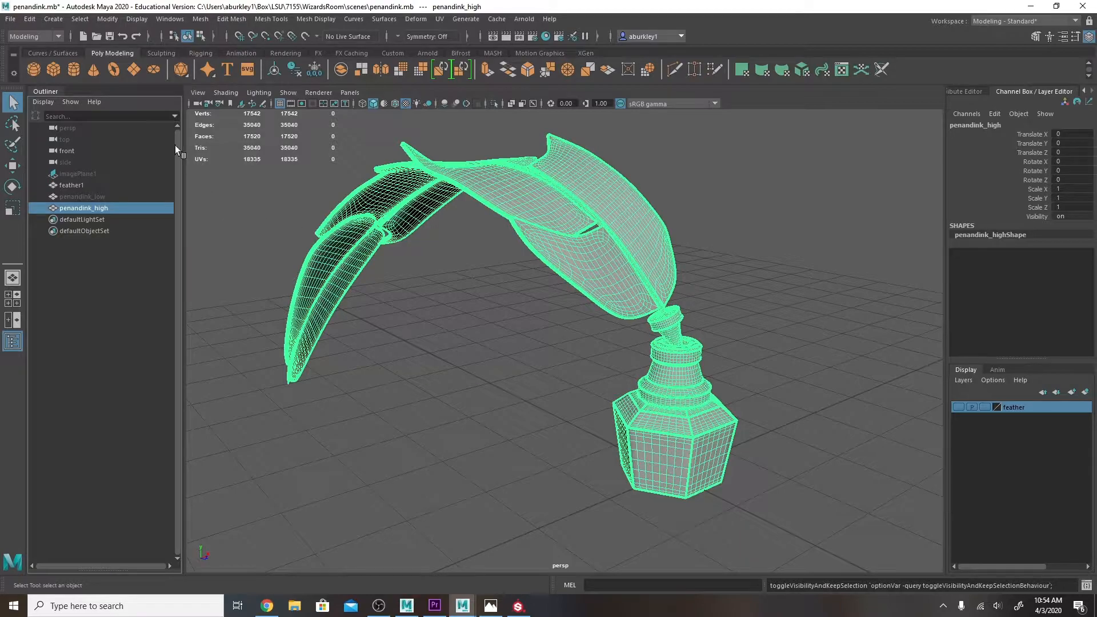
- Export the selected penandink_high mesh as an FBX file named penandink_high.fbx in the scenes folder
click(10, 19)
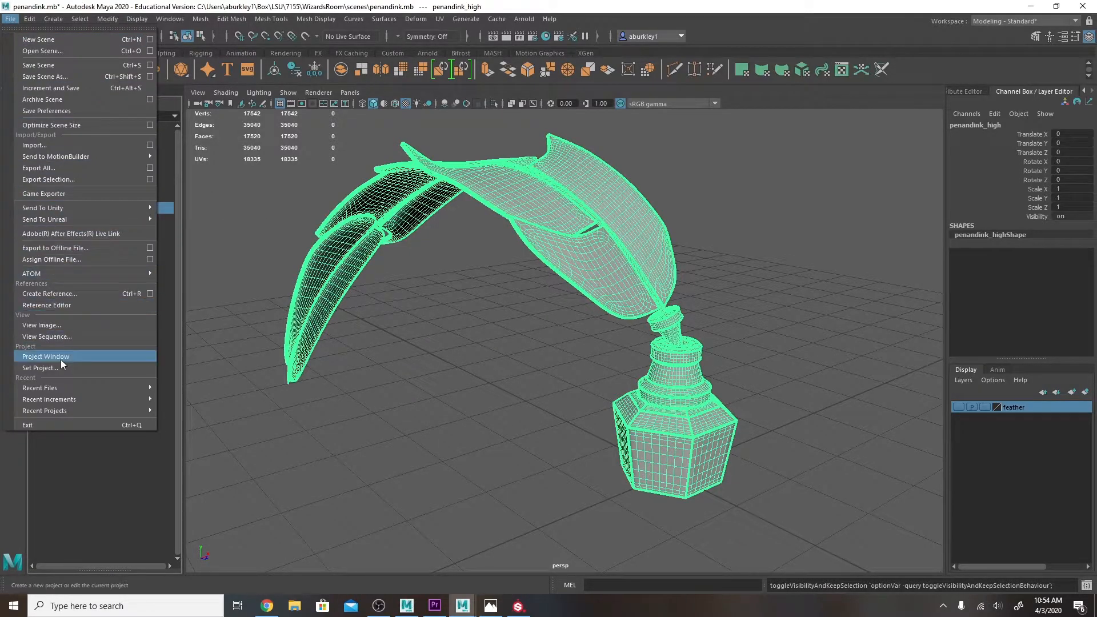
click(55, 180)
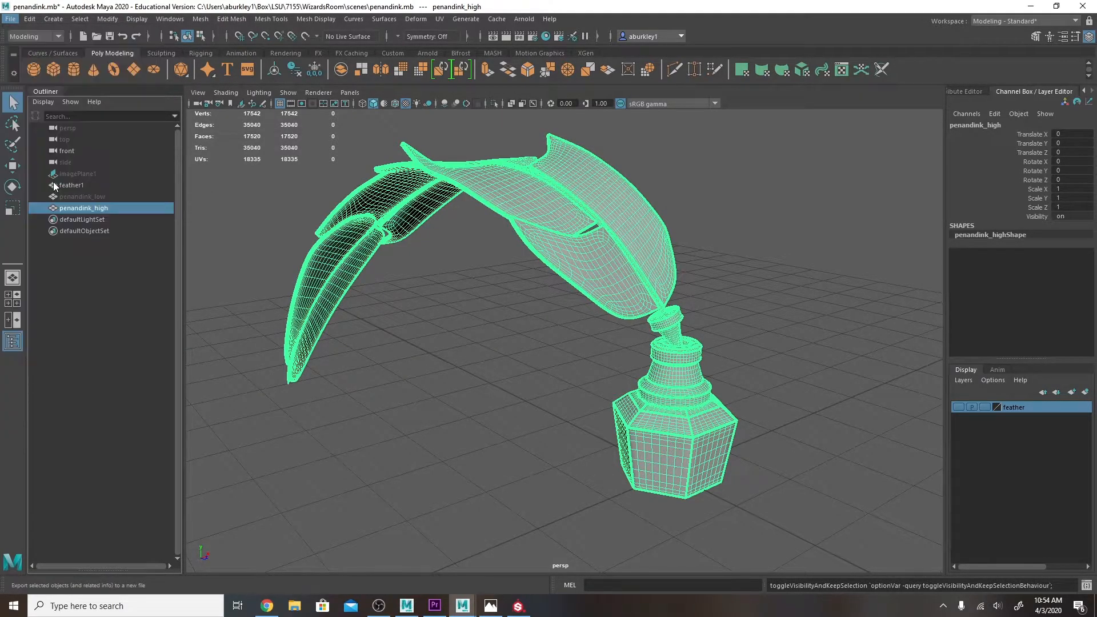
click(258, 152)
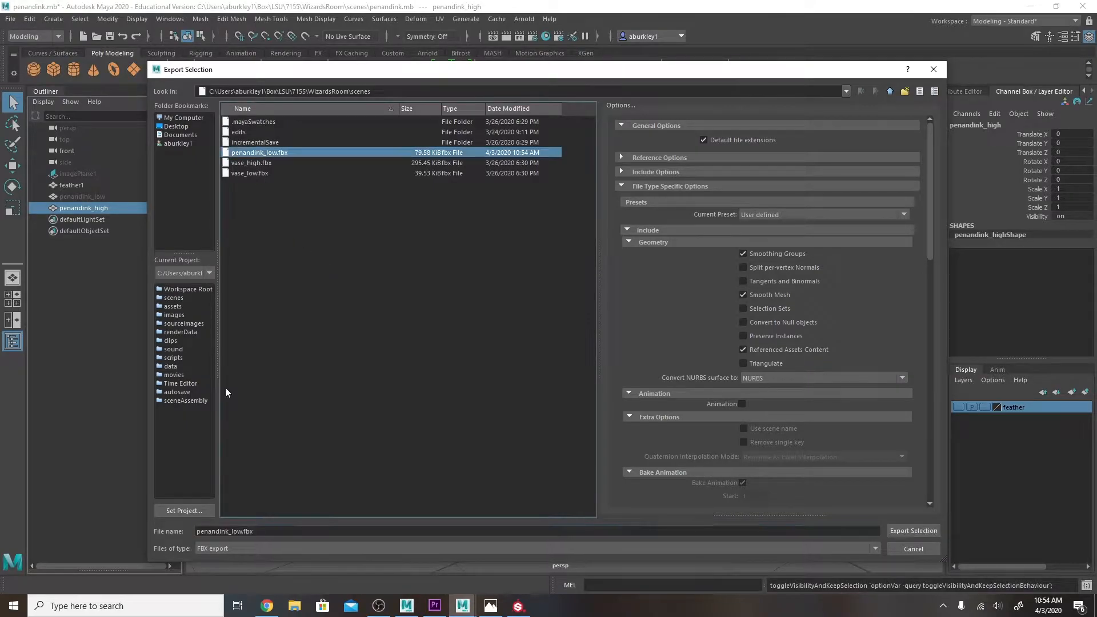
click(232, 532)
drag(232, 532, 241, 534)
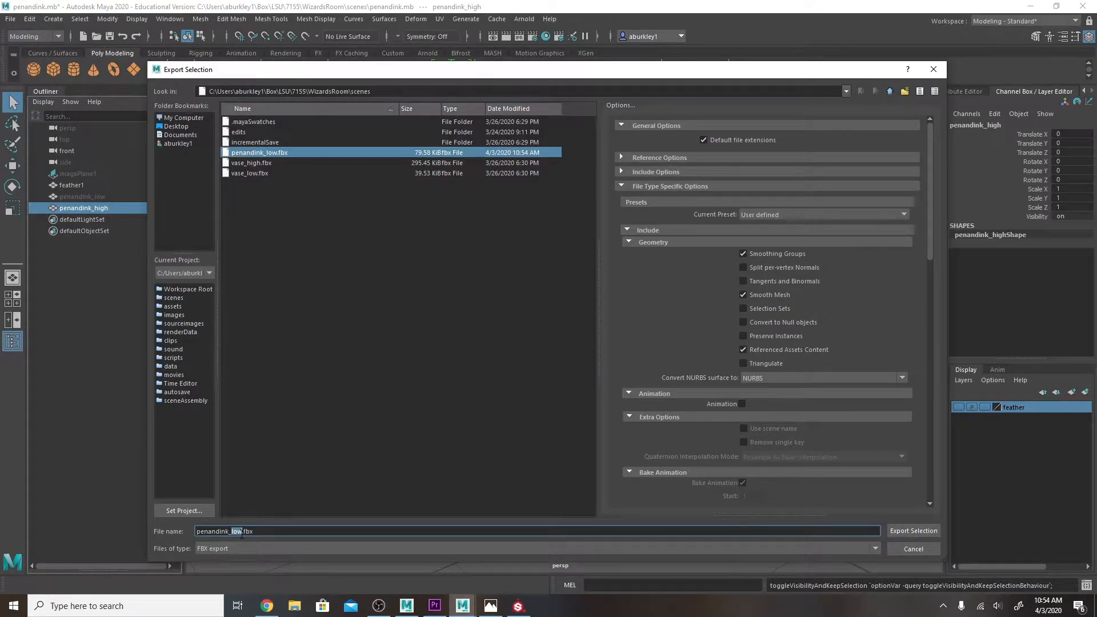
text(hi)
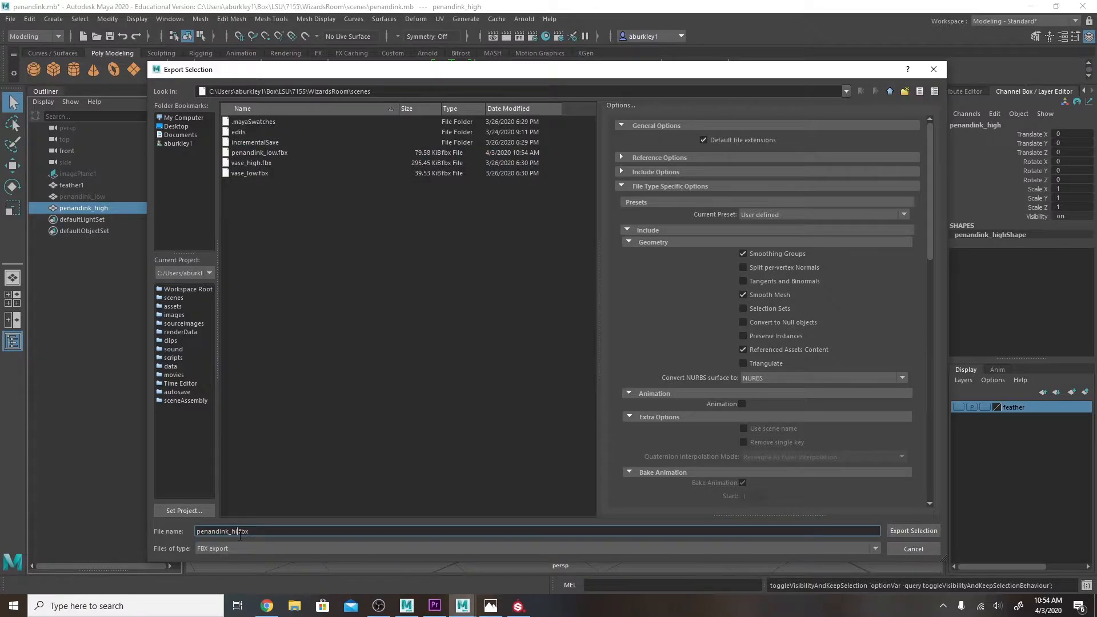
text(gh)
click(907, 530)
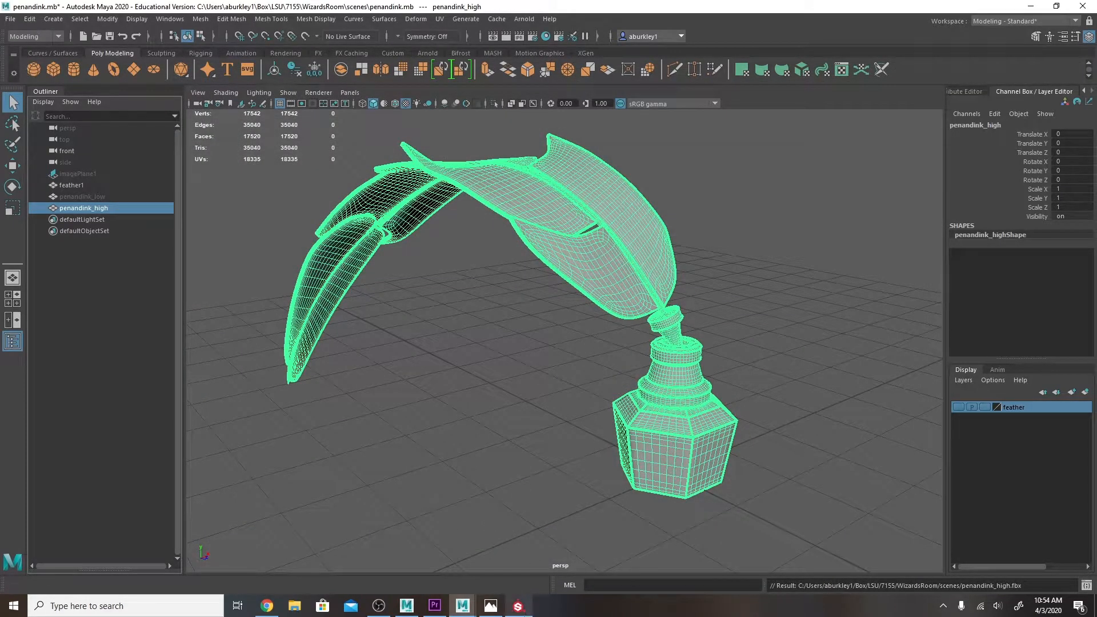
- Switch to Substance Painter and clear its startup dialogs, continuing past the TDR issue, declining the new version and finishing the activation wizard
mouse_move(517, 605)
click(511, 567)
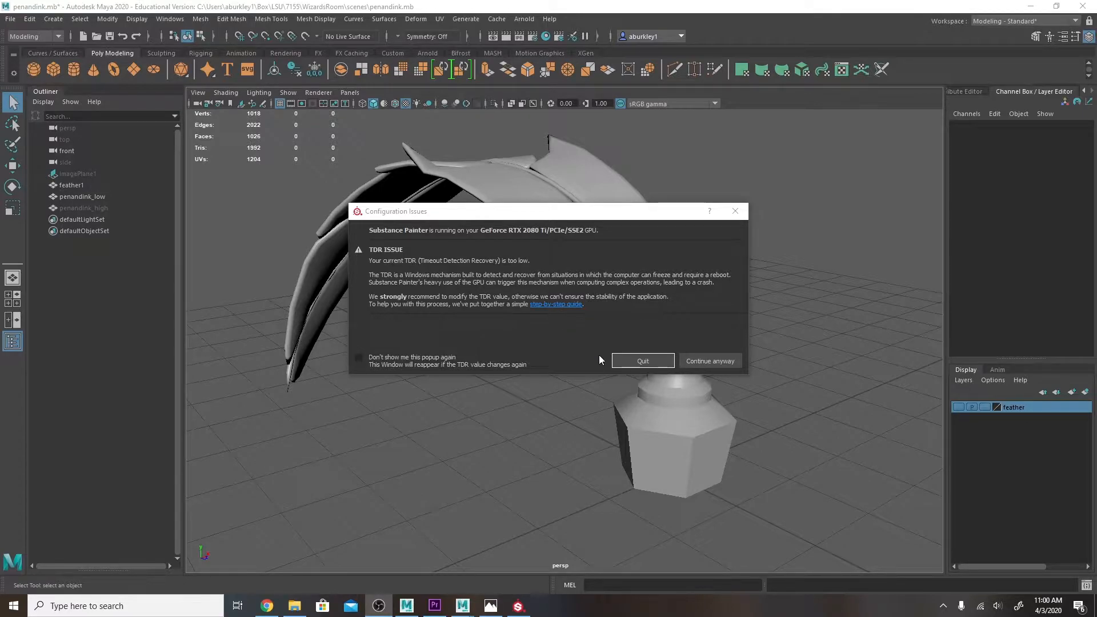
click(702, 362)
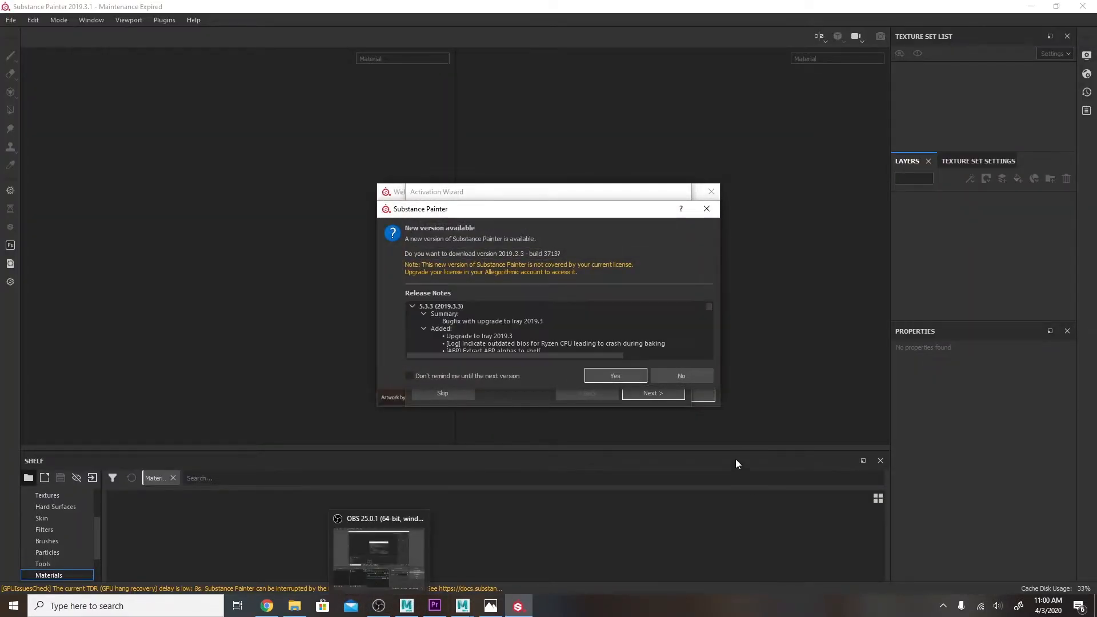
click(687, 378)
click(658, 395)
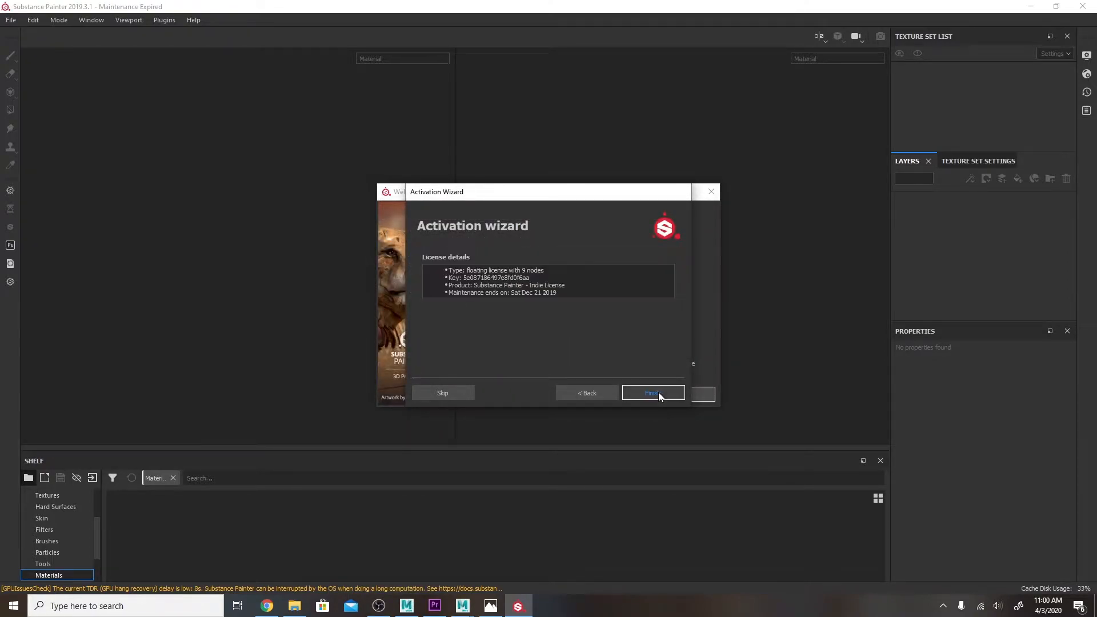
click(657, 394)
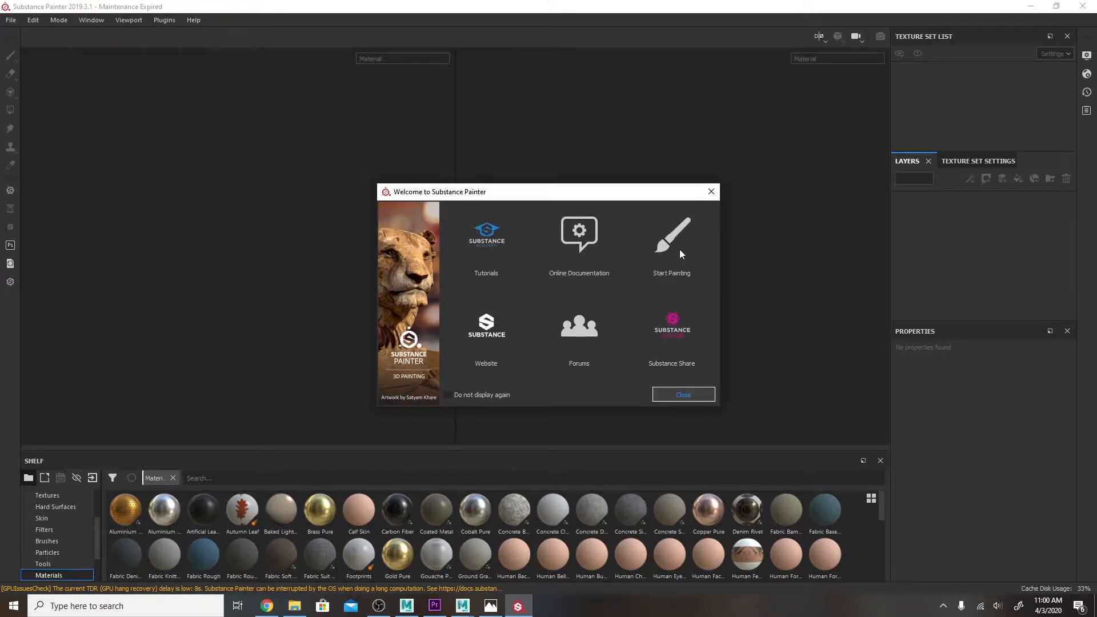
click(681, 401)
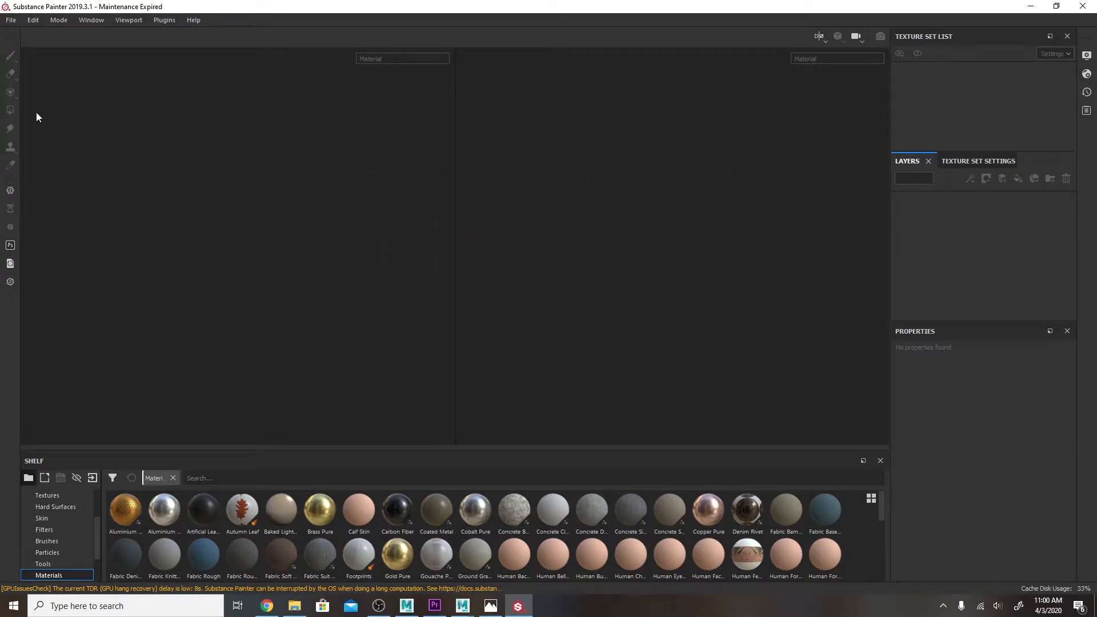
- Start a new project
click(12, 20)
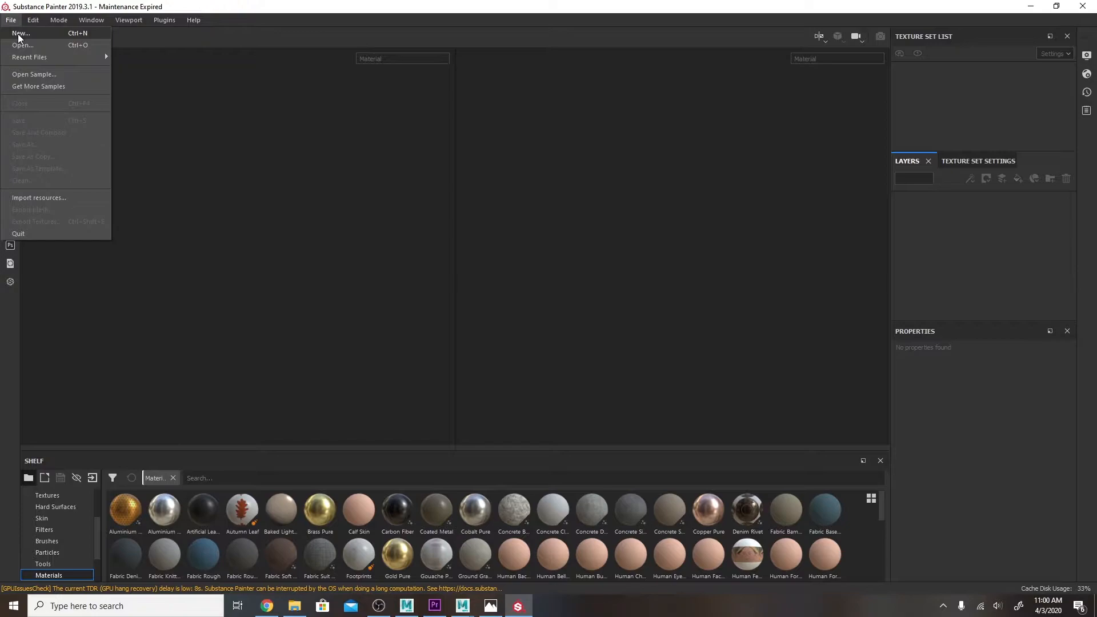
click(19, 33)
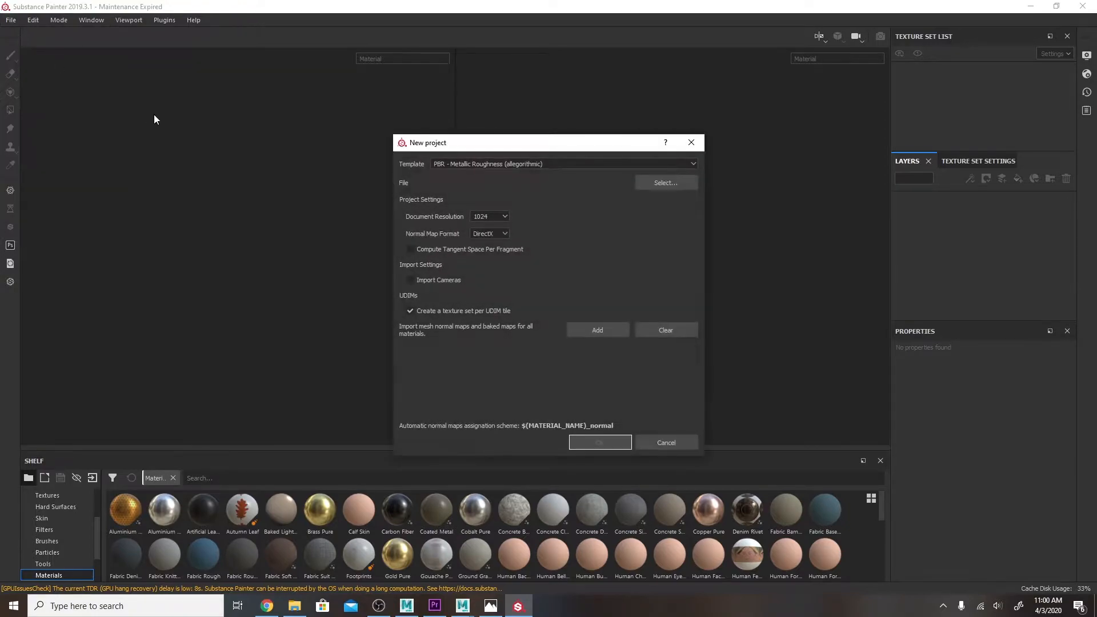
- Try the Unity 5 and Unreal Engine 4 templates, and return to PBR - Metallic Roughness (allegorithmic)
click(479, 164)
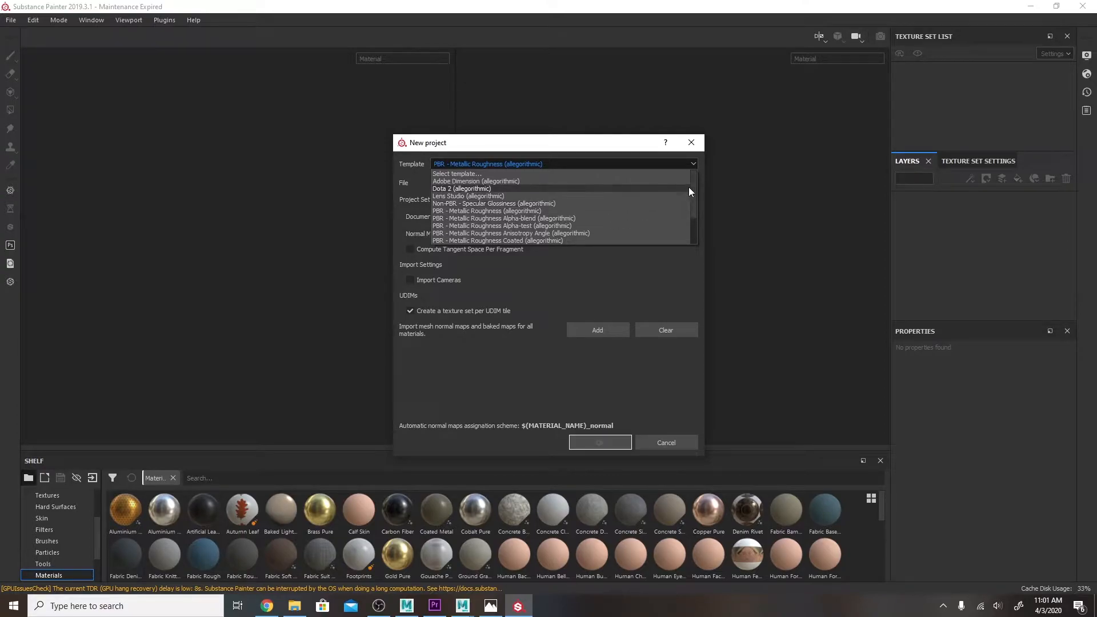
drag(692, 181, 690, 198)
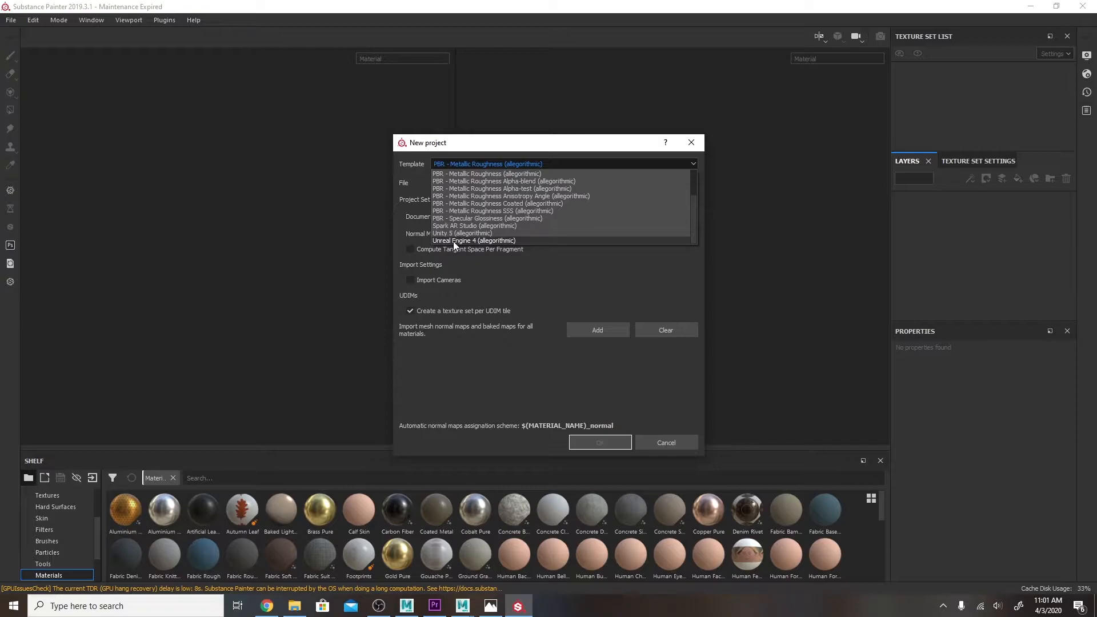
click(442, 233)
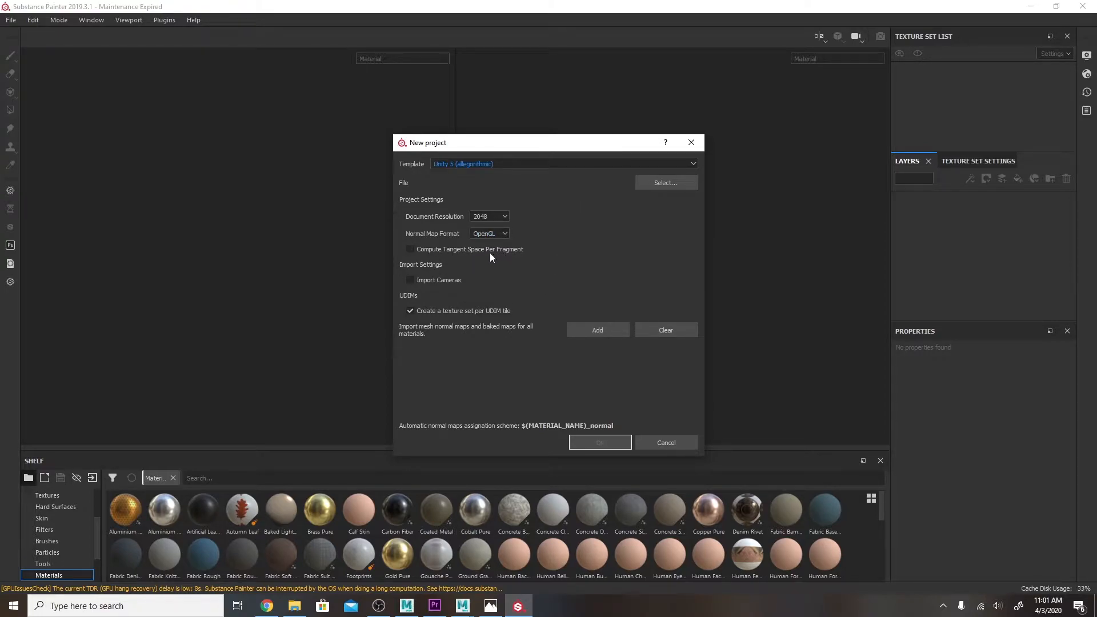
click(537, 164)
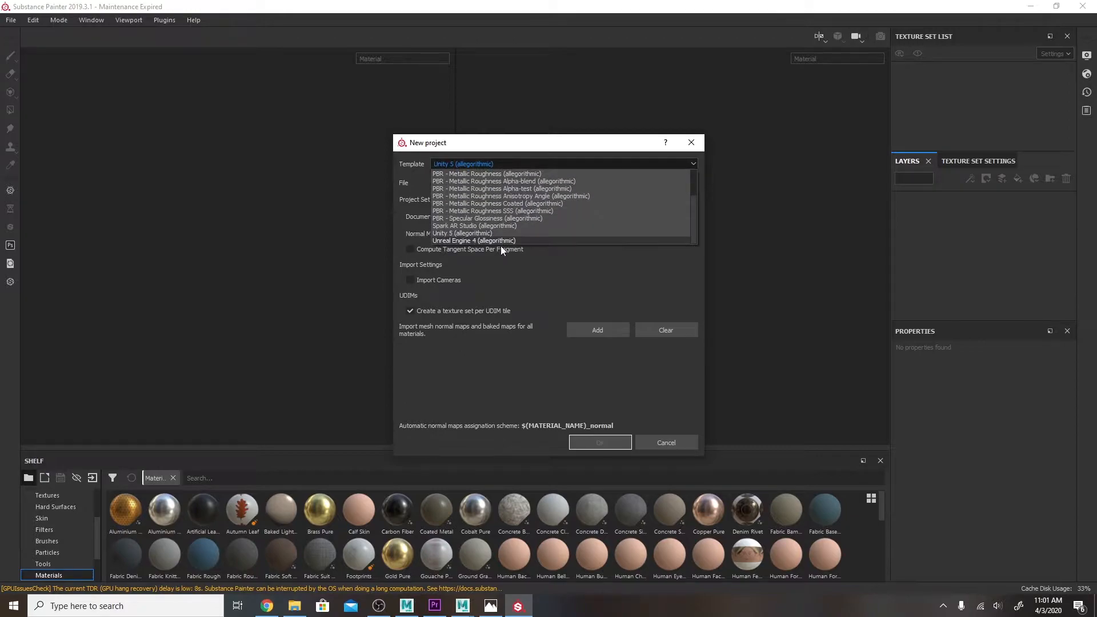
click(465, 240)
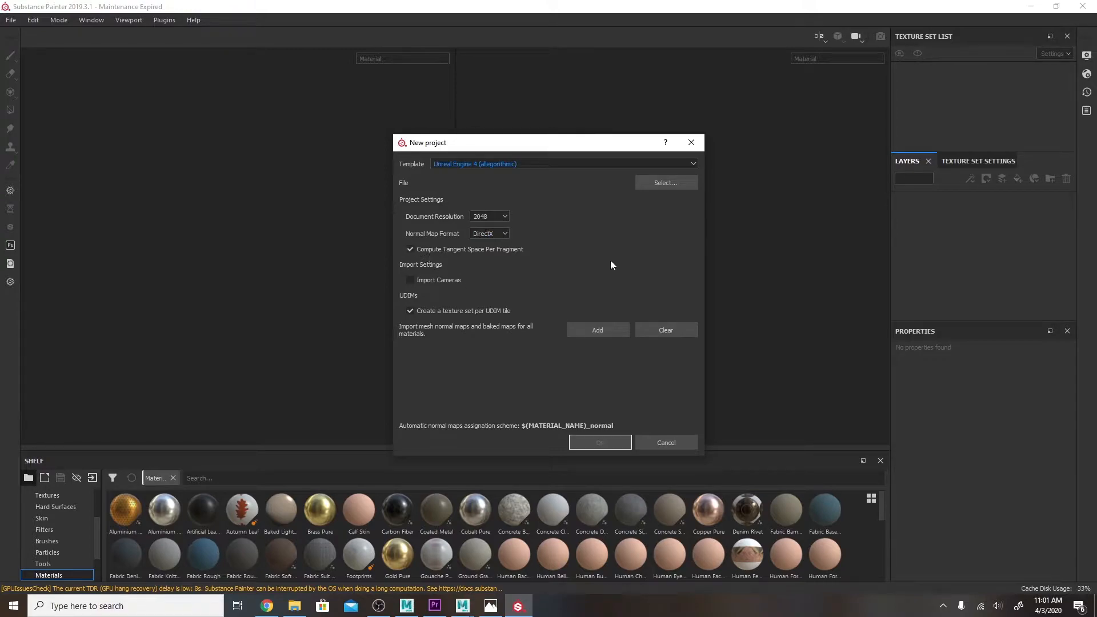
click(618, 164)
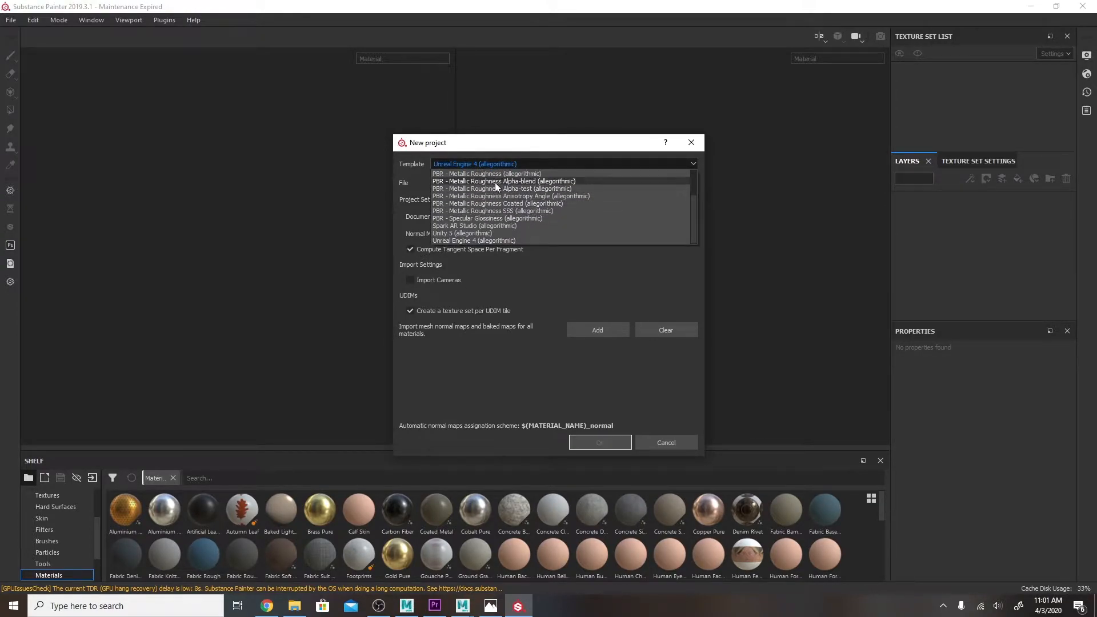
scroll(496, 211, up, 2)
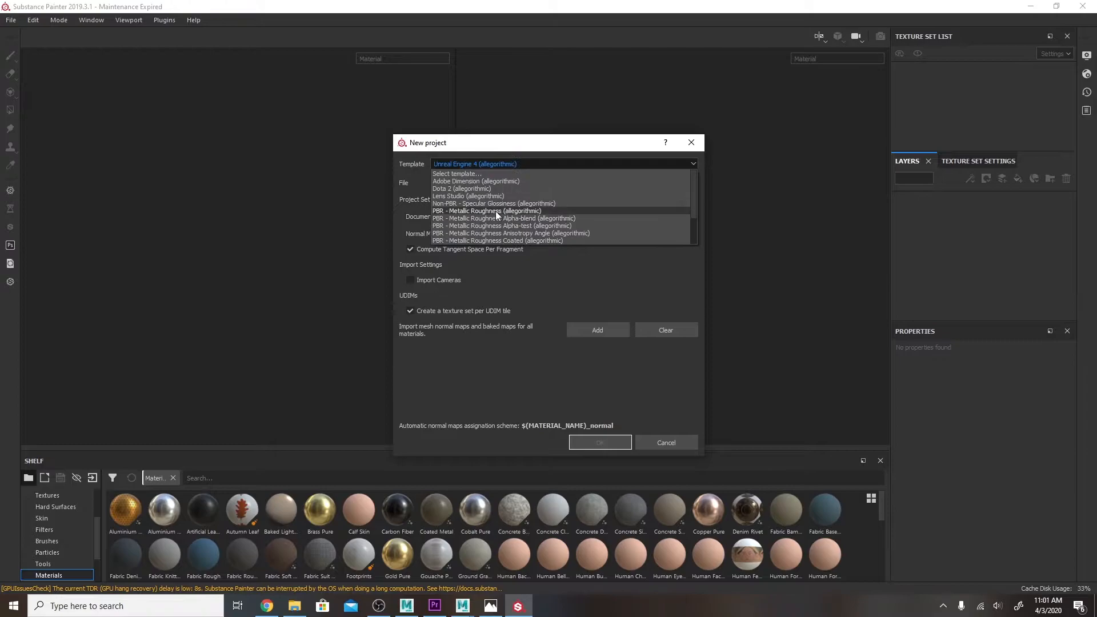
click(460, 211)
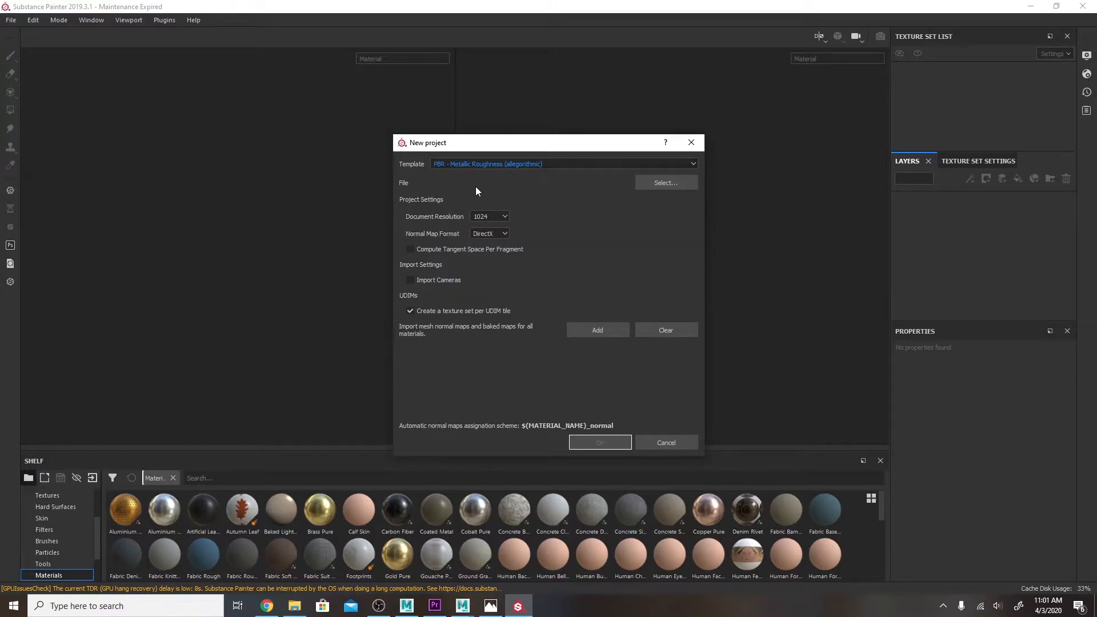
- Keep the DirectX normal map format, enable Compute Tangent Space Per Fragment and load penandink_low as the project mesh
click(488, 234)
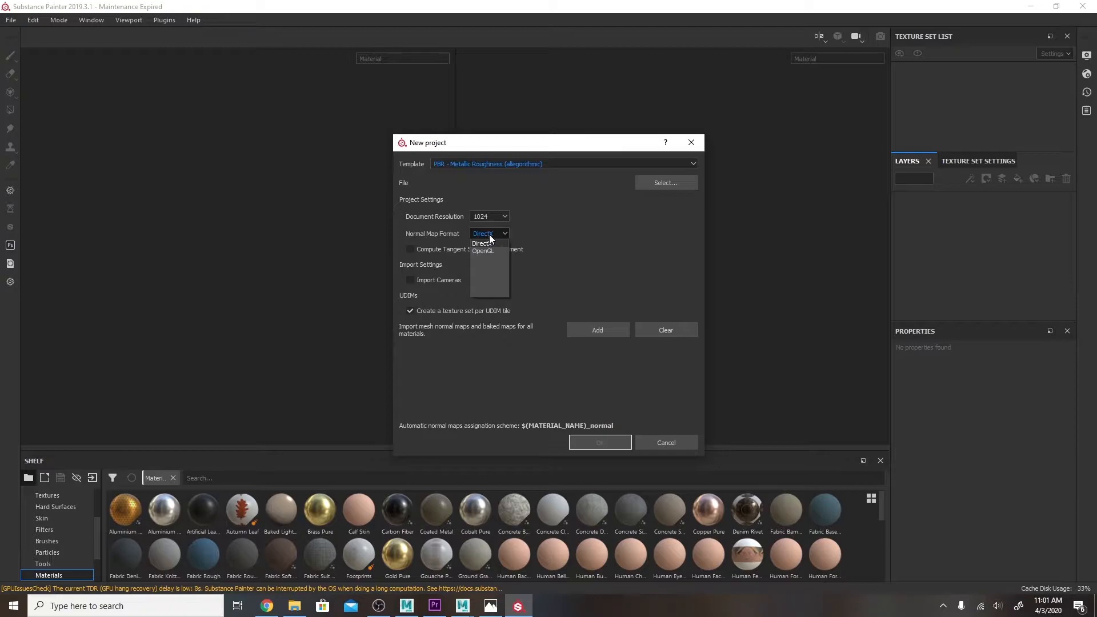
click(489, 237)
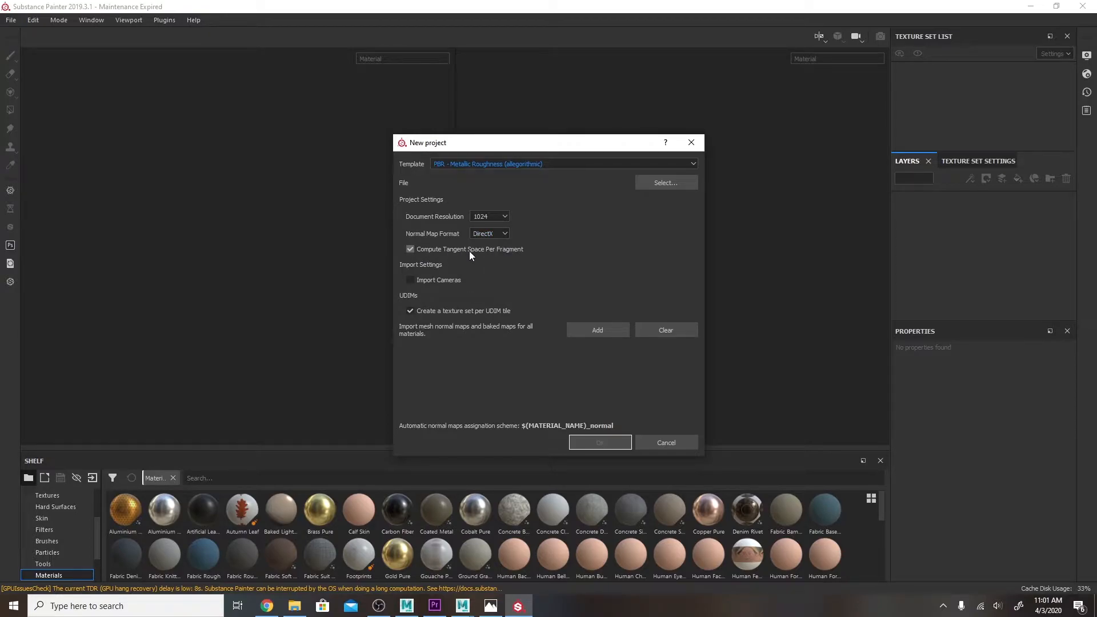
click(656, 186)
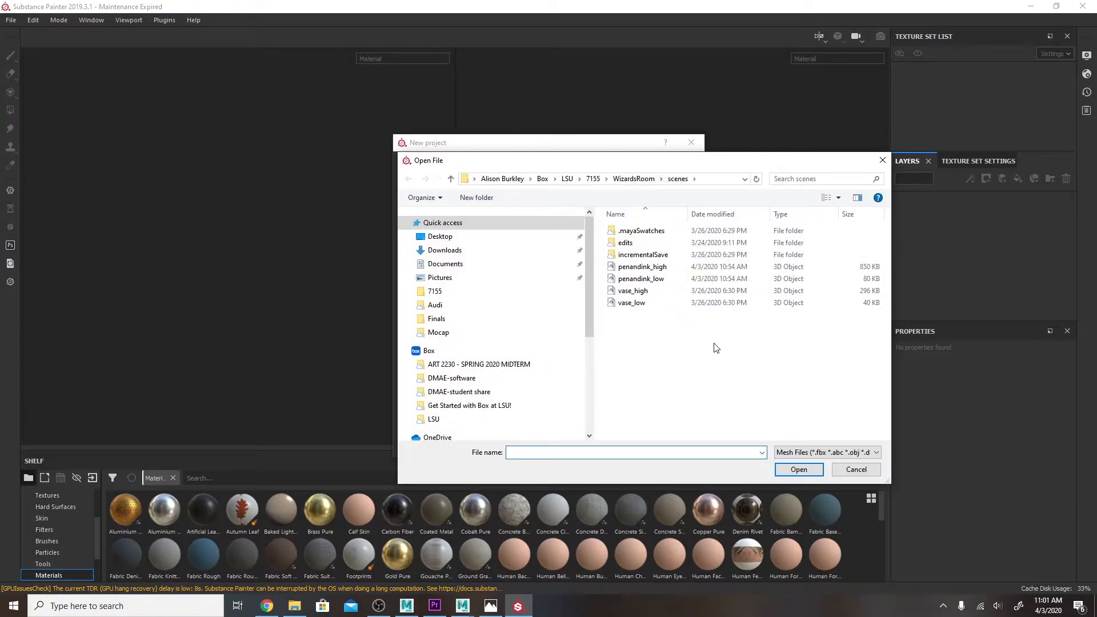
click(651, 280)
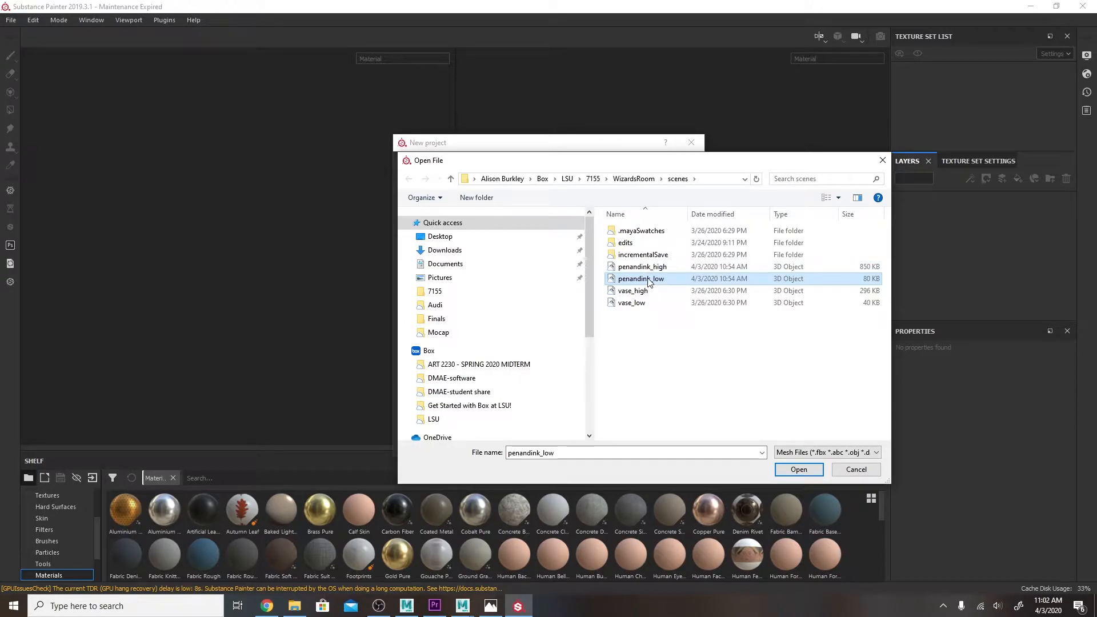
click(790, 472)
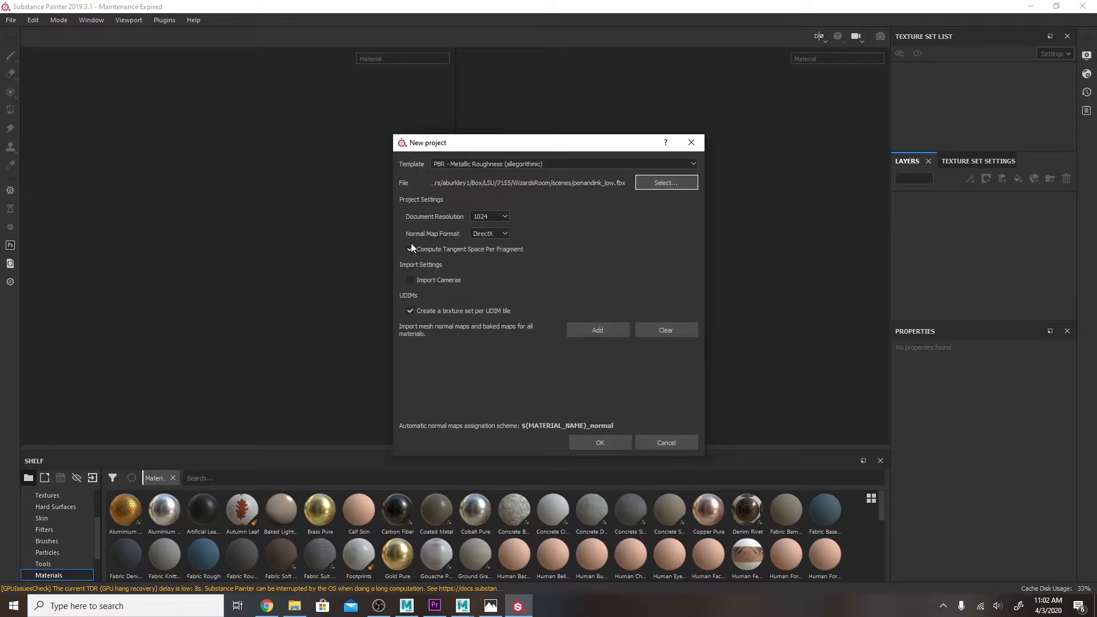
- Disable creating a texture set per UDIM tile and create the project
drag(546, 147, 502, 94)
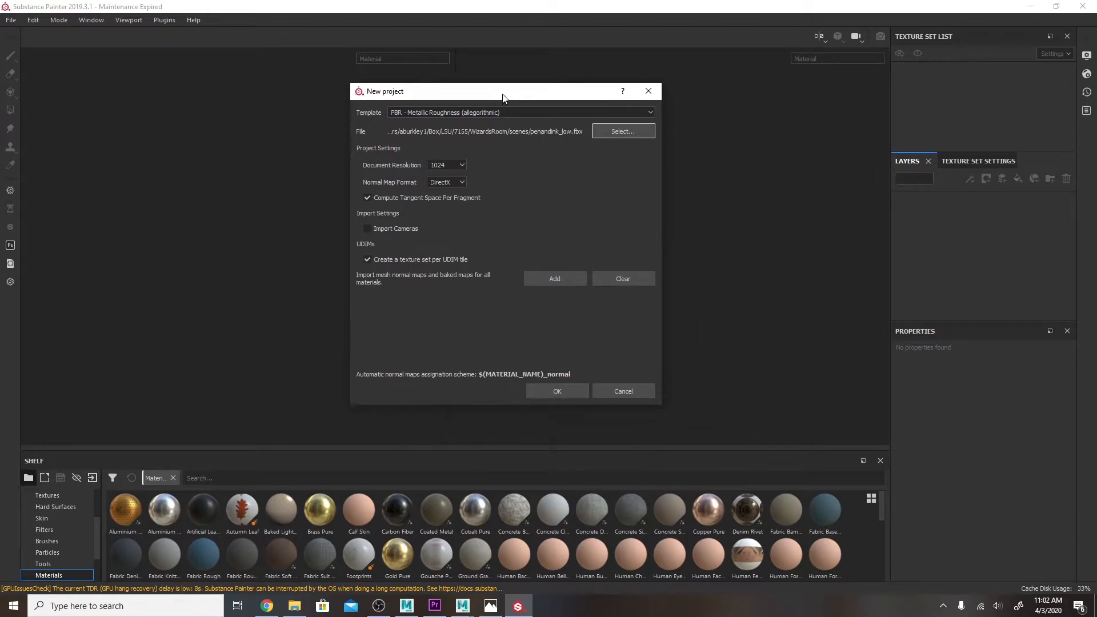
click(365, 258)
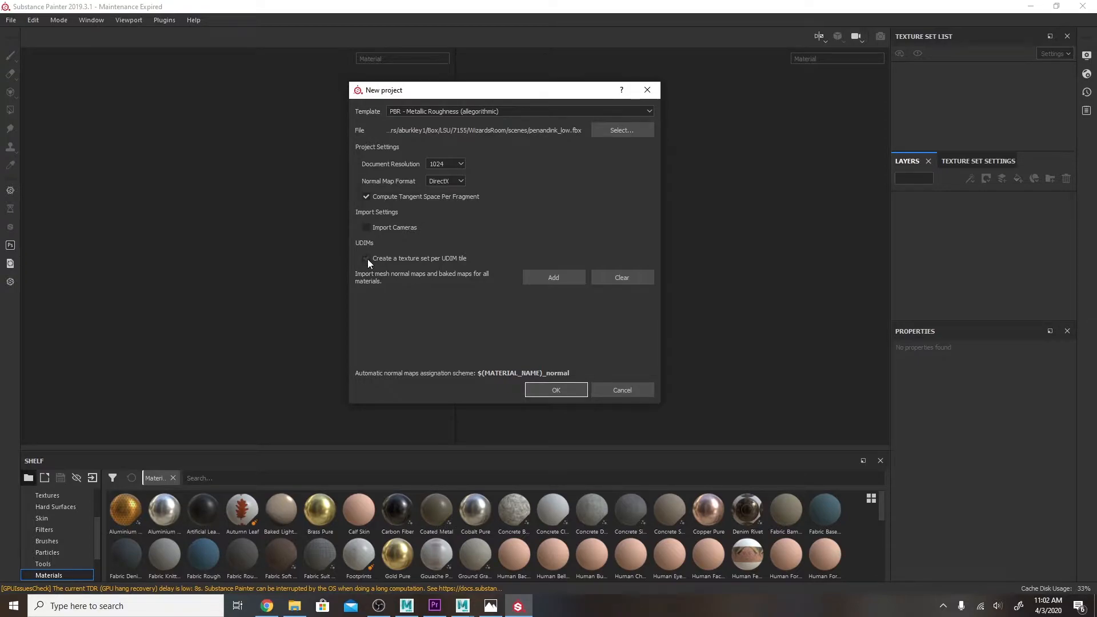
click(556, 389)
- Examine the imported model and compare the UV layouts of the M_Inkwell and M_Pen texture sets
alt+drag(409, 285, 360, 215)
alt+middle_drag(820, 161, 667, 315)
scroll(794, 279, down, 2)
alt+middle_drag(797, 157, 695, 208)
scroll(698, 243, down, 1)
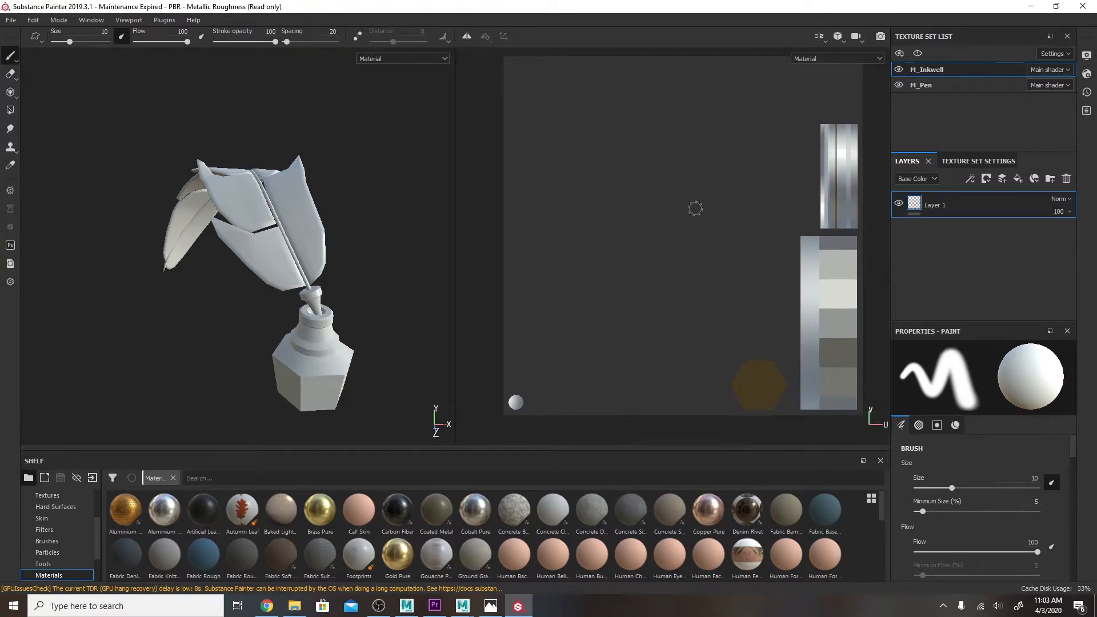
click(947, 84)
click(951, 72)
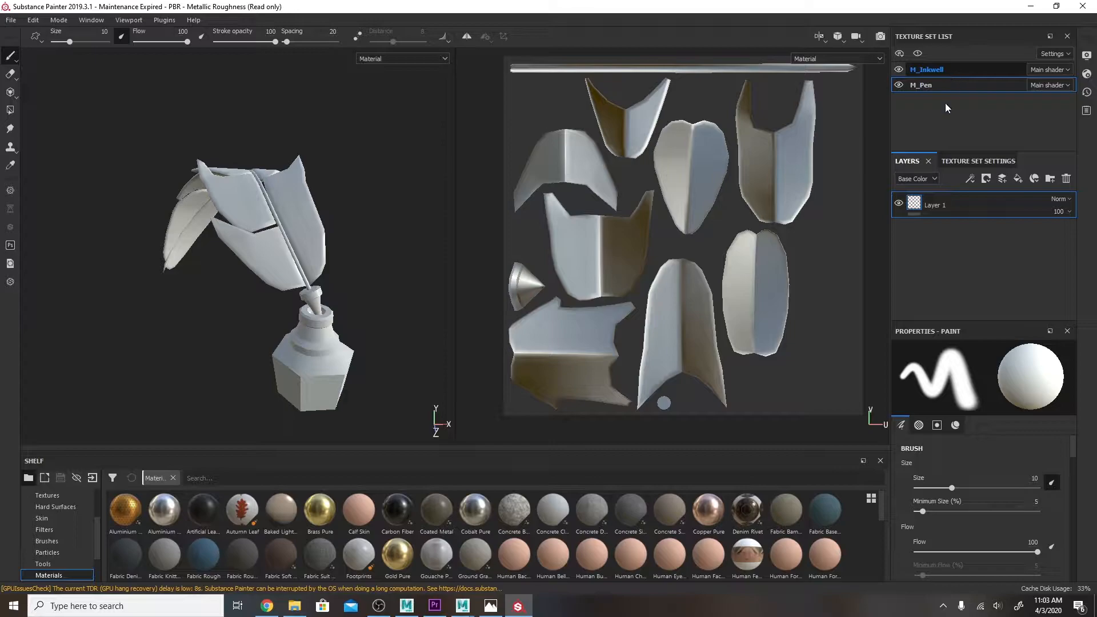
click(949, 84)
scroll(813, 180, down, 1)
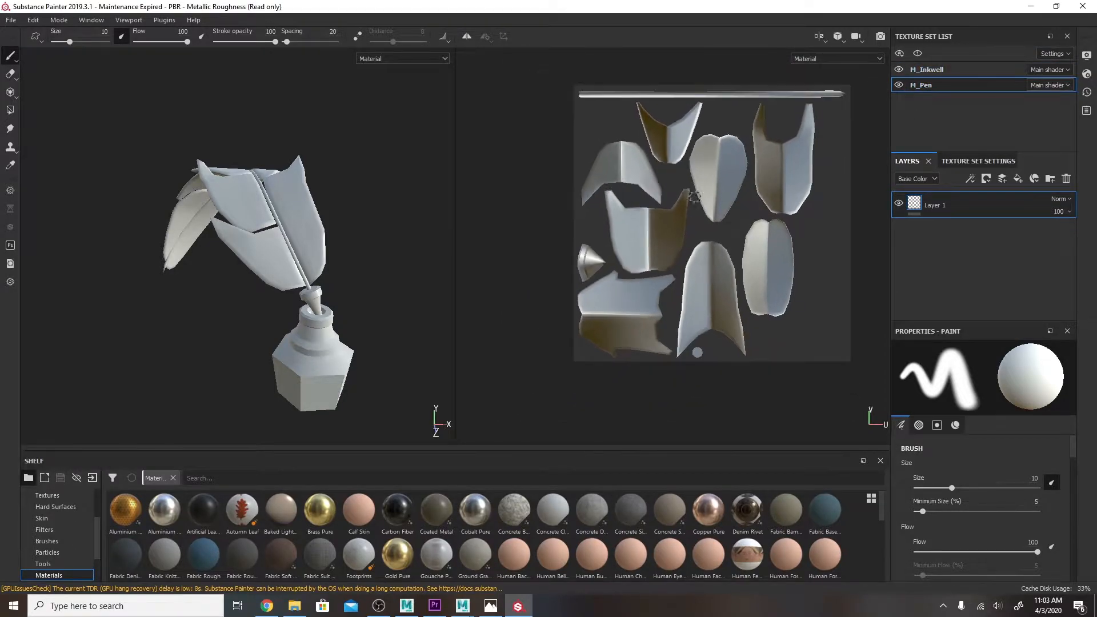
alt+middle_drag(710, 228, 648, 227)
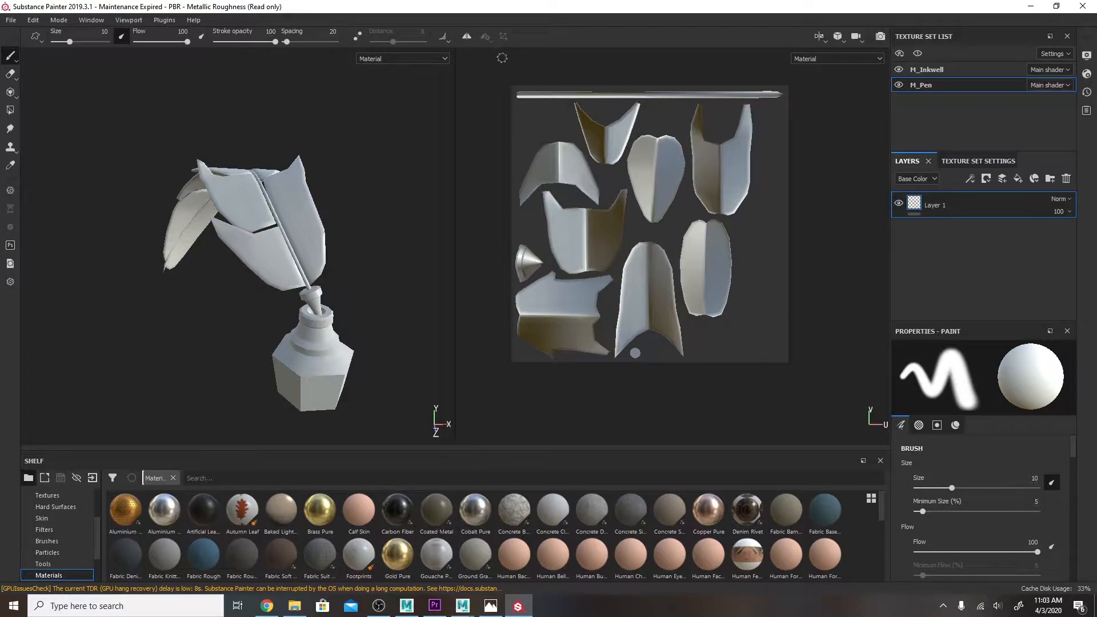
click(953, 71)
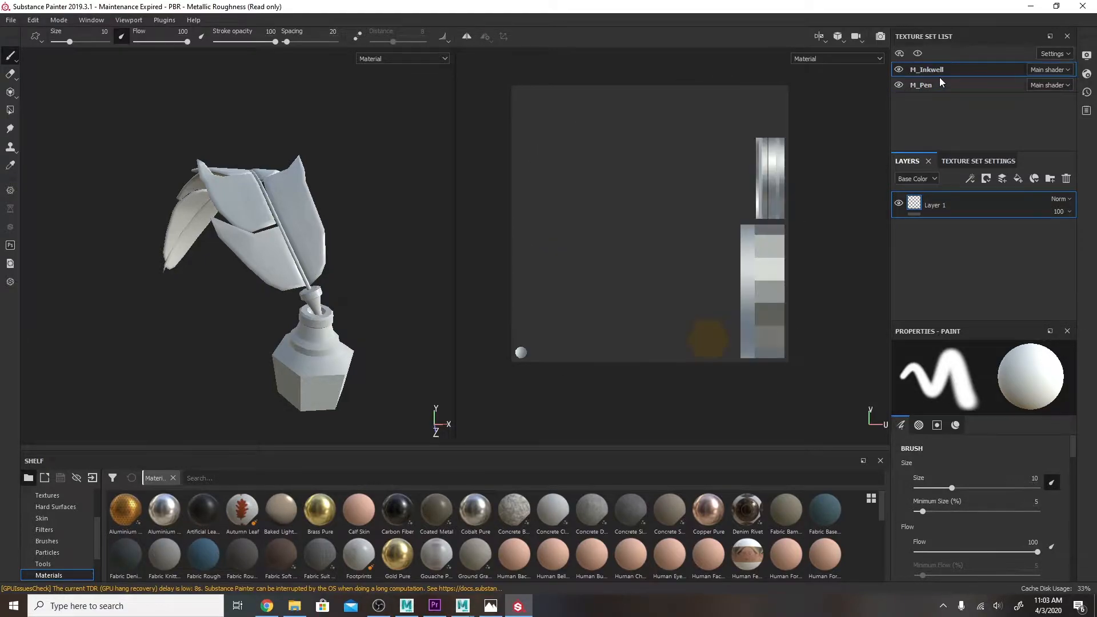
click(933, 85)
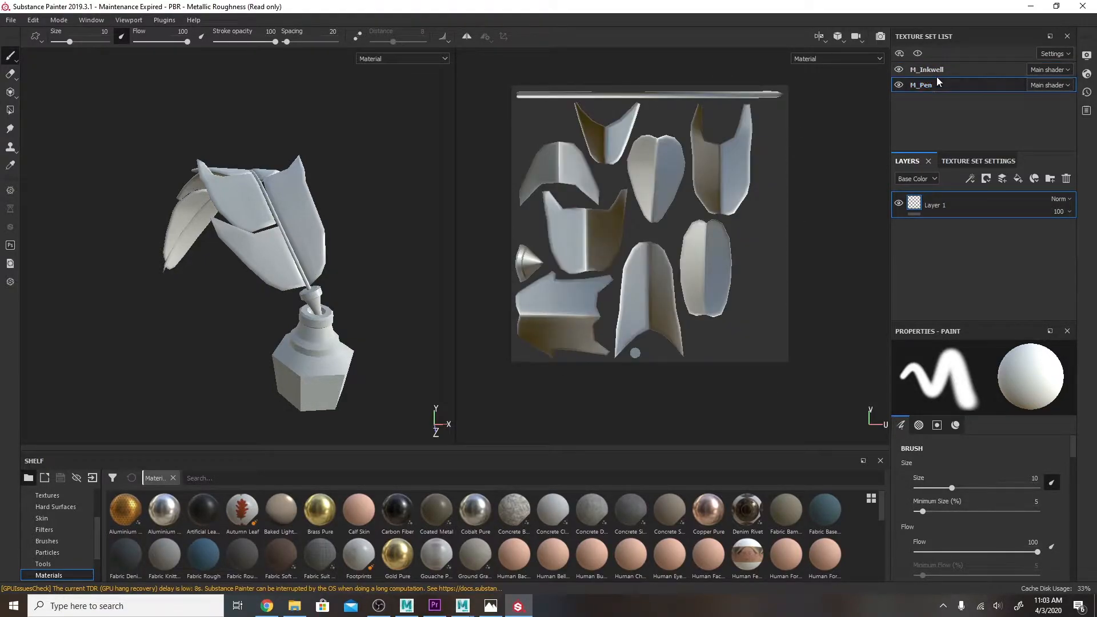
click(944, 70)
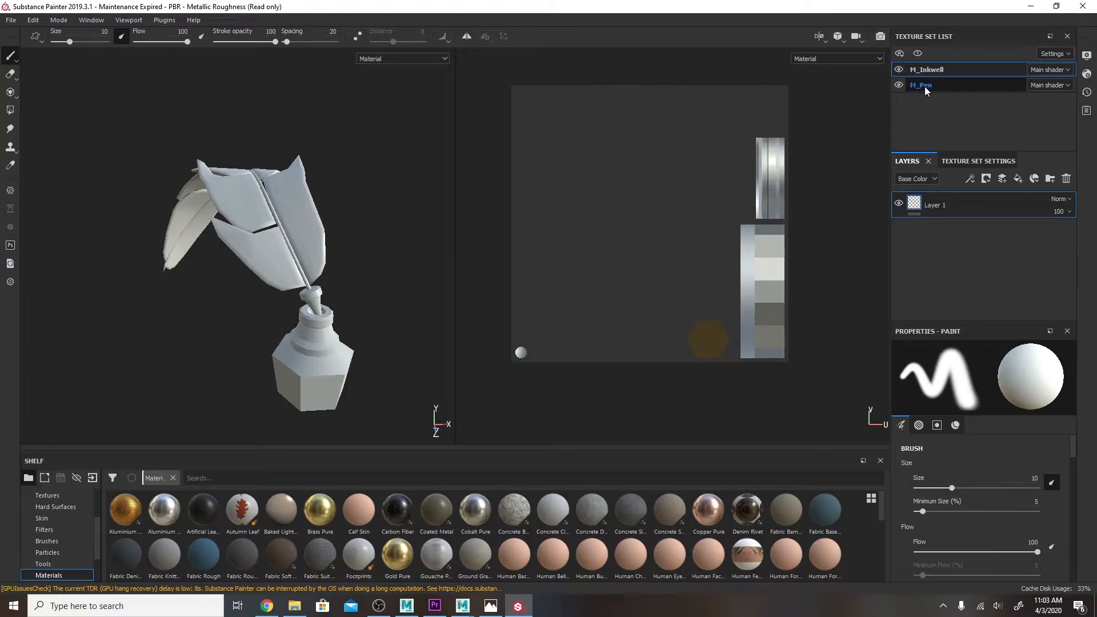
- Inspect the UV layout of the M_Inkwell texture set and compare it with that of M_Pen
scroll(743, 142, up, 2)
alt+right_drag(755, 179, 760, 185)
alt+middle_drag(760, 186, 771, 201)
alt+middle_drag(828, 138, 830, 137)
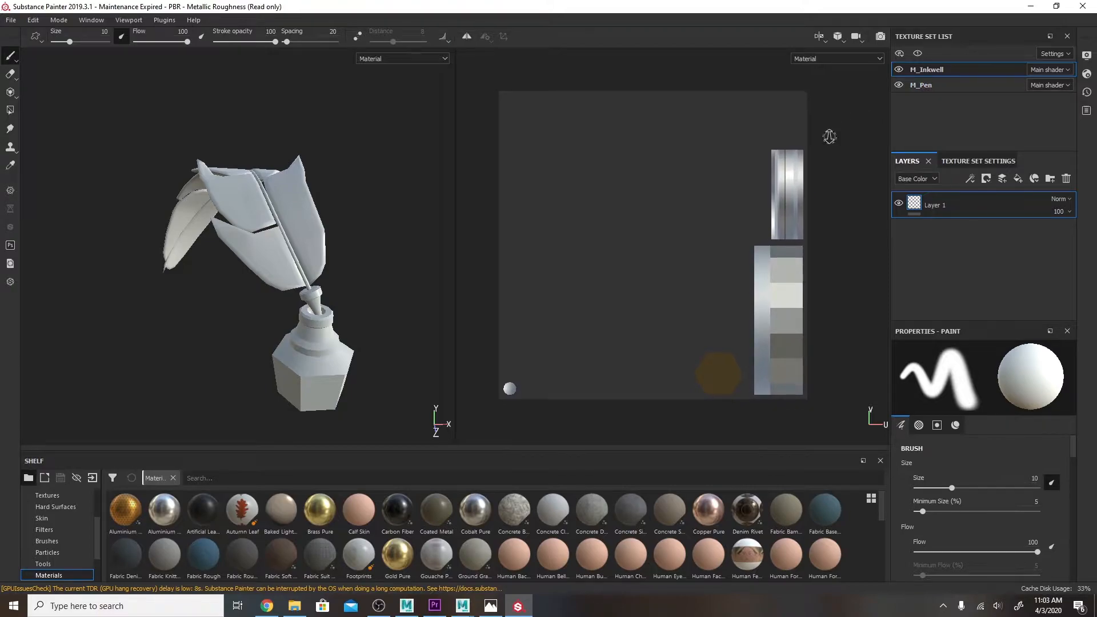
alt+right_drag(830, 137, 747, 155)
alt+middle_drag(747, 154, 661, 177)
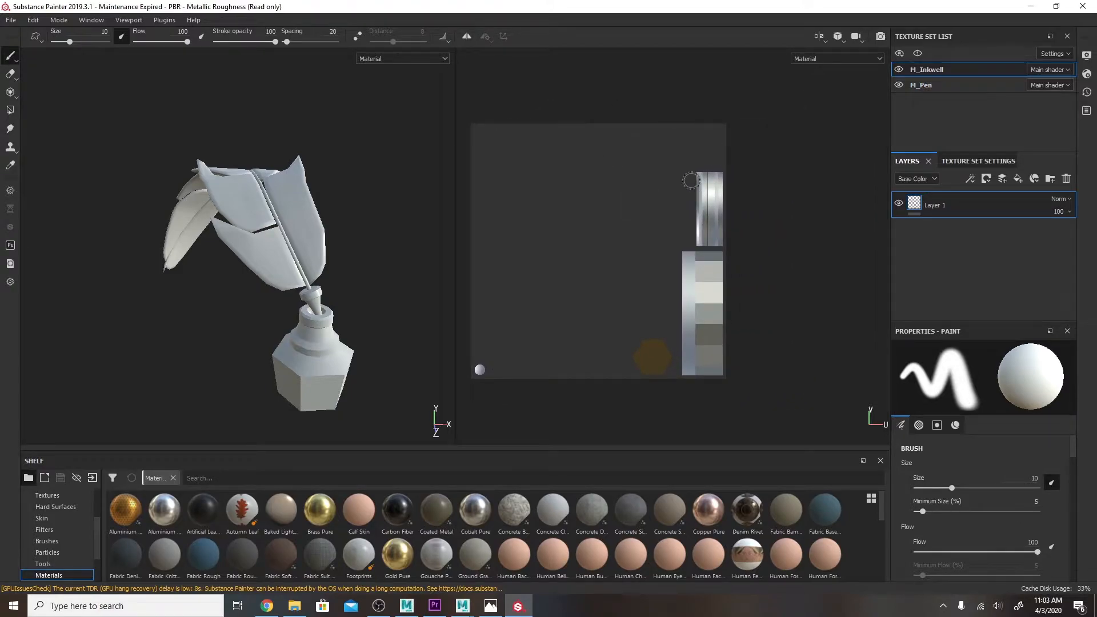
click(935, 86)
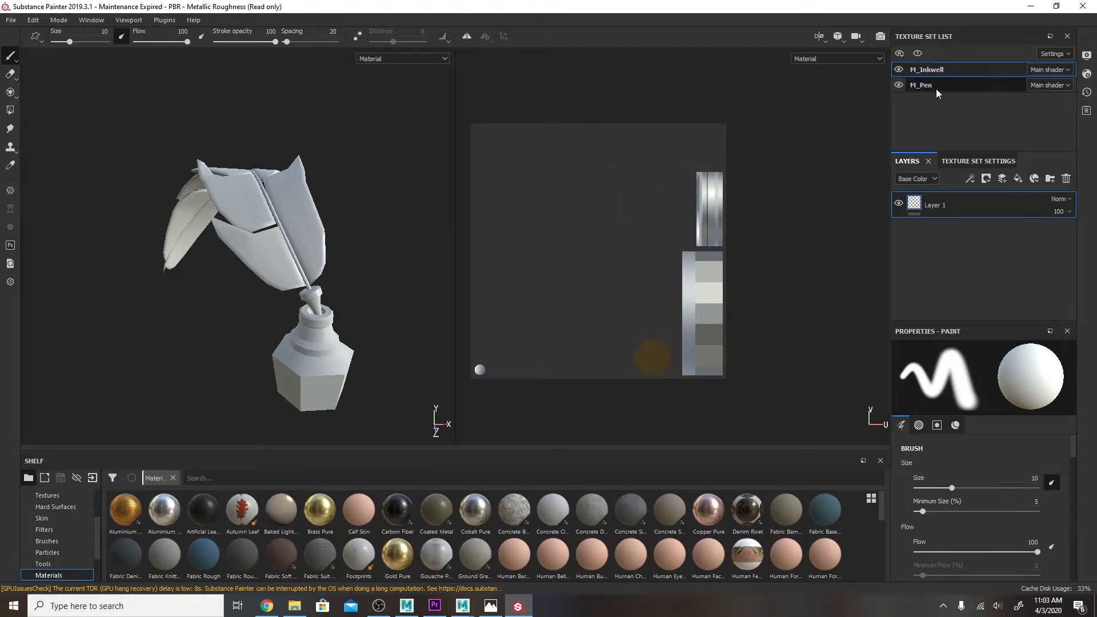
click(934, 70)
click(926, 86)
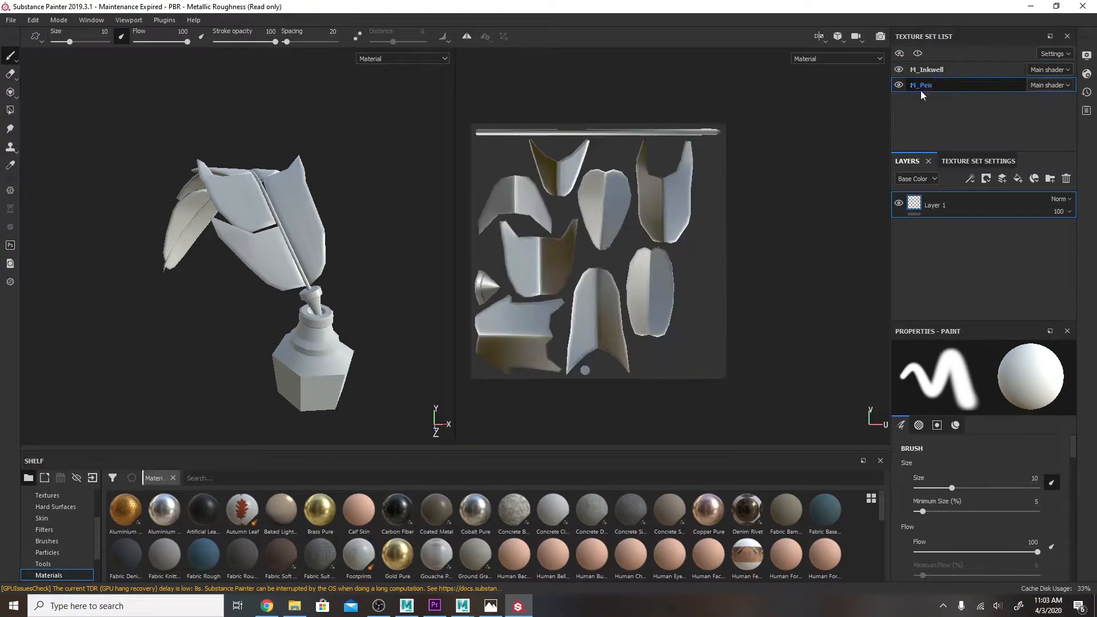
alt+middle_drag(633, 220, 701, 216)
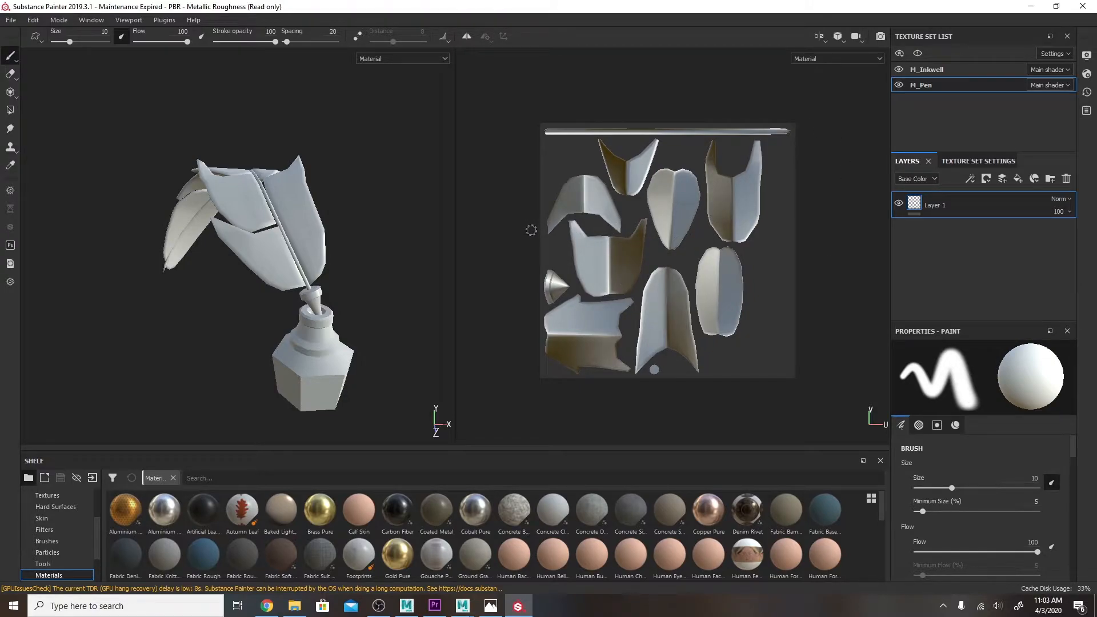
- Start a new project with the PBR - Metallic Roughness (allegorithmic) template and load penandink_low as its mesh
click(18, 22)
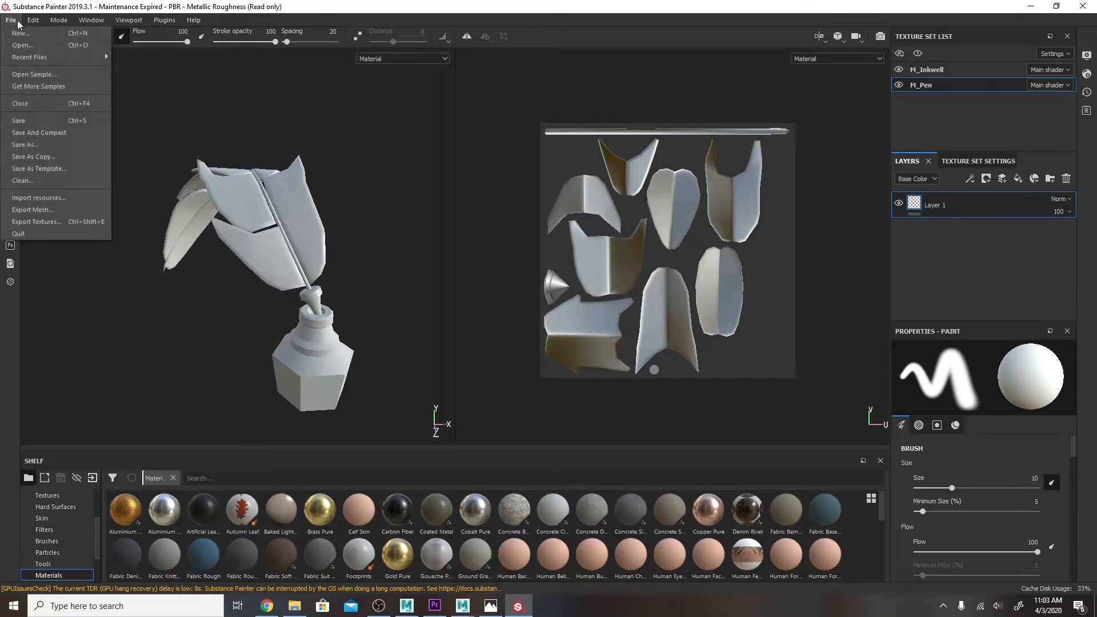
mouse_move(14, 60)
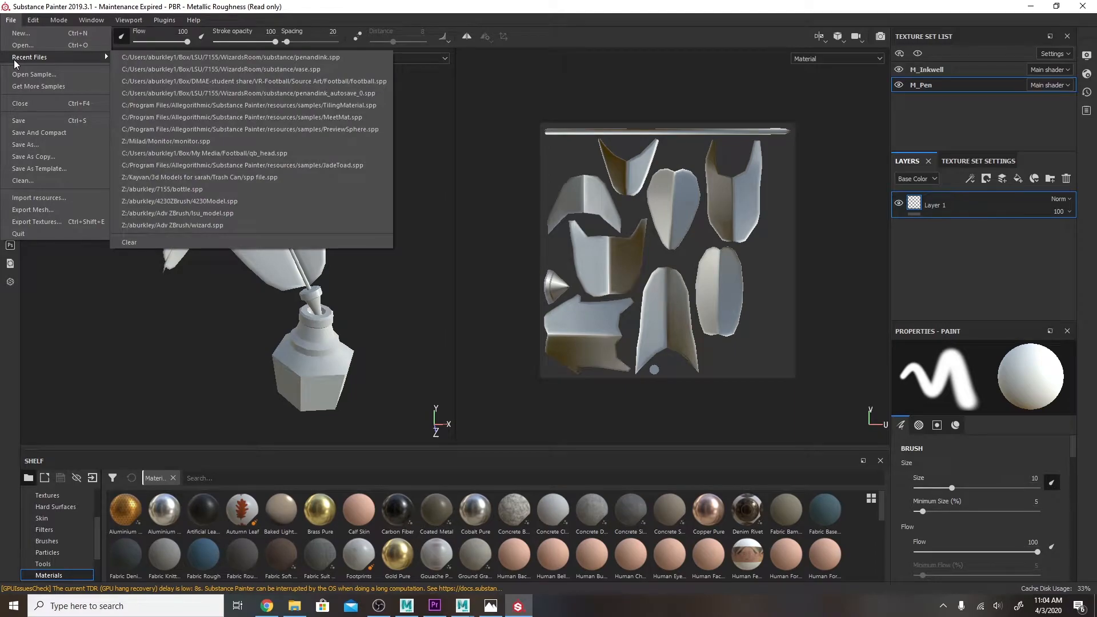
click(12, 35)
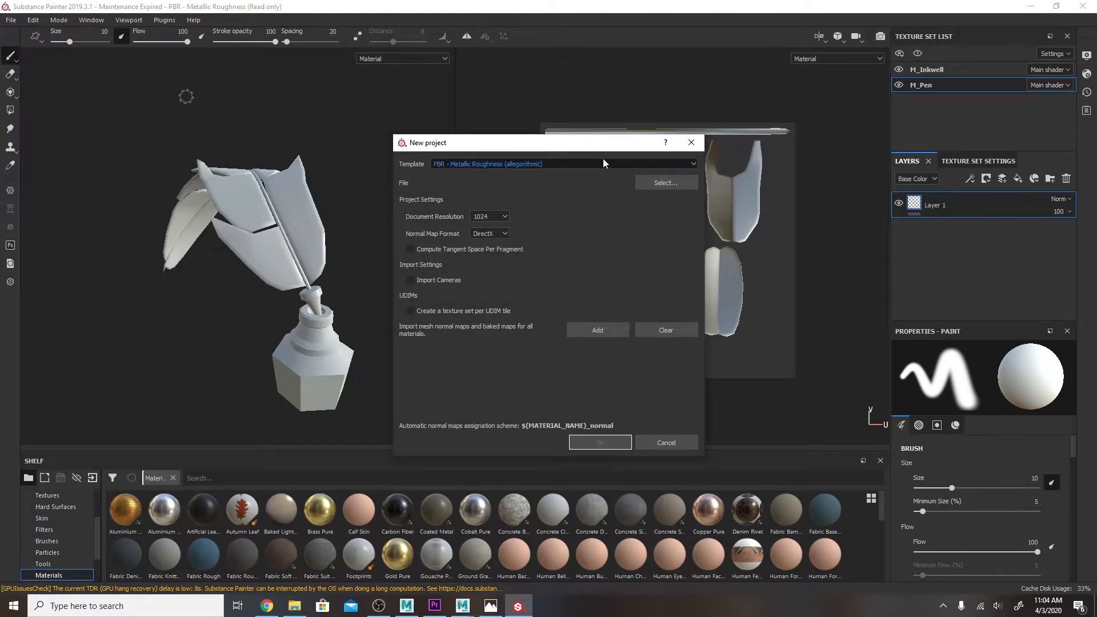
click(663, 183)
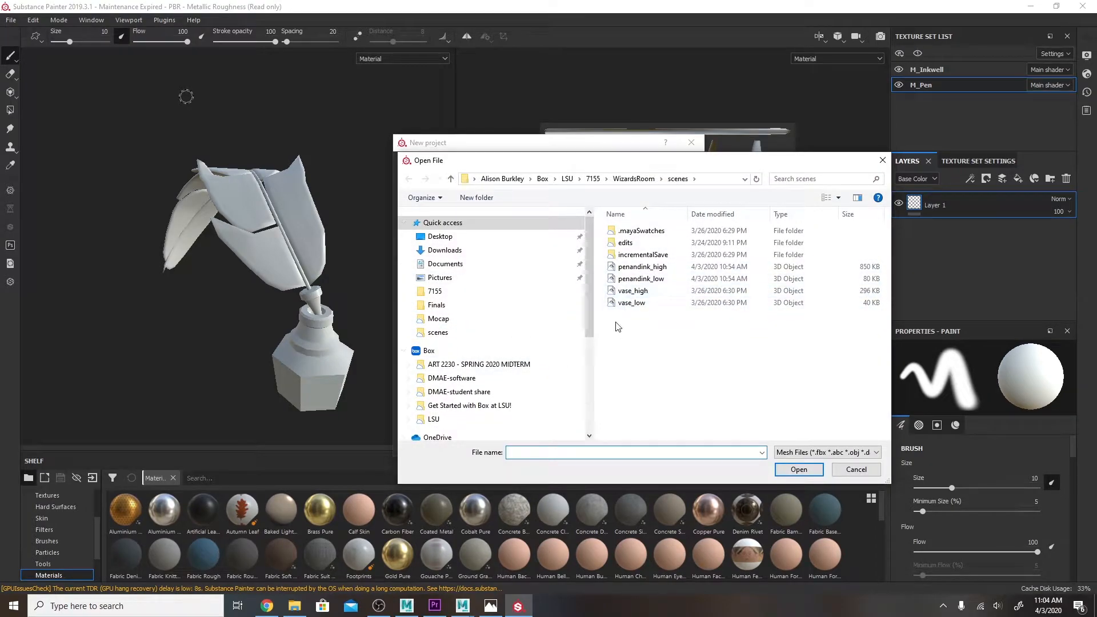
click(637, 278)
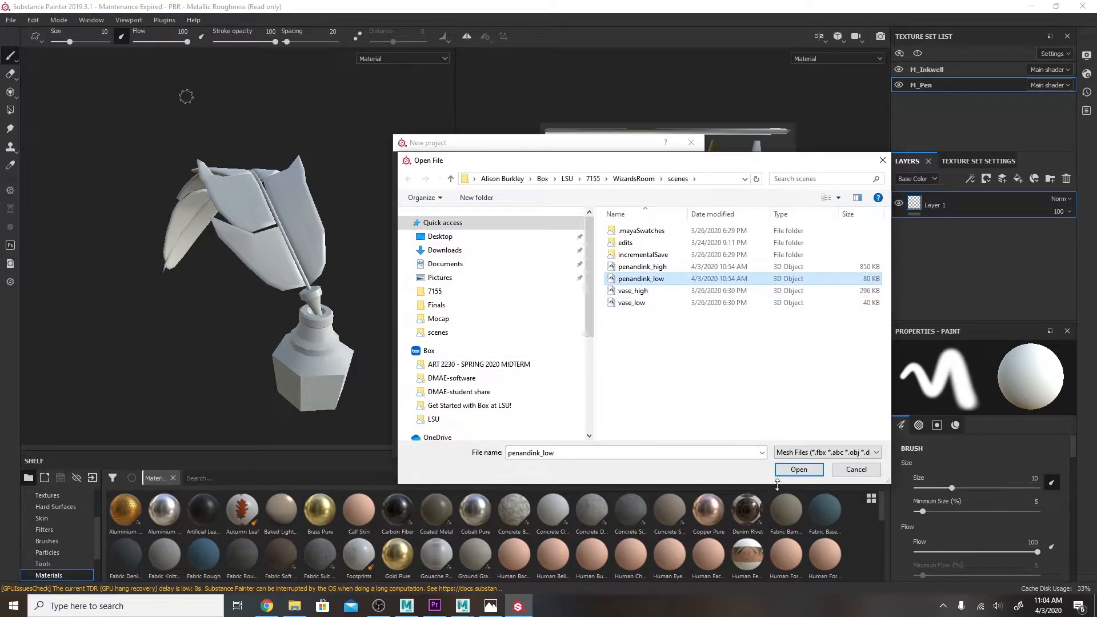
click(798, 469)
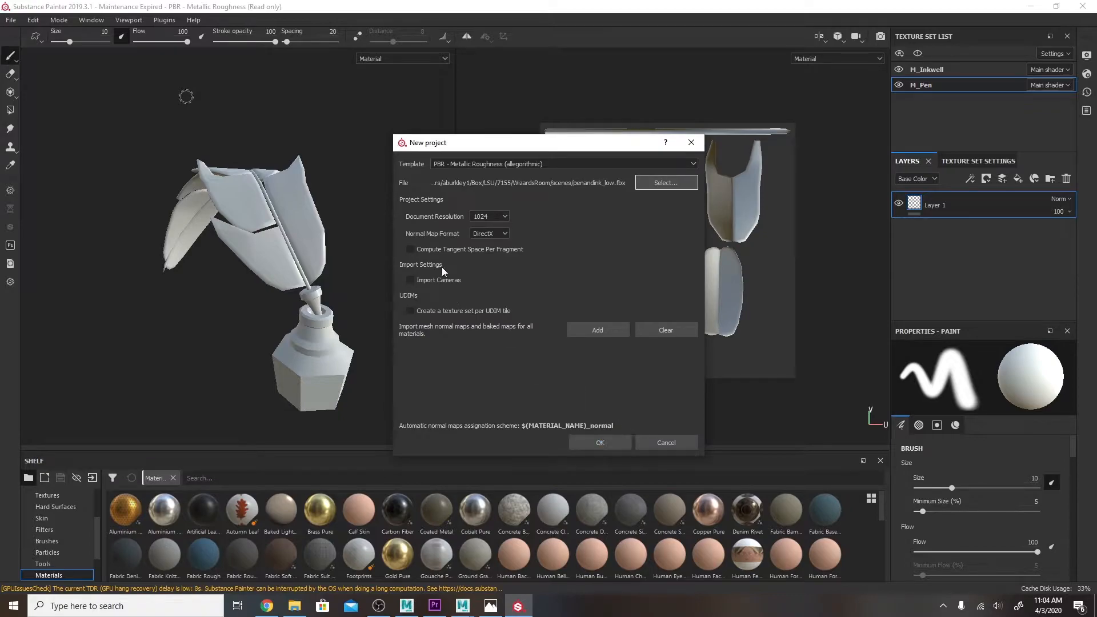
- Set the document resolution to 2048, enable Compute Tangent Space Per Fragment and a texture set per UDIM tile, and create the project, discarding the old one
click(493, 219)
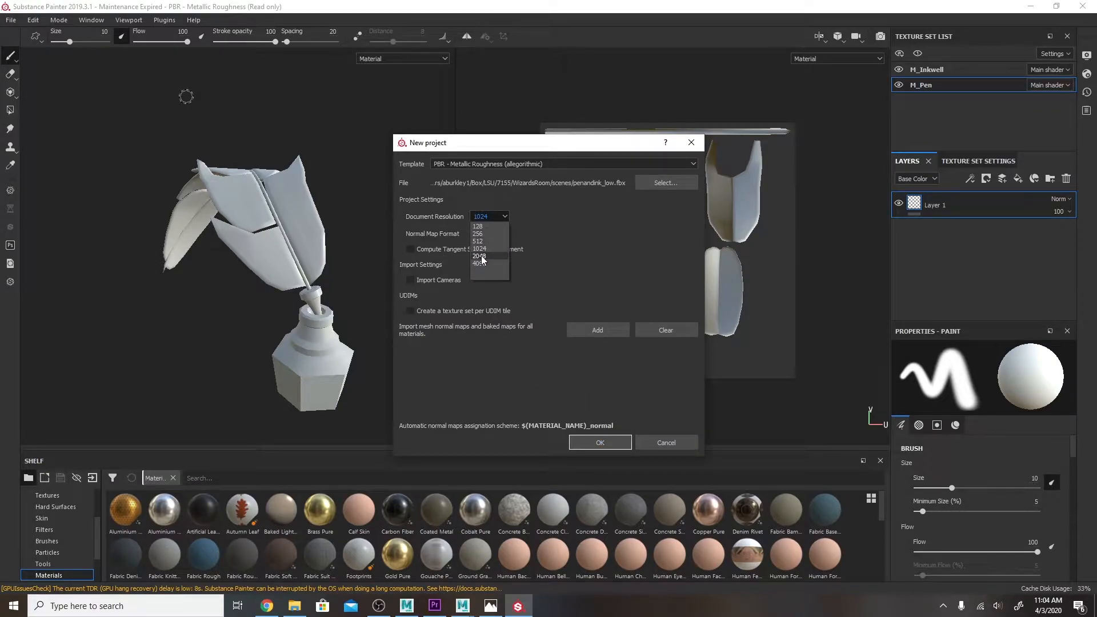
click(484, 257)
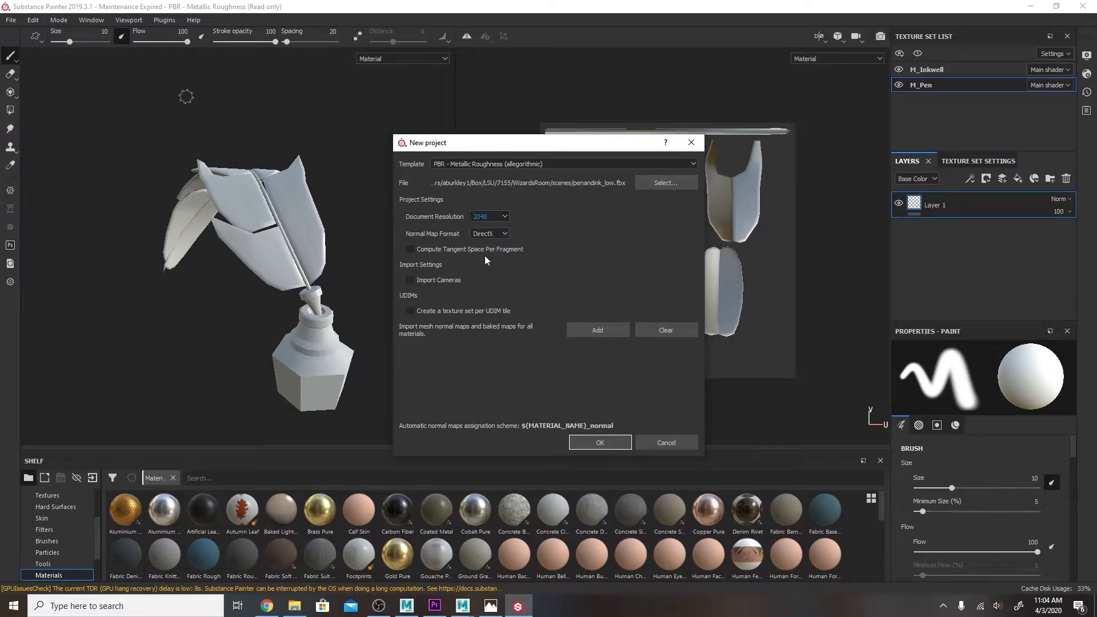
click(490, 217)
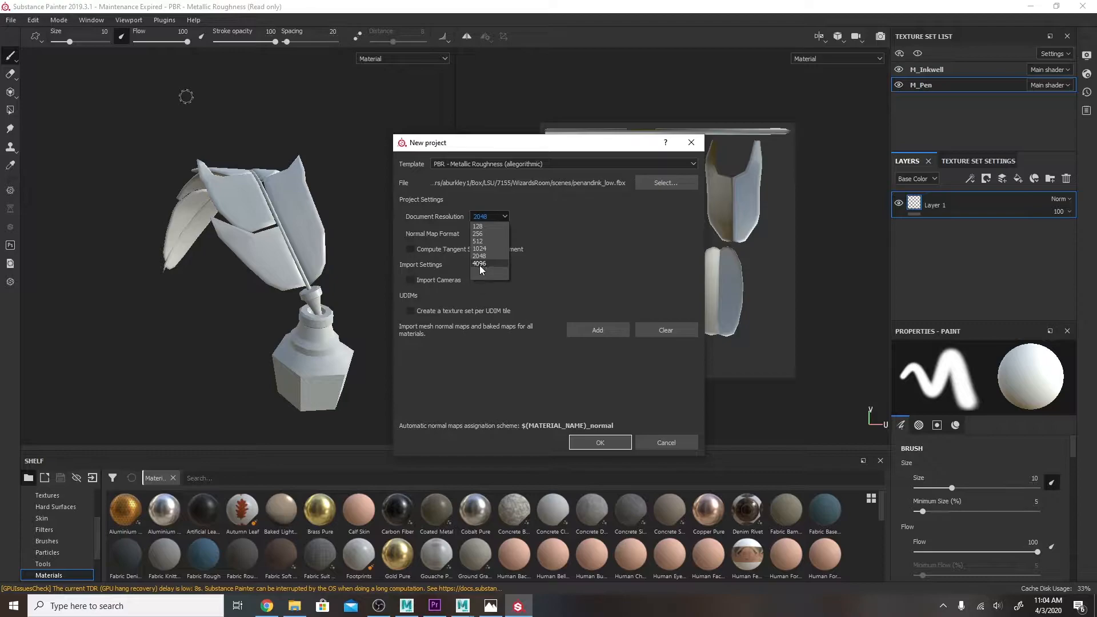
click(489, 218)
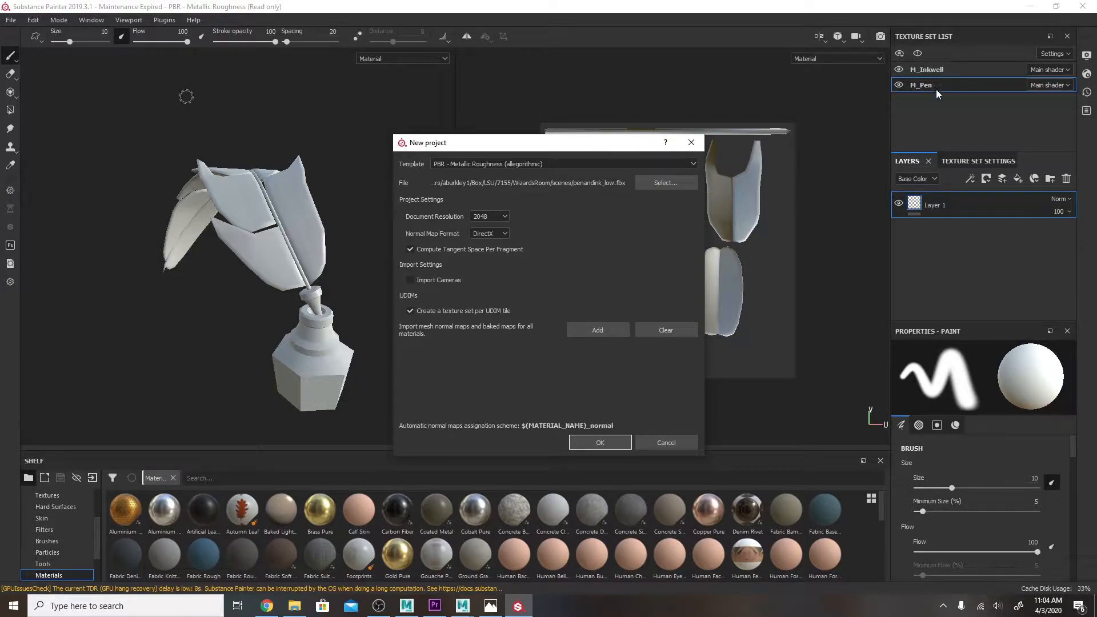
click(600, 443)
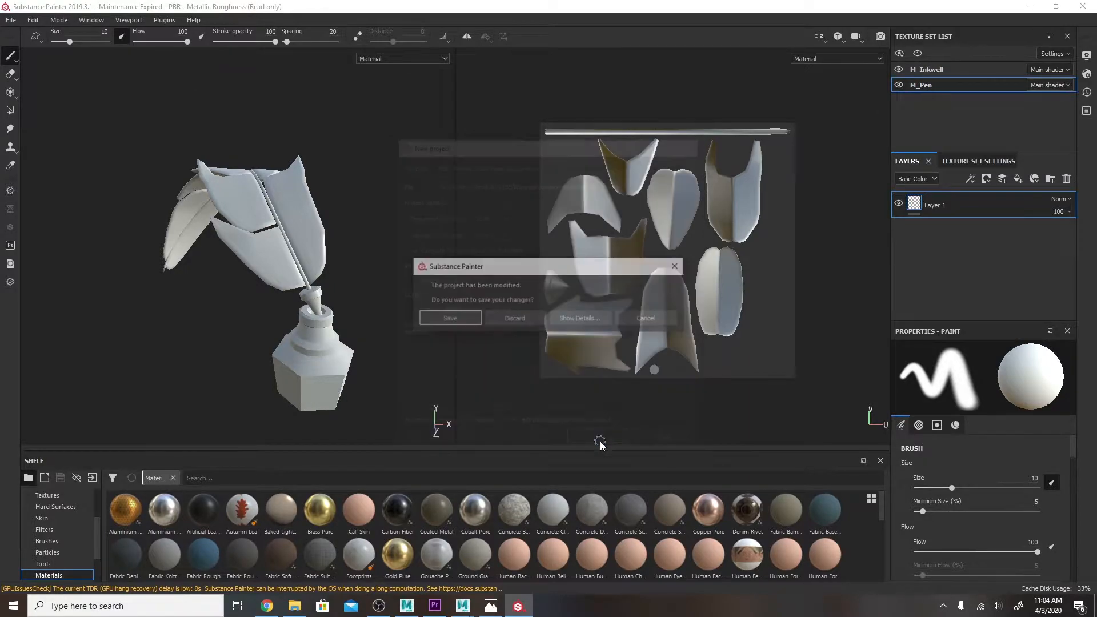
click(516, 318)
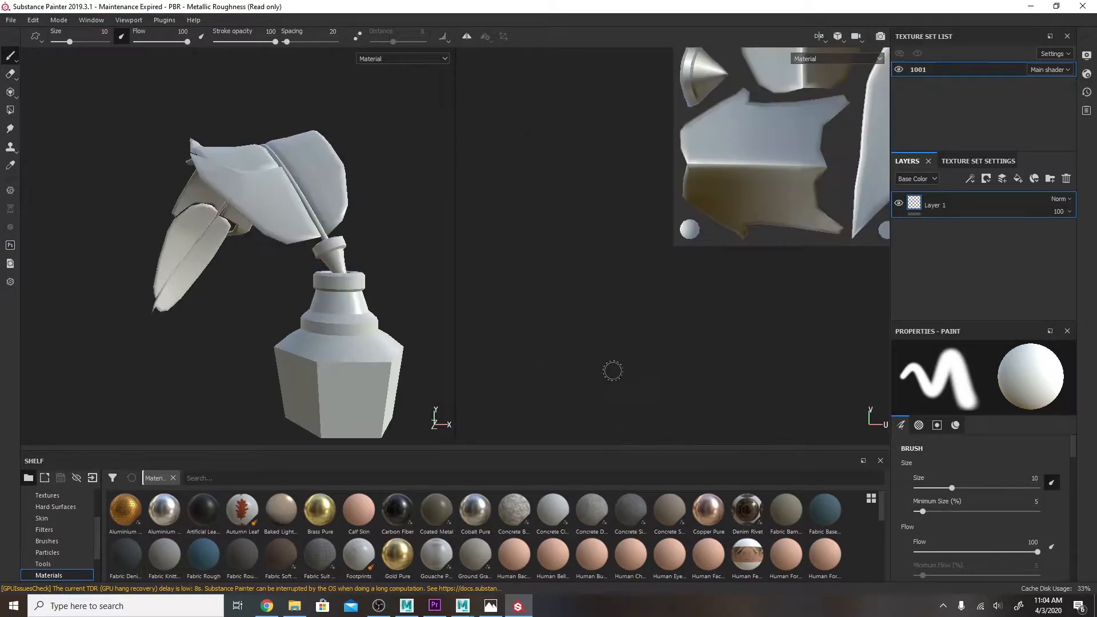
- Examine the combined UV layout of texture set 1001 and the pen and inkwell model
alt+middle_drag(610, 310, 607, 310)
scroll(706, 277, down, 3)
alt+middle_drag(706, 277, 610, 335)
scroll(670, 279, down, 1)
alt+middle_drag(668, 269, 672, 256)
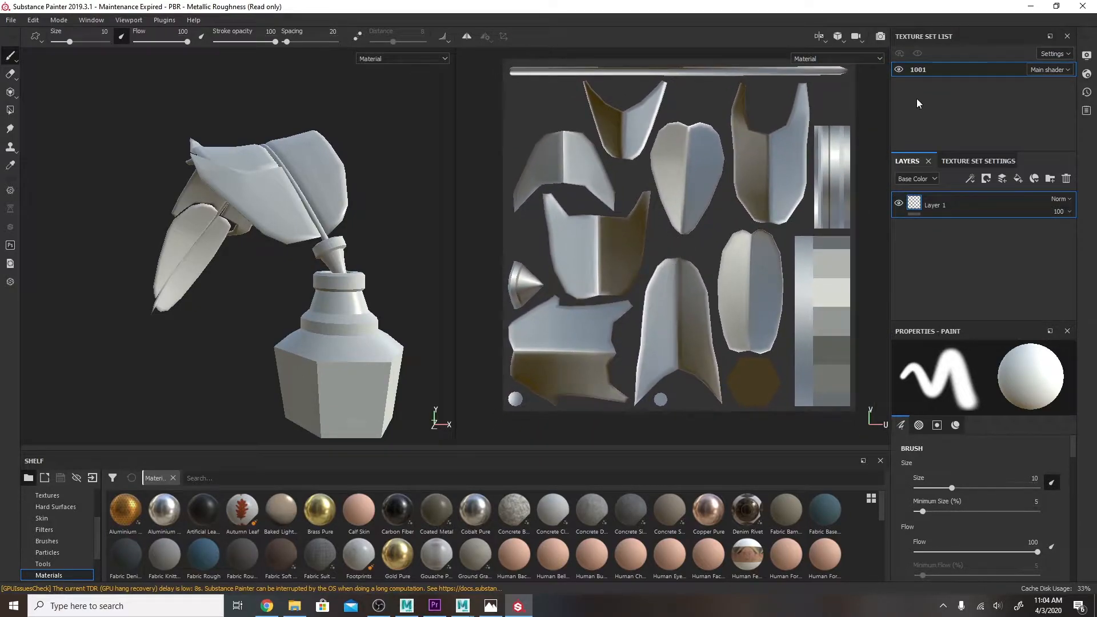
scroll(304, 307, up, 4)
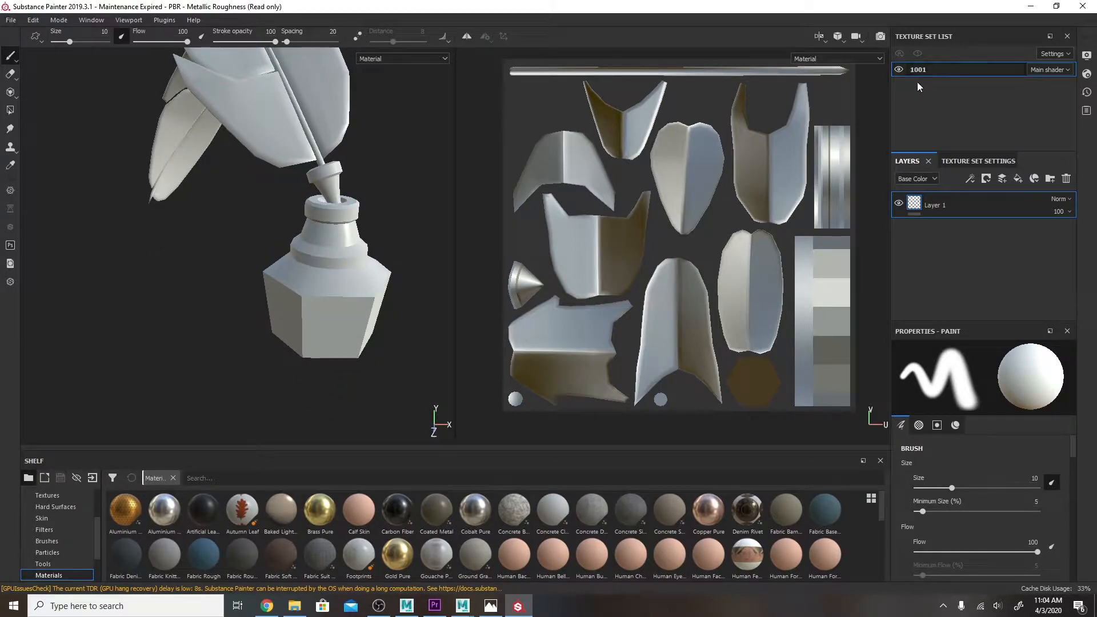
middle_drag(740, 174, 731, 185)
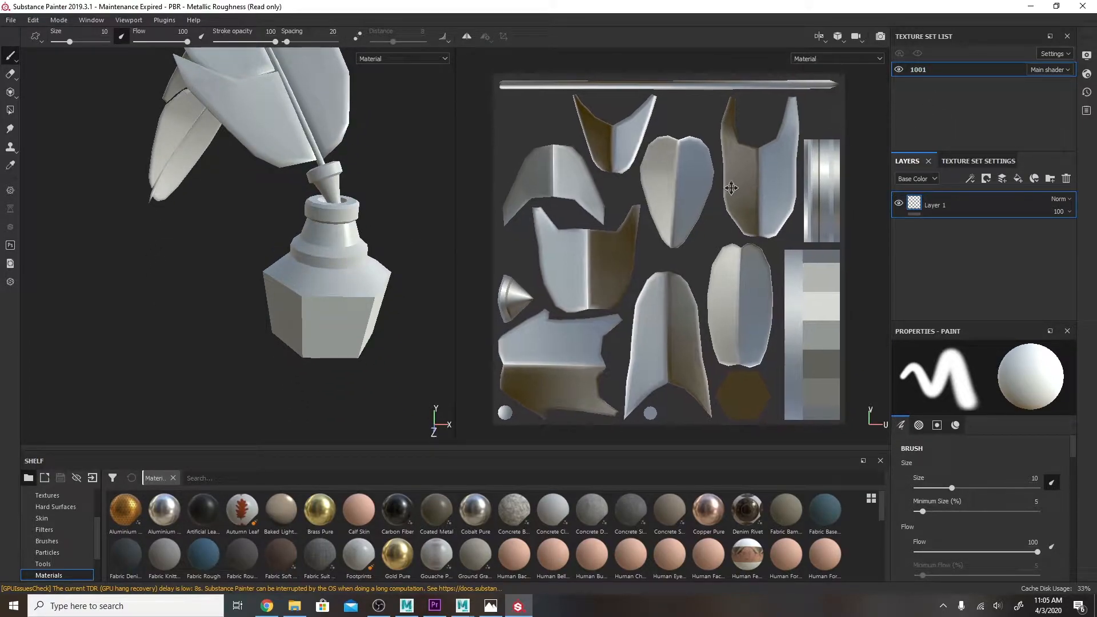
scroll(661, 115, down, 2)
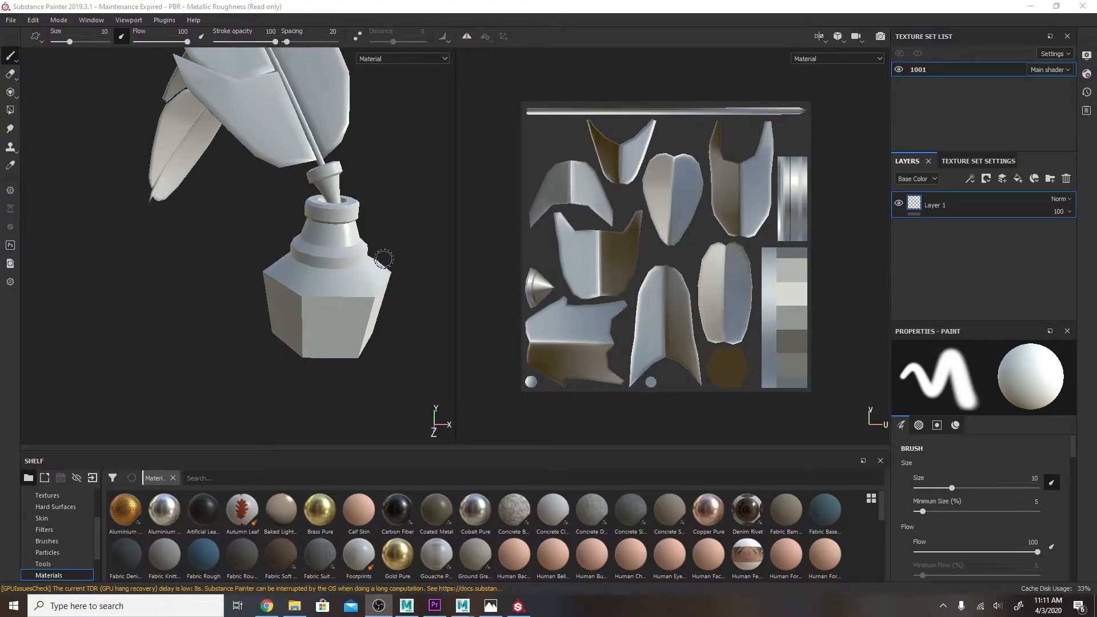
mouse_move(405, 182)
alt+mouse_down()
mouse_move(362, 251)
mouse_move(384, 255)
mouse_move(362, 246)
mouse_move(315, 256)
alt+mouse_up()
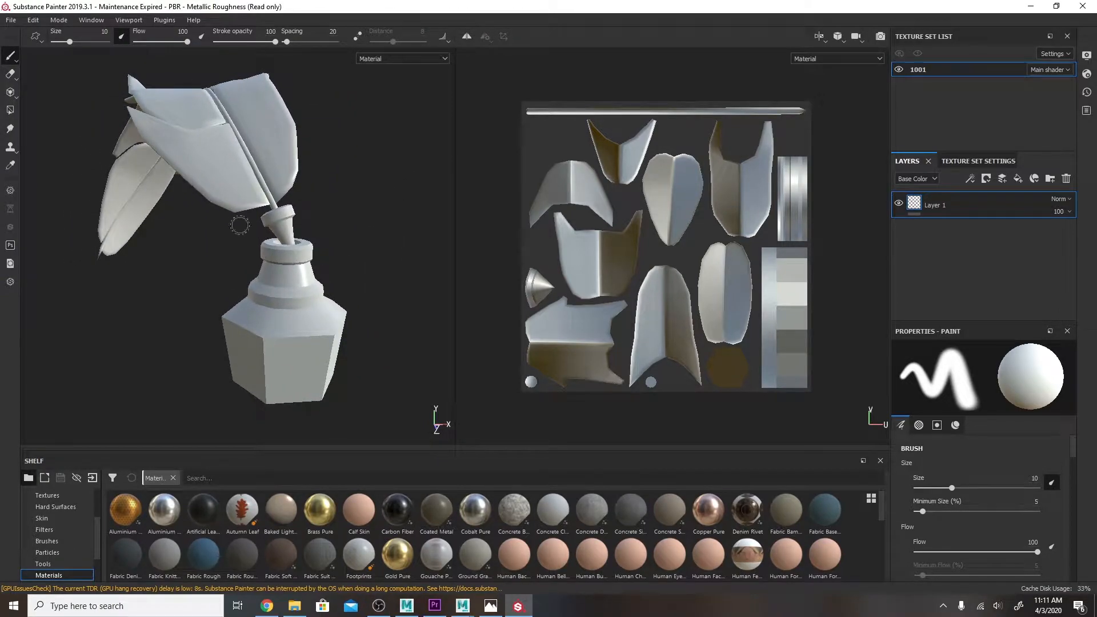
- Open mesh map baking for texture set 1001 and add penandink_high as the high definition mesh
click(970, 164)
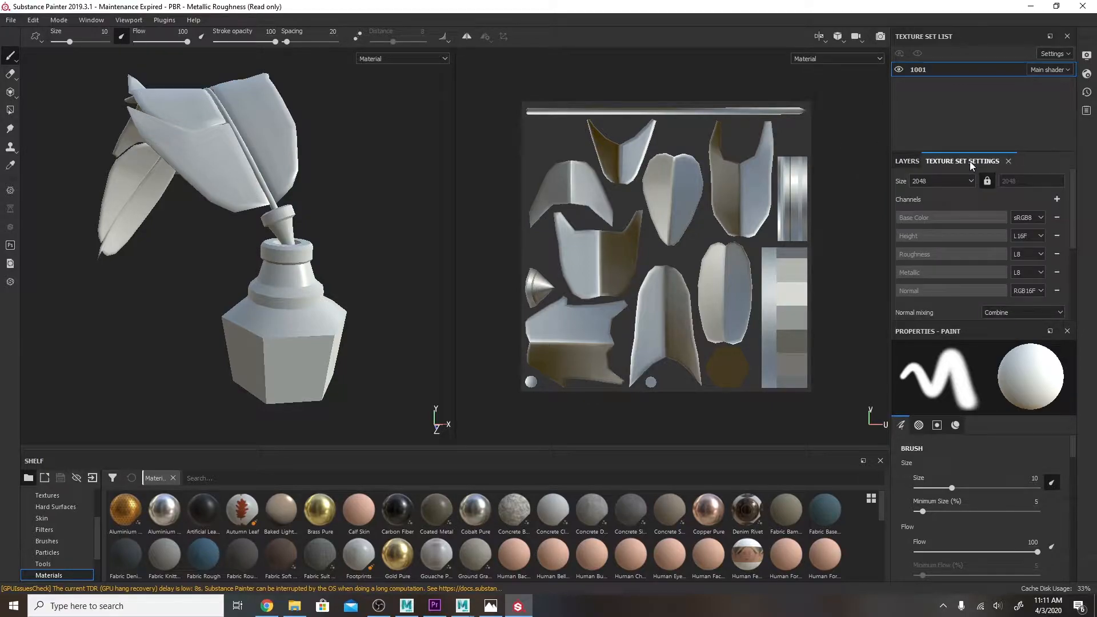
scroll(1068, 229, down, 3)
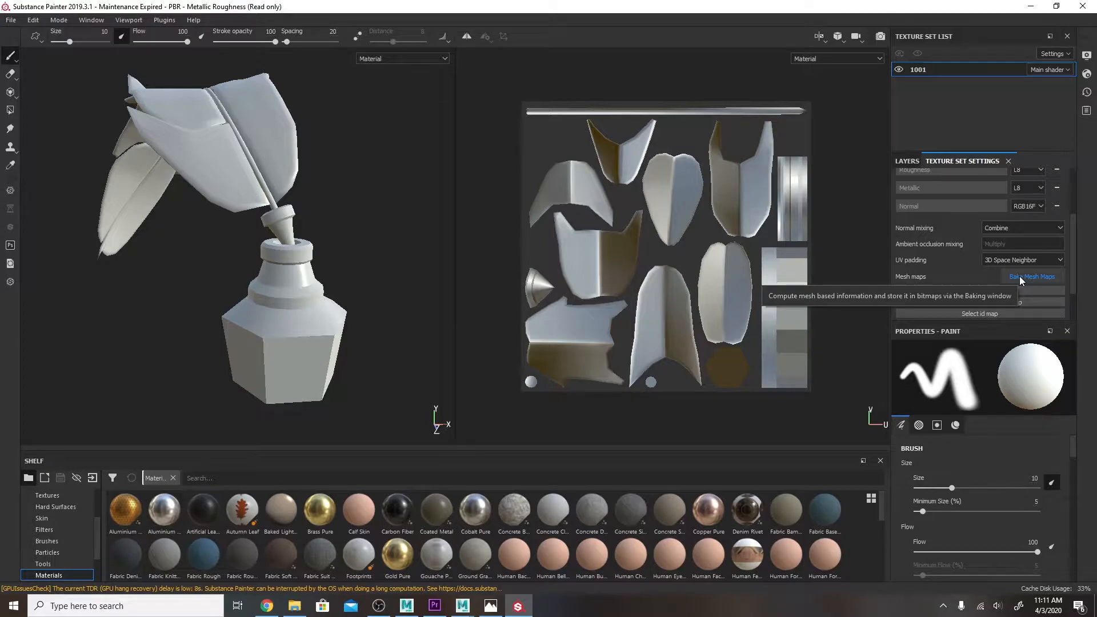
click(1020, 278)
mouse_move(486, 111)
mouse_down()
mouse_move(446, 114)
mouse_move(471, 115)
mouse_up()
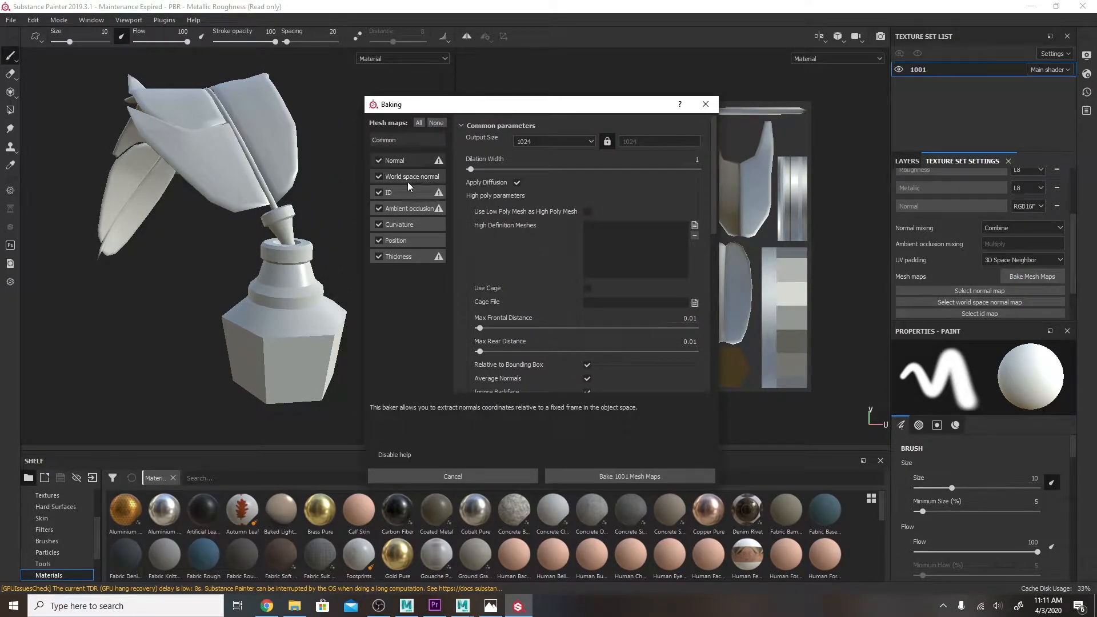
click(695, 229)
click(617, 229)
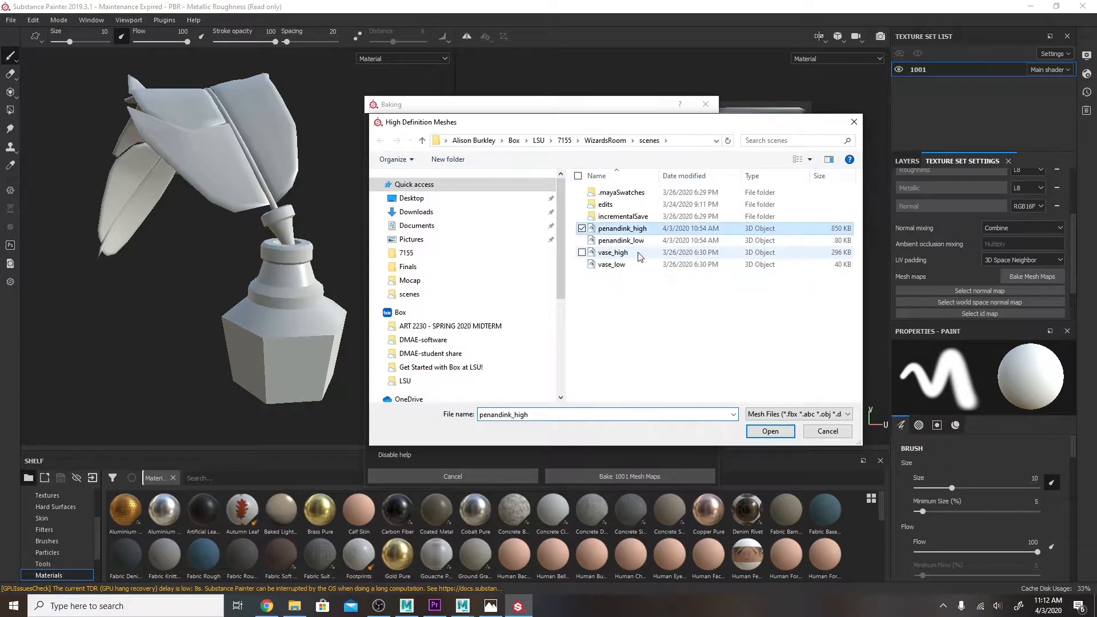
click(770, 430)
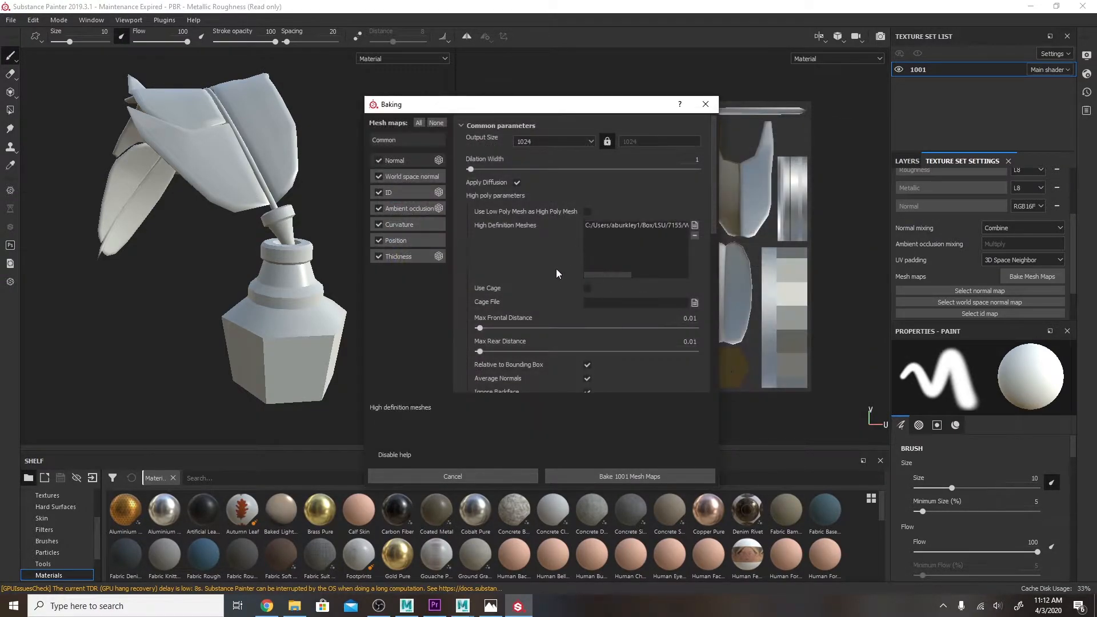
- Set the bake output size to 2048, exclude the ID map and bake the mesh maps of texture set 1001
click(542, 141)
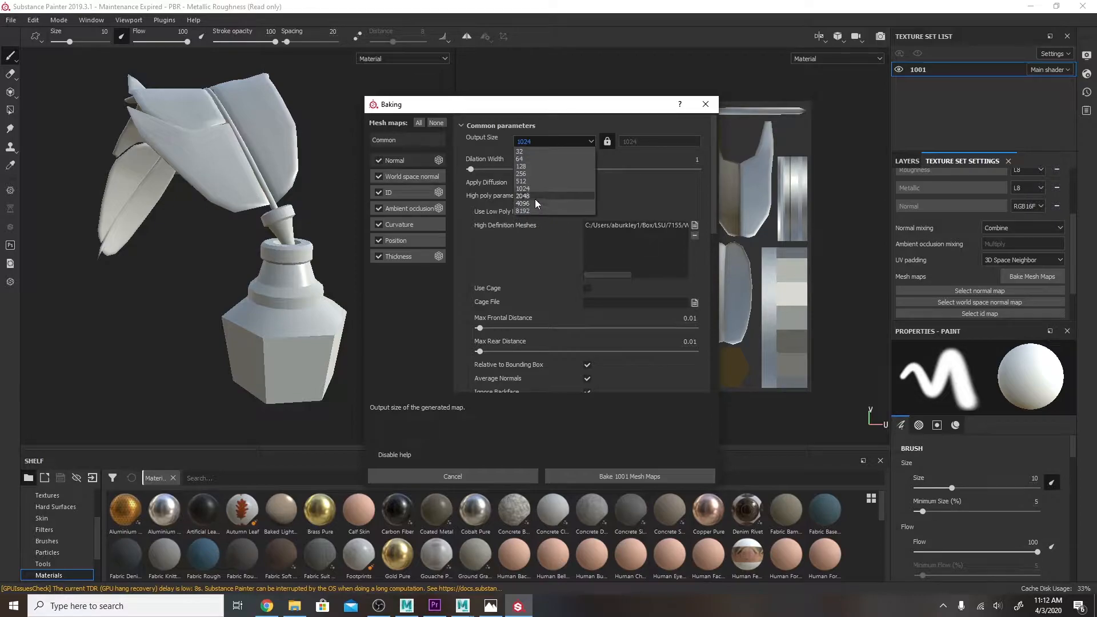
click(531, 195)
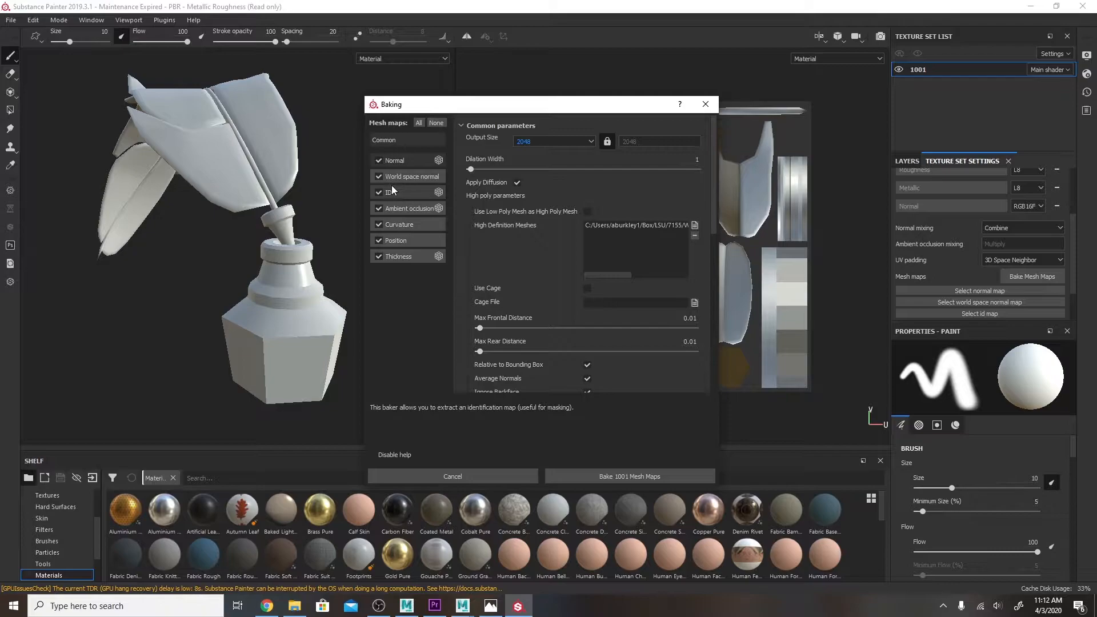
click(379, 177)
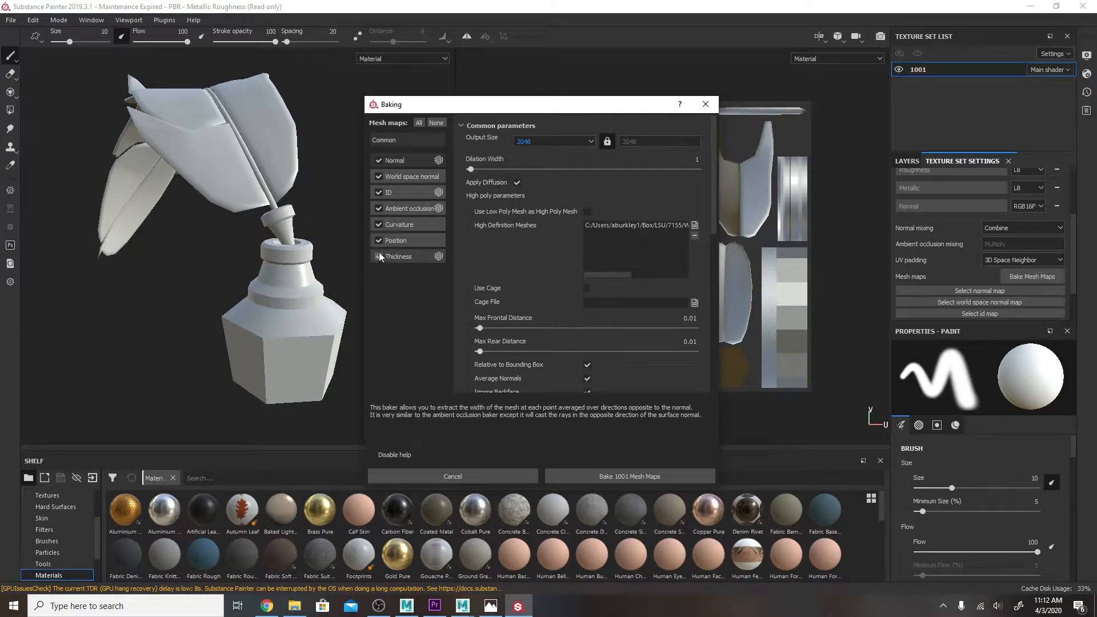
click(380, 192)
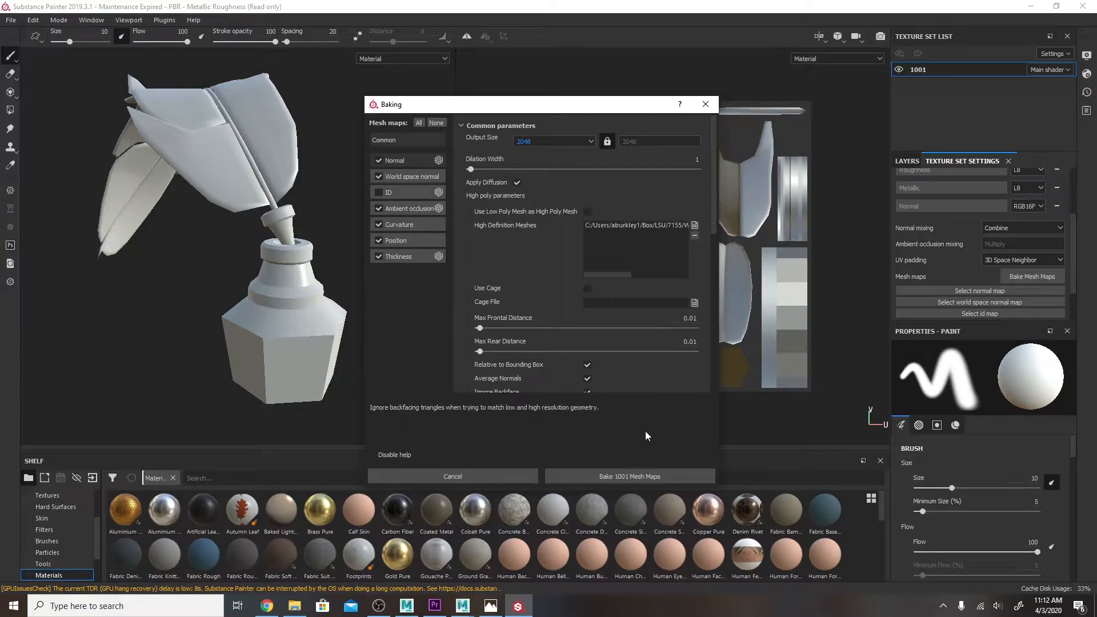
click(640, 475)
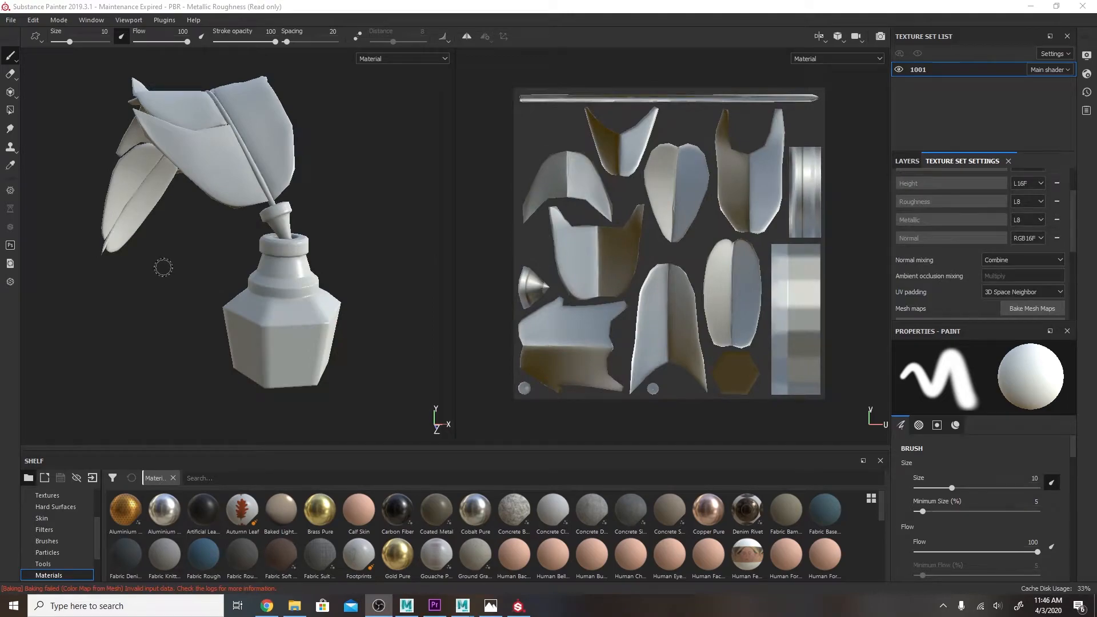
- Inspect the baked feather, pen and inkwell up close and from several sides
alt+drag(195, 270, 239, 309)
alt+right_drag(240, 308, 169, 311)
alt+middle_drag(169, 310, 109, 188)
alt+drag(109, 188, 132, 275)
alt+right_drag(132, 274, 245, 325)
alt+middle_drag(245, 326, 229, 225)
alt+right_drag(223, 267, 266, 396)
mouse_move(200, 254)
alt+mouse_down()
mouse_move(187, 196)
mouse_move(361, 240)
alt+mouse_up()
alt+drag(255, 338, 293, 200)
alt+right_drag(294, 200, 245, 247)
alt+middle_drag(245, 247, 254, 280)
alt+drag(254, 281, 294, 360)
alt+middle_drag(208, 218, 335, 330)
alt+right_drag(211, 228, 215, 257)
alt+drag(215, 257, 304, 301)
alt+middle_drag(304, 301, 257, 154)
alt+right_drag(257, 154, 289, 282)
alt+middle_drag(289, 282, 251, 183)
alt+right_drag(251, 183, 303, 218)
alt+drag(303, 218, 274, 220)
alt+middle_drag(274, 220, 338, 248)
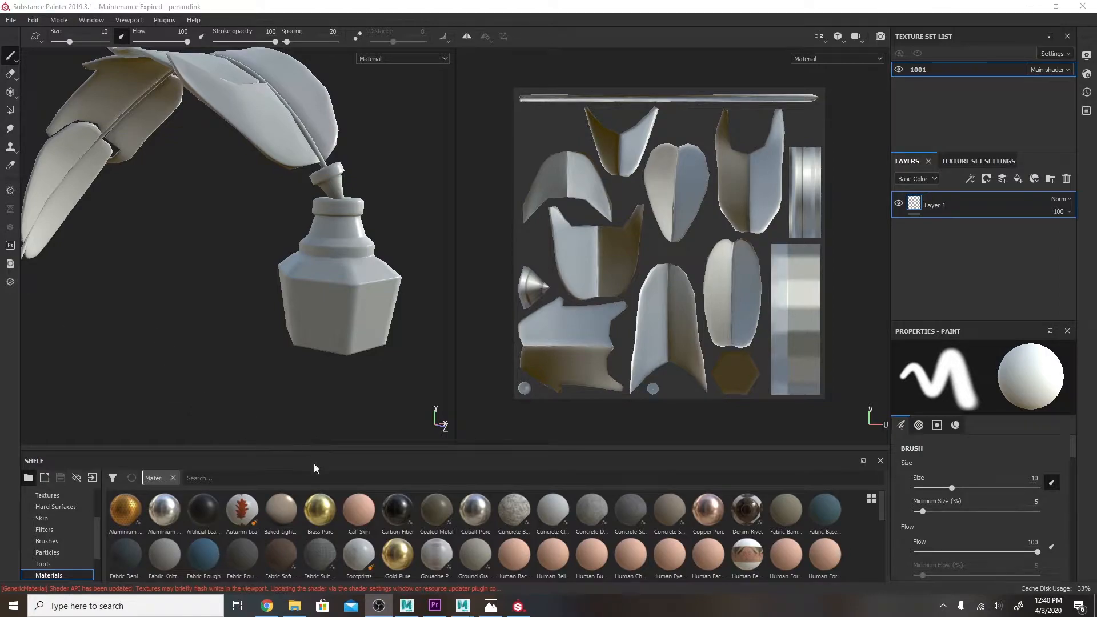
- Switch to the wizard room reference image in Photos and examine the quill and inkwell up close
click(490, 605)
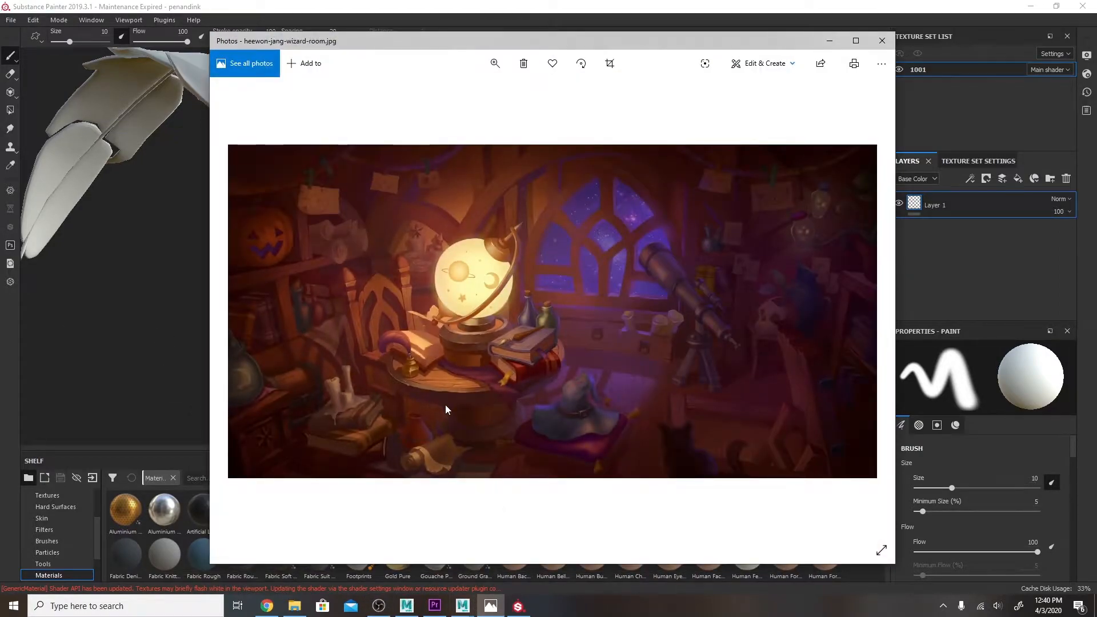
scroll(398, 361, up, 5)
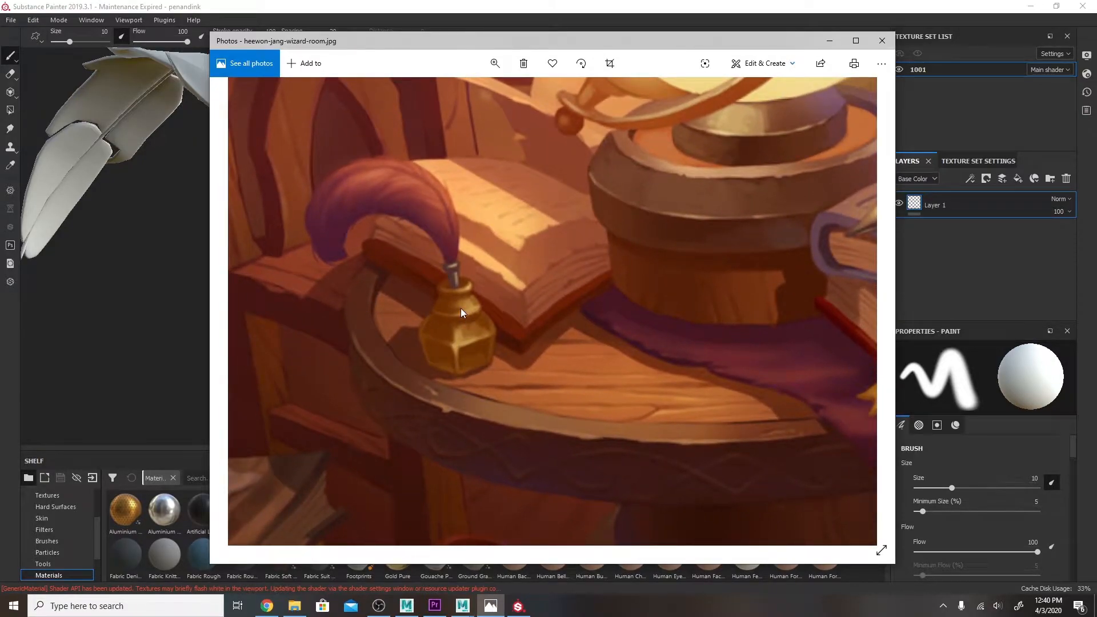
- Move the reference image aside and add a fill layer with the feather's red base color, about R 0.314, G 0.050, B 0.038
drag(606, 39, 0, 34)
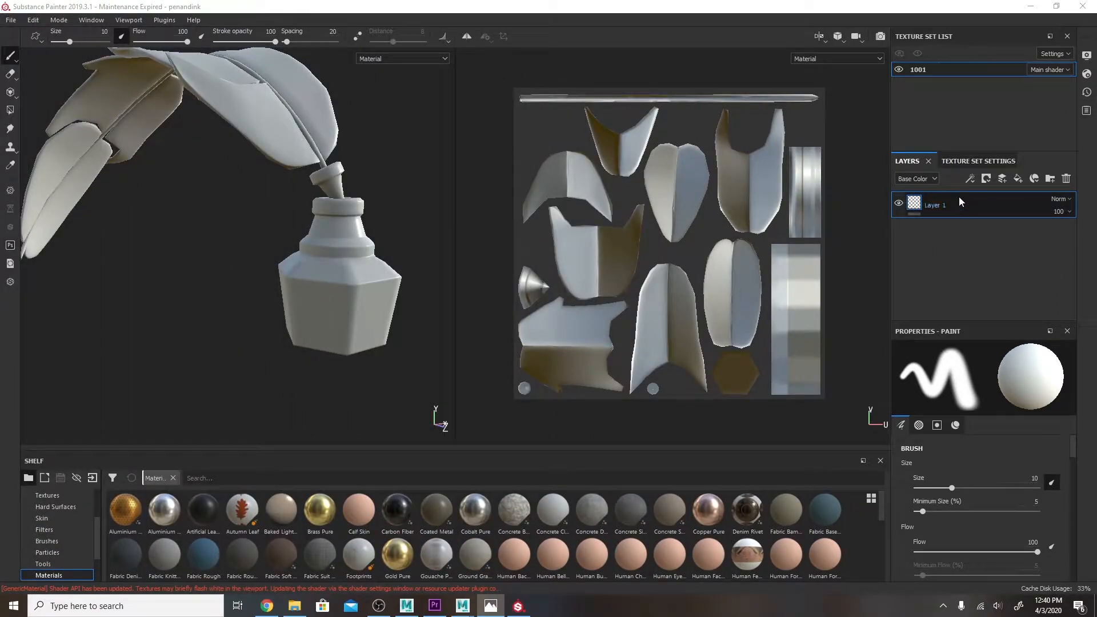
click(1016, 179)
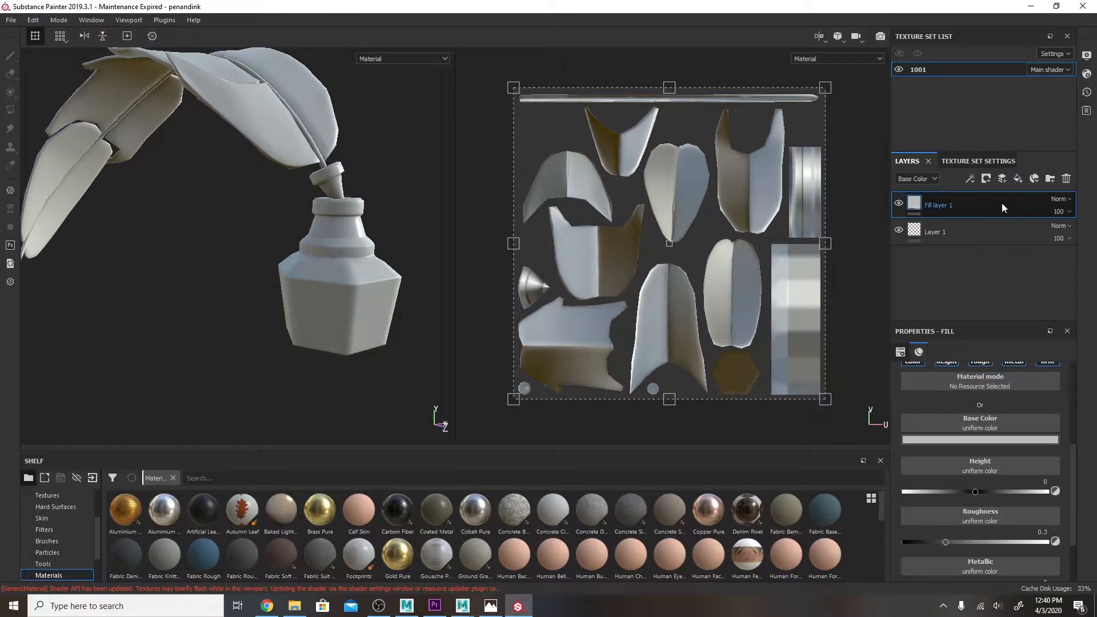
click(977, 440)
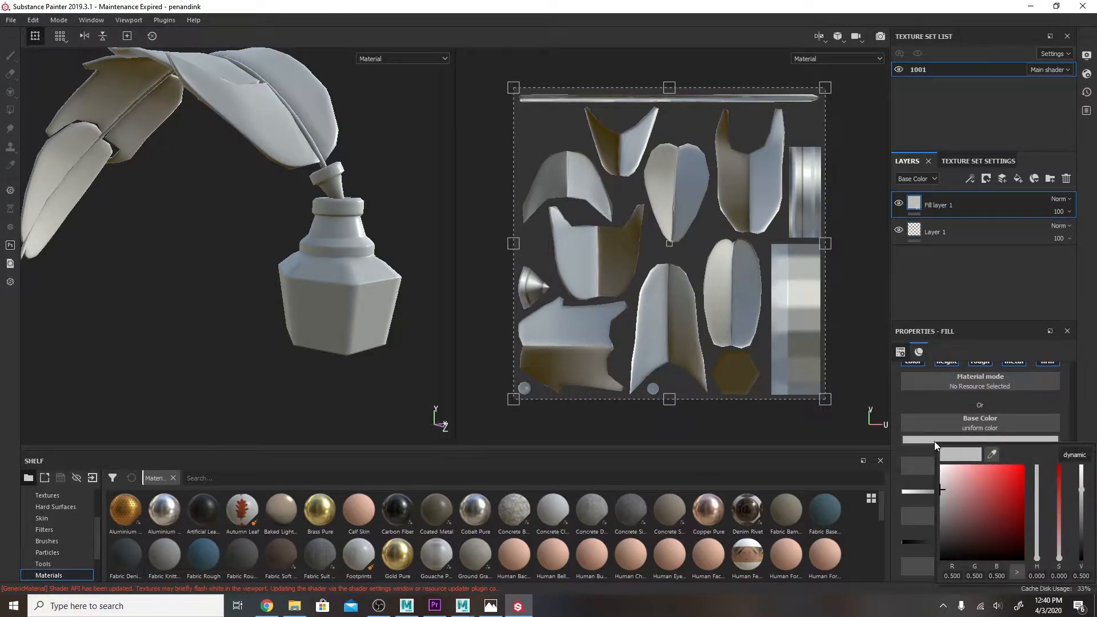
click(992, 457)
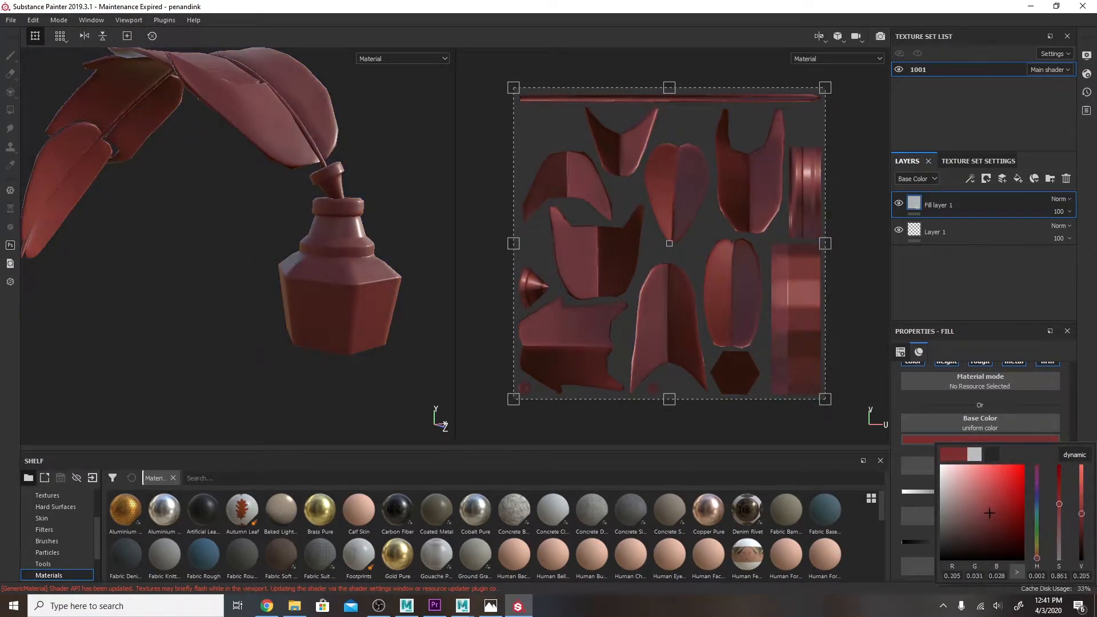
drag(993, 492, 991, 502)
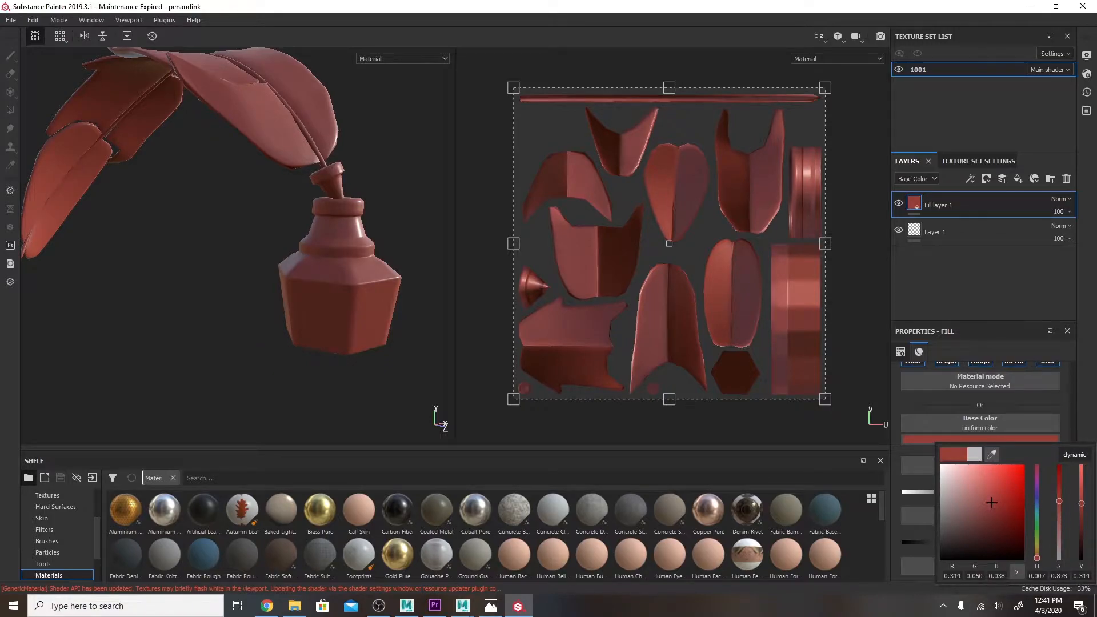
click(54, 159)
- Add a second fill layer with an orange-brown base color of R 0.323, G 0.117, B 0.014 for the inkwell
alt+drag(309, 162, 419, 256)
click(1018, 178)
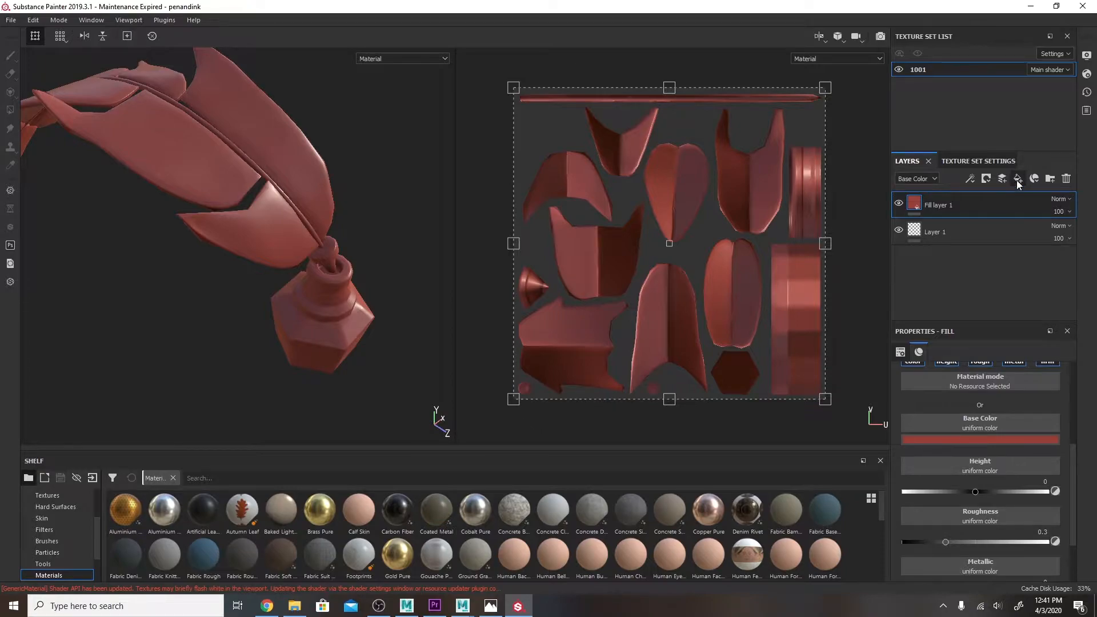
click(950, 440)
click(942, 543)
drag(943, 543, 1004, 500)
click(1036, 553)
click(1004, 499)
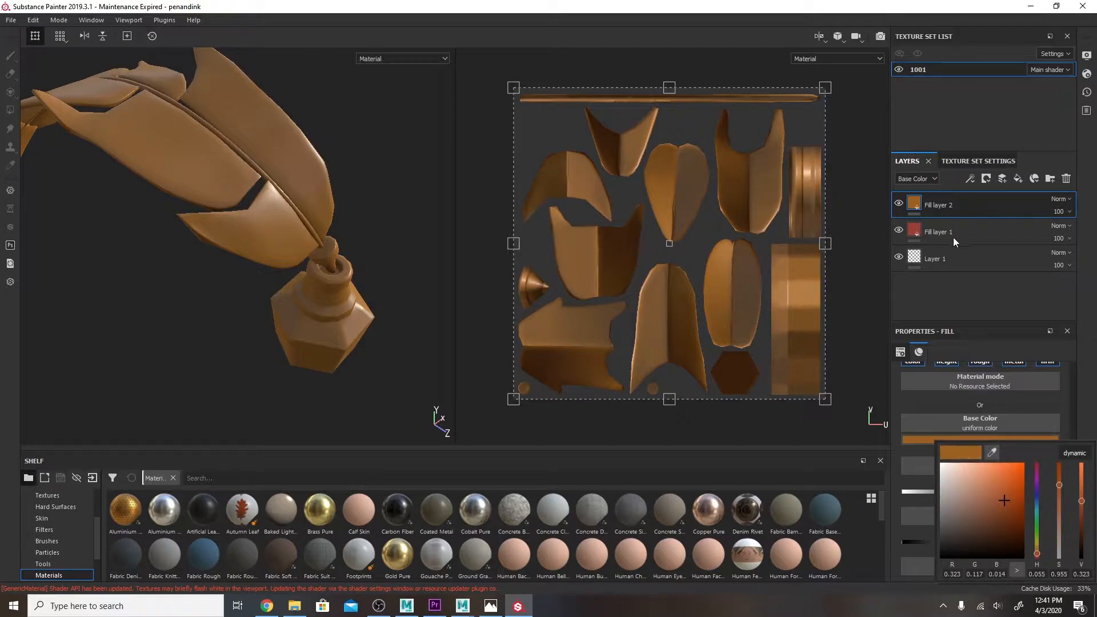
click(992, 206)
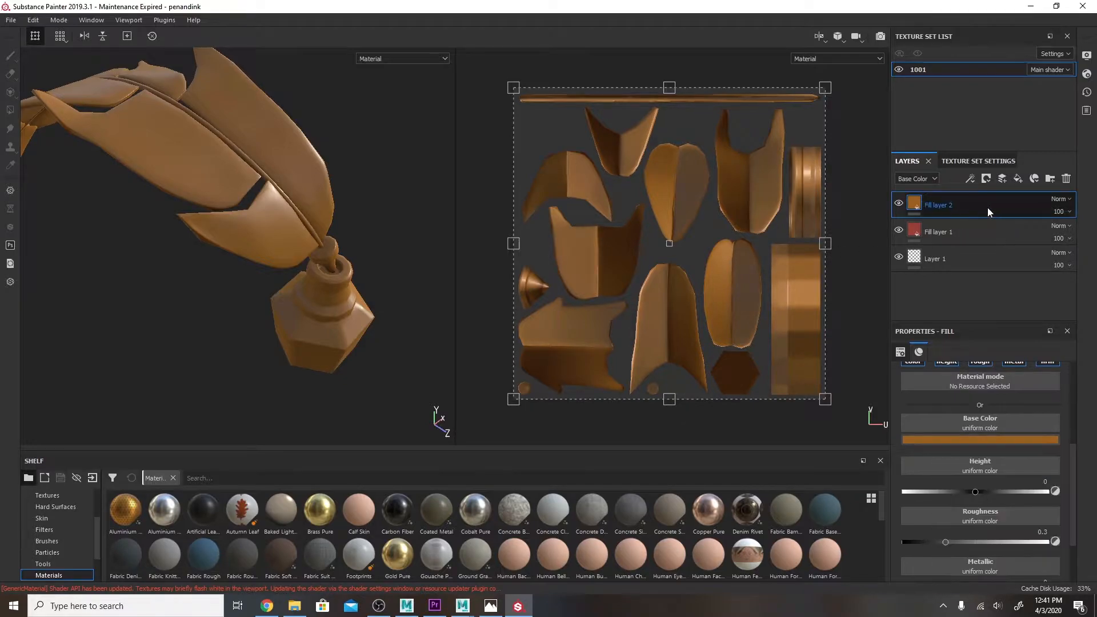
- Add a black mask to the orange-brown fill layer, undoing the accidental layer move
alt+drag(392, 257, 240, 178)
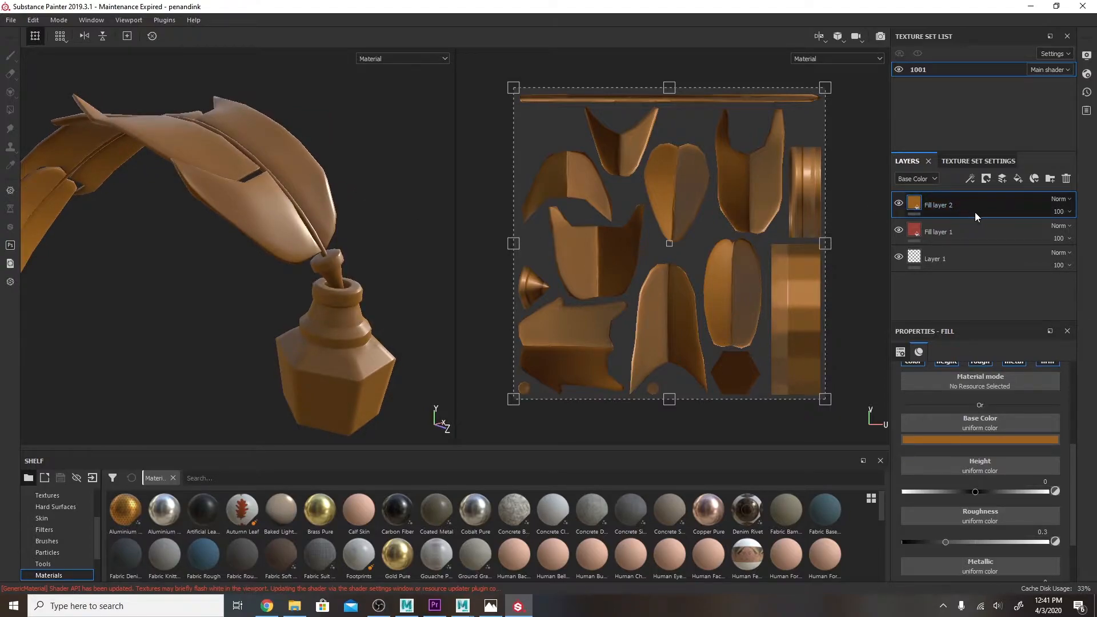
click(983, 182)
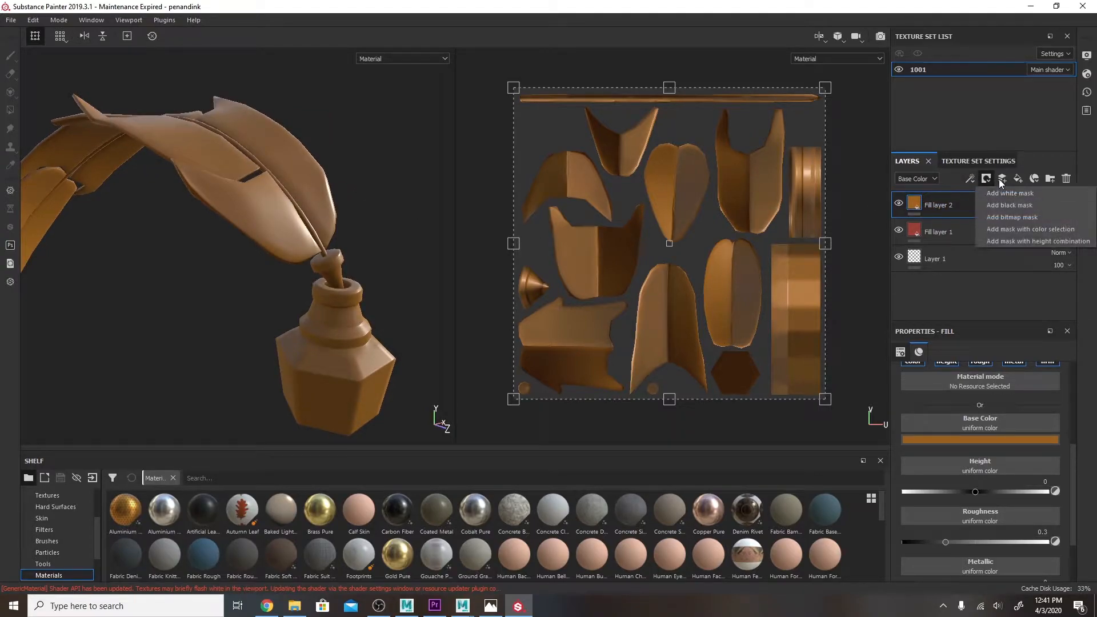
drag(951, 204, 956, 233)
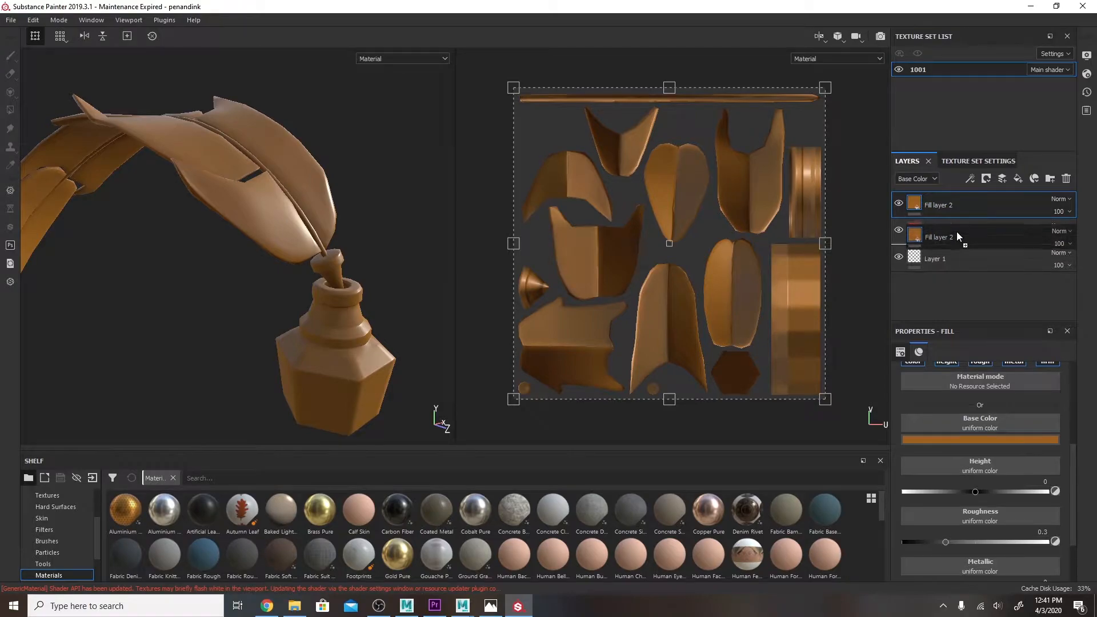
key(ctrl+z)
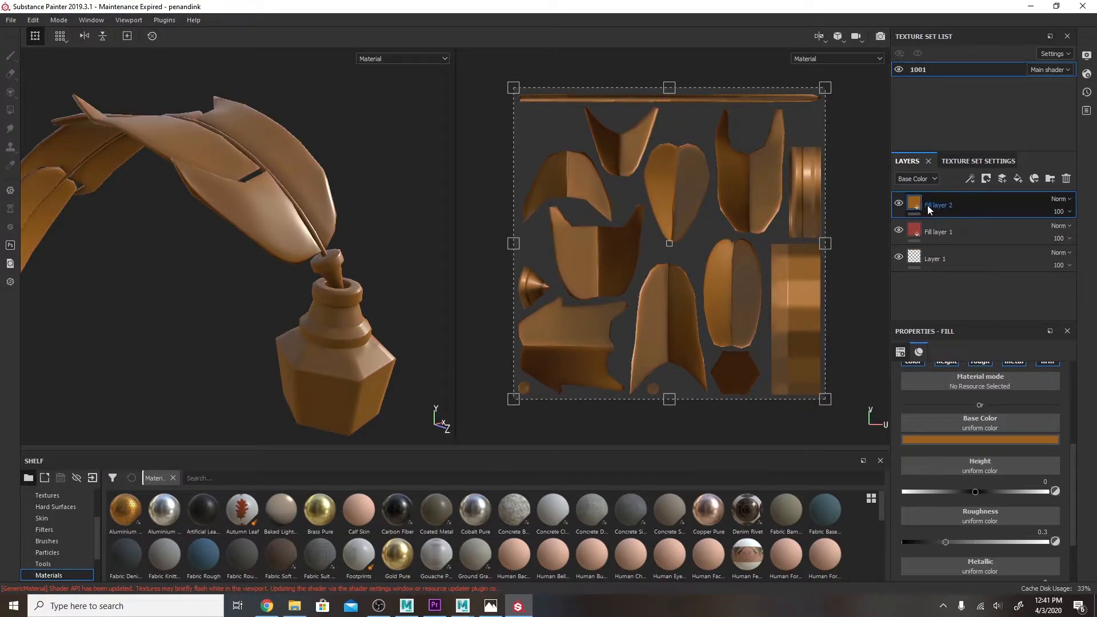
click(985, 182)
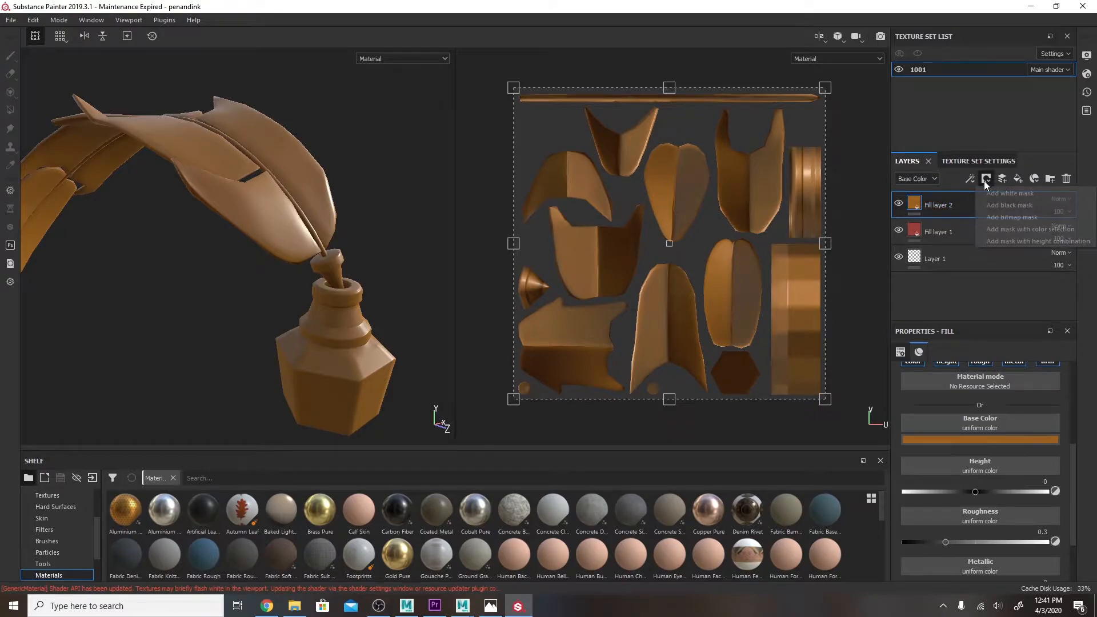
click(1006, 203)
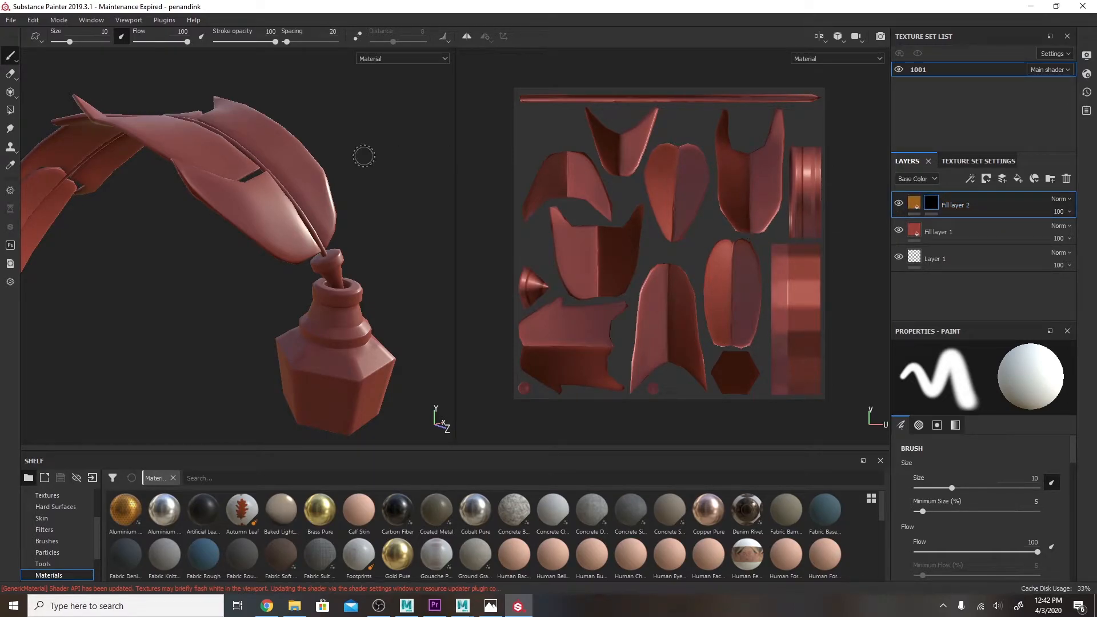
- Activate Polygon Fill on the mask and step through its fill modes from triangle to UV chunk
click(10, 110)
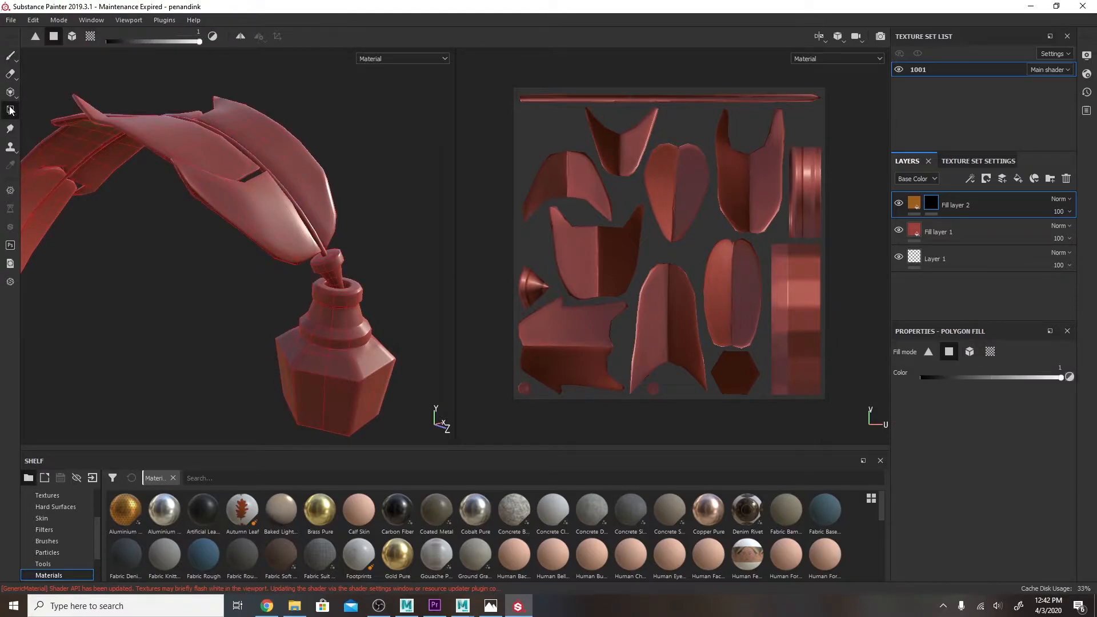
click(36, 38)
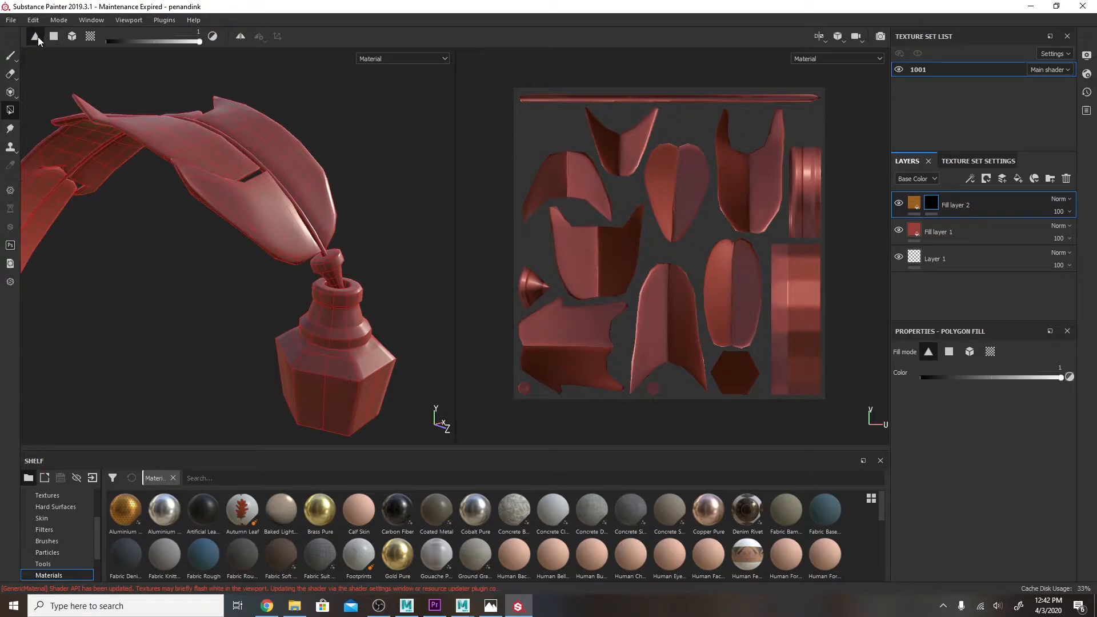
click(55, 39)
click(72, 37)
click(89, 37)
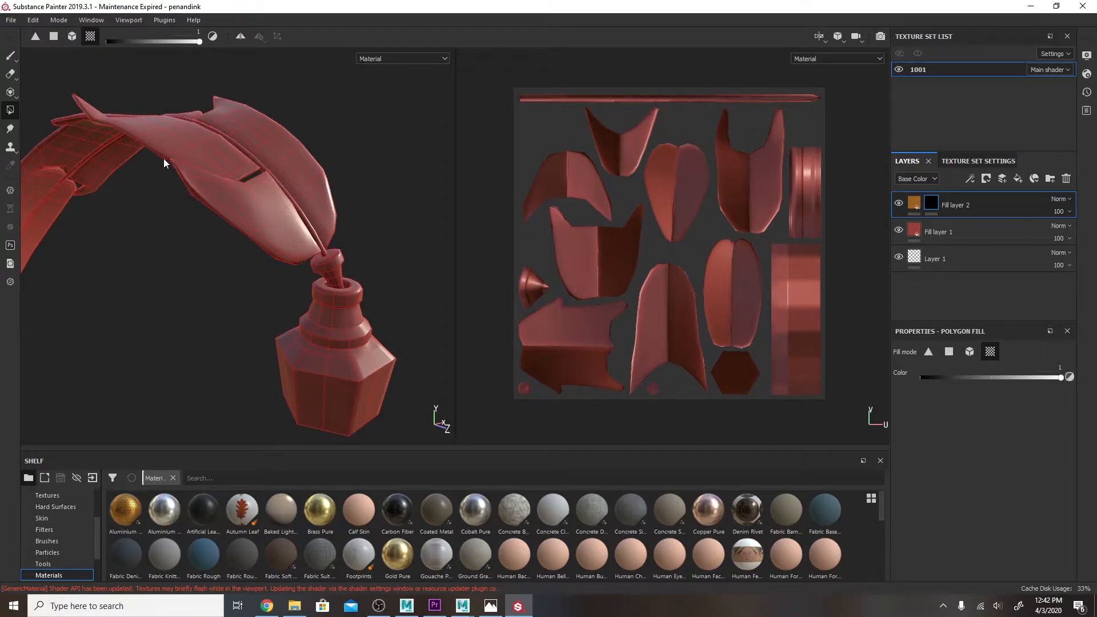
- Try masking in individual triangles and then quads on the feather segments with triangle and polygon fill
click(39, 41)
click(214, 195)
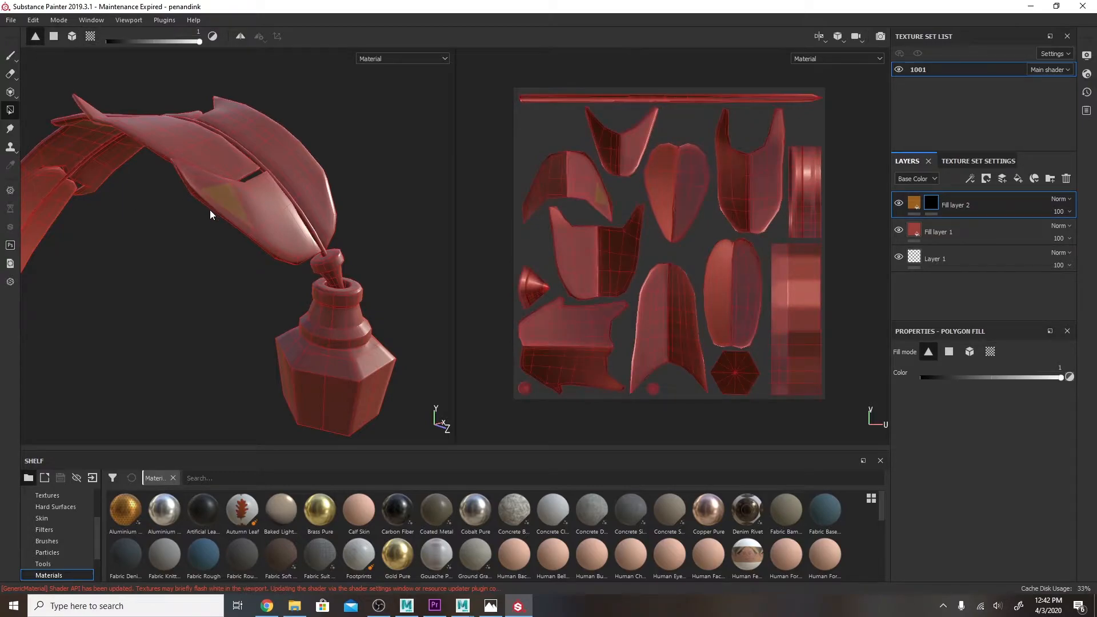
alt+drag(210, 210, 207, 220)
click(238, 220)
click(266, 212)
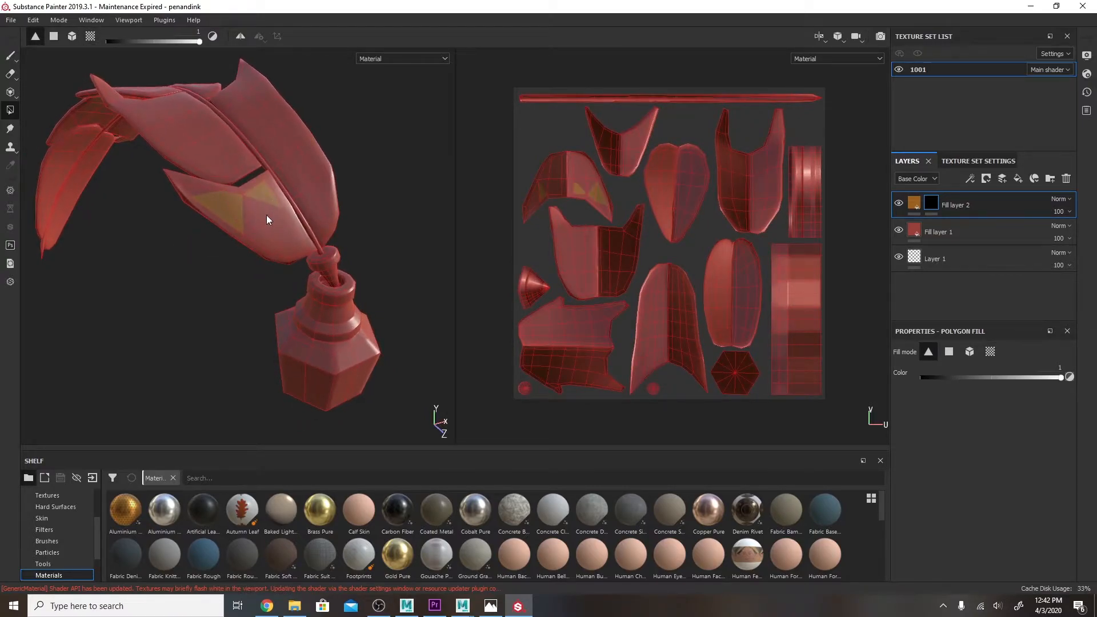
click(265, 235)
click(54, 36)
click(198, 159)
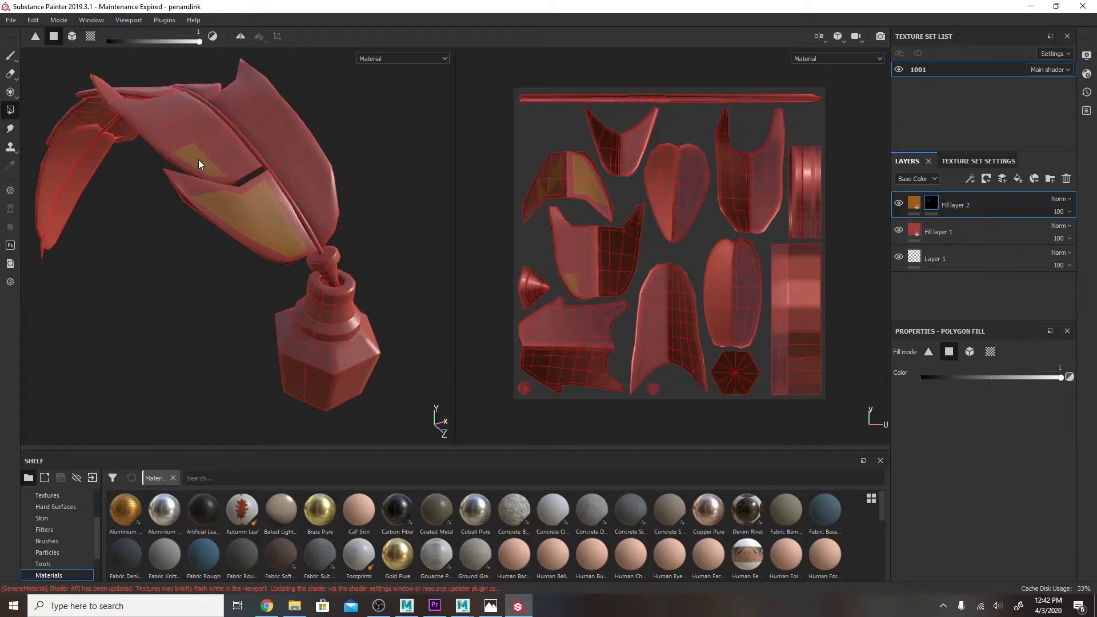
- Try masking in three whole feather segments with mesh fill
click(72, 36)
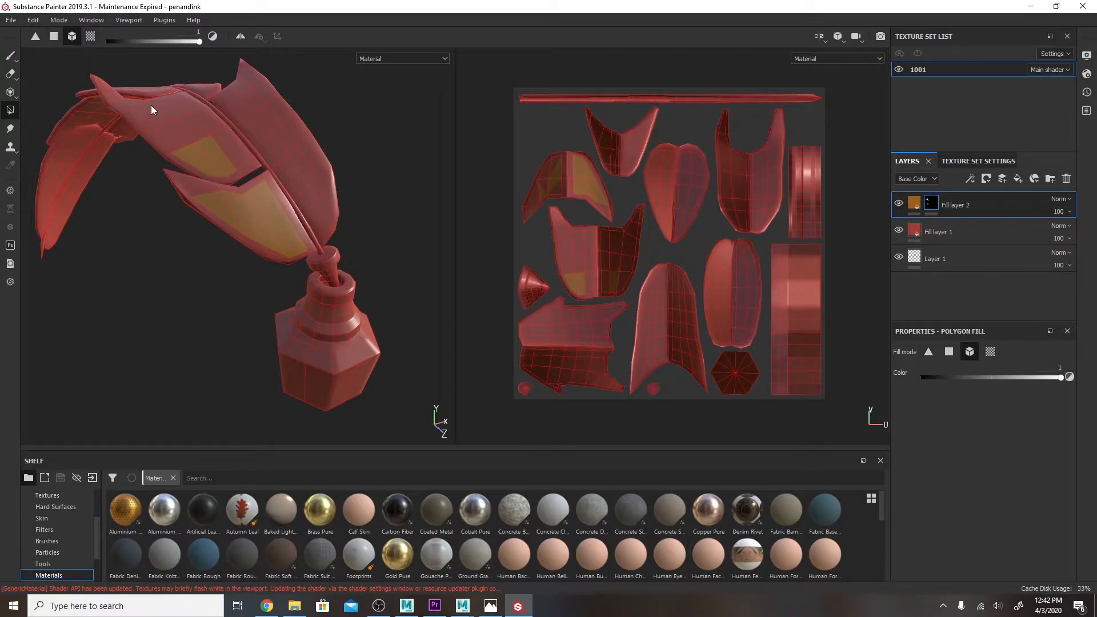
click(204, 151)
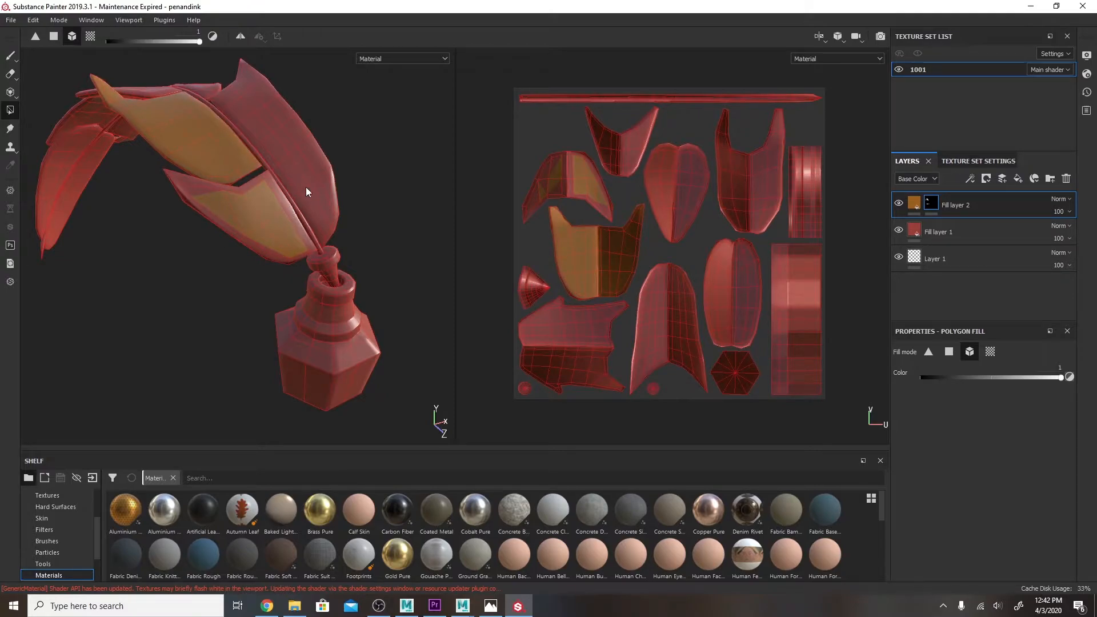
click(266, 234)
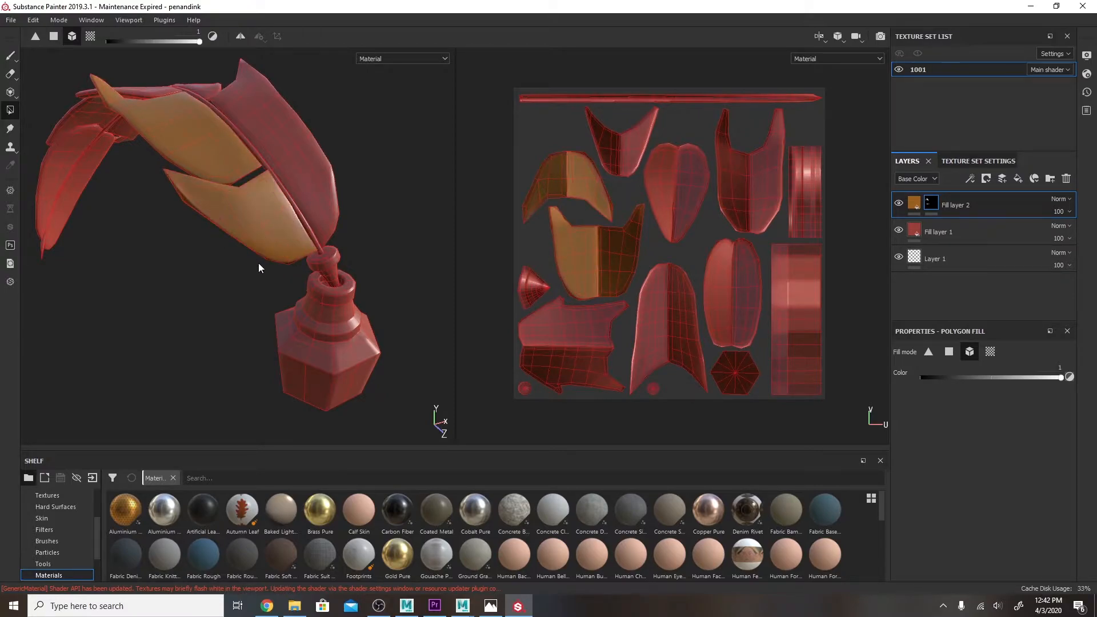
click(317, 190)
- Try UV chunk fill on three remaining feather islands in the UV view
click(89, 36)
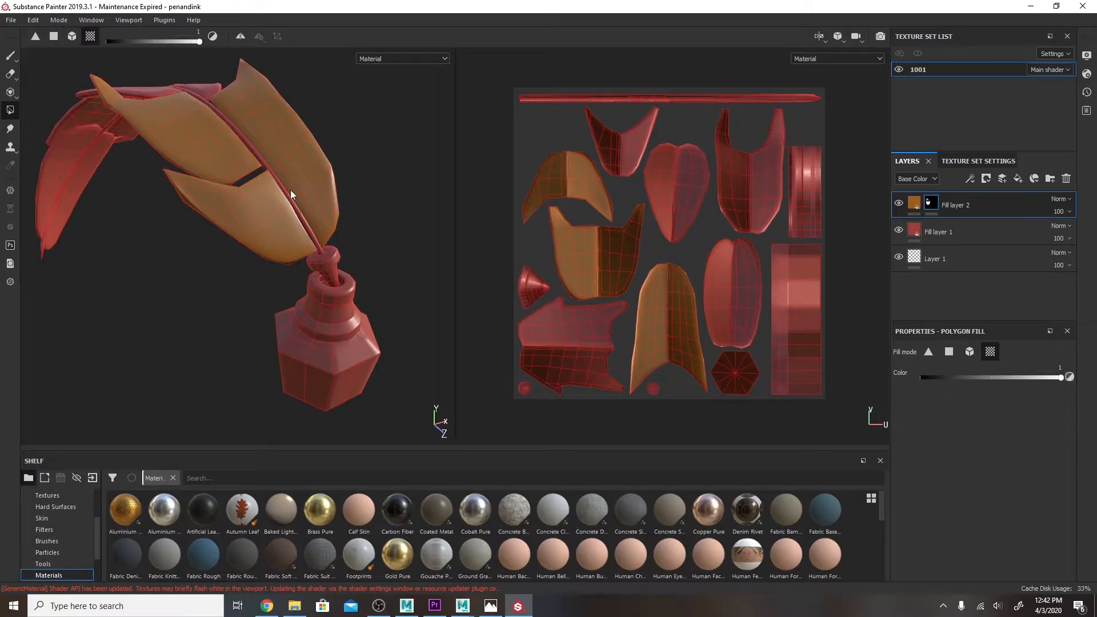
click(670, 206)
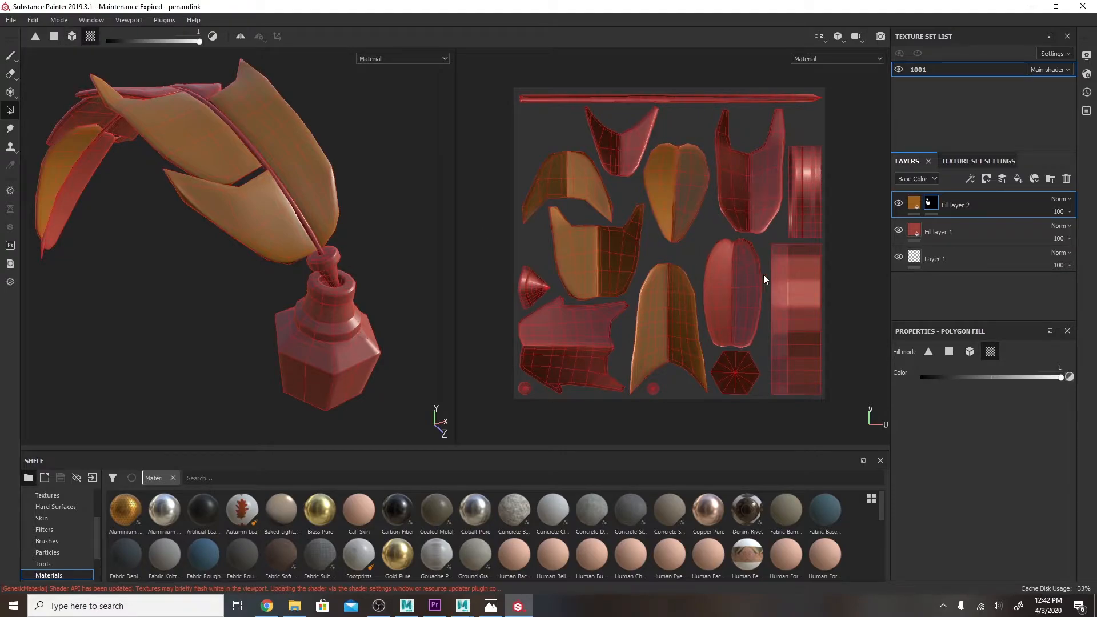
click(755, 207)
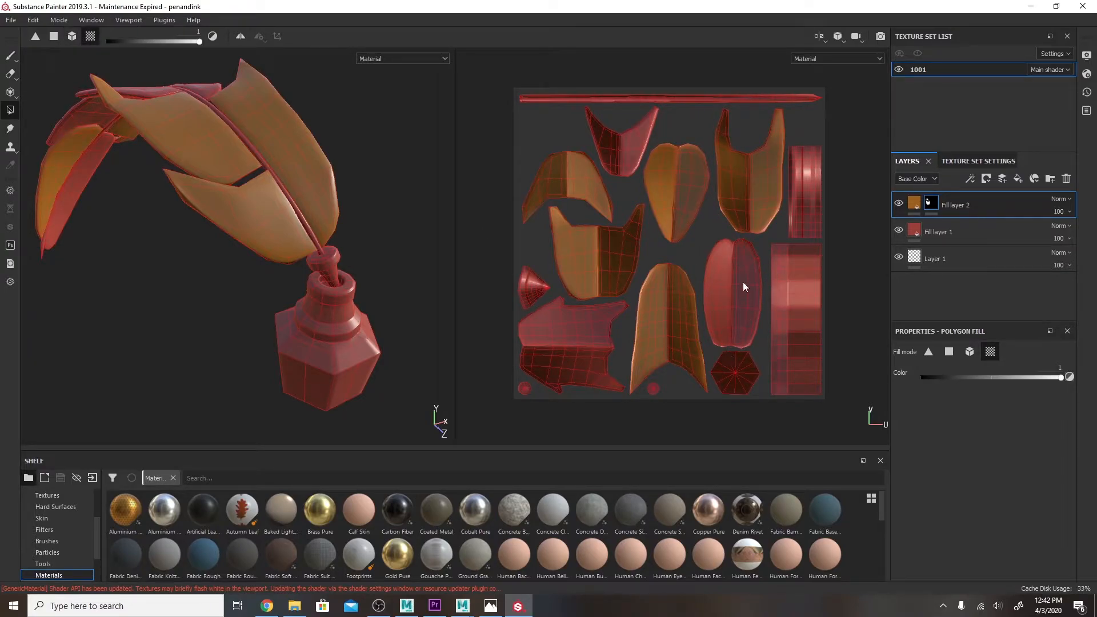
click(743, 303)
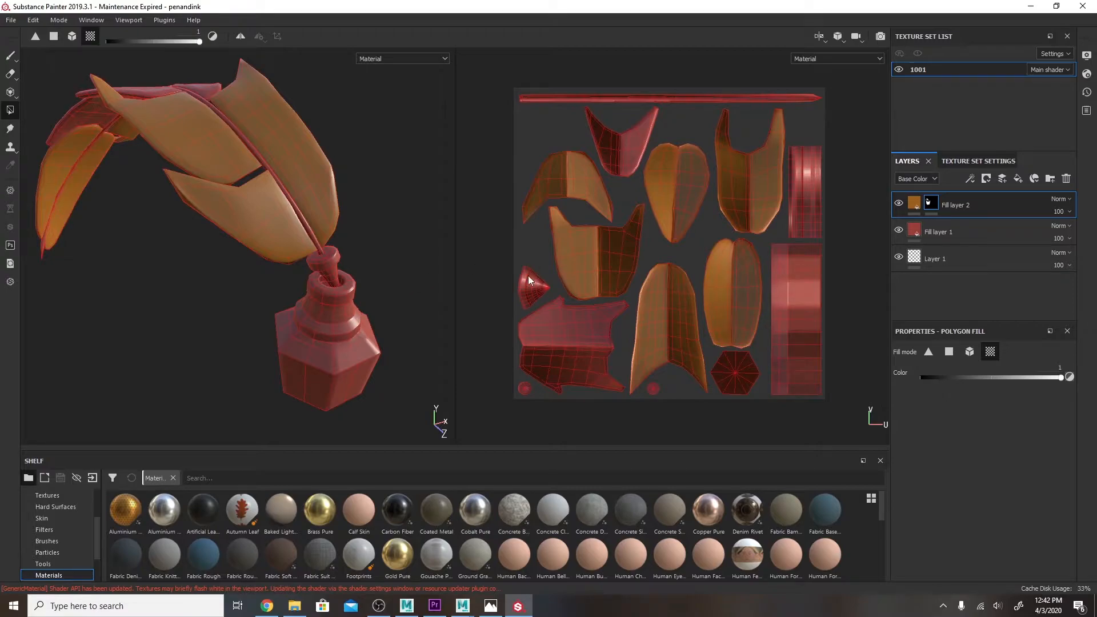
- Undo all the test fills on the feather so the layer's mask is black again
key(ctrl+z)
key(ctrl+z)
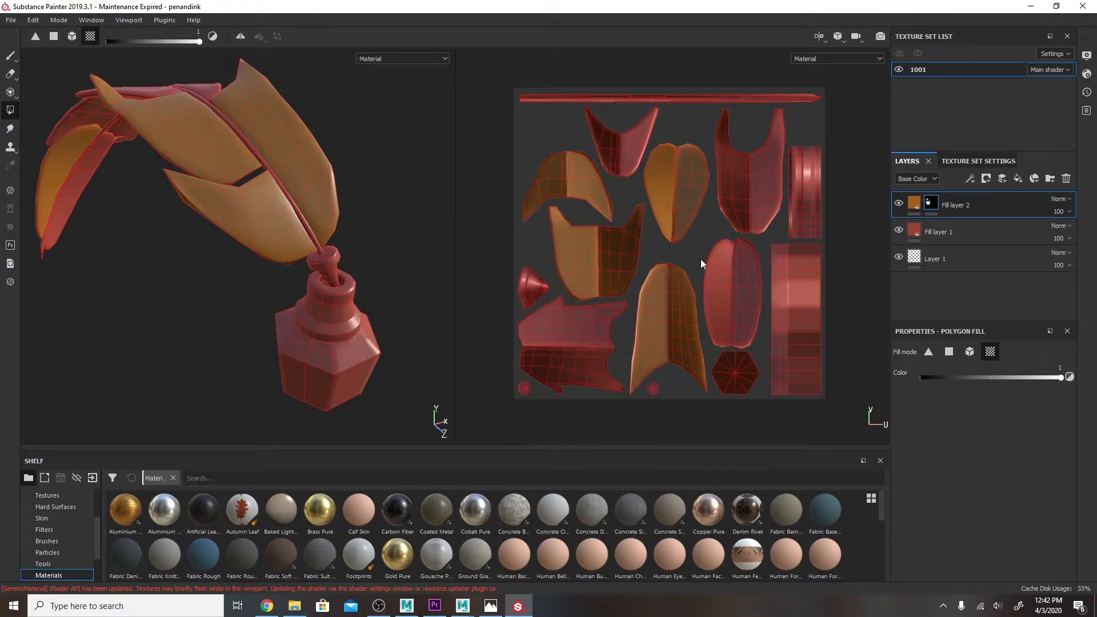
key(ctrl+z)
key(ctrl+z)
key(ctrl+z)
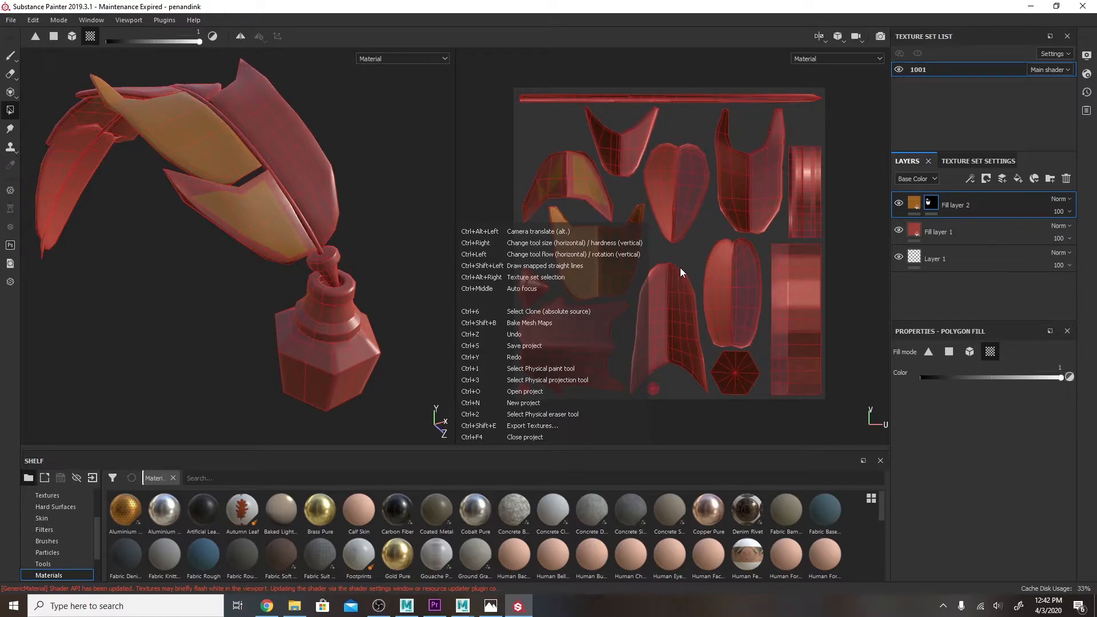
key(ctrl+z)
key(ctrl+z)
key(ctrl+z)
key(ctrl+z)
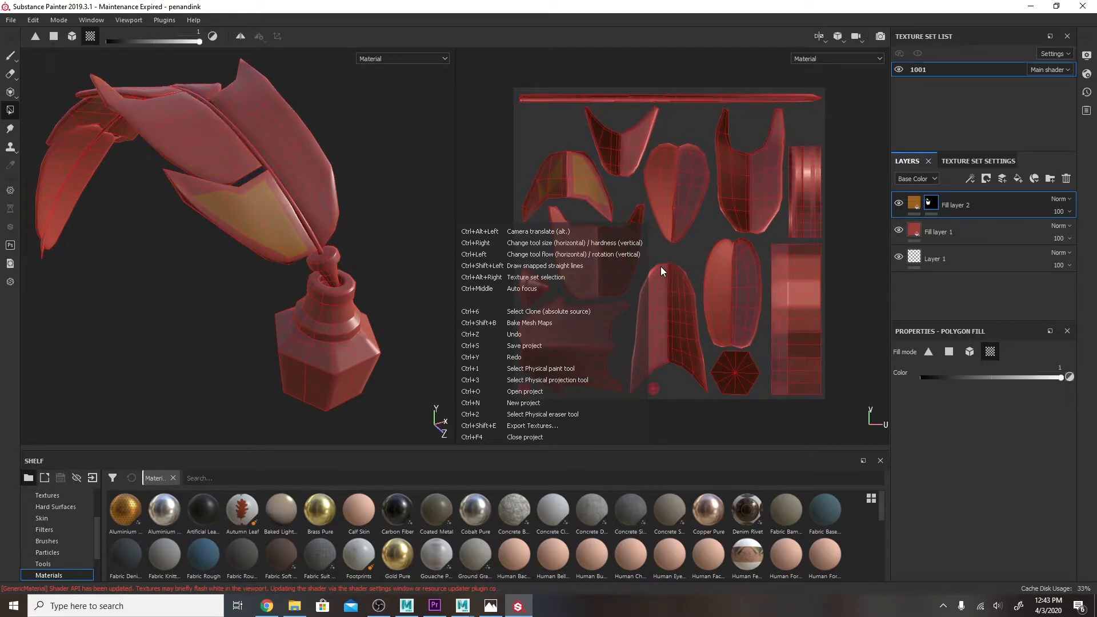
key(ctrl+z)
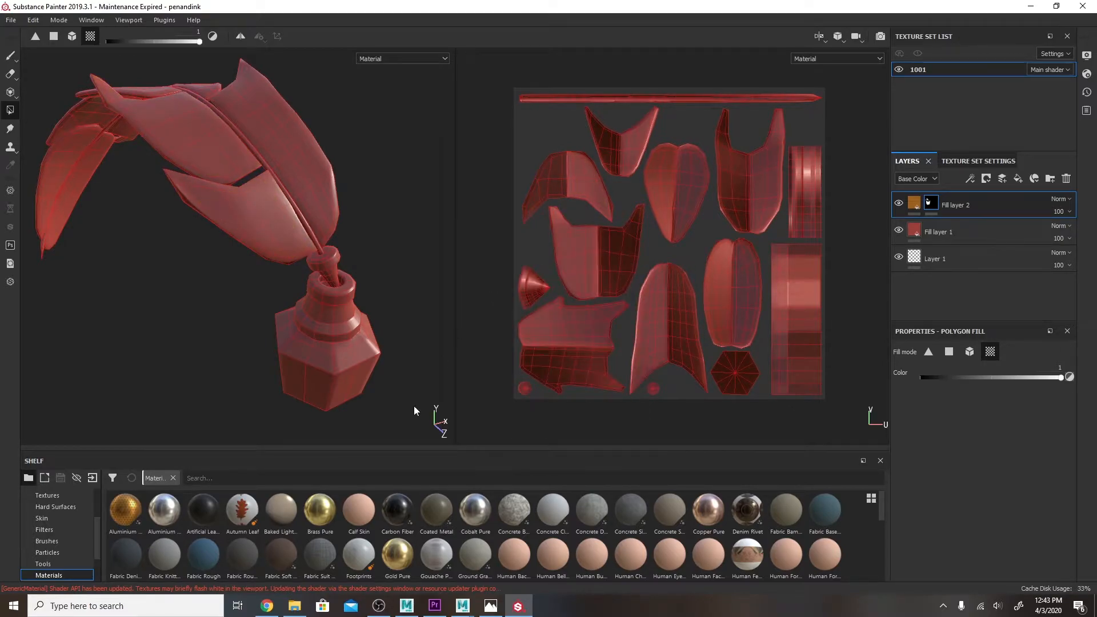
- Reveal the orange-brown layer on the inkwell's body, neck and inside by filling their UV chunks in the mask
alt+drag(392, 326, 400, 252)
alt+middle_drag(382, 274, 360, 200)
alt+drag(372, 229, 372, 268)
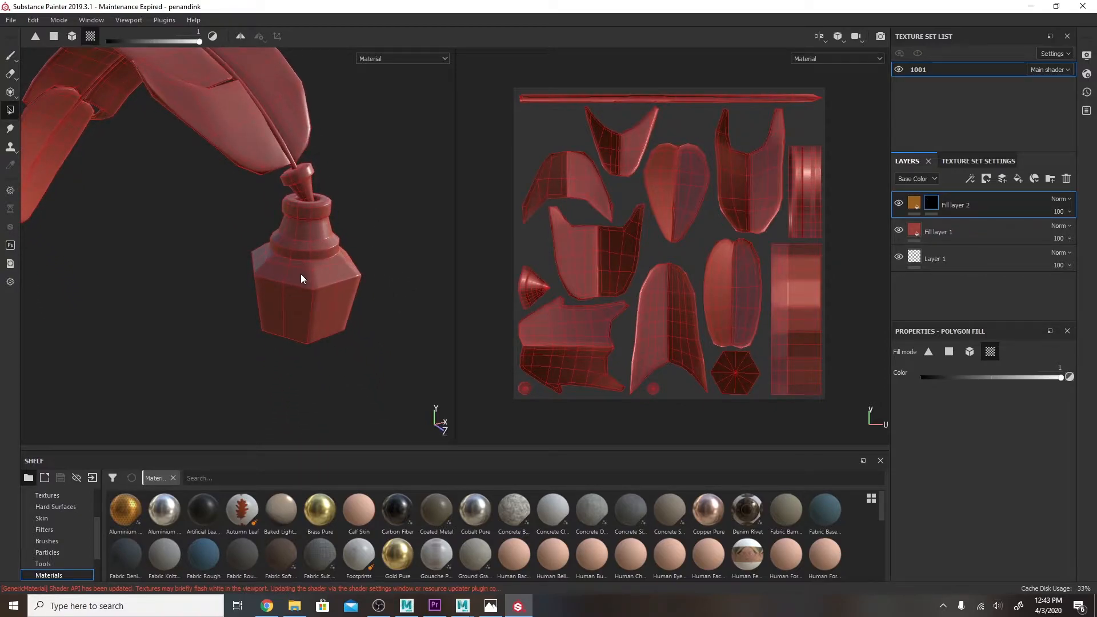
click(297, 278)
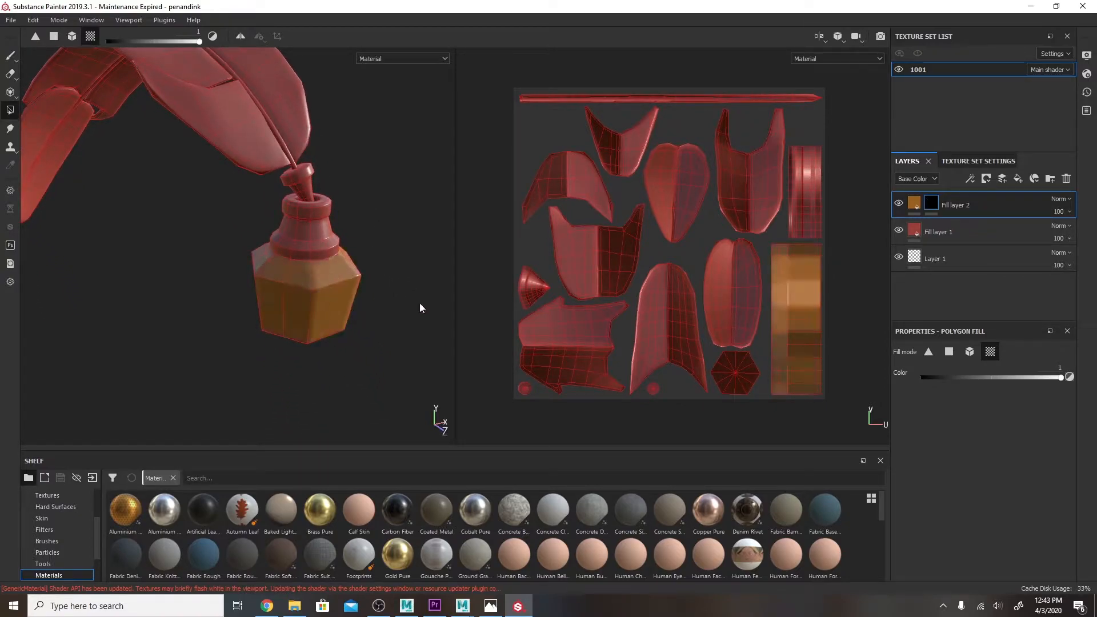
click(310, 244)
alt+middle_drag(350, 224, 330, 279)
alt+right_drag(330, 279, 375, 343)
mouse_move(375, 347)
alt+mouse_down()
mouse_move(379, 215)
mouse_move(289, 191)
mouse_move(453, 243)
mouse_move(317, 301)
mouse_move(295, 247)
mouse_move(446, 240)
alt+mouse_up()
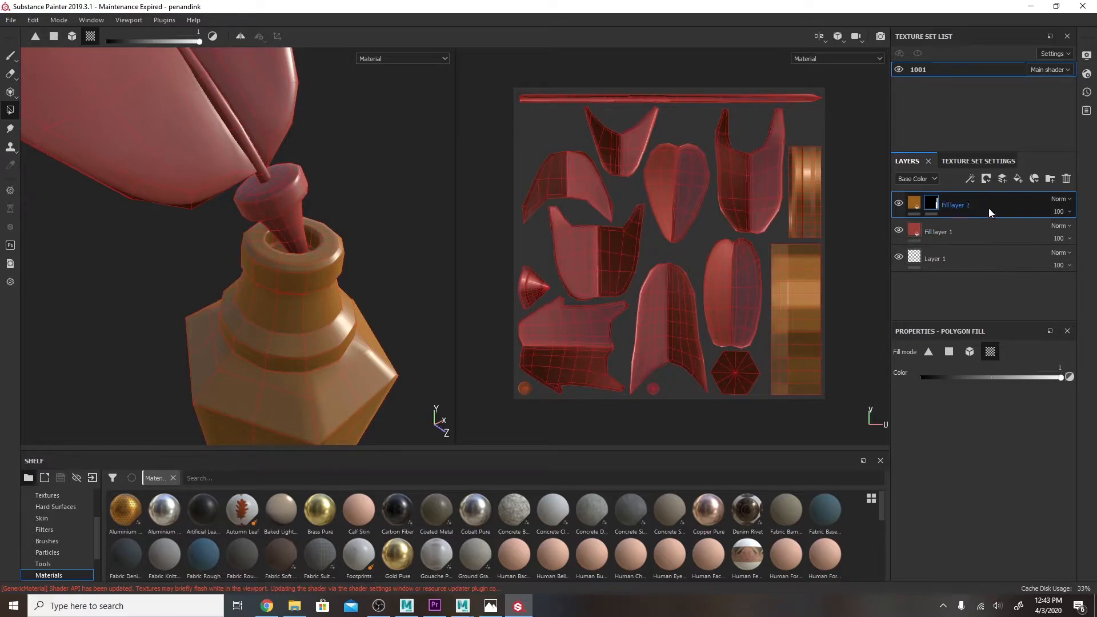
- Add a fill layer with a black mask and reveal it on the pen nib by filling the nib's UV chunks
click(1018, 179)
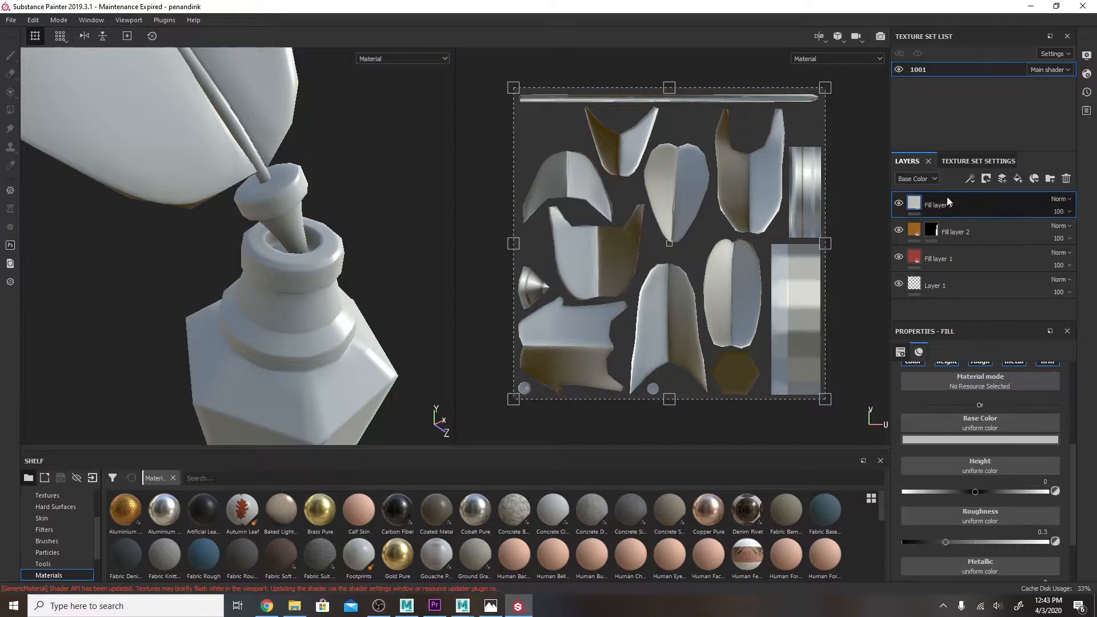
click(988, 182)
click(1006, 204)
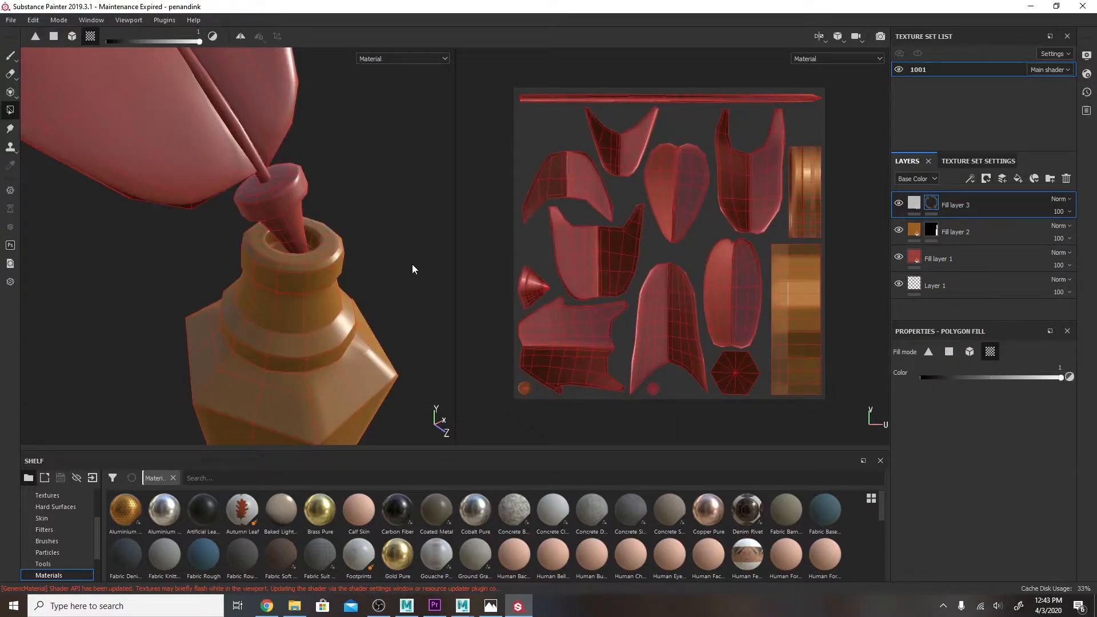
click(529, 285)
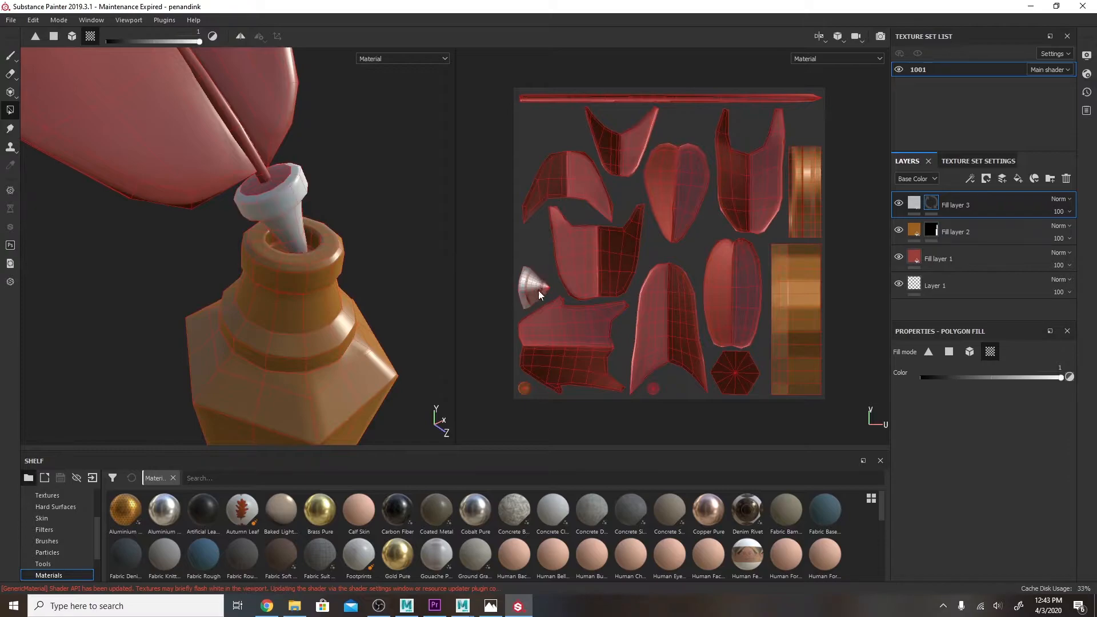
click(272, 184)
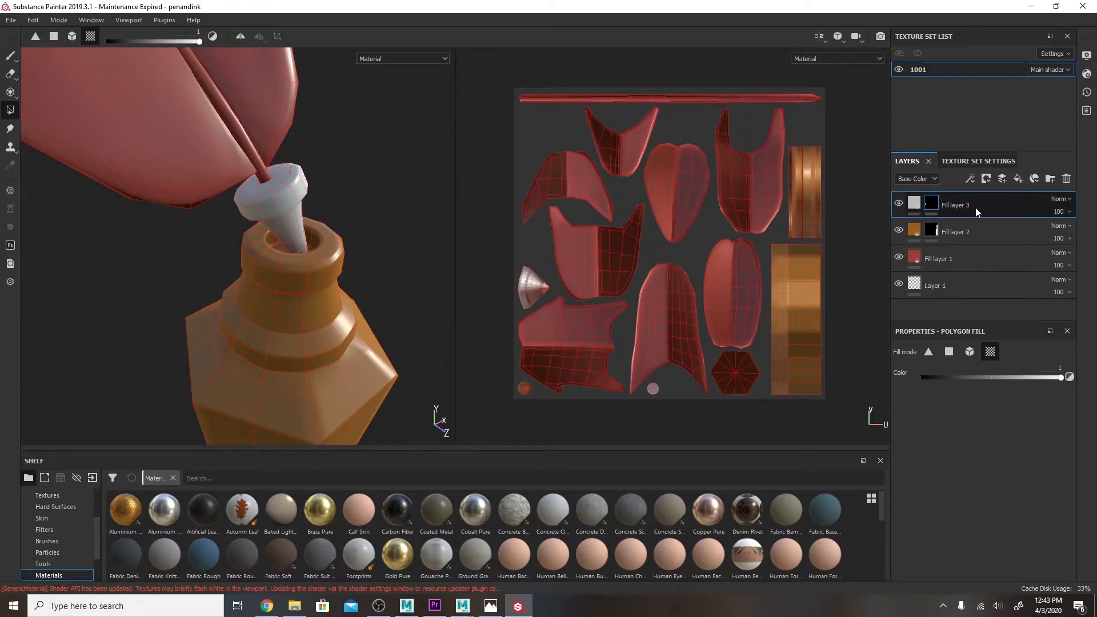
- Darken the nib layer's base color to a medium grey
click(920, 205)
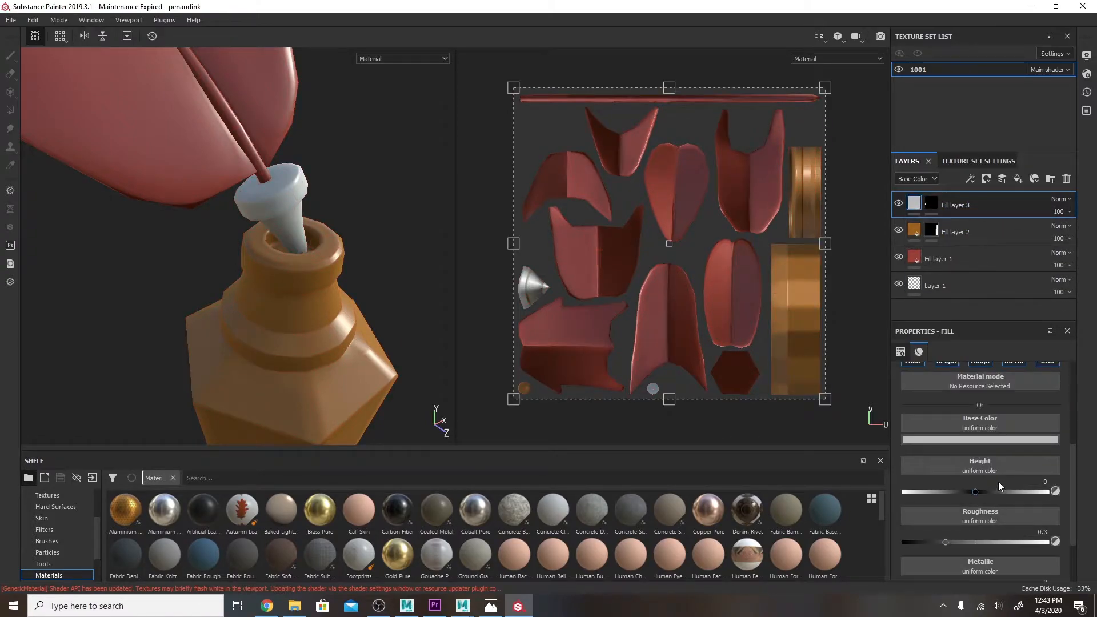
click(991, 440)
click(948, 505)
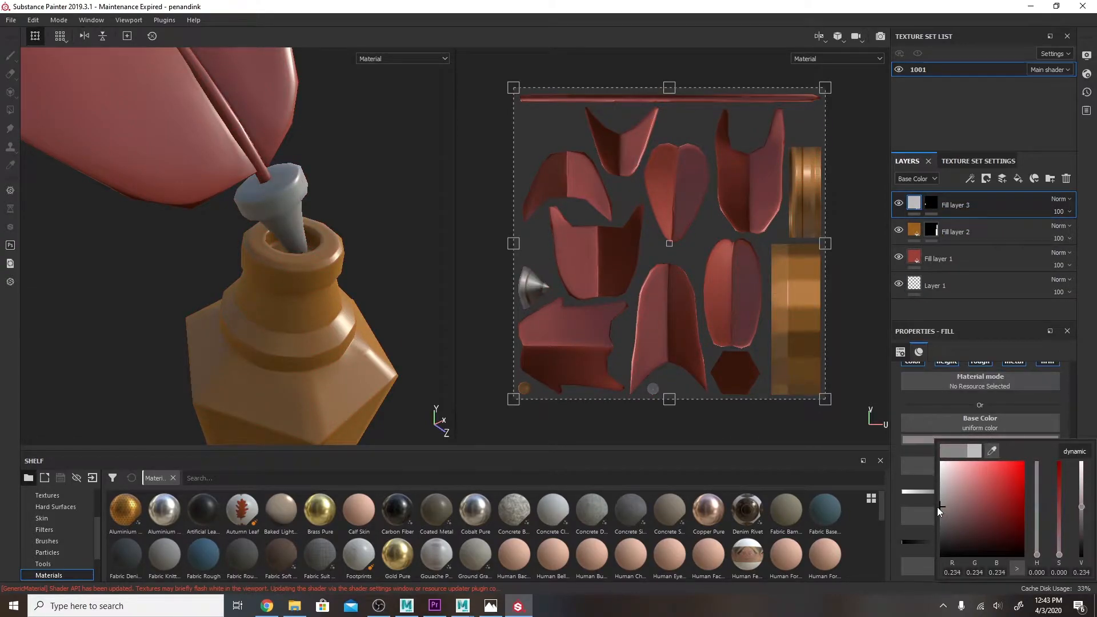
drag(941, 499, 934, 513)
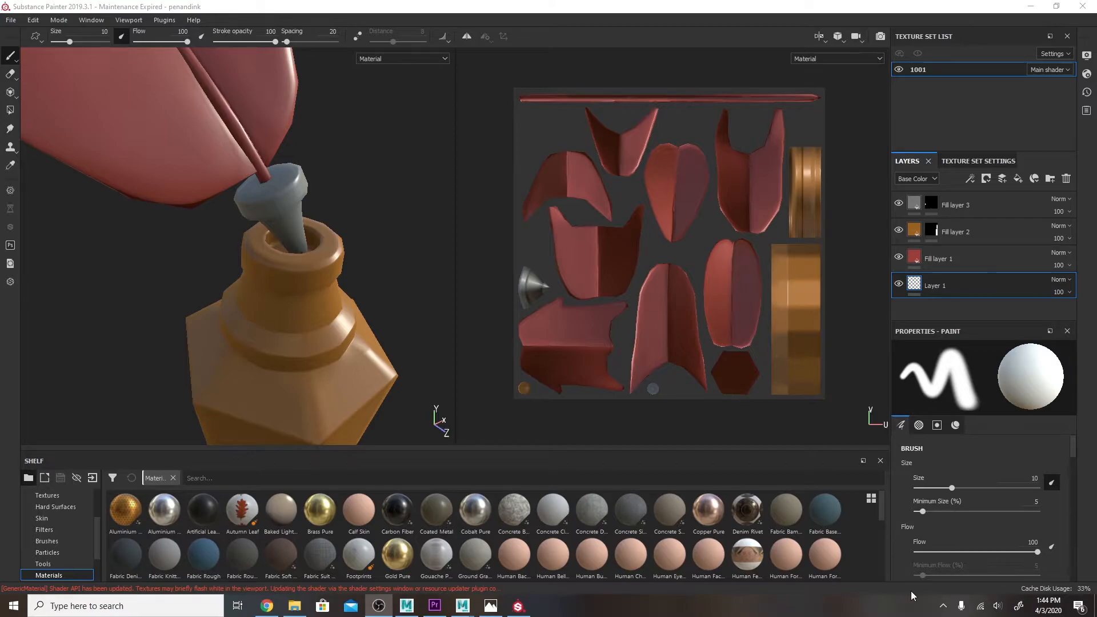
- Copy the inkwell mask from the orange-brown fill layer
click(938, 232)
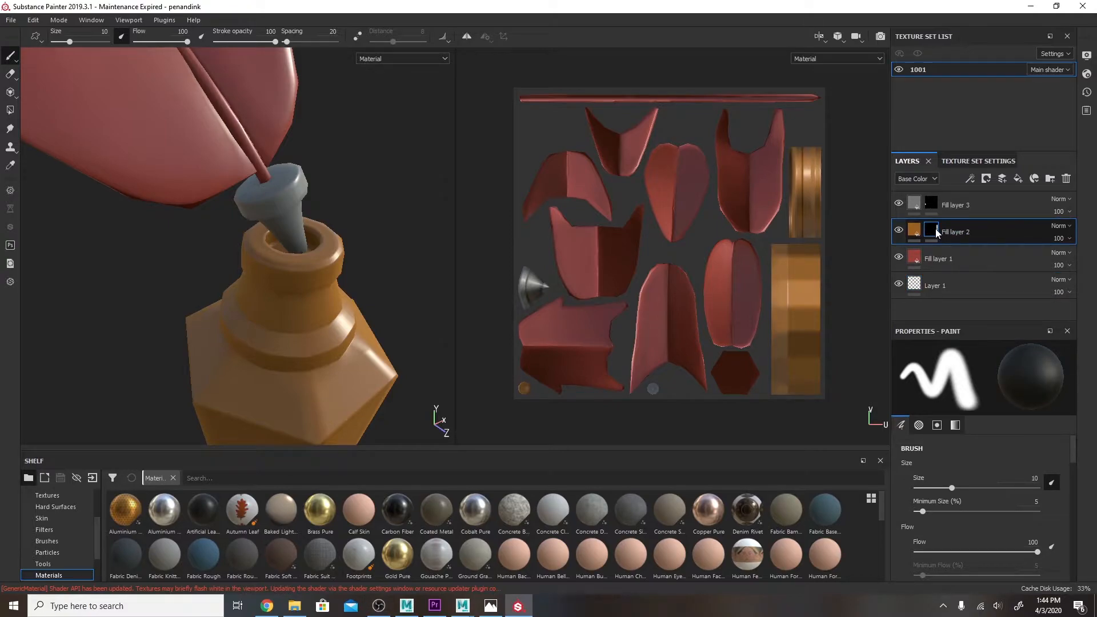
right_click(938, 232)
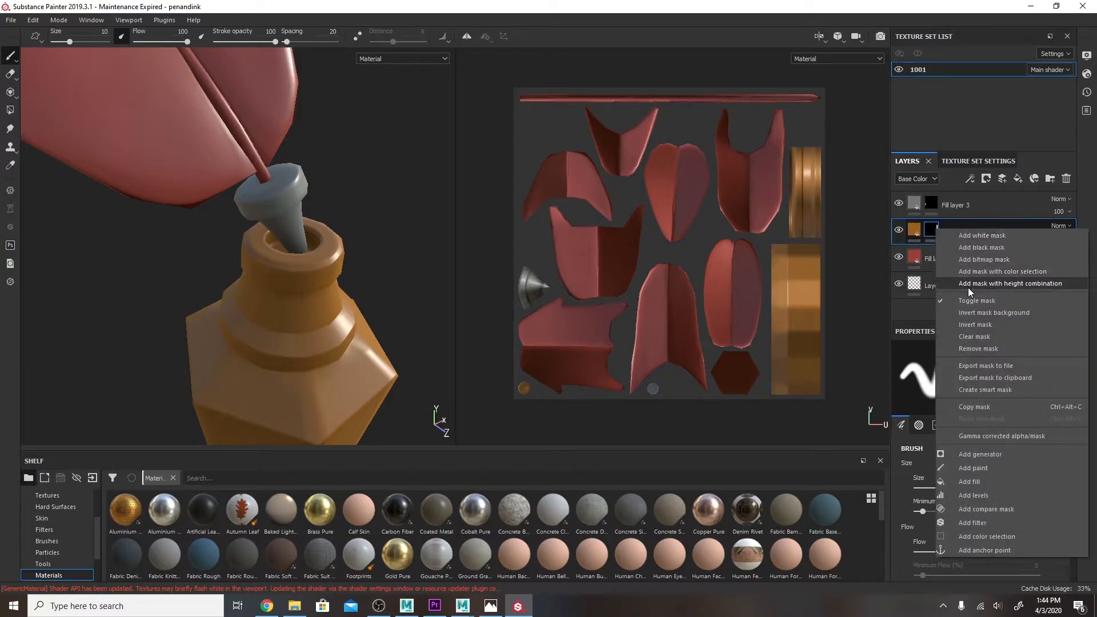
click(983, 403)
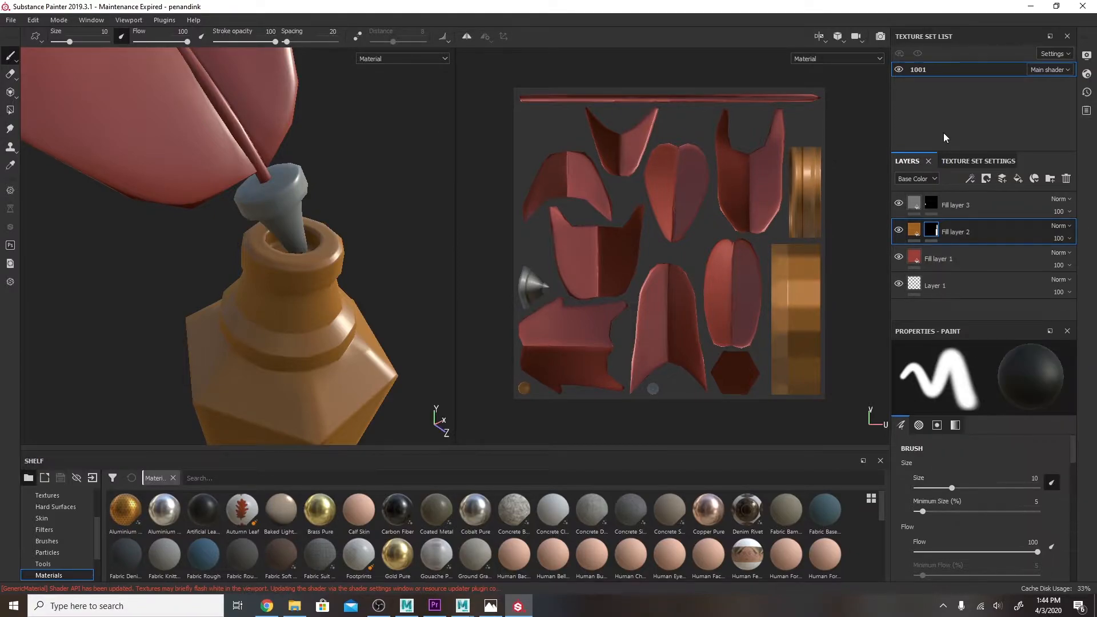
- Create a layer folder and move the orange-brown fill layer into it
click(1051, 178)
drag(916, 263, 931, 230)
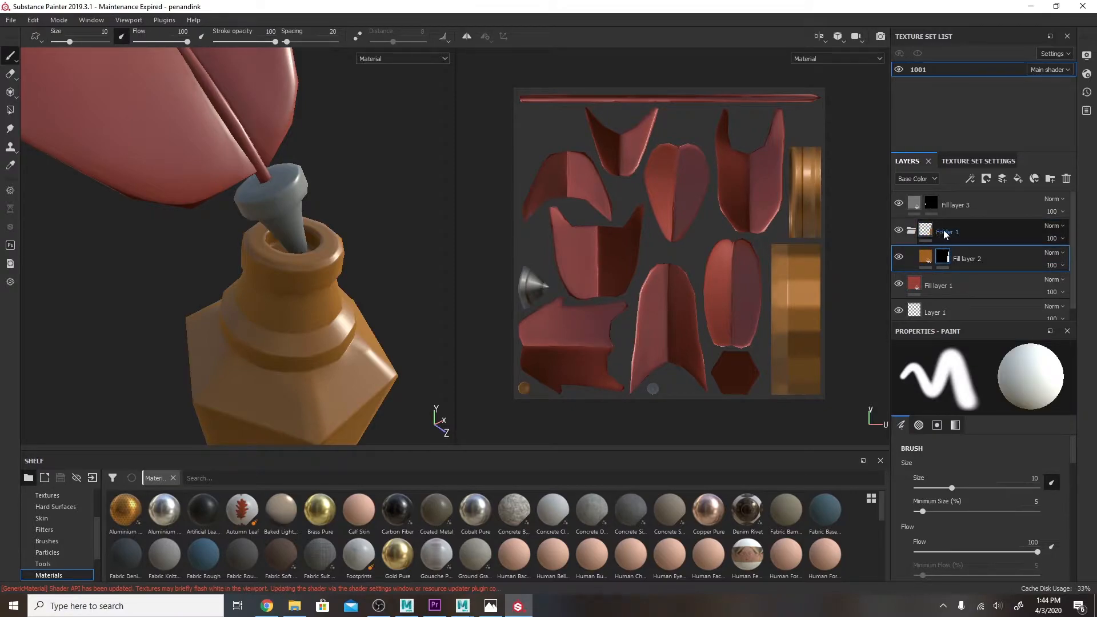
click(948, 235)
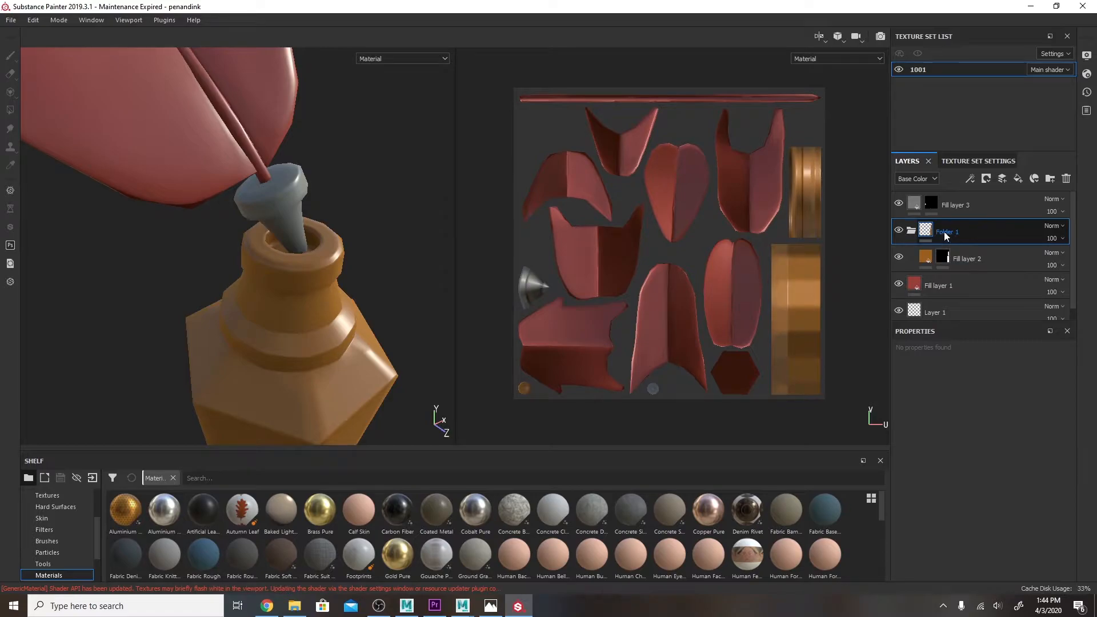
right_click(945, 232)
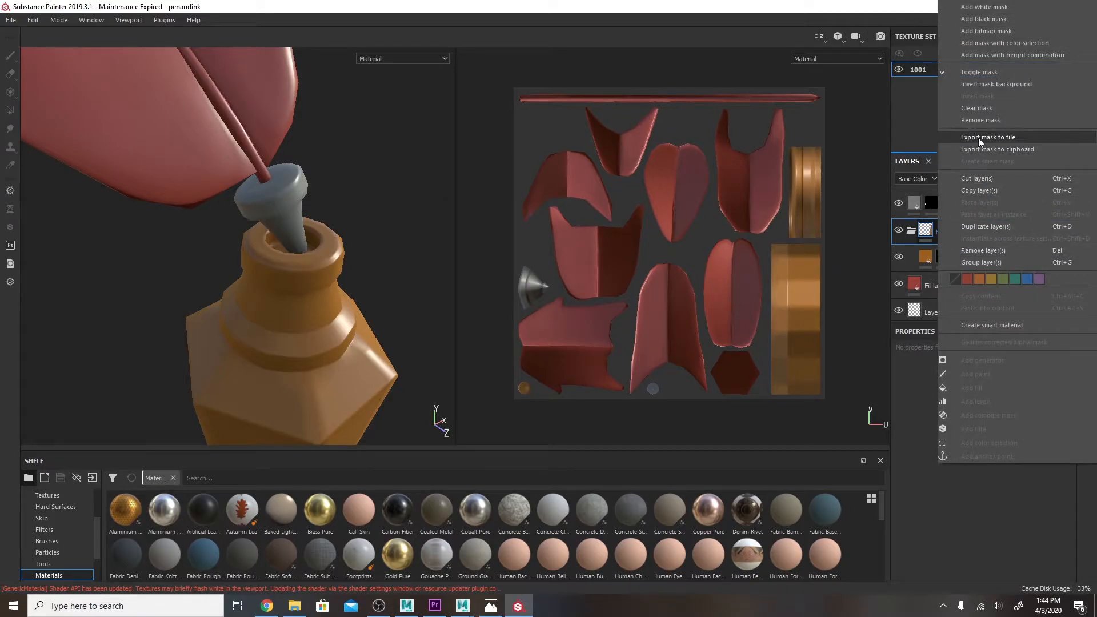
key(Escape)
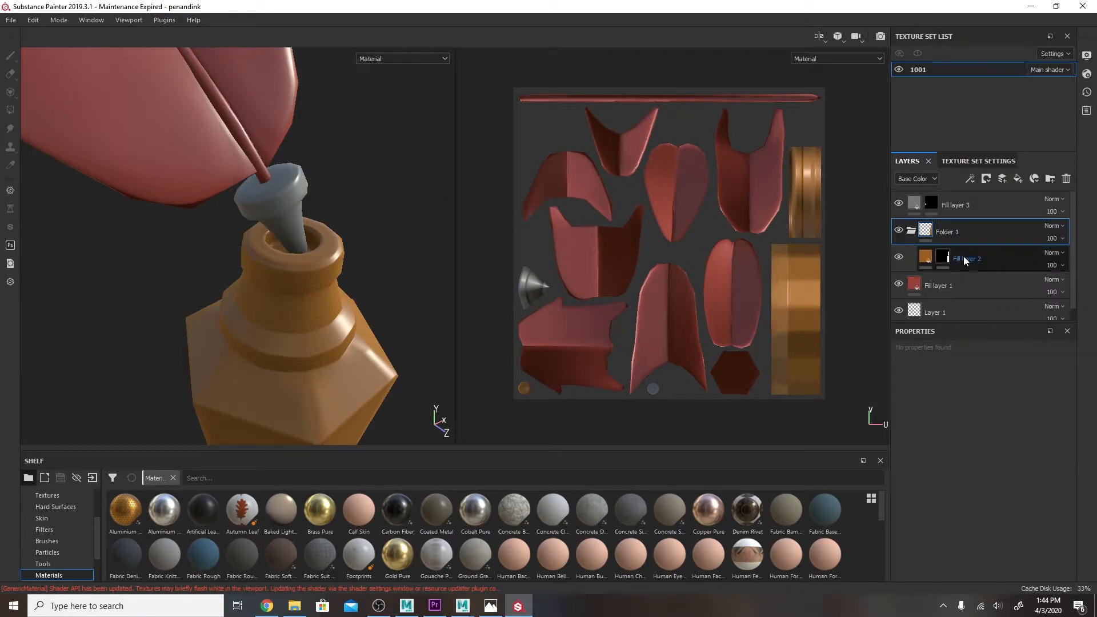
- Clear and remove the mask on the orange-brown fill layer inside the folder
click(946, 260)
right_click(948, 258)
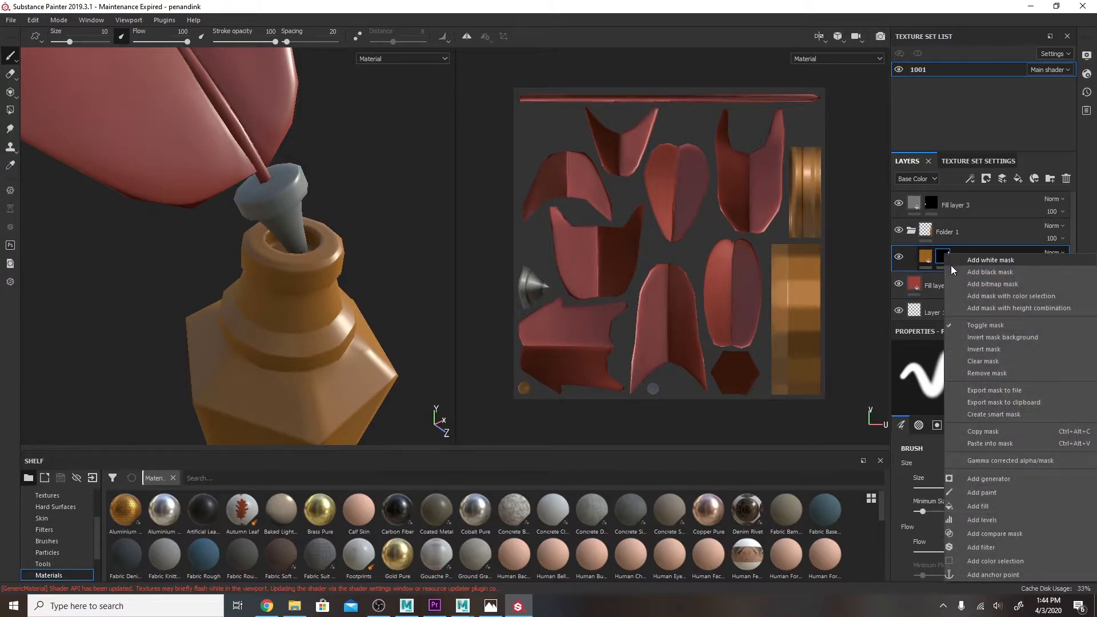
click(959, 359)
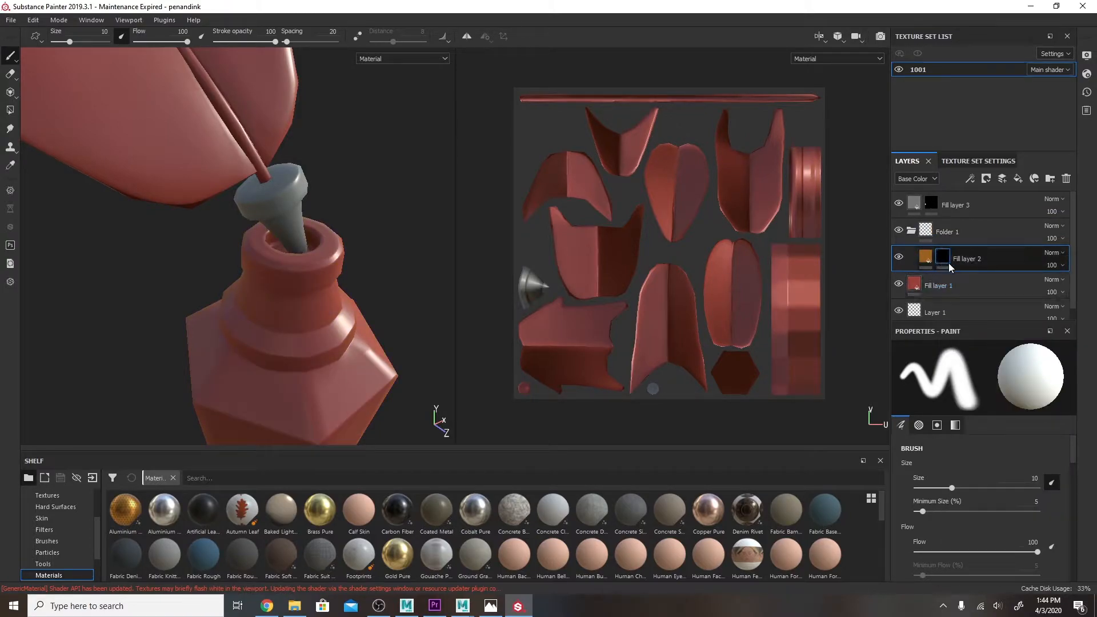
right_click(947, 258)
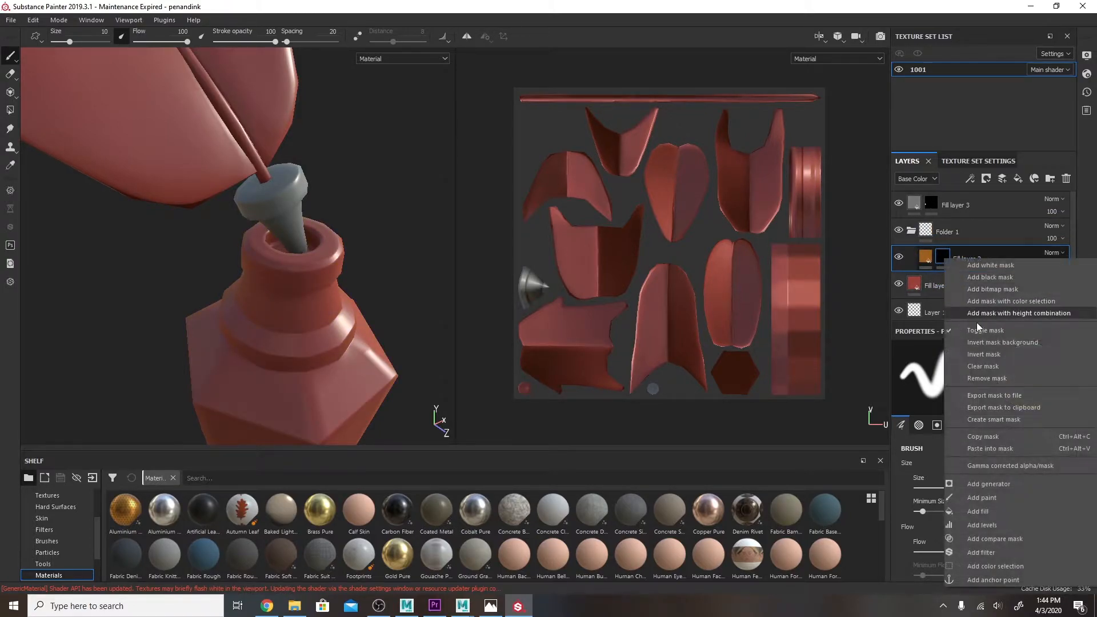
click(968, 381)
- Add a black mask to the folder and paste the copied inkwell mask into it
click(941, 241)
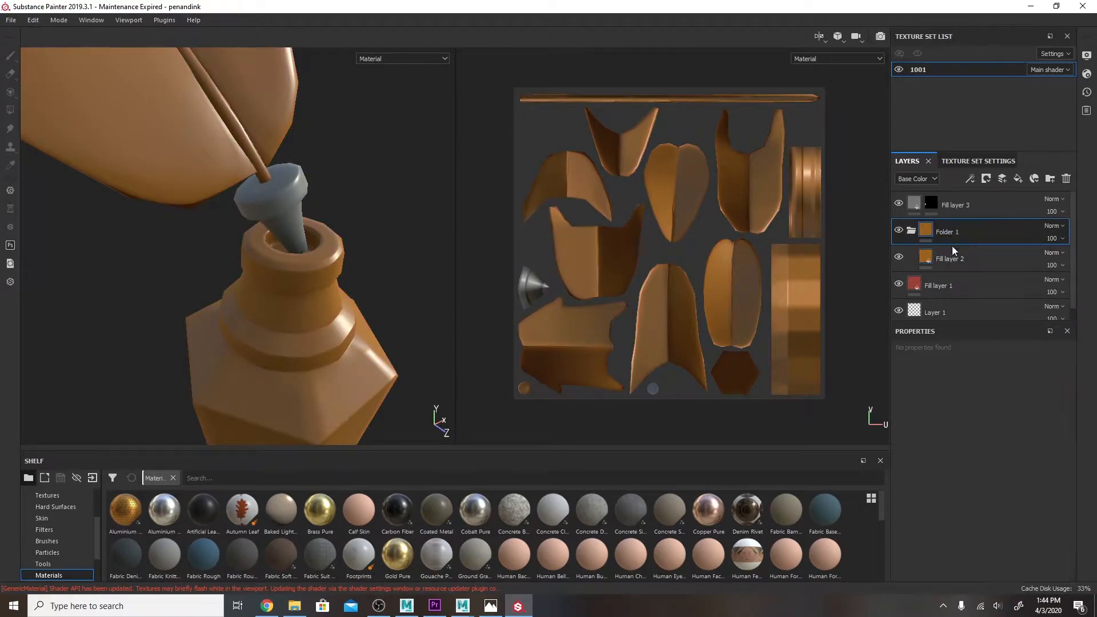
click(987, 179)
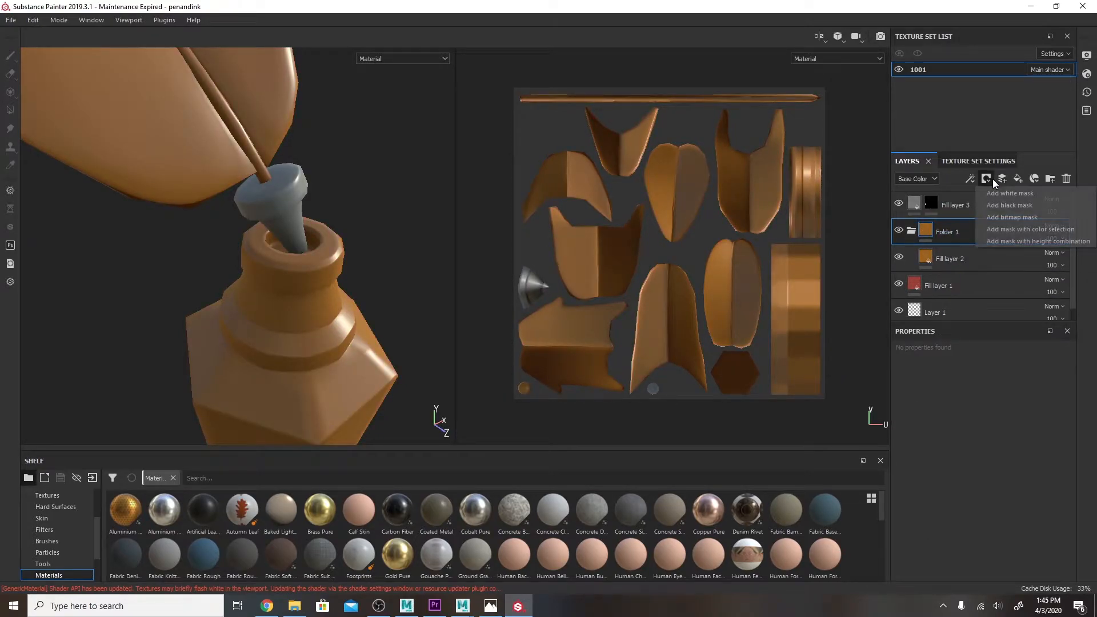
click(995, 204)
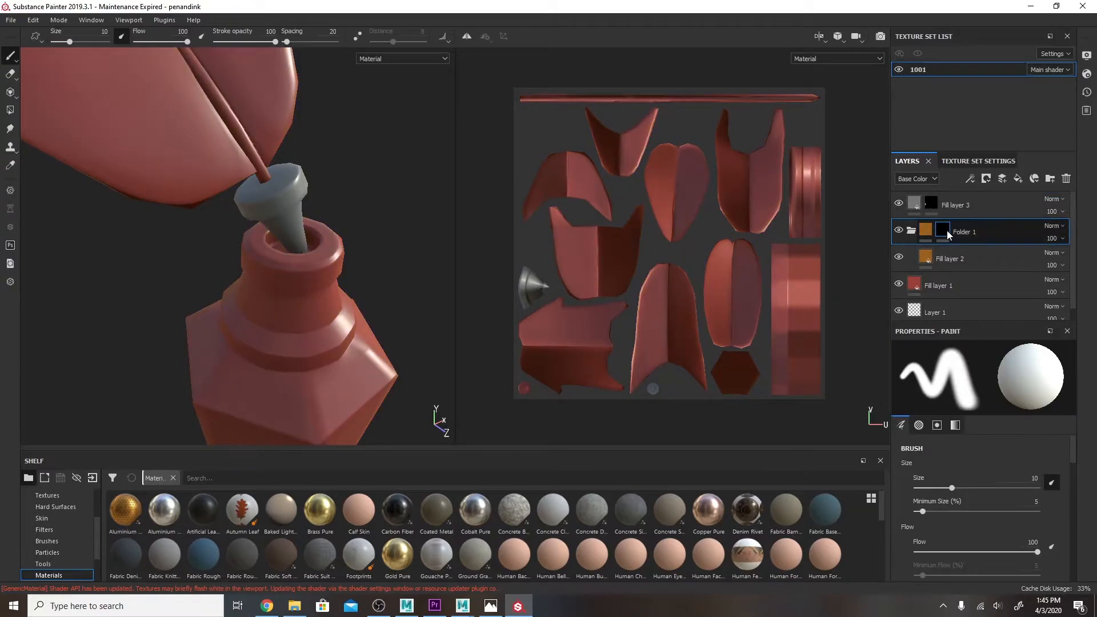
right_click(943, 227)
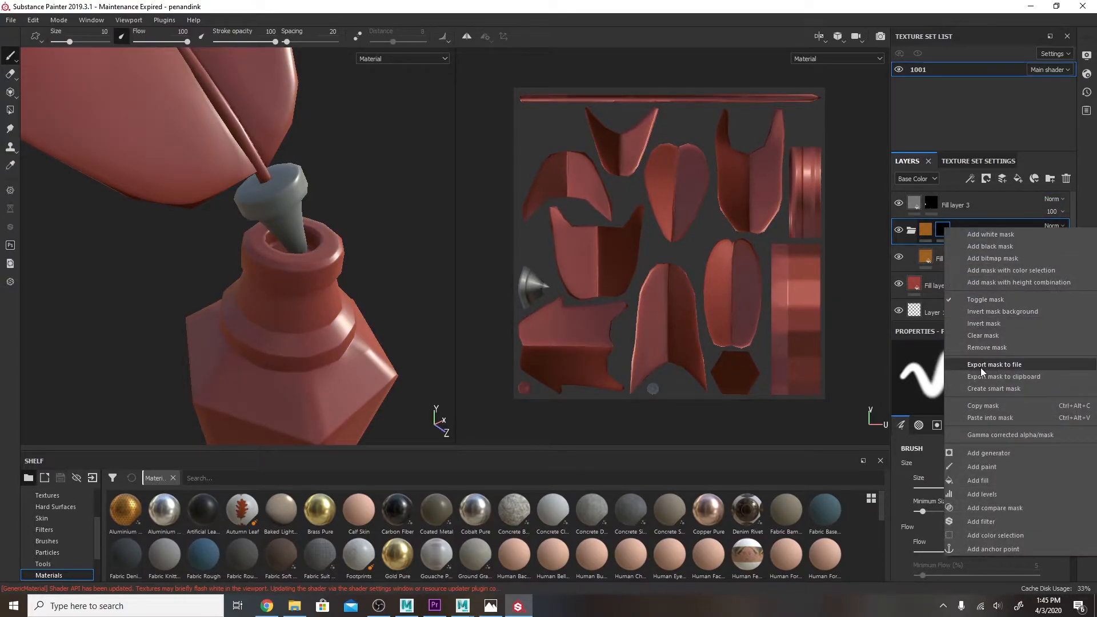
click(977, 417)
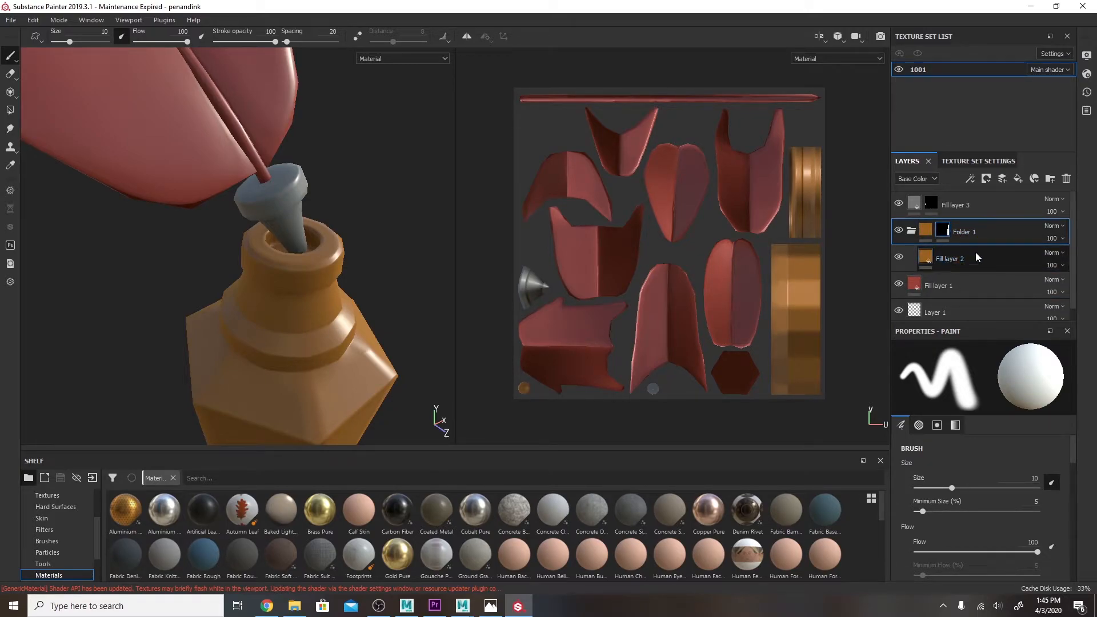
- Add a fill layer above the orange-brown one inside the folder and set its base color to pale yellow
click(941, 250)
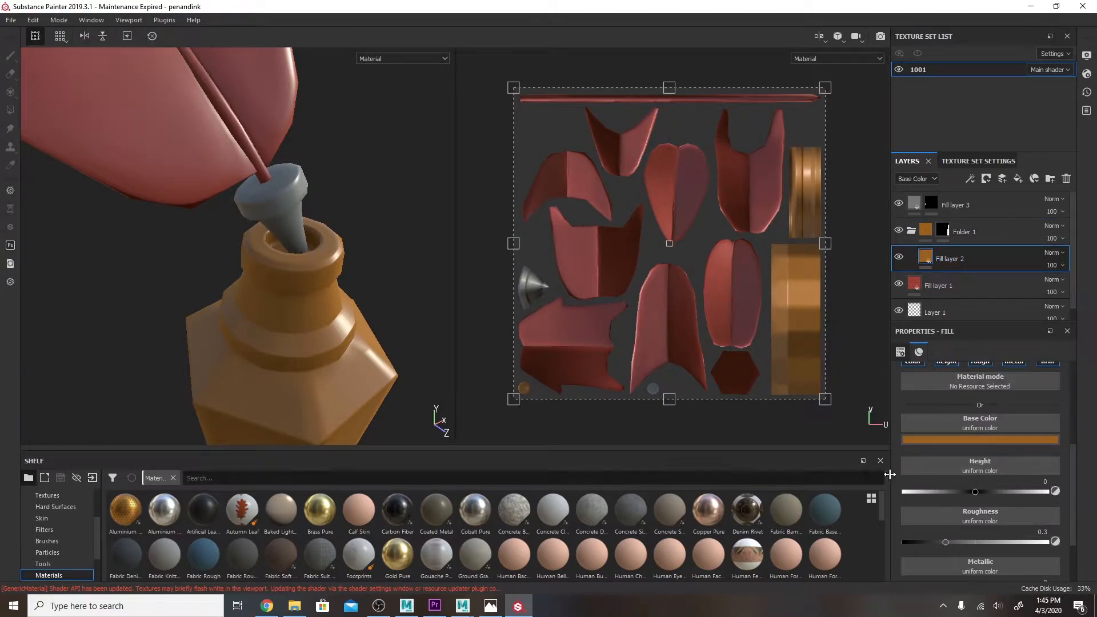
click(1018, 179)
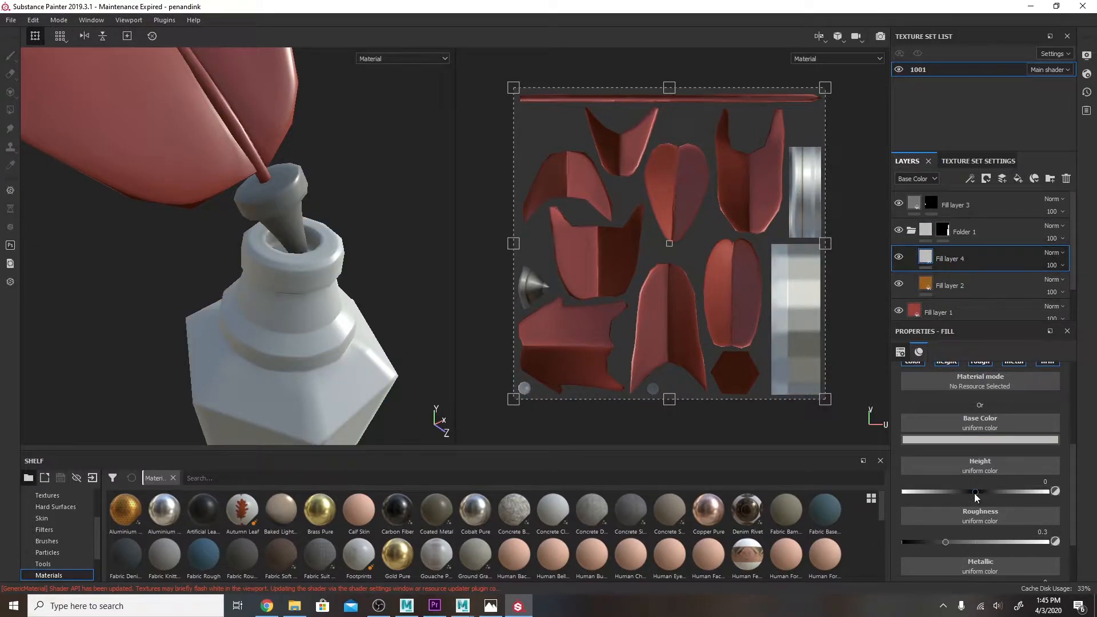
click(986, 438)
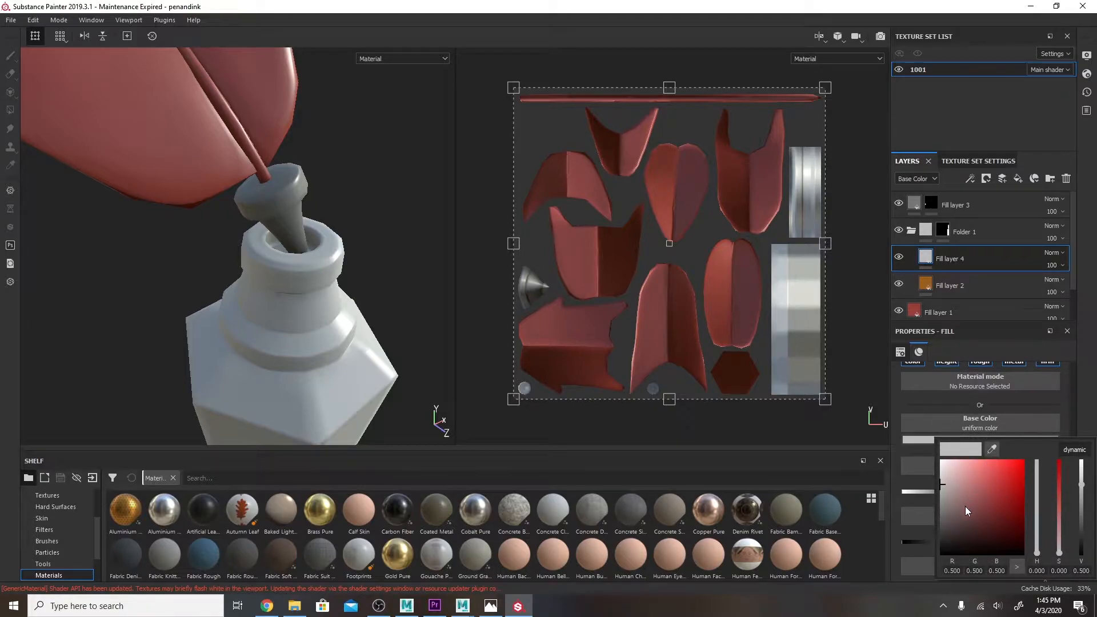
drag(979, 490, 1037, 551)
drag(995, 510, 985, 467)
drag(1036, 549, 1060, 486)
drag(989, 469, 982, 460)
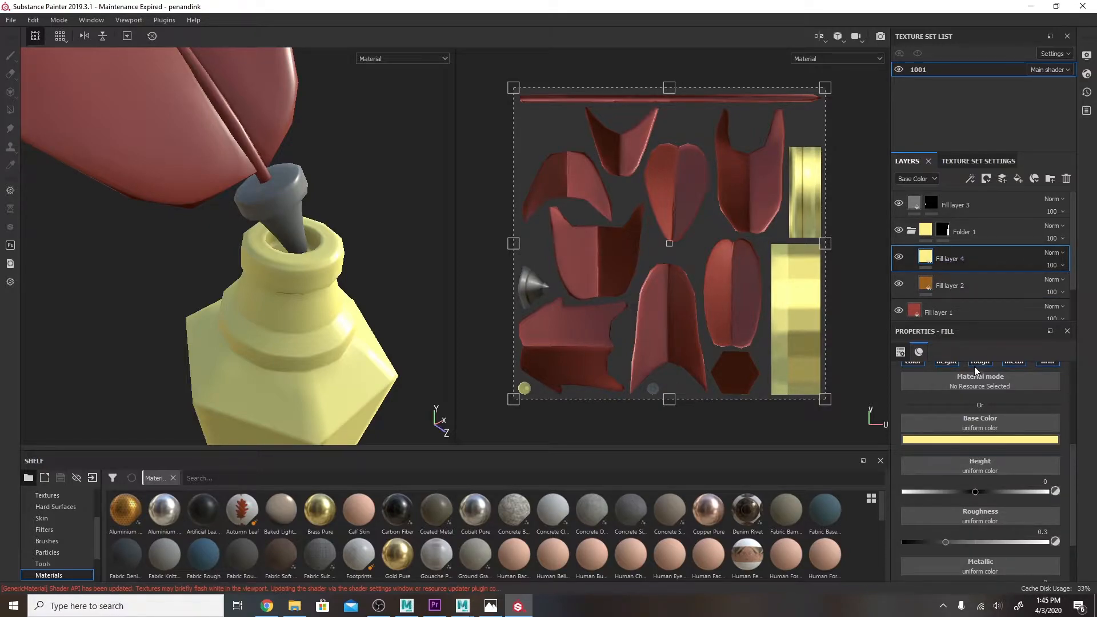
- Try a Light generator directly on the pale yellow layer's content, then undo the generator
click(970, 179)
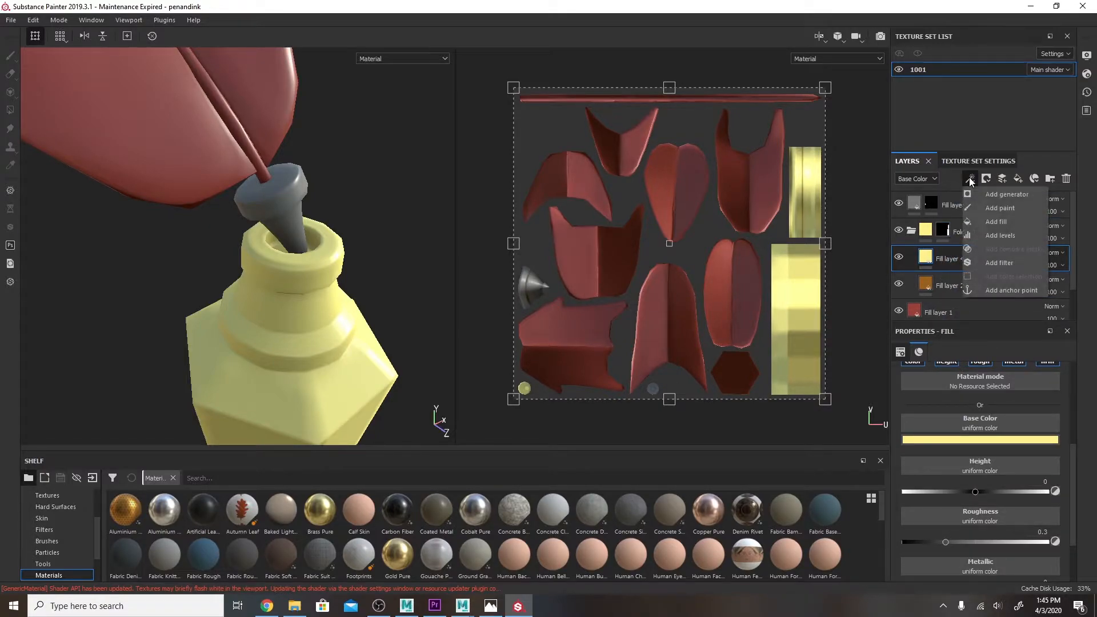
click(1008, 198)
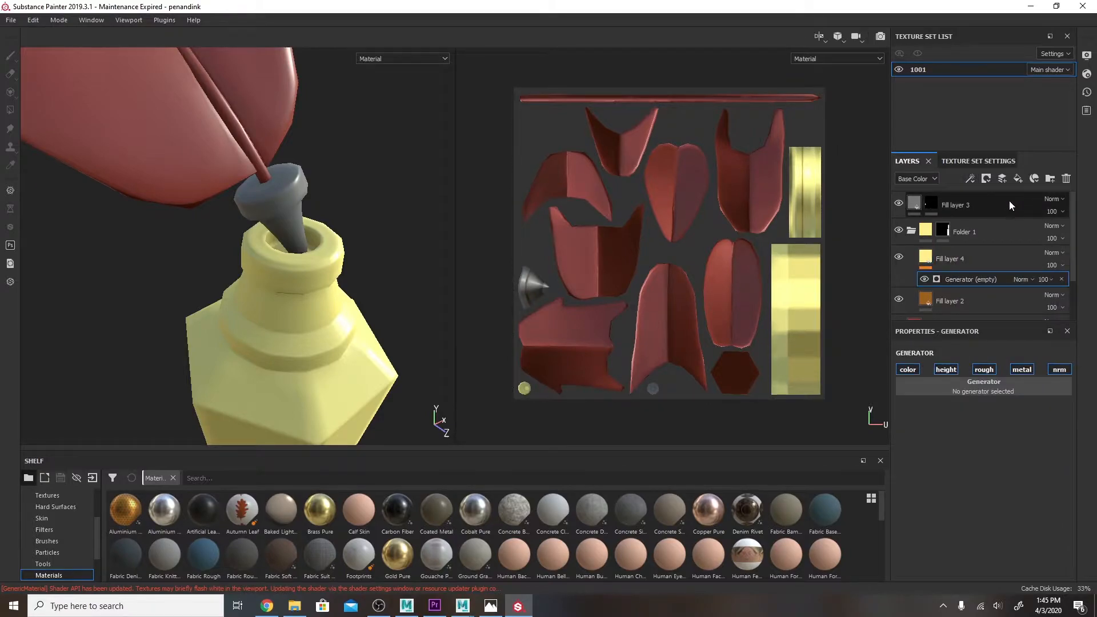
click(976, 382)
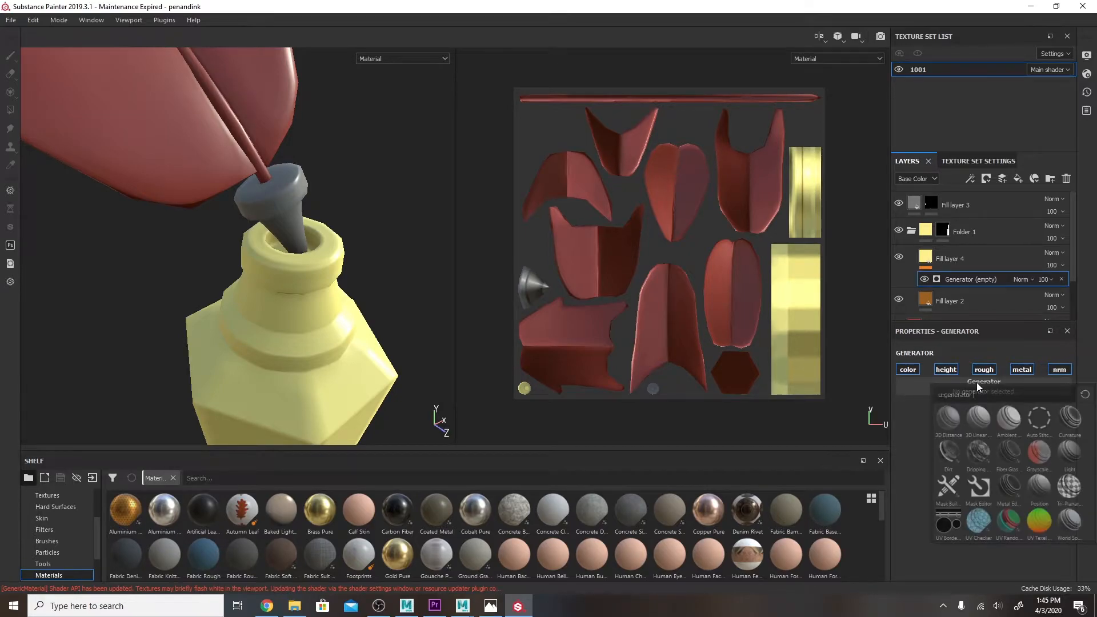
click(1071, 454)
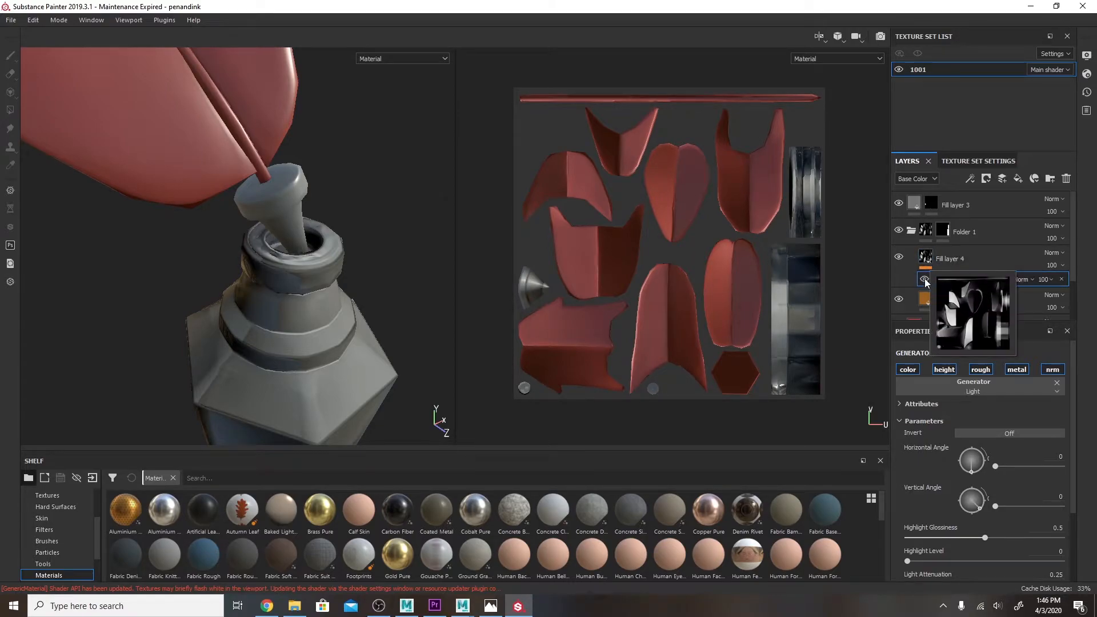
key(ctrl+z)
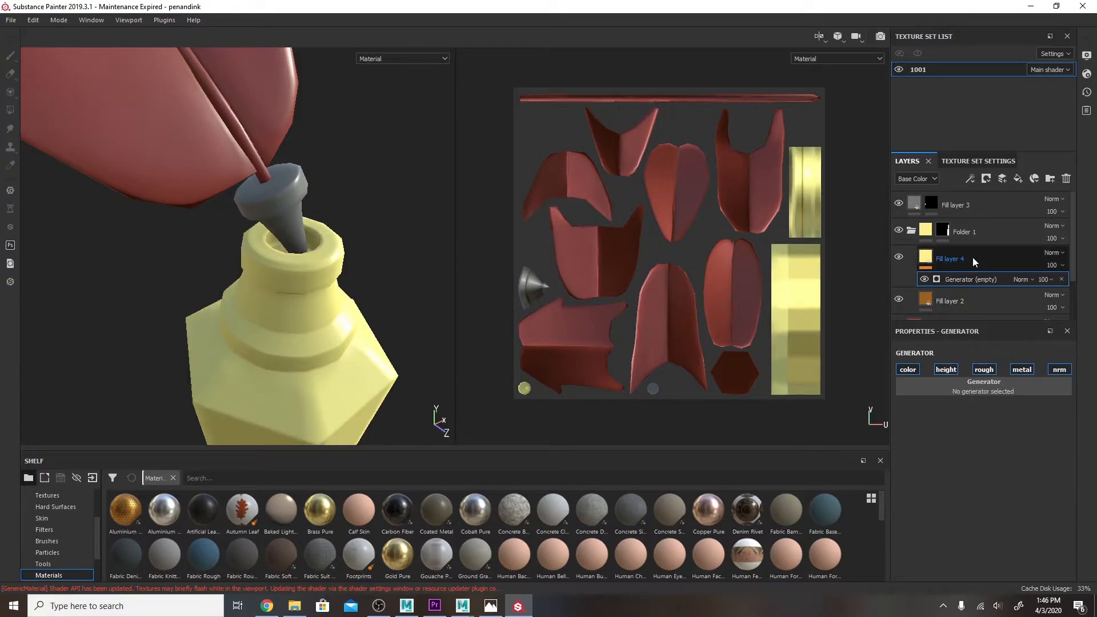
key(ctrl+z)
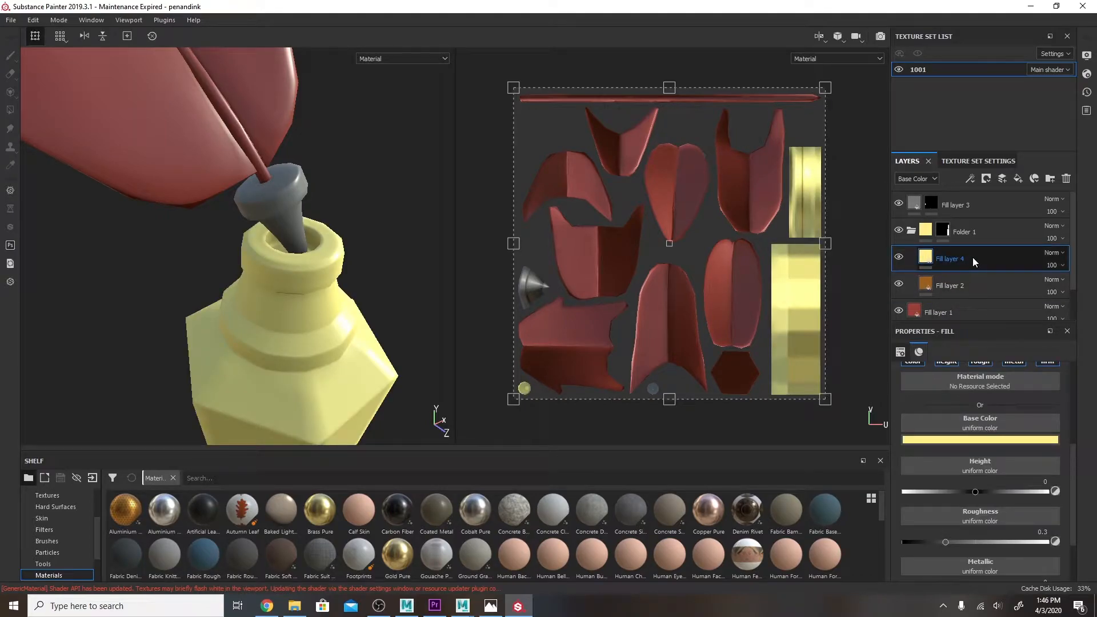
- Add a black mask to the pale yellow fill layer and apply a Light generator to that mask
click(988, 178)
click(998, 200)
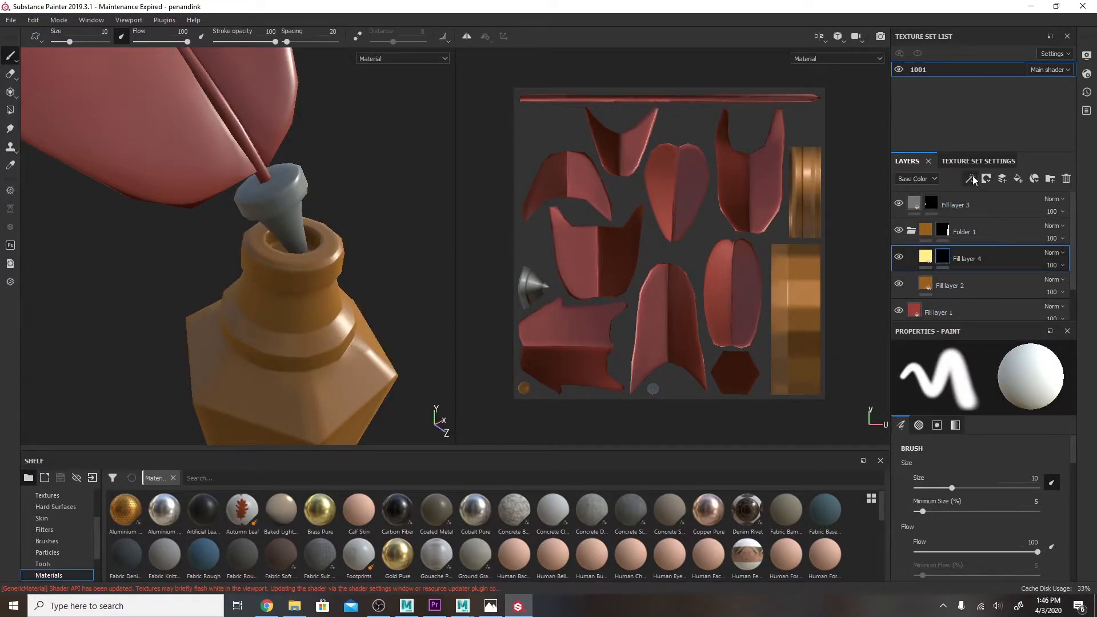
click(971, 179)
click(980, 195)
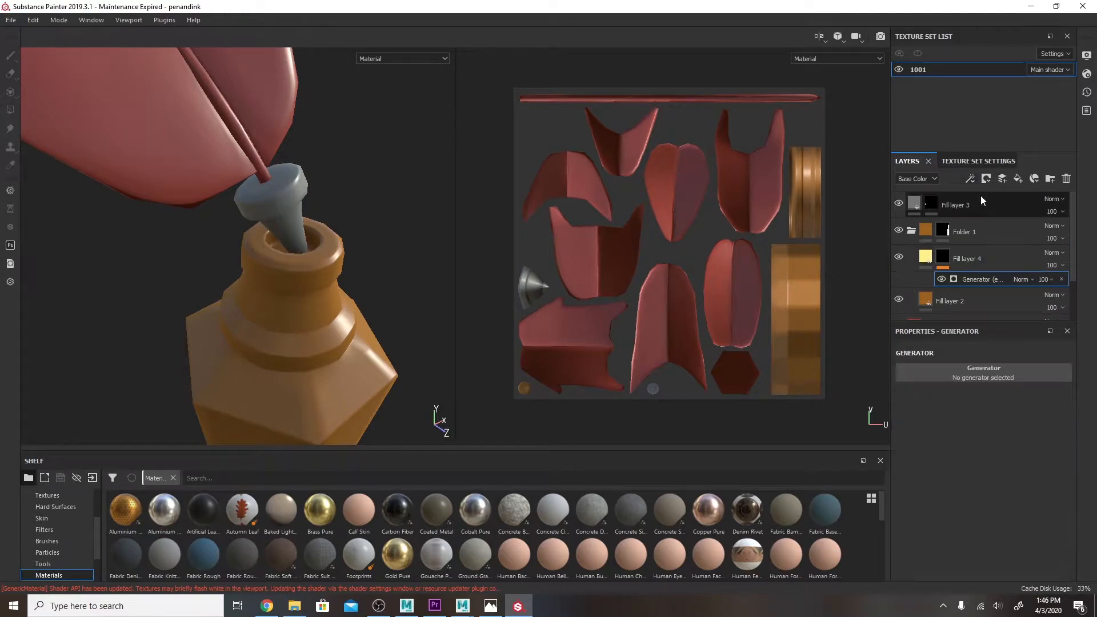
click(956, 371)
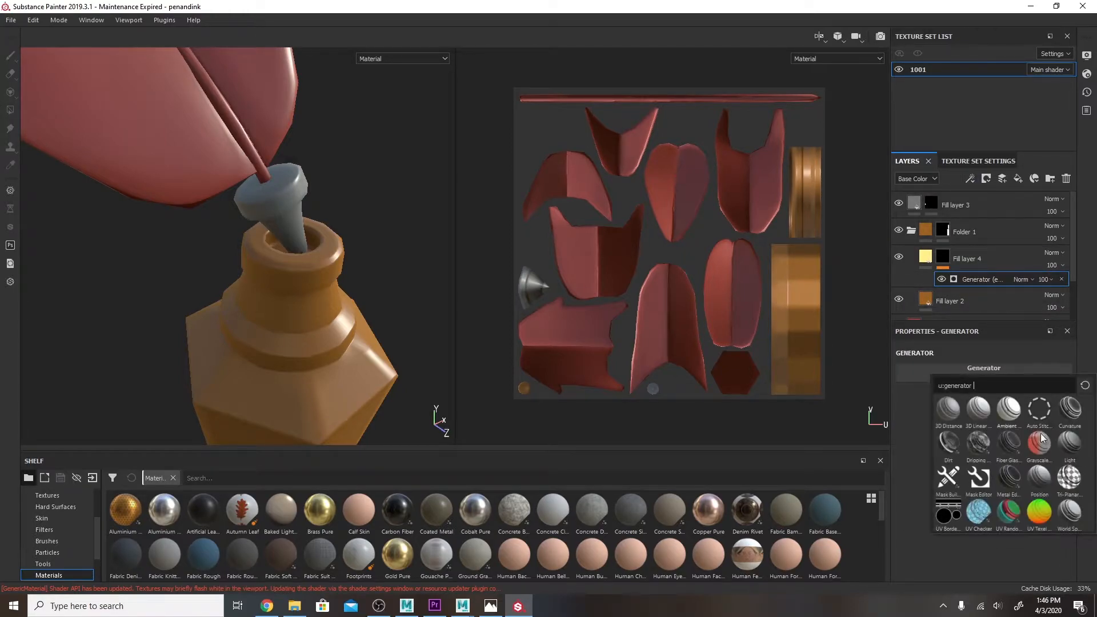
click(1070, 446)
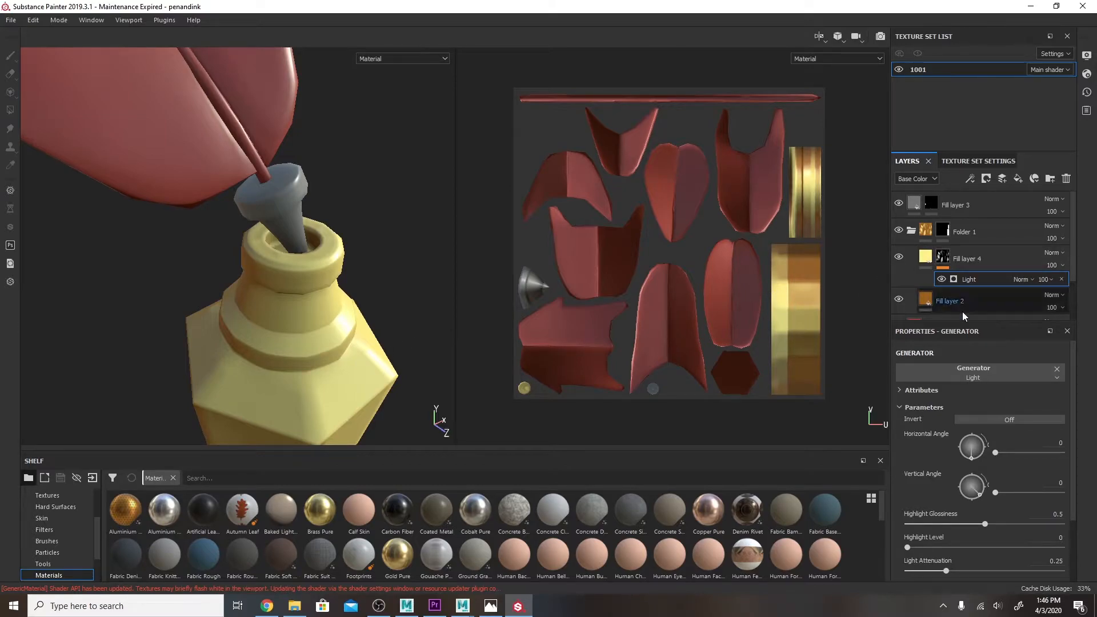
- Set the Light generator's vertical angle to 270
drag(980, 497, 972, 503)
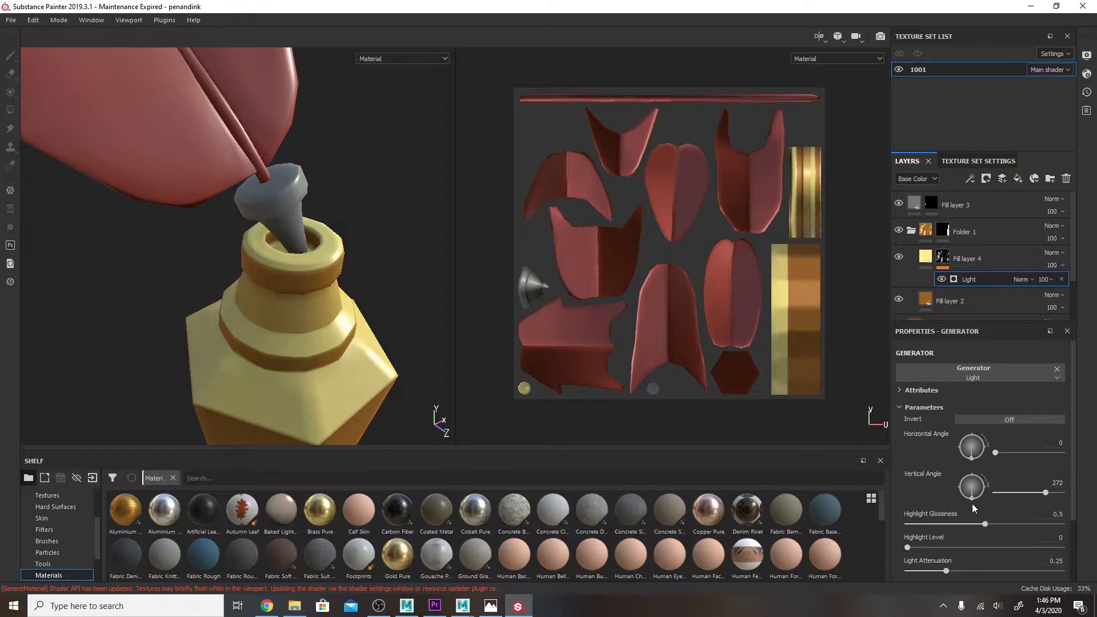
click(1046, 483)
text(0)
key(Return)
mouse_move(419, 362)
alt+mouse_down()
mouse_move(242, 314)
mouse_move(321, 248)
mouse_move(345, 306)
mouse_move(245, 299)
mouse_move(322, 255)
mouse_move(344, 273)
mouse_move(214, 239)
mouse_move(335, 293)
alt+mouse_up()
mouse_move(252, 277)
alt+right_down()
mouse_move(353, 289)
mouse_move(299, 294)
mouse_move(360, 314)
alt+right_up()
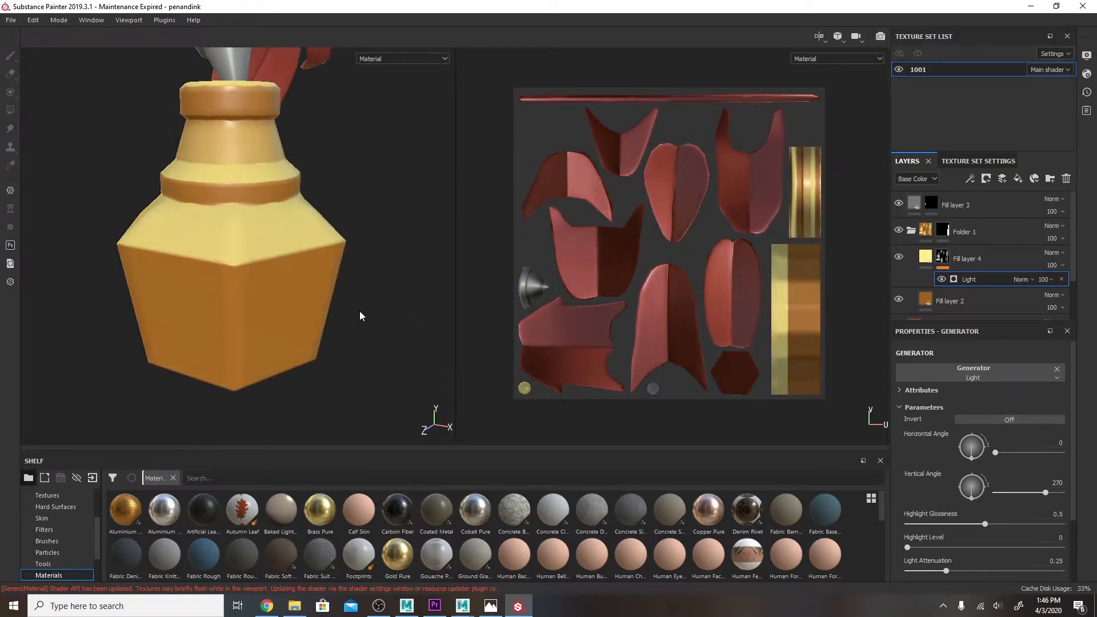
- Set the Light generator's highlight glossiness to 0.56, highlight level to 0.1 and light attenuation to 0.48
click(897, 257)
alt+right_drag(392, 225, 272, 127)
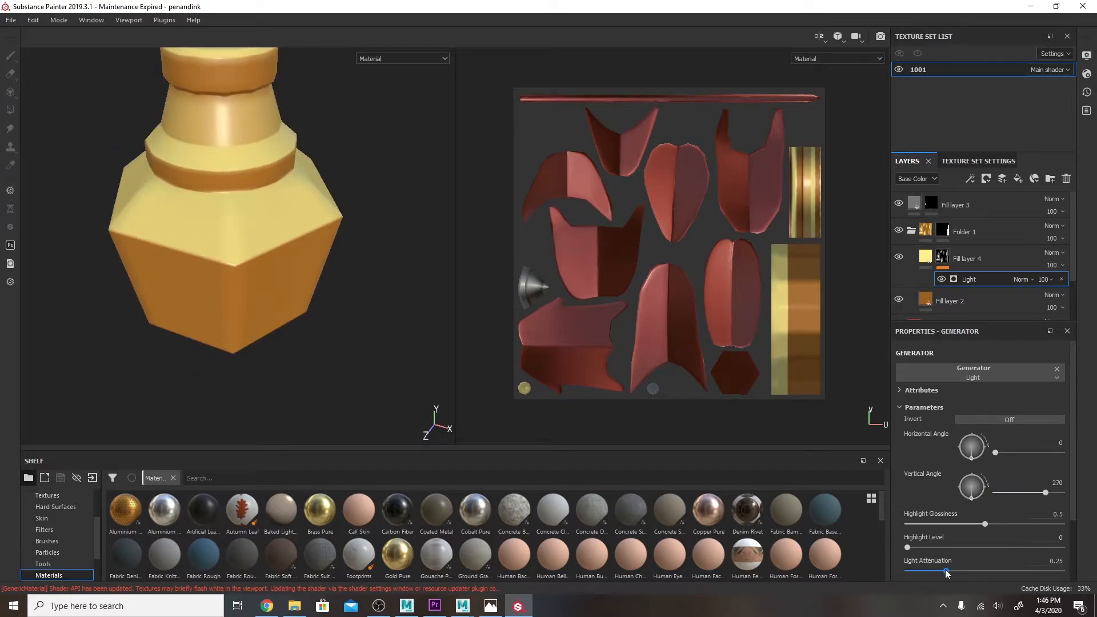
mouse_move(984, 524)
mouse_down()
mouse_move(934, 526)
mouse_move(1007, 522)
mouse_move(994, 525)
mouse_up()
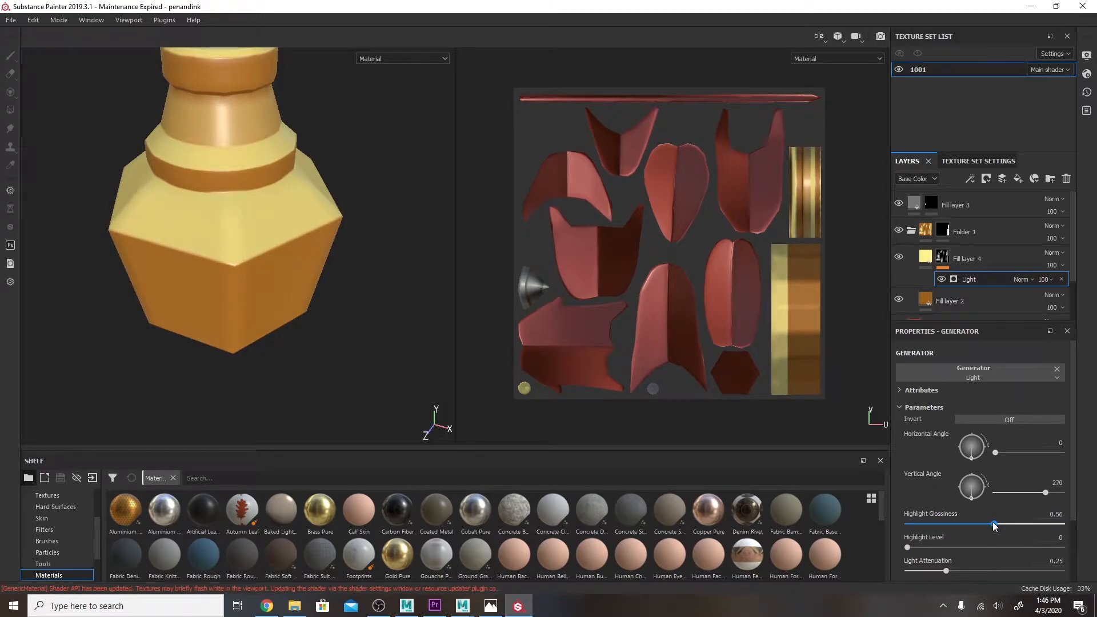
mouse_move(914, 547)
mouse_down()
mouse_move(986, 550)
mouse_move(924, 558)
mouse_move(978, 574)
mouse_up()
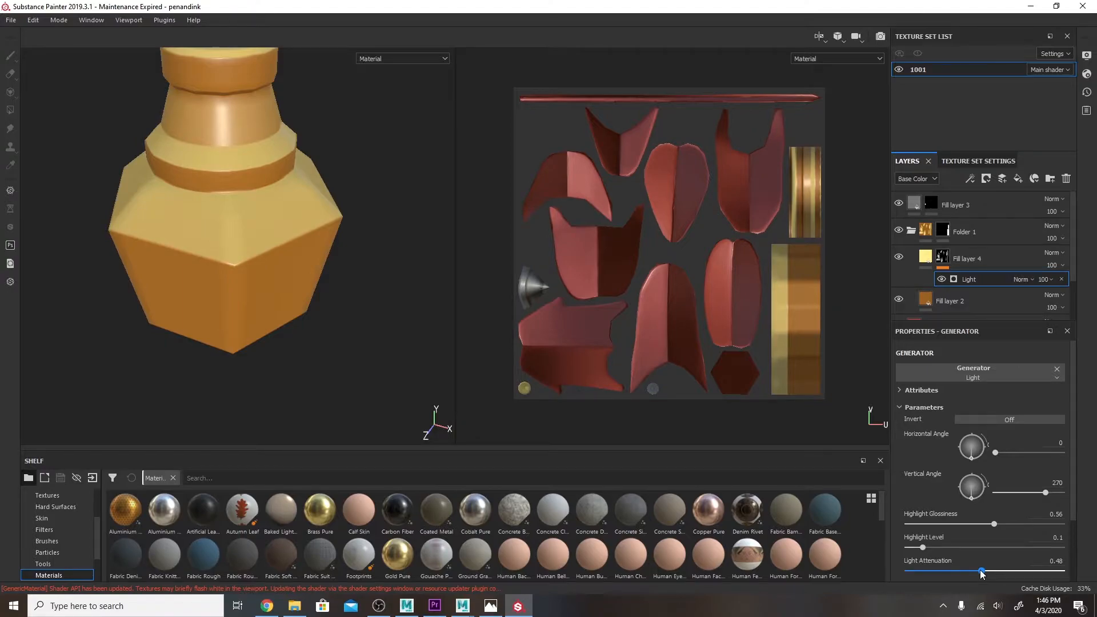
- Duplicate the pale yellow fill layer and replace the copy's Light generator with a Mask Editor generator
click(985, 250)
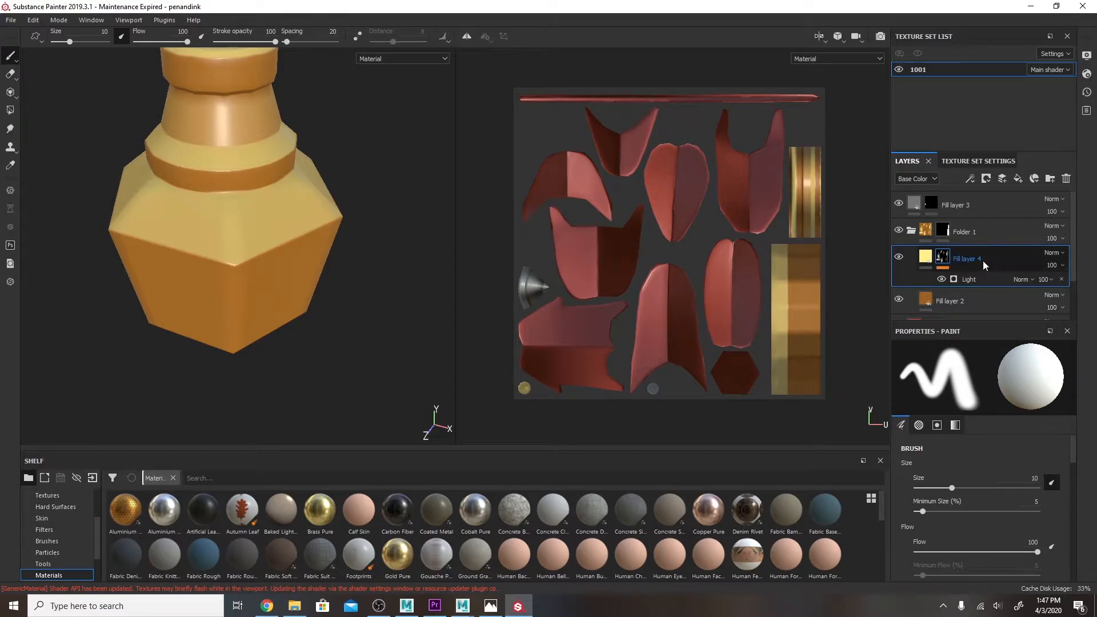
right_click(1000, 257)
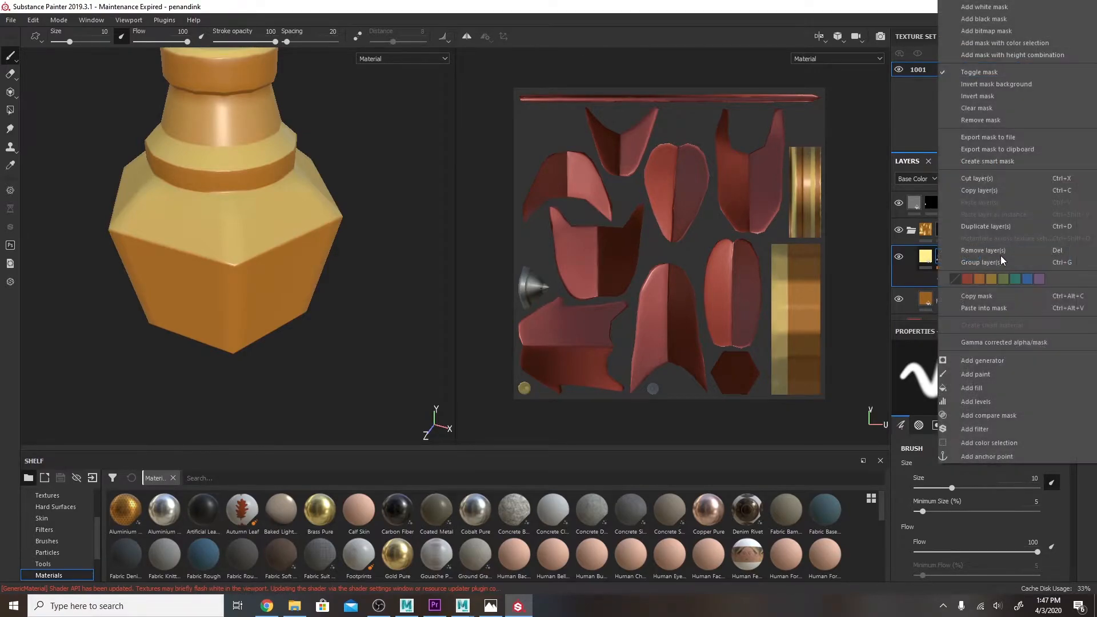
click(981, 230)
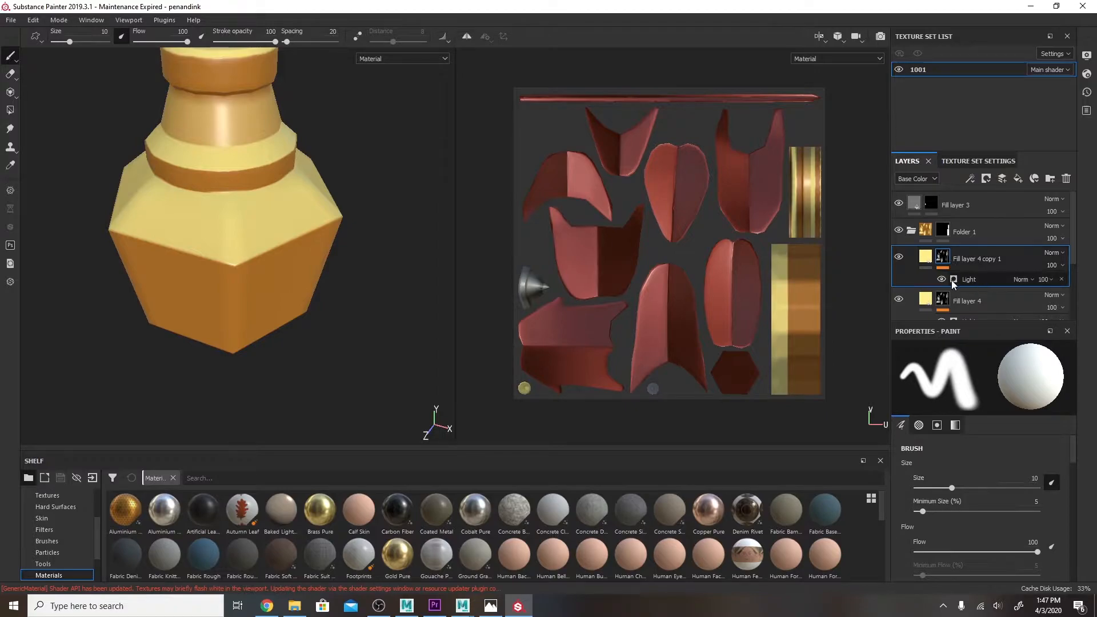
click(971, 279)
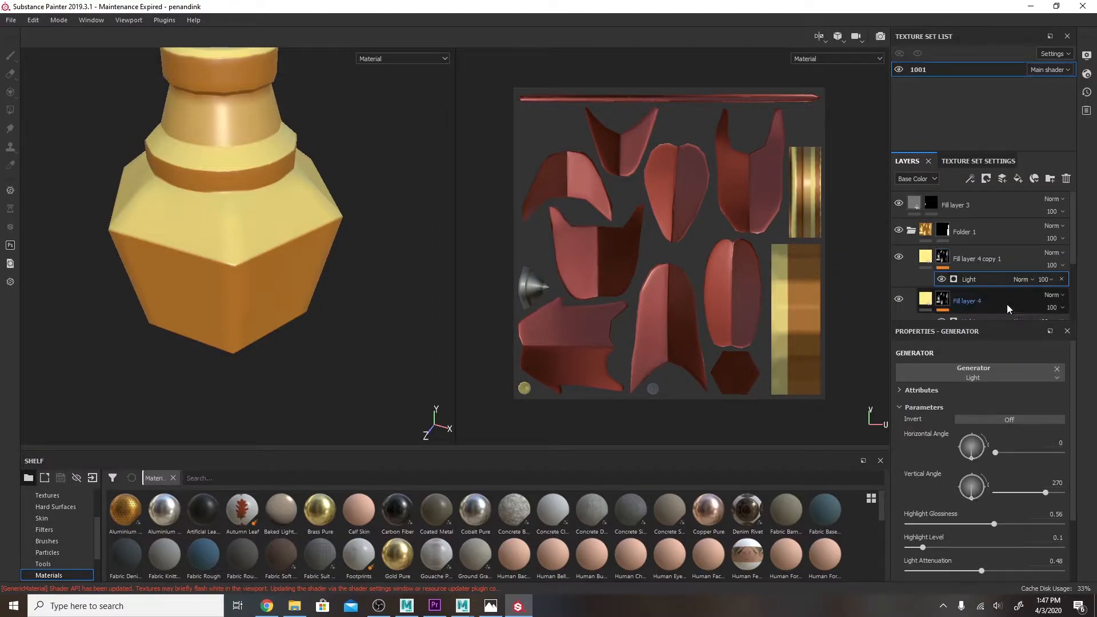
click(999, 379)
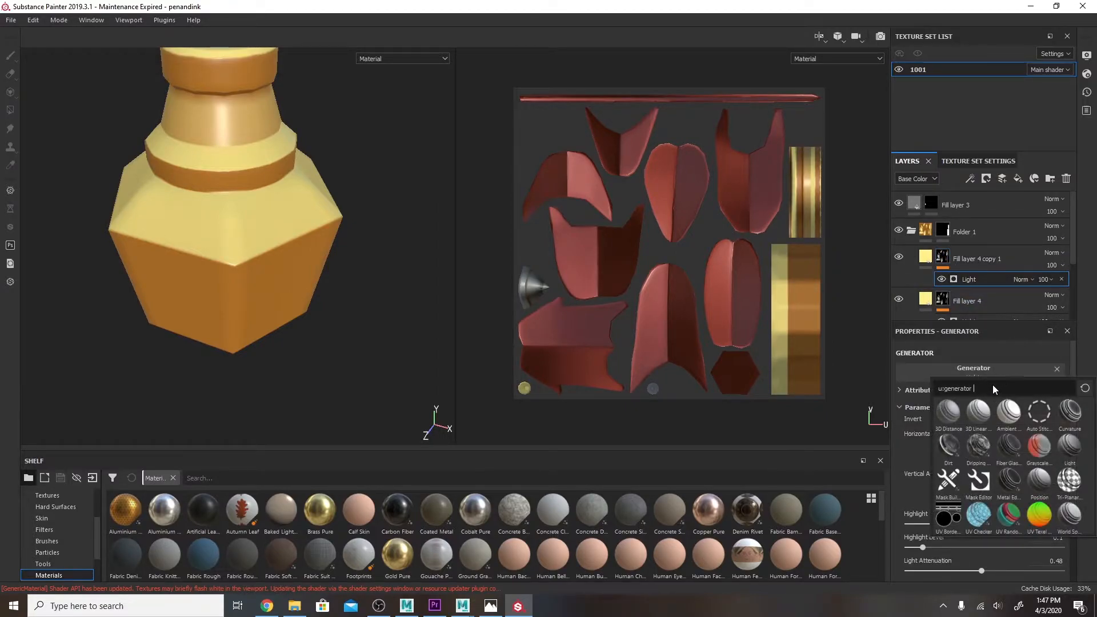
click(979, 480)
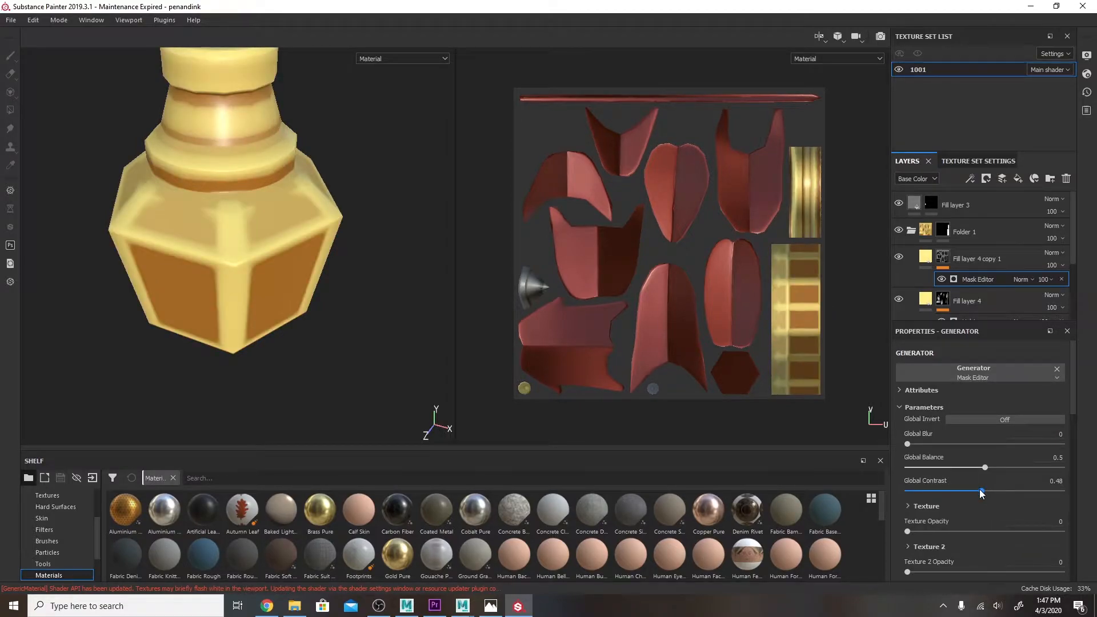
- Set the Mask Editor's global contrast to 0.84, global balance to 0.54 and global blur to 3.99
drag(922, 492, 1037, 495)
alt+drag(249, 264, 373, 348)
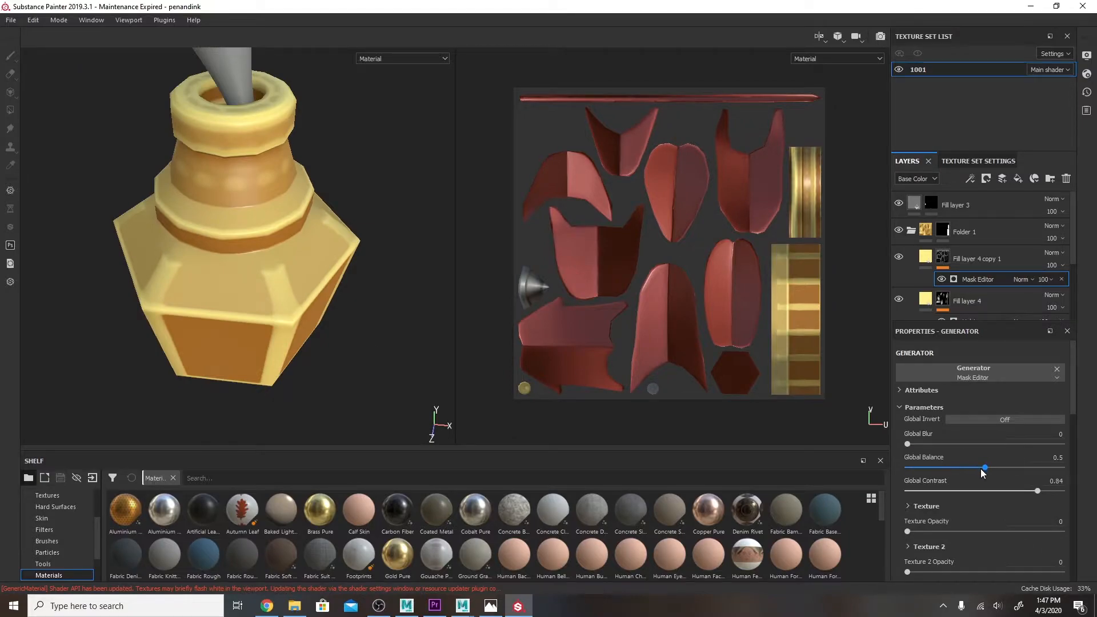
drag(982, 472, 1035, 501)
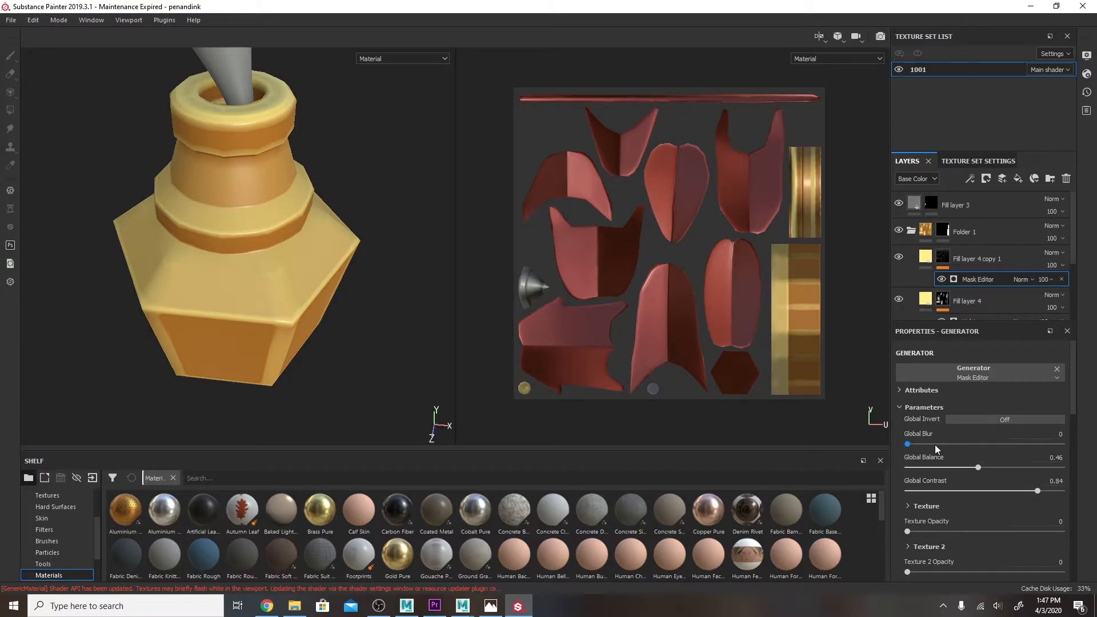
drag(930, 445, 991, 467)
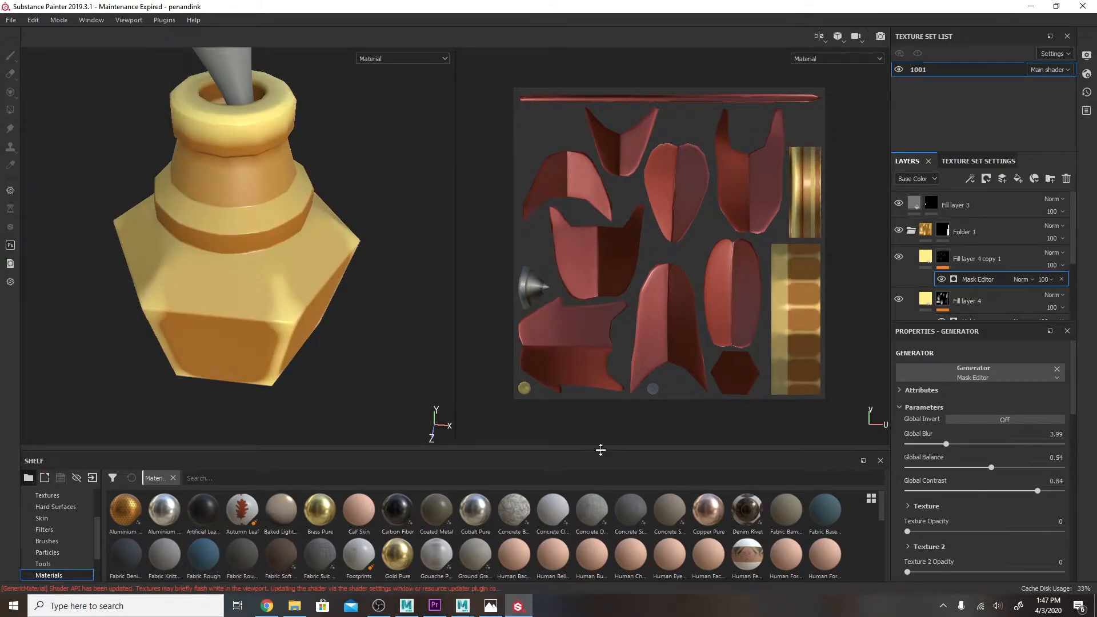
alt+drag(343, 320, 371, 270)
- Reduce the Mask Editor's global contrast to 0.7, set Texture 2 opacity to 0.06 and raise the global blur
drag(1036, 491, 1020, 491)
drag(936, 531, 907, 531)
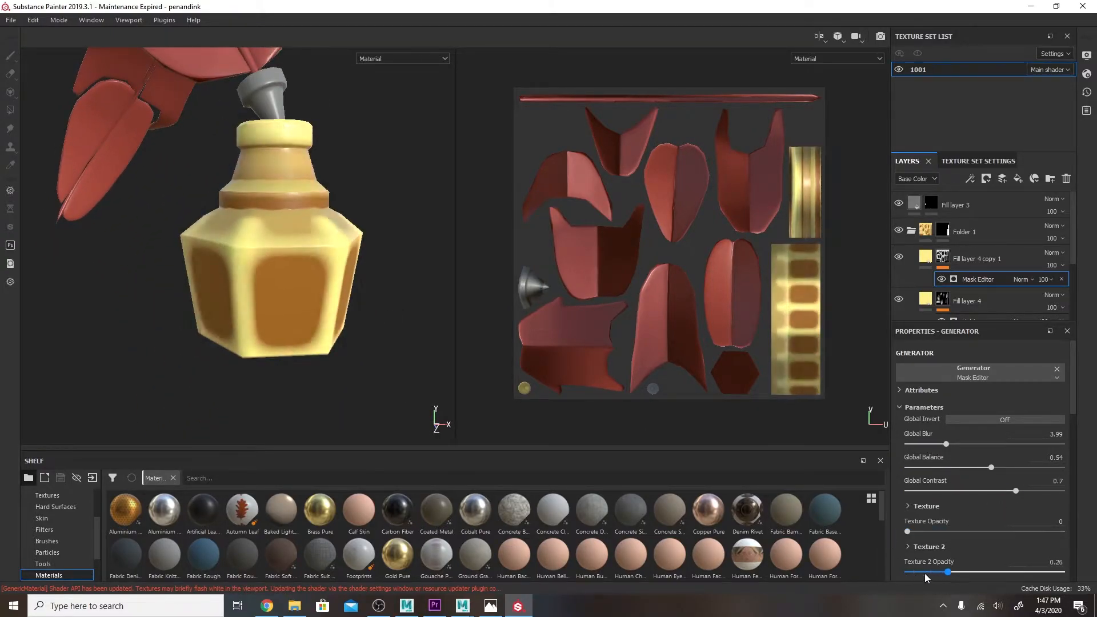
drag(907, 572, 916, 572)
drag(946, 444, 961, 444)
alt+drag(396, 227, 381, 255)
- Set the duplicated layer's base color to a more saturated yellow, about RGB 1.000, 0.861, 0.199
click(925, 257)
click(983, 432)
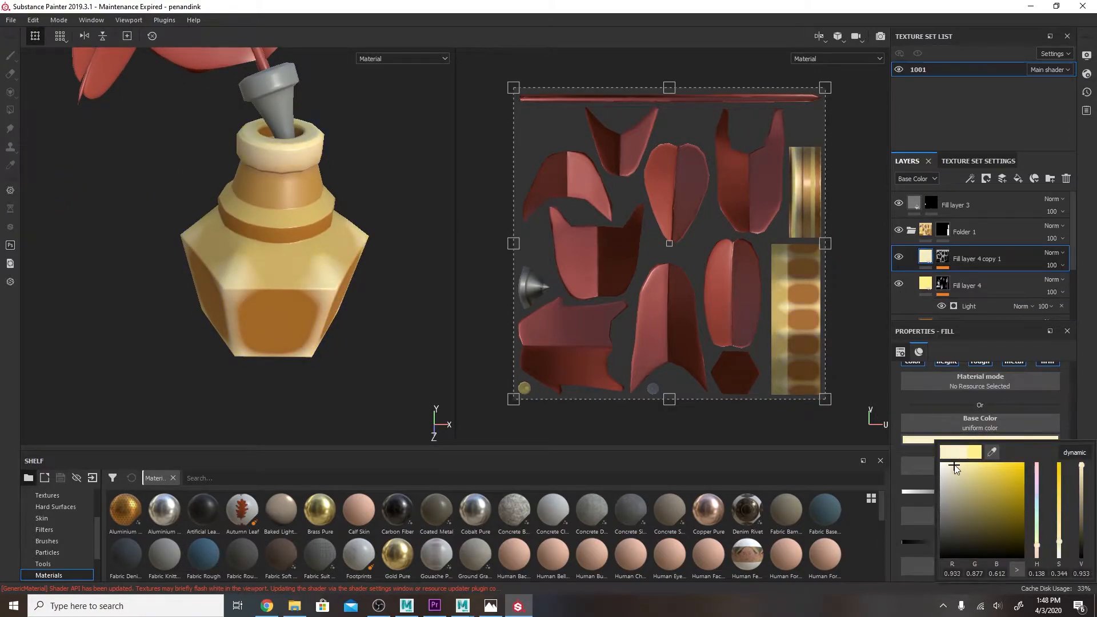
drag(955, 468, 985, 465)
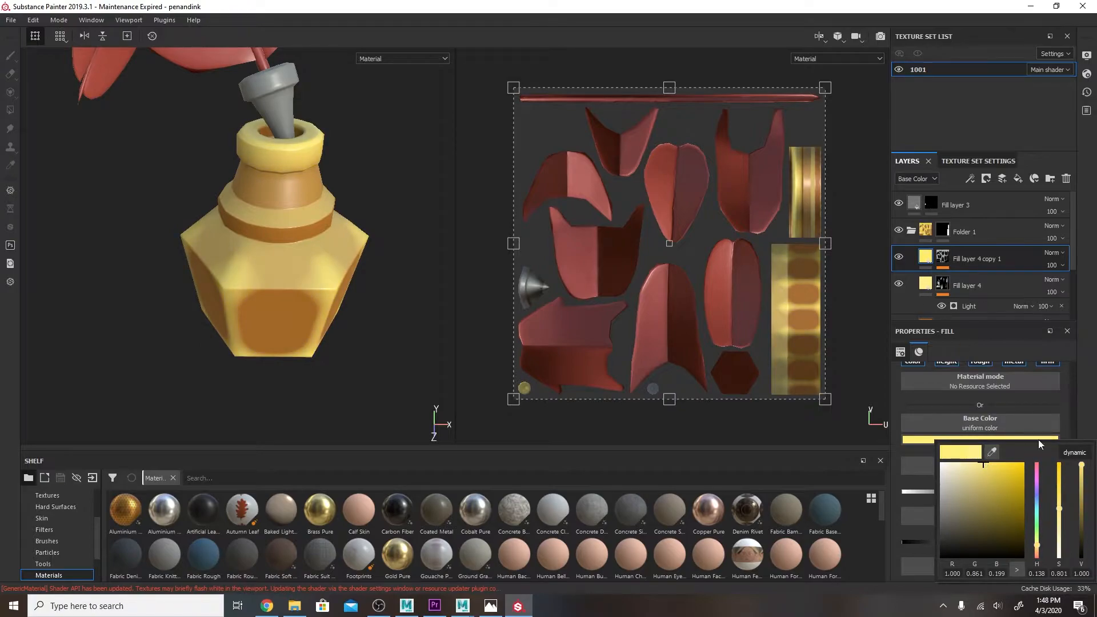
- Adjust the base color of the original pale yellow fill layer below the copy
click(971, 286)
click(979, 439)
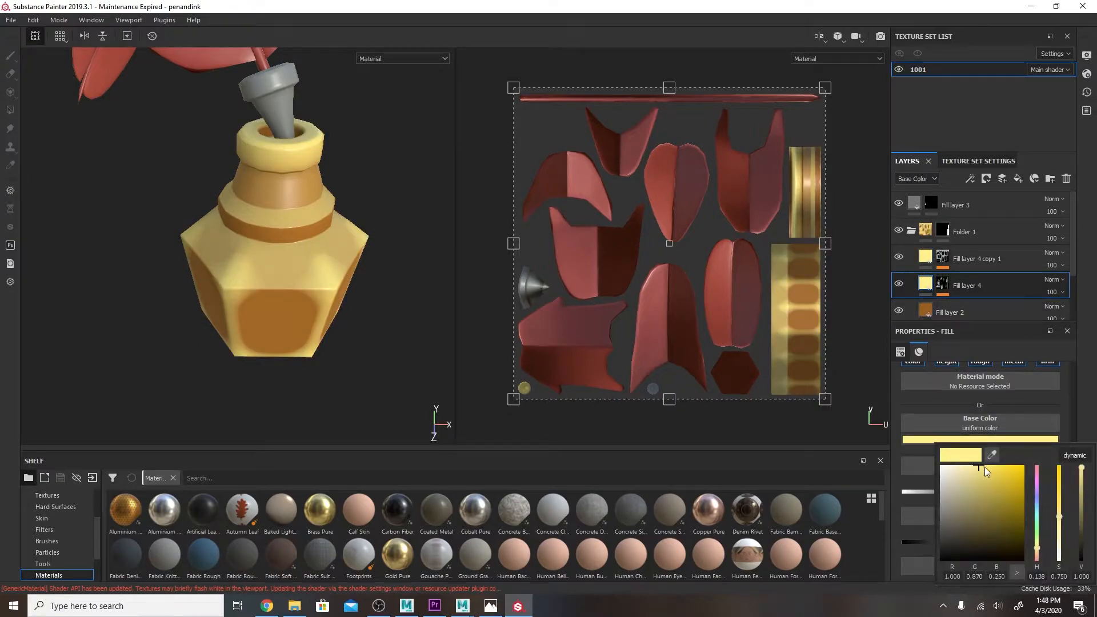
drag(989, 489, 988, 465)
drag(1036, 481, 1059, 518)
click(971, 455)
alt+drag(380, 350, 434, 314)
- Soften the copy's edge highlights by setting the Mask Editor's global contrast to 0.53, blur to 2.38 and balance to 0.39
click(942, 257)
click(979, 276)
drag(1014, 490, 990, 490)
drag(973, 445, 931, 445)
drag(992, 468, 968, 468)
alt+drag(420, 254, 434, 287)
scroll(344, 312, down, 3)
alt+drag(353, 291, 273, 224)
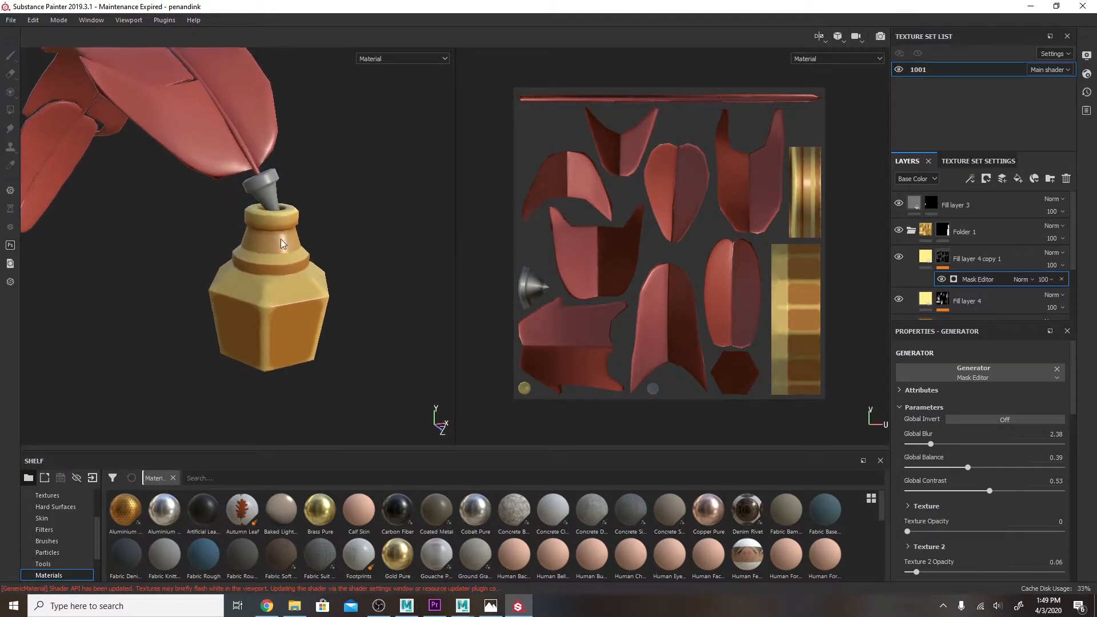
- Collapse the inkwell folder, create a new folder beneath it and move the red fill layer inside
click(913, 231)
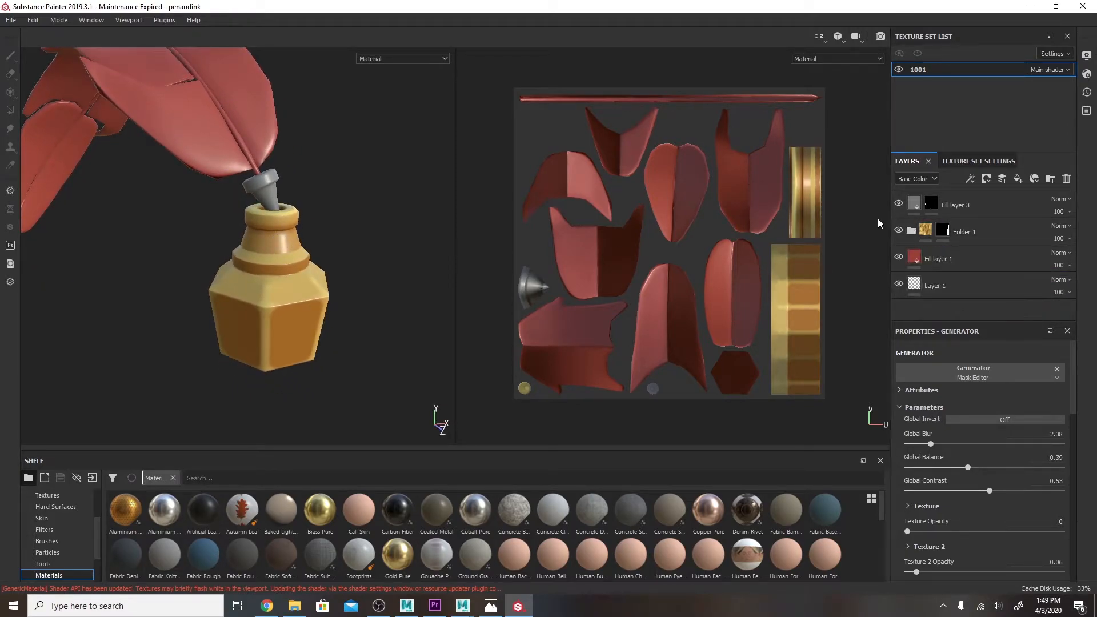
alt+drag(396, 165, 431, 211)
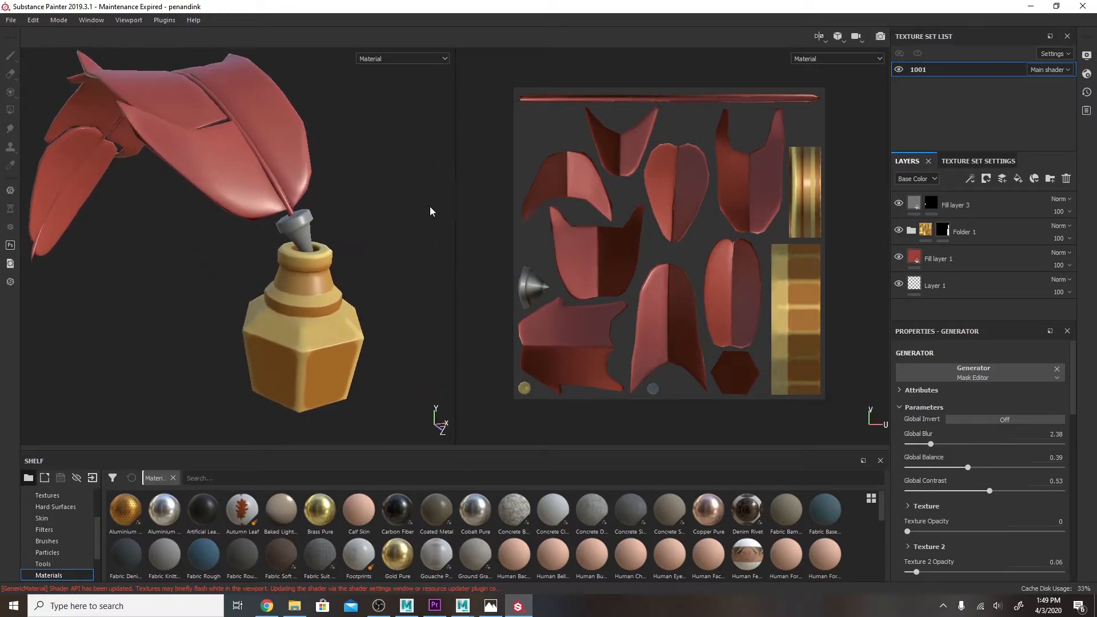
click(959, 257)
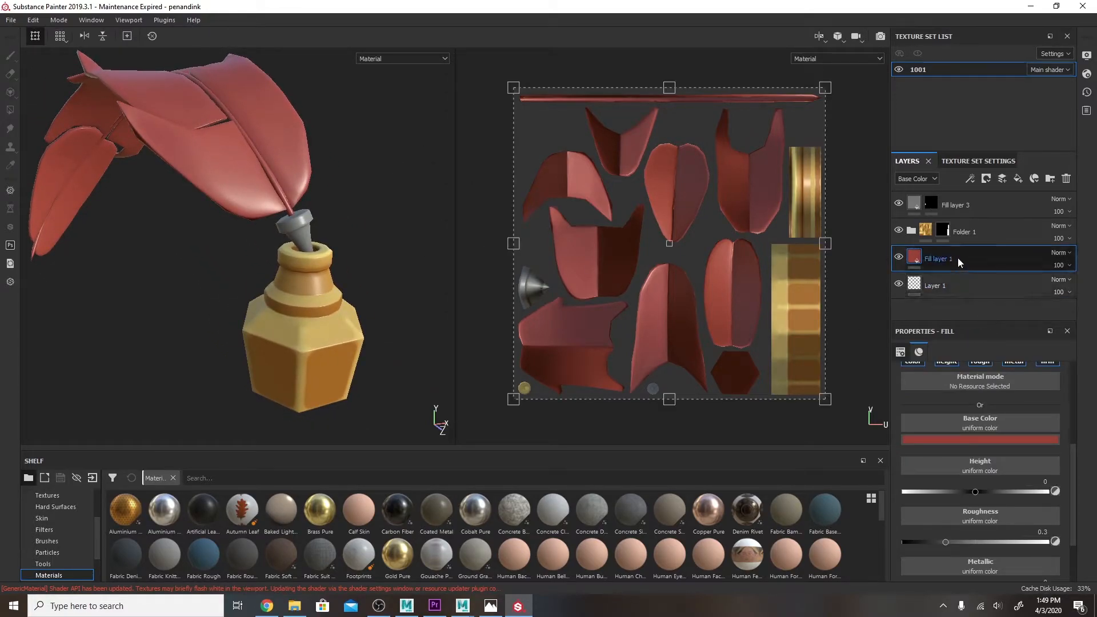
click(1045, 177)
drag(916, 284, 925, 254)
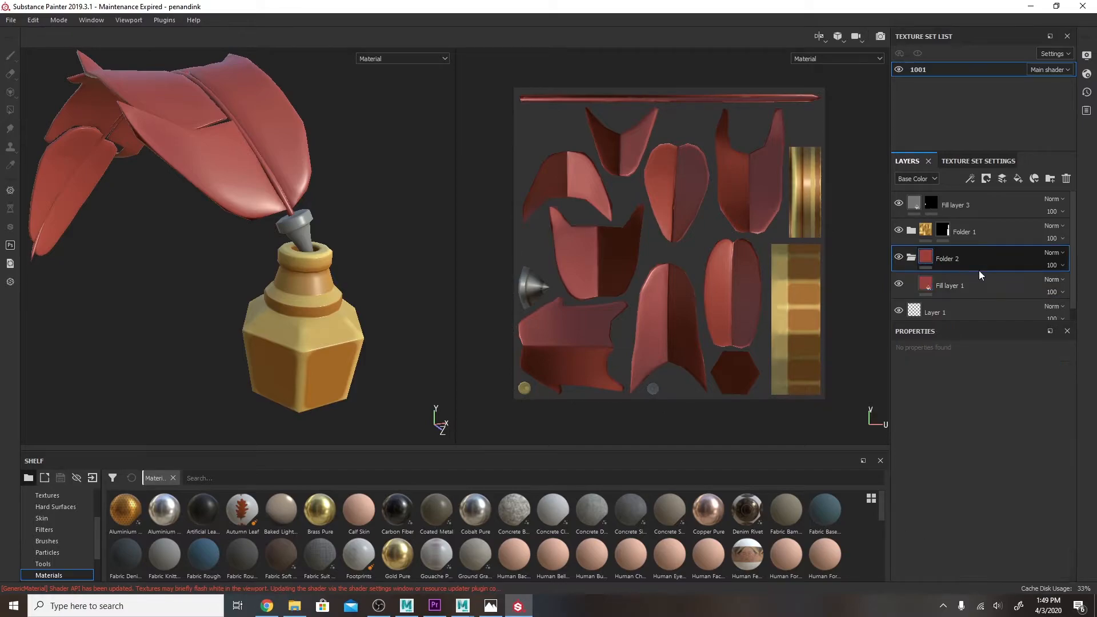
- Add a black mask to the red fill layer and add an empty generator to that mask
click(980, 268)
click(931, 284)
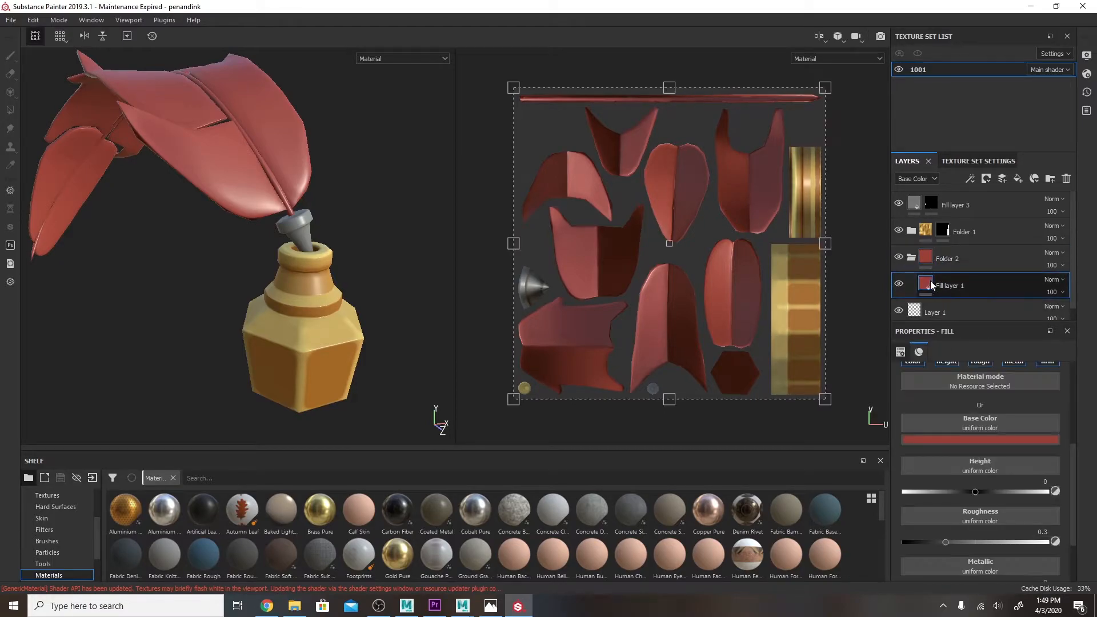
click(987, 179)
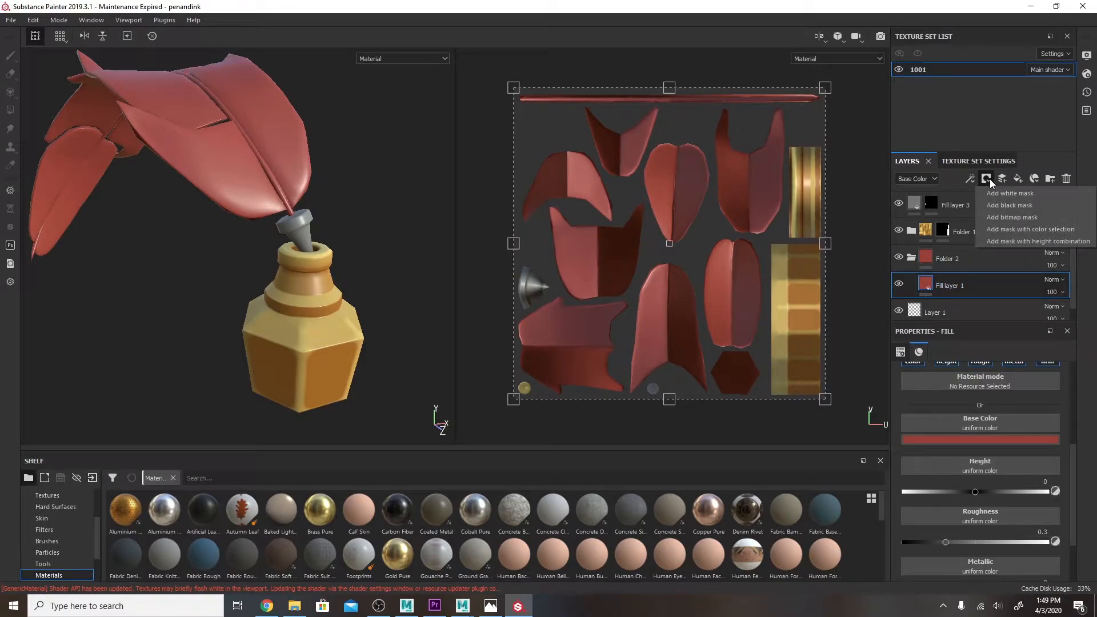
click(1008, 207)
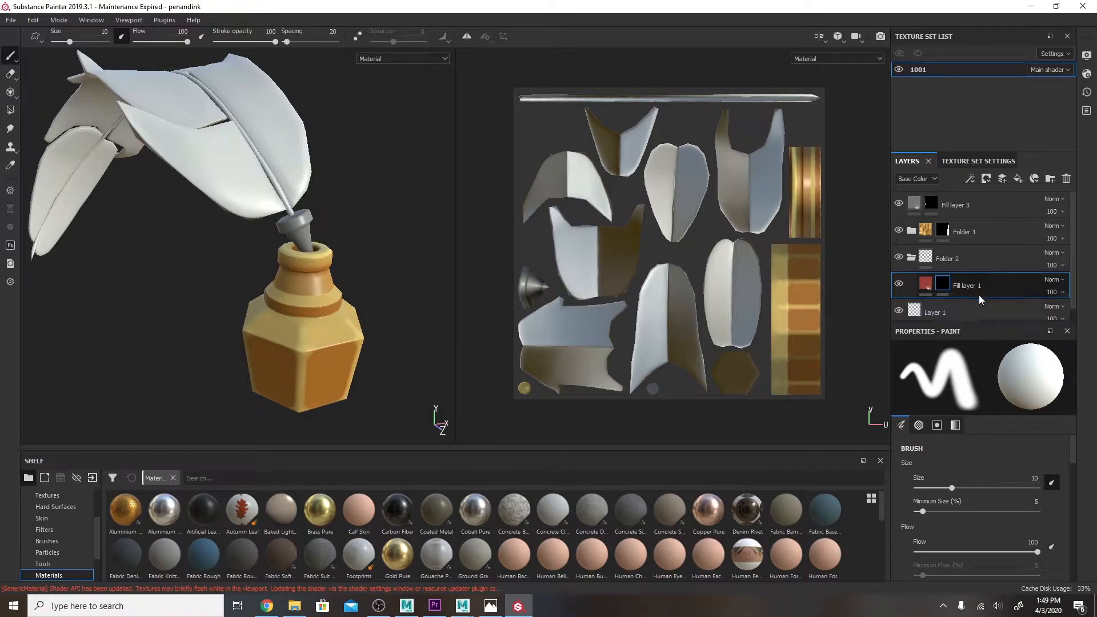
click(970, 179)
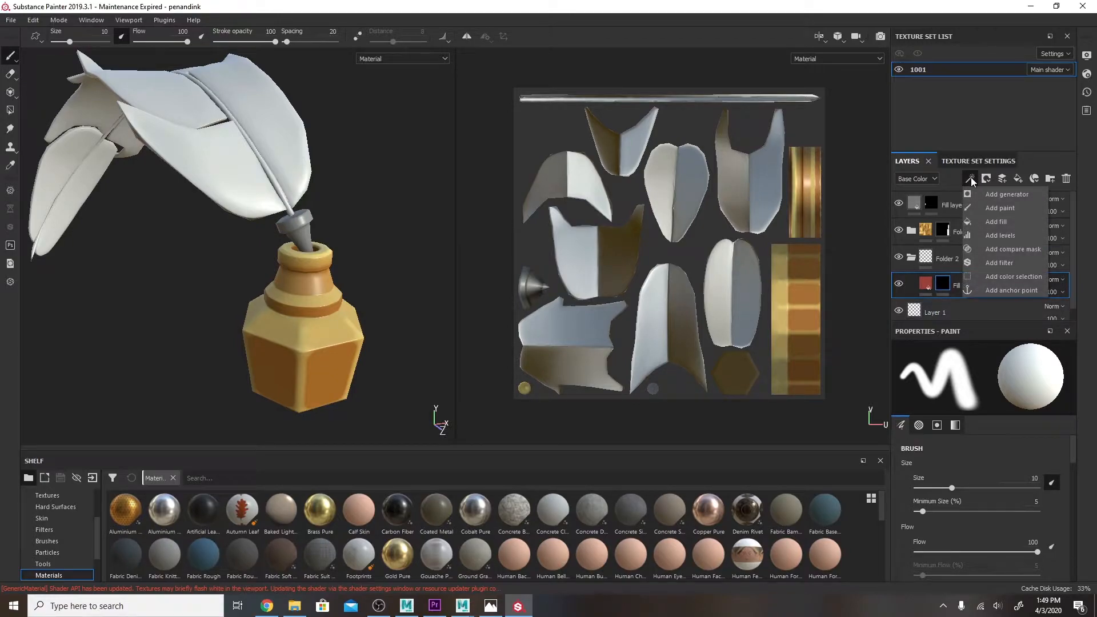
click(996, 193)
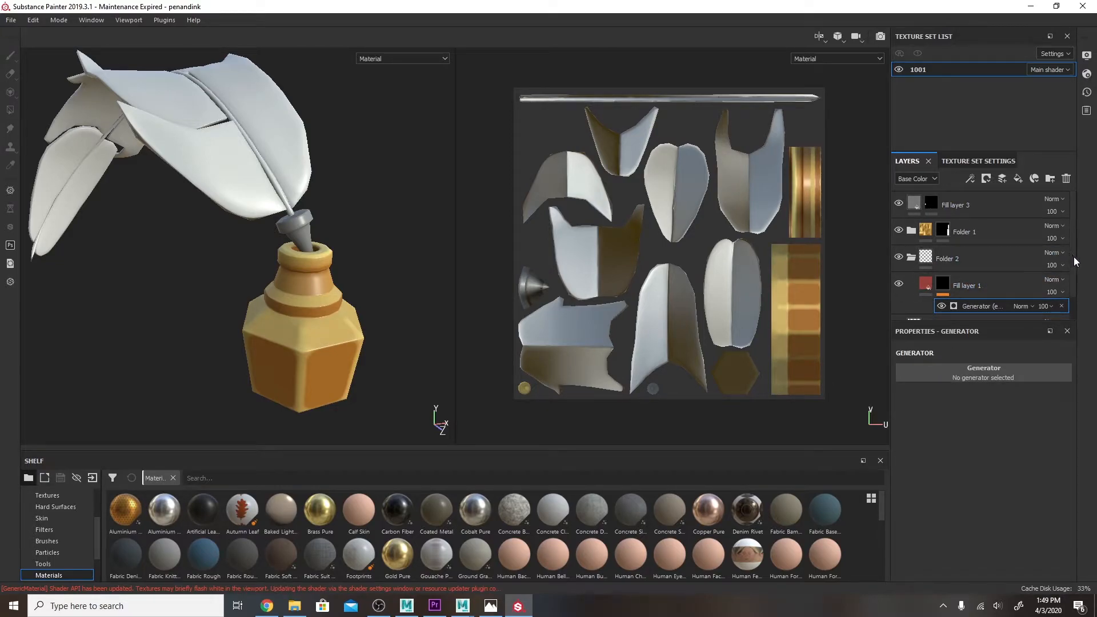
- Duplicate the masked red fill layer inside its folder
scroll(1074, 256, down, 1)
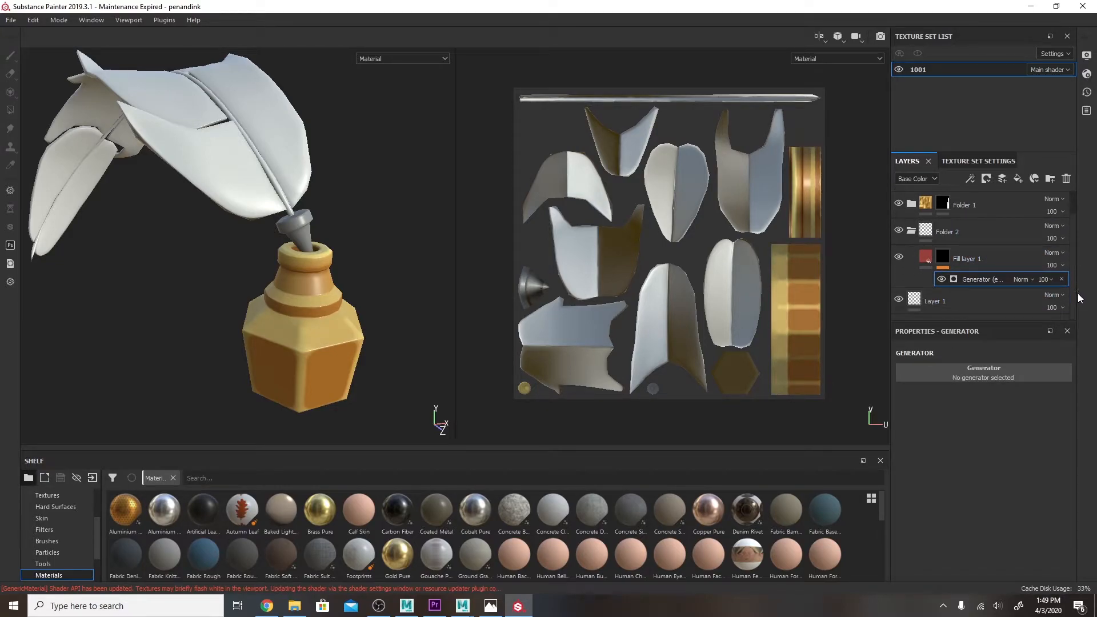
click(992, 255)
right_click(992, 254)
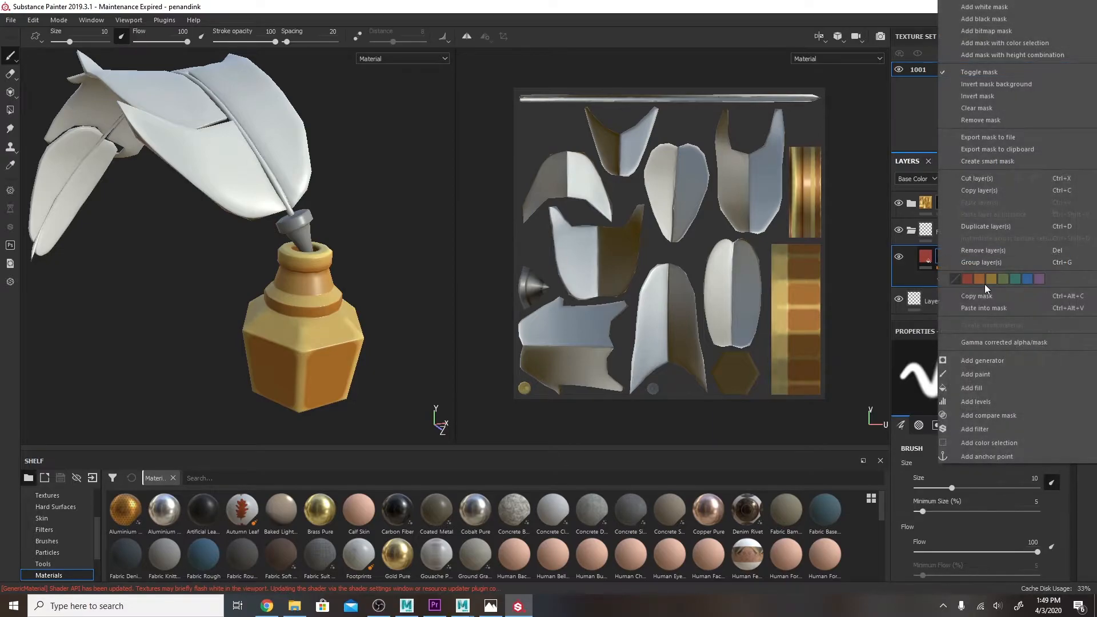
click(984, 227)
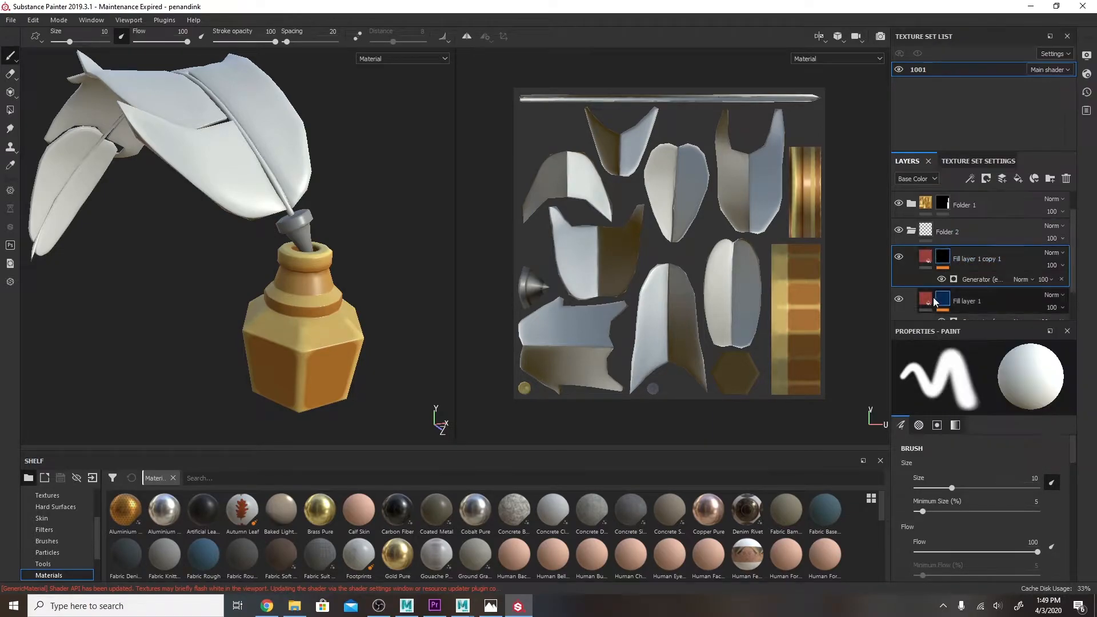
- Remove the generator and the mask from the original red fill layer, leaving its masked copy as it is
click(990, 279)
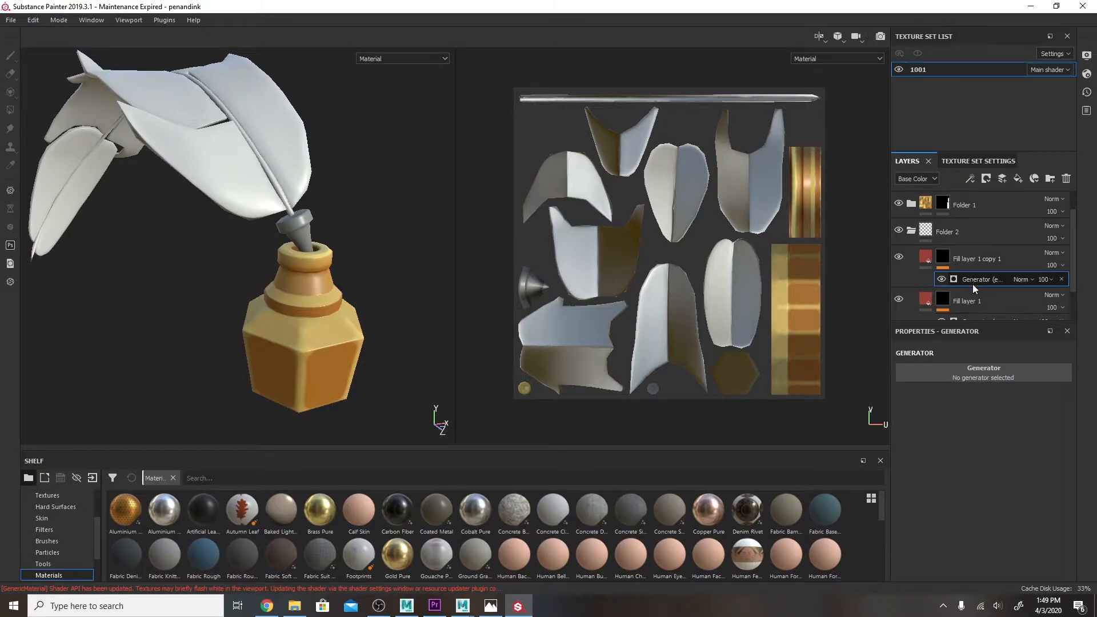
scroll(971, 281, down, 2)
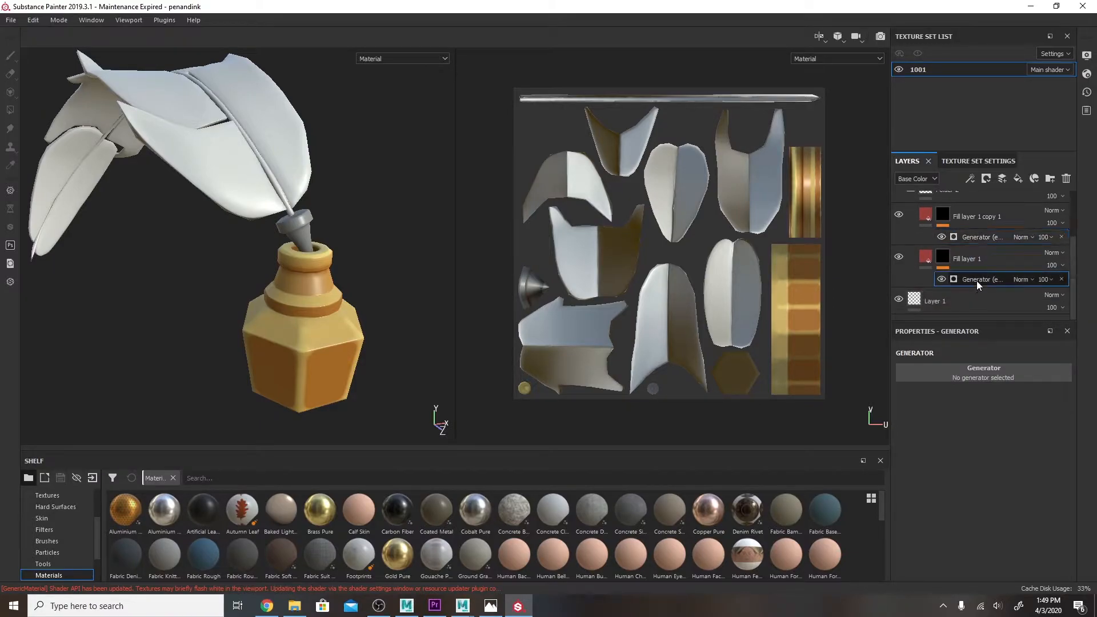
click(943, 258)
right_click(946, 256)
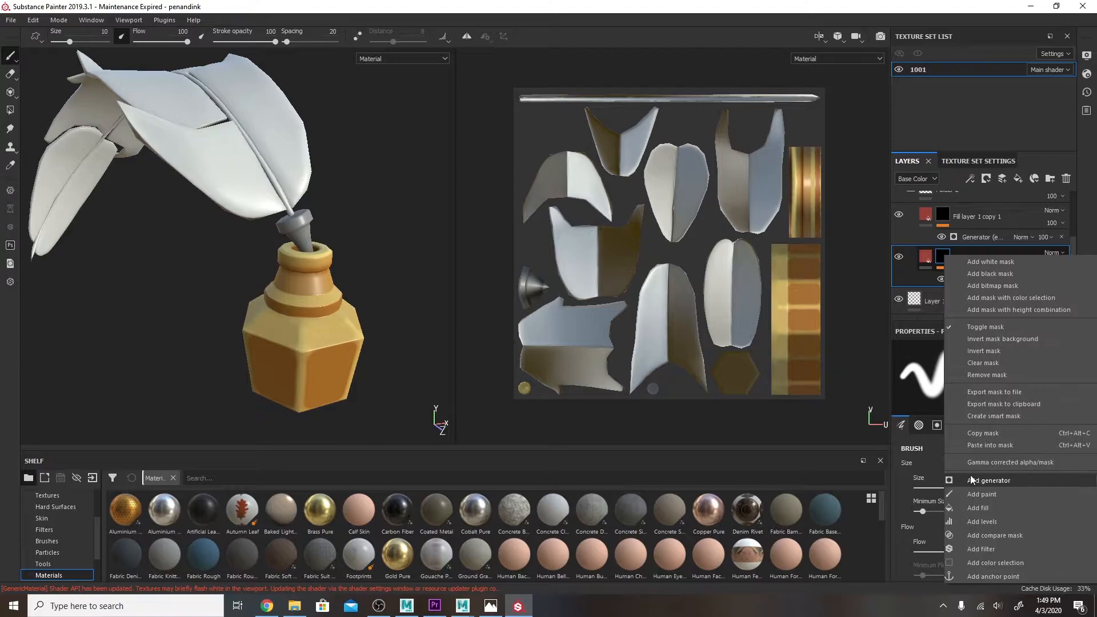
click(975, 358)
right_click(942, 273)
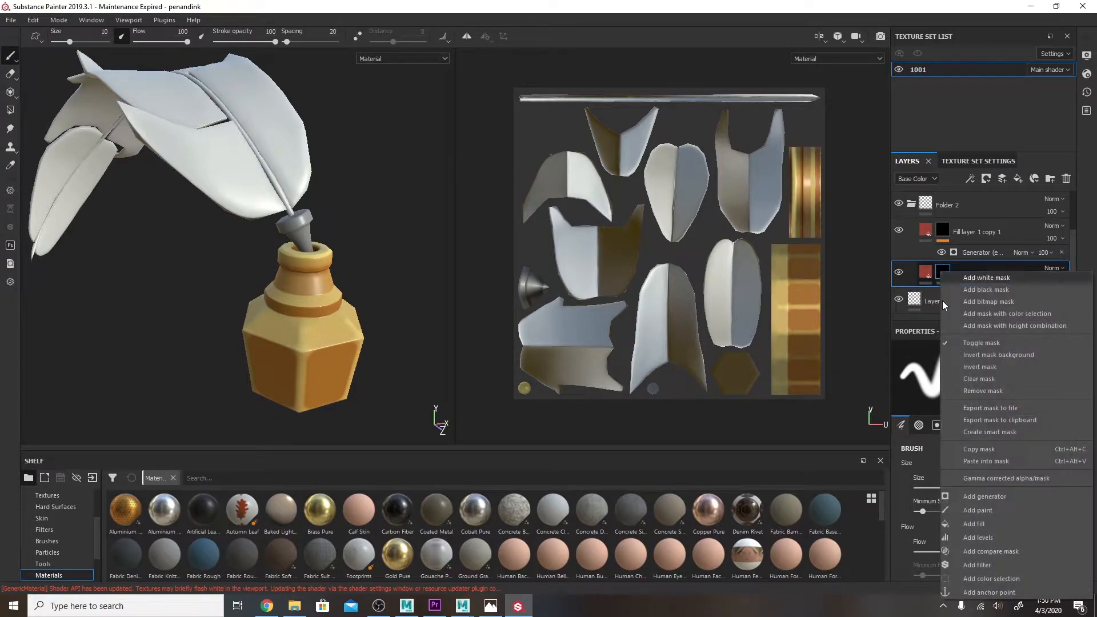
click(963, 392)
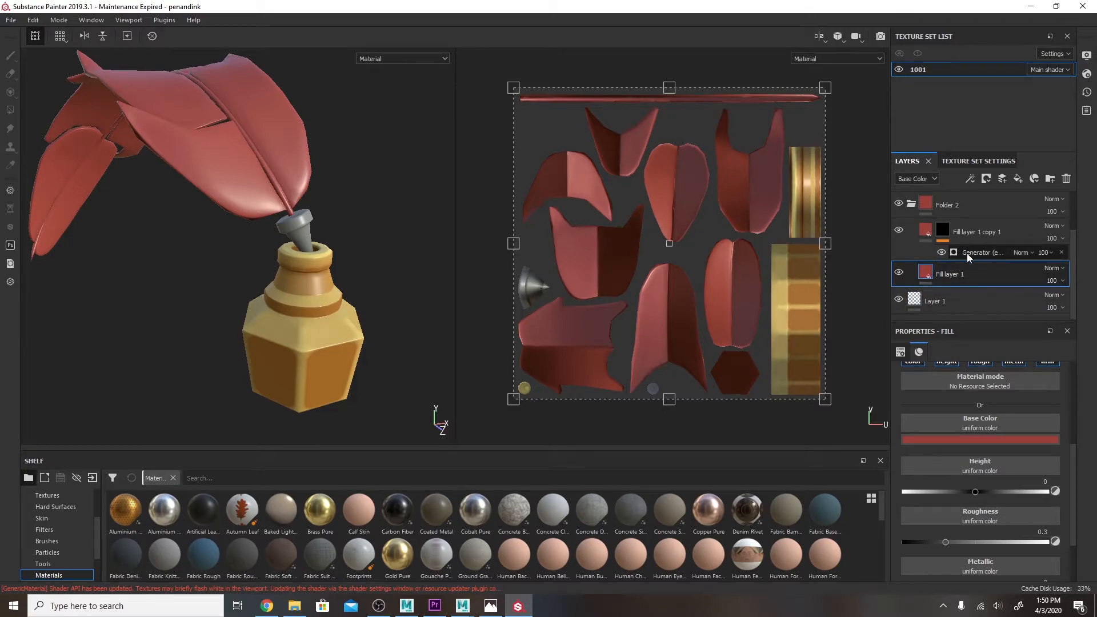
- Change the masked copy's base color to a lighter red with RGB values 0.796, 0.263, 0.240
click(929, 230)
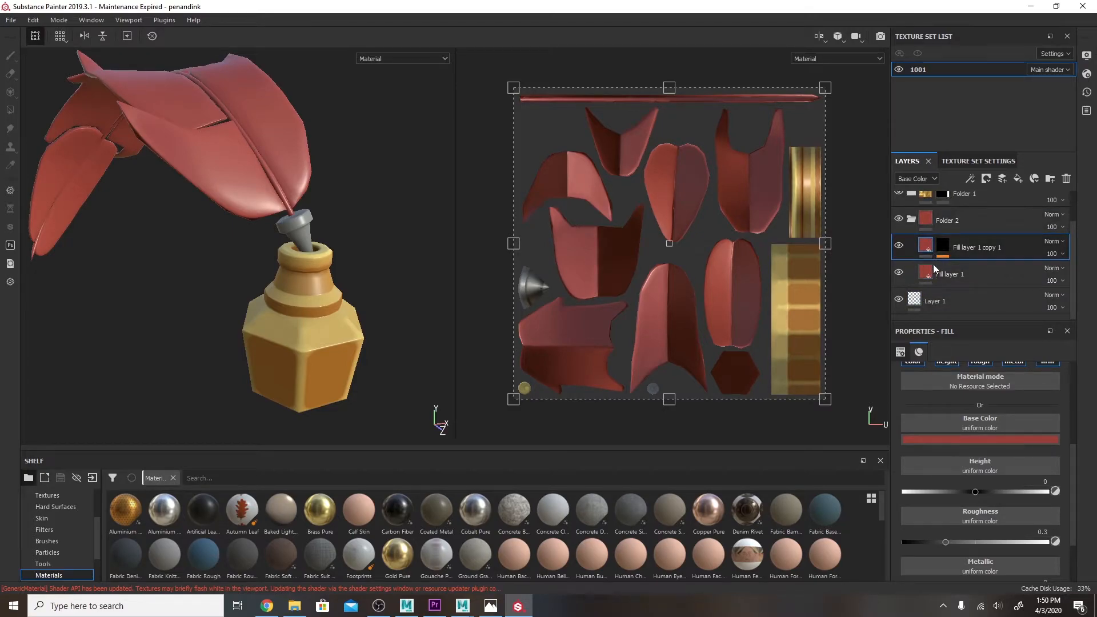
click(943, 439)
drag(987, 485, 975, 473)
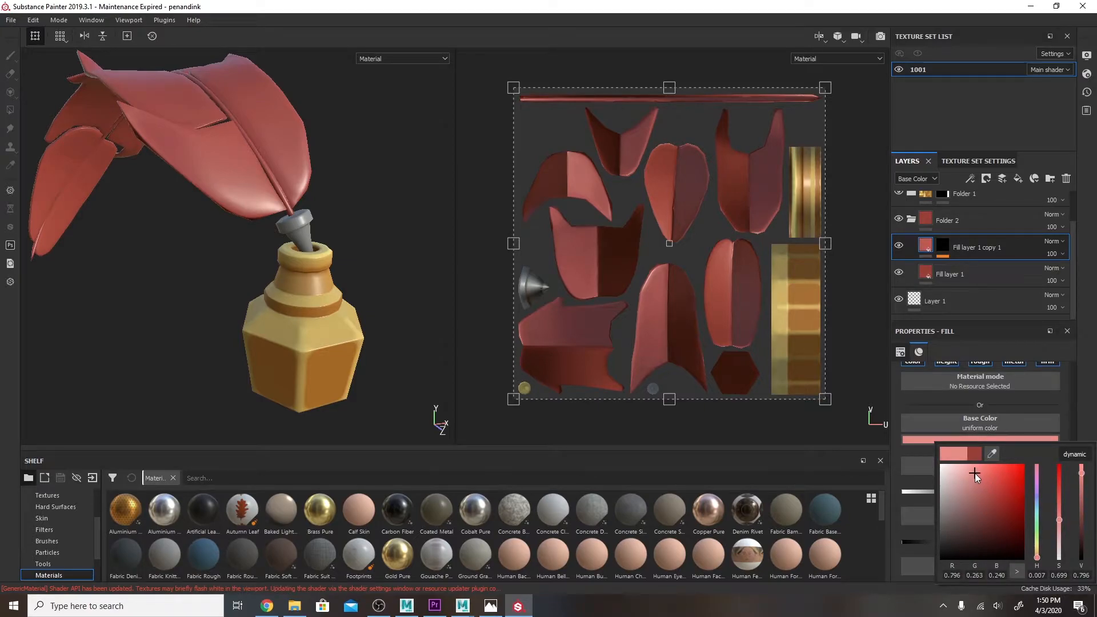
- Assign the Light generator to the empty generator in the lighter copy's mask and check the feather from several angles
click(945, 245)
click(971, 267)
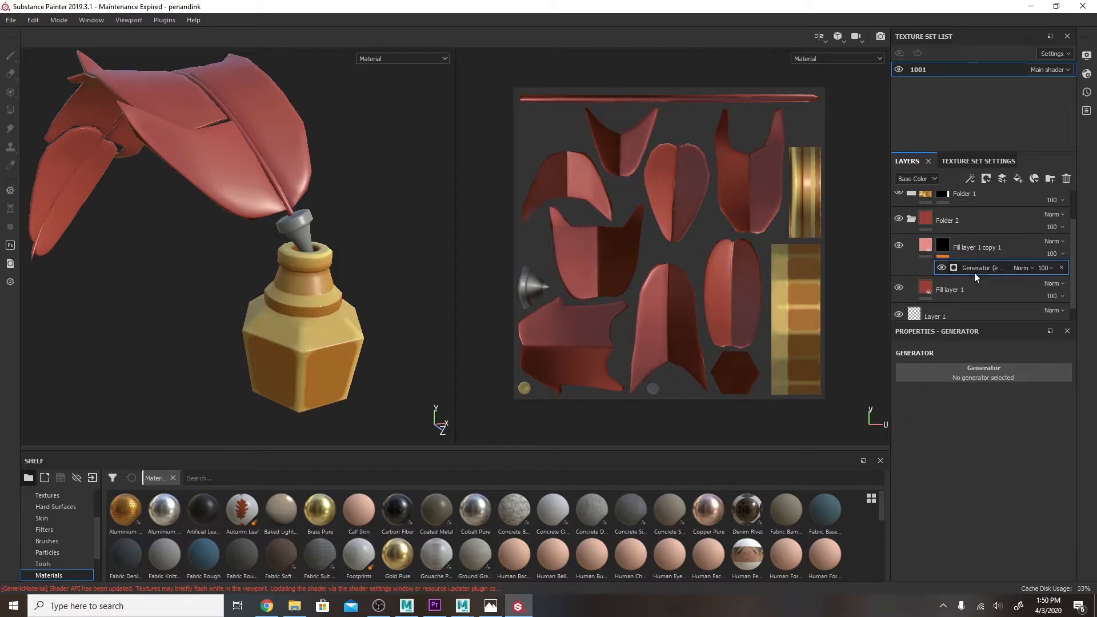
click(978, 370)
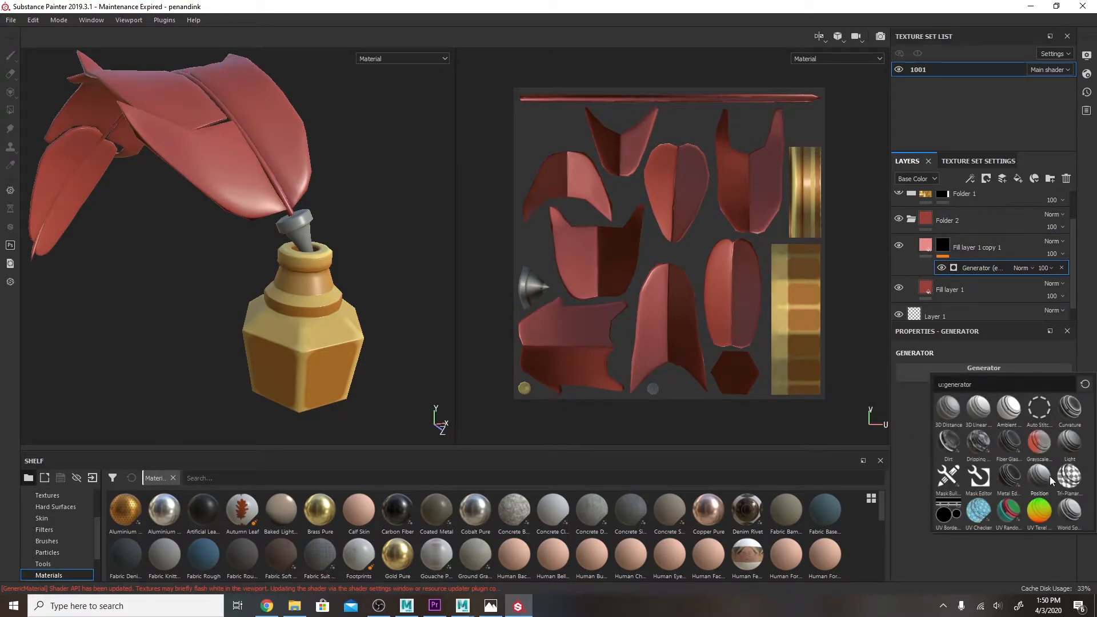
click(1078, 451)
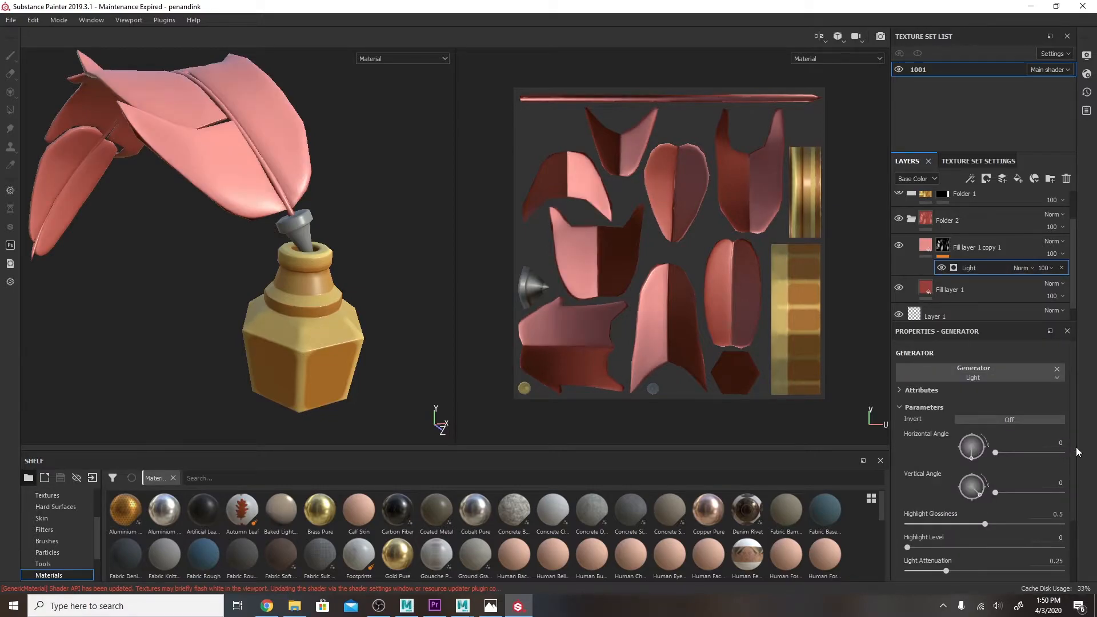
mouse_move(297, 171)
alt+mouse_down()
mouse_move(380, 110)
mouse_move(567, 171)
mouse_move(758, 150)
mouse_move(615, 98)
alt+mouse_up()
mouse_move(365, 249)
shift+right_down()
mouse_move(246, 241)
mouse_move(328, 235)
shift+right_up()
alt+drag(328, 234, 661, 254)
mouse_move(285, 189)
alt+mouse_down()
mouse_move(265, 172)
mouse_move(340, 371)
mouse_move(412, 362)
mouse_move(296, 220)
mouse_move(447, 73)
mouse_move(357, 162)
mouse_move(441, 416)
mouse_move(363, 249)
alt+mouse_up()
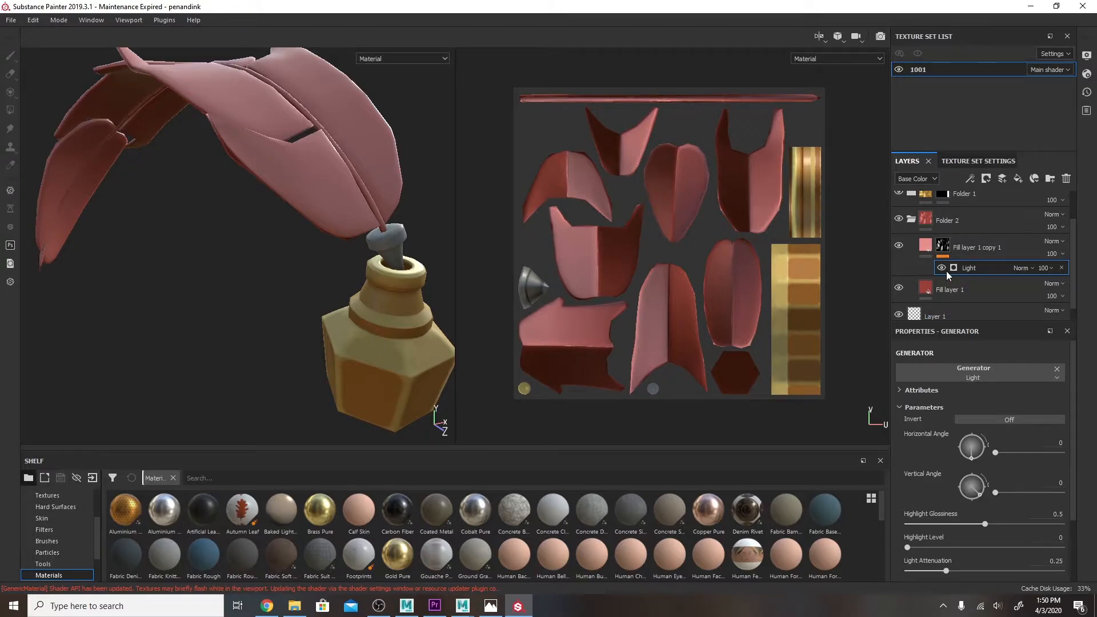
- Try the Overlay, Soft light and Multiply blend modes on the copy's Light generator
click(1033, 268)
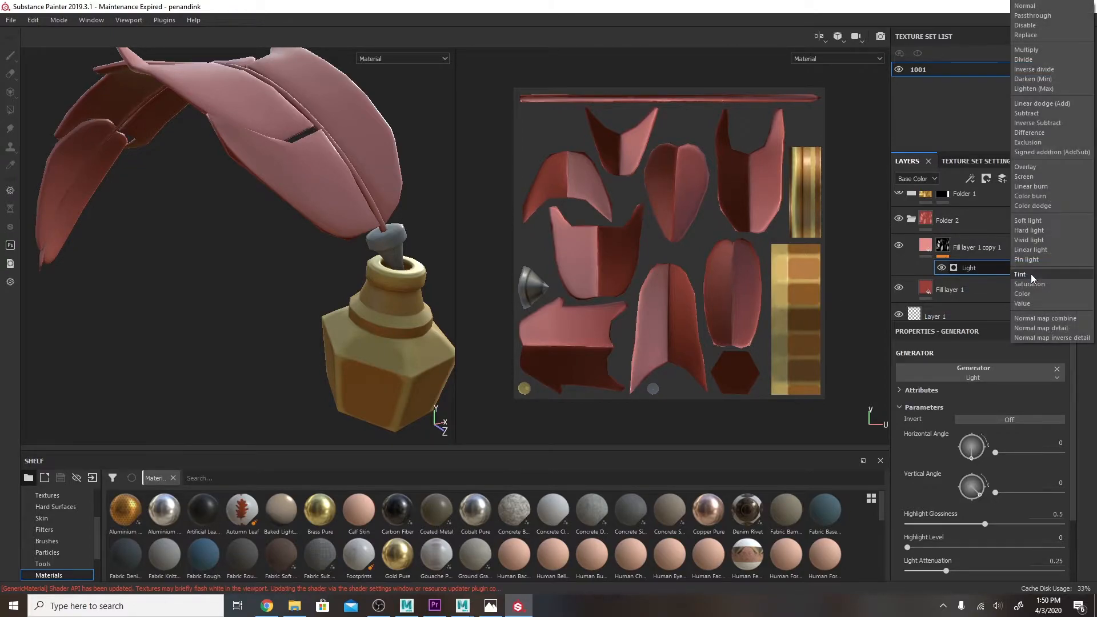
click(1030, 166)
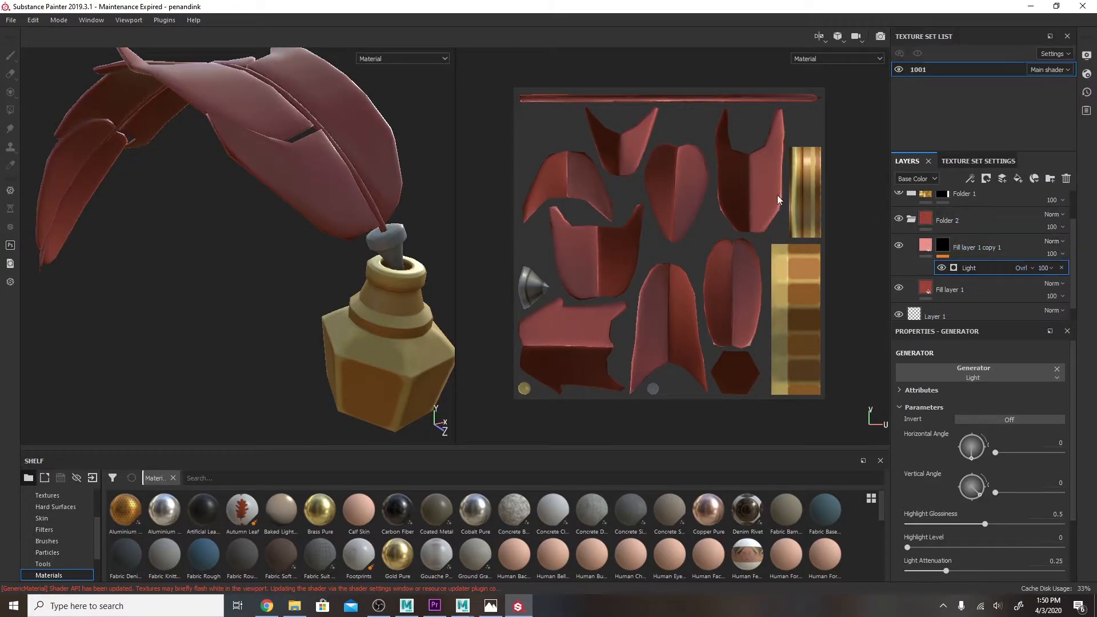
scroll(1027, 269, down, 1)
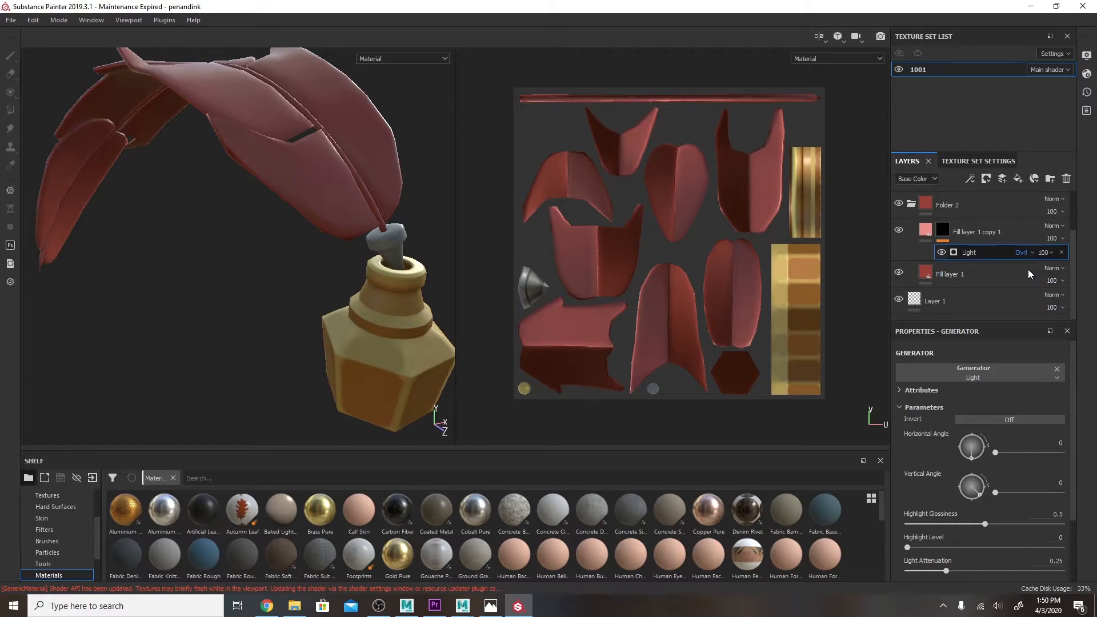
click(1027, 257)
click(1026, 224)
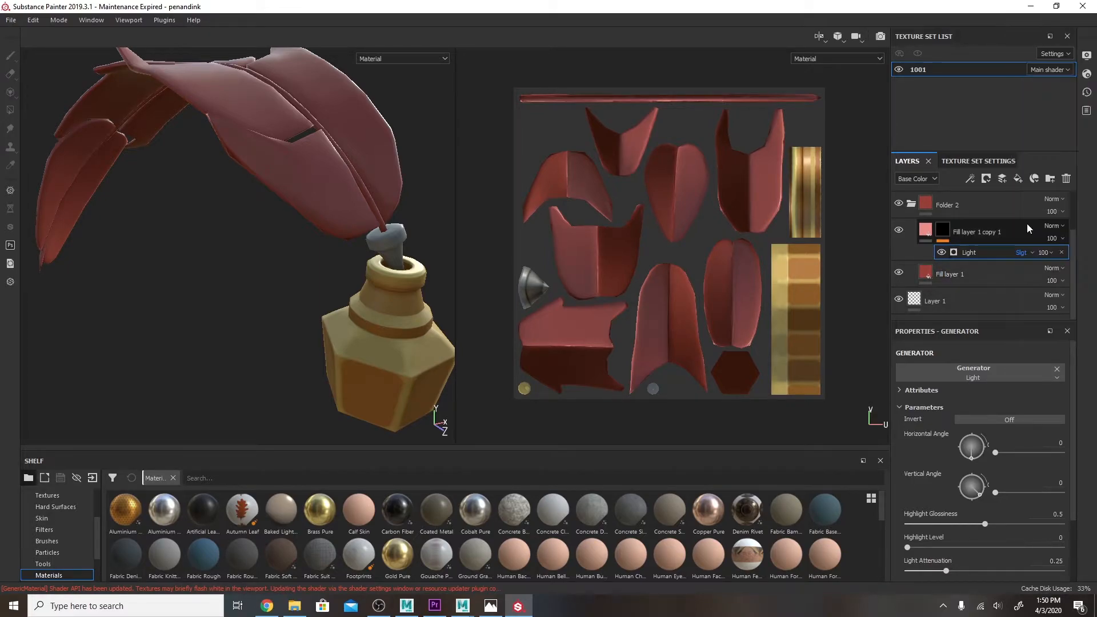
click(1022, 254)
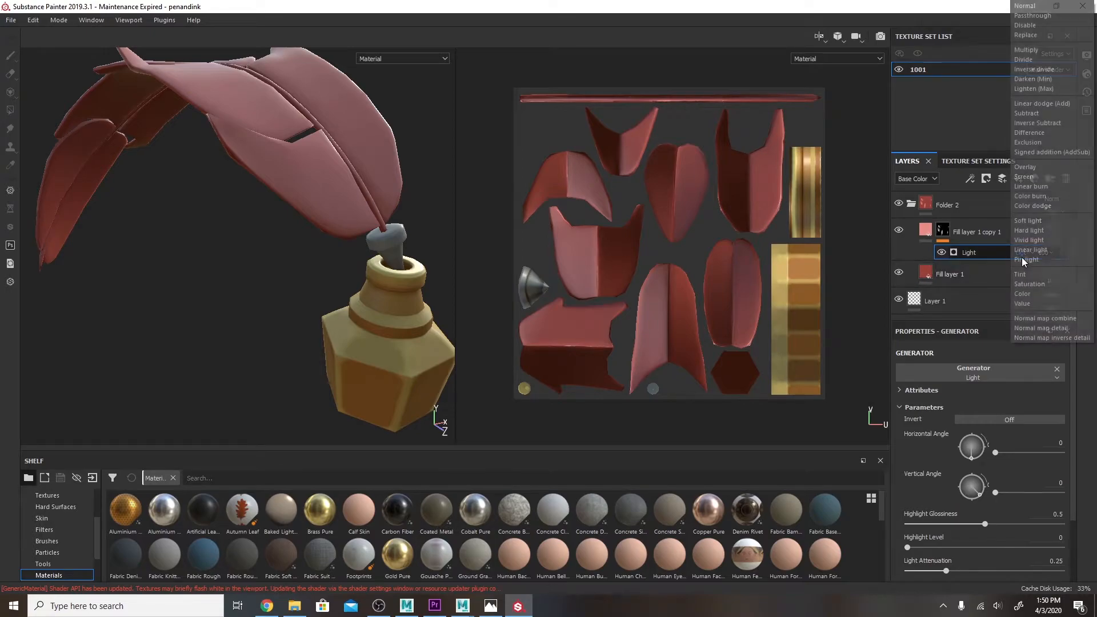
click(1026, 50)
scroll(396, 341, up, 5)
alt+drag(395, 341, 434, 171)
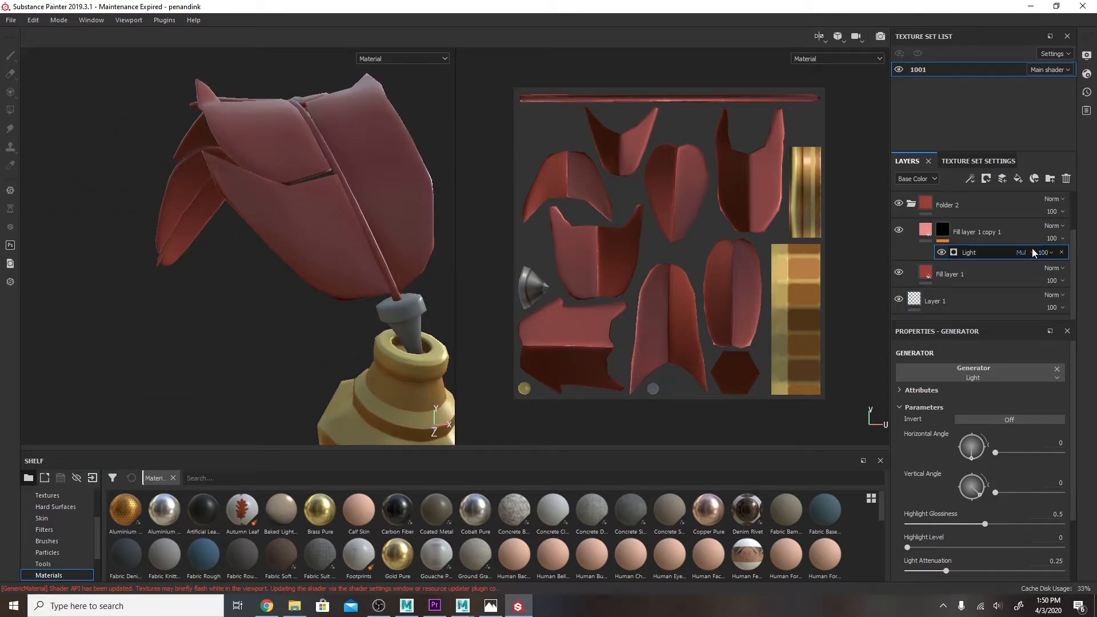
mouse_move(389, 271)
alt+mouse_down()
mouse_move(358, 271)
mouse_move(436, 297)
mouse_move(515, 287)
alt+mouse_up()
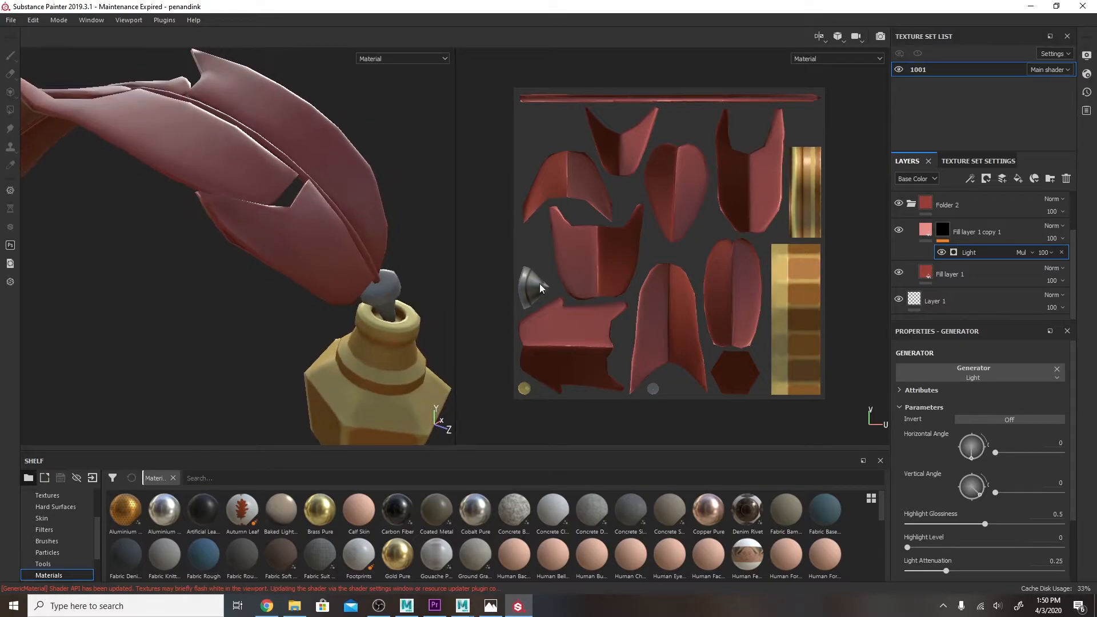
- Set the Light generator's blend mode to Normal and lower its opacity to 49
click(1018, 254)
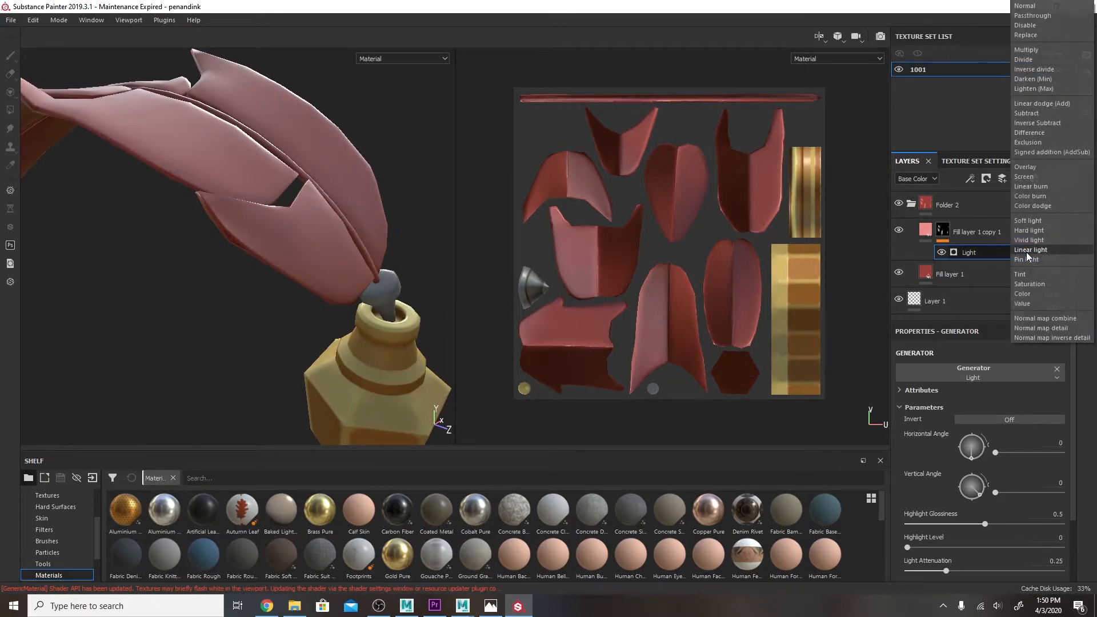
click(1026, 7)
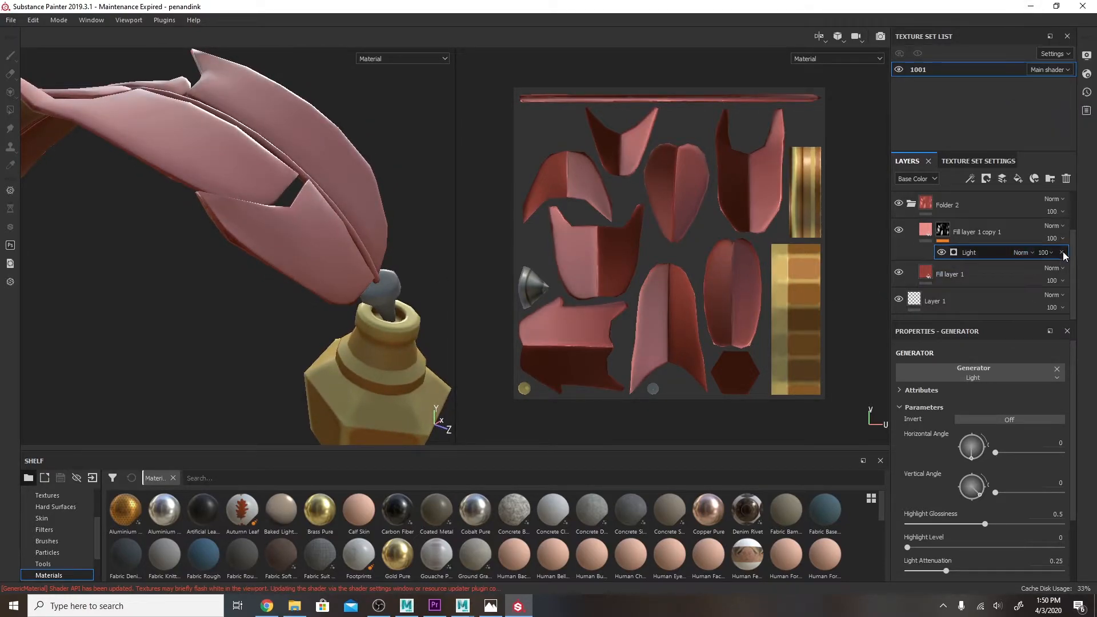
drag(1067, 274, 1065, 278)
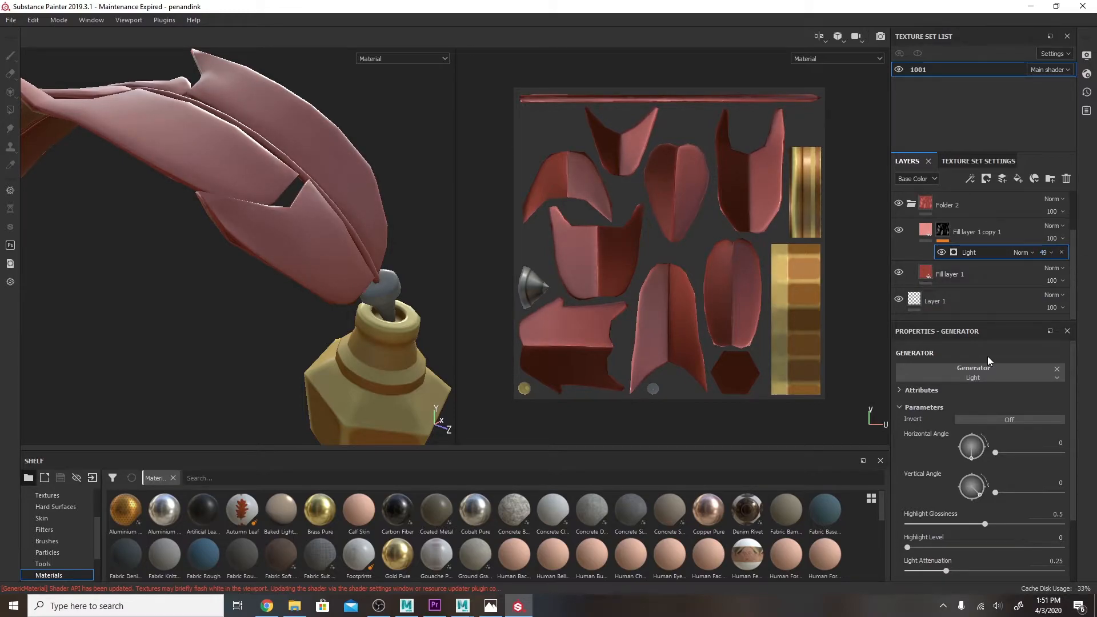
- Duplicate the unmasked red fill layer inside the feather's folder
click(964, 242)
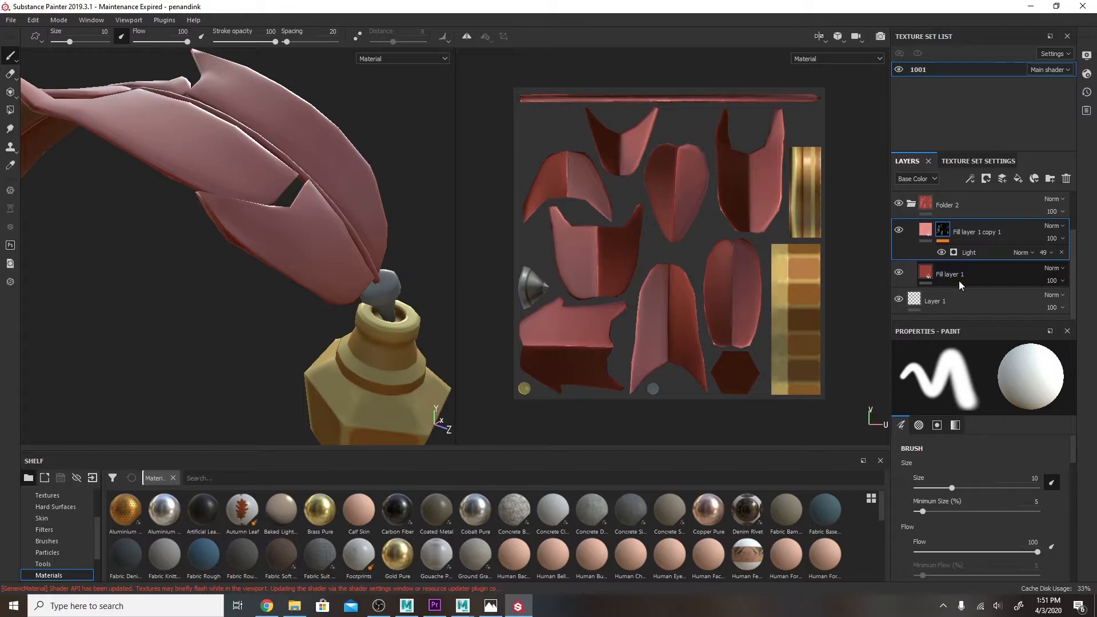
click(1003, 276)
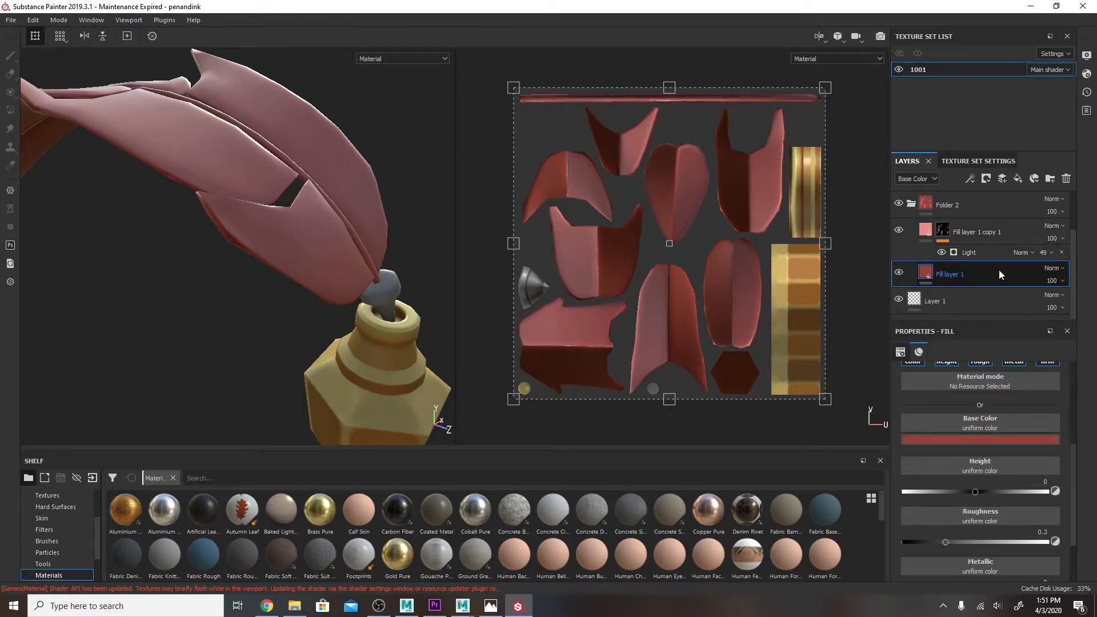
right_click(1007, 276)
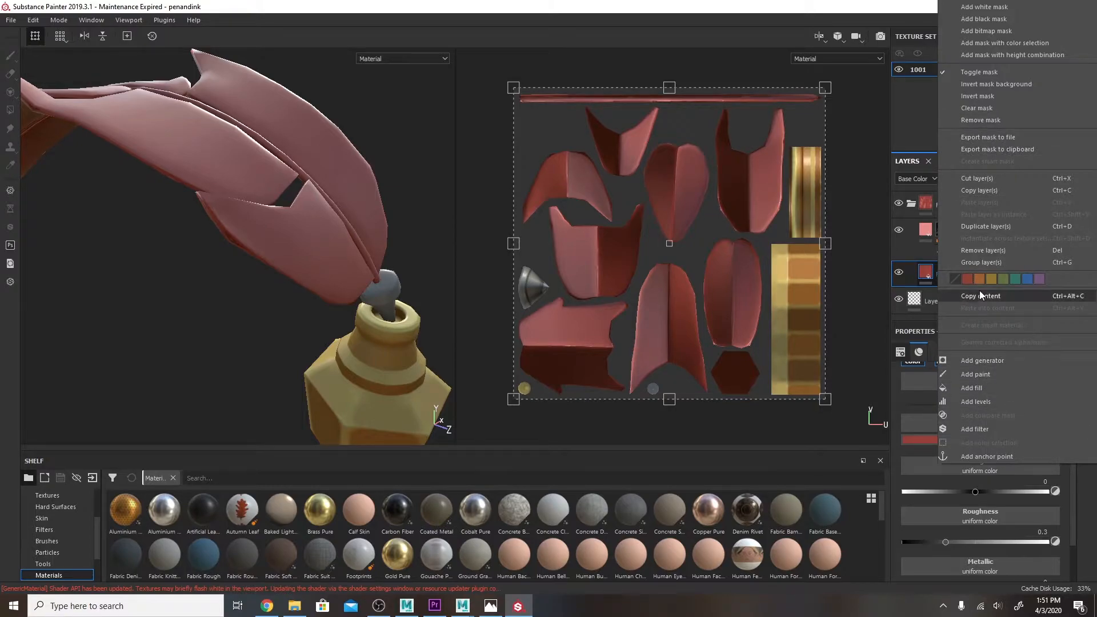
click(1001, 226)
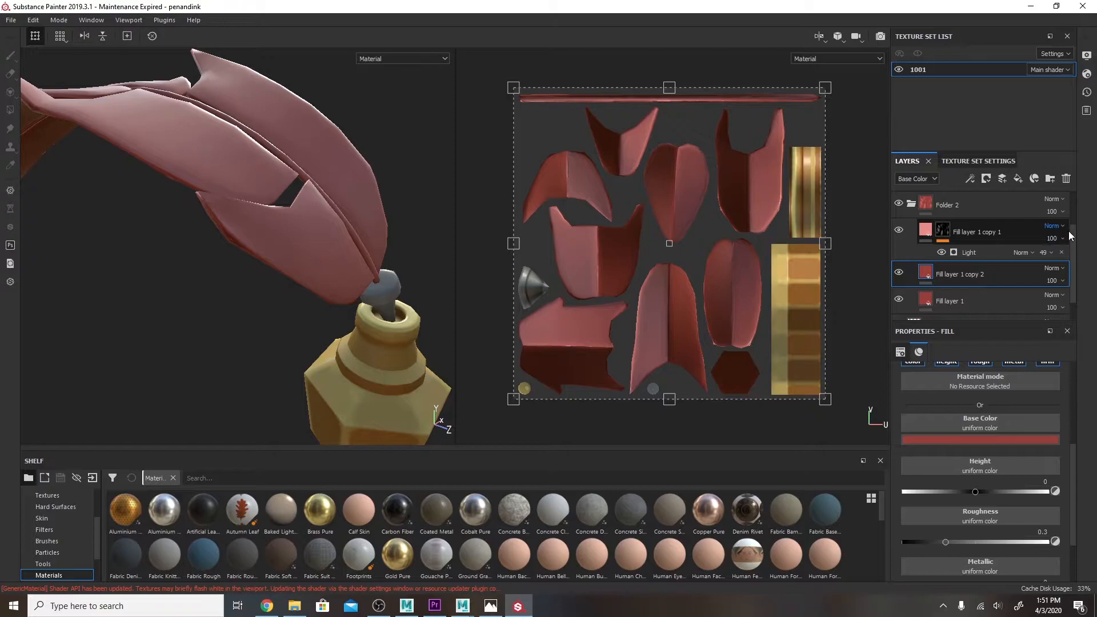
- Try an Ambient Occlusion generator directly on the content of the lowest red fill layer, then undo it
click(941, 277)
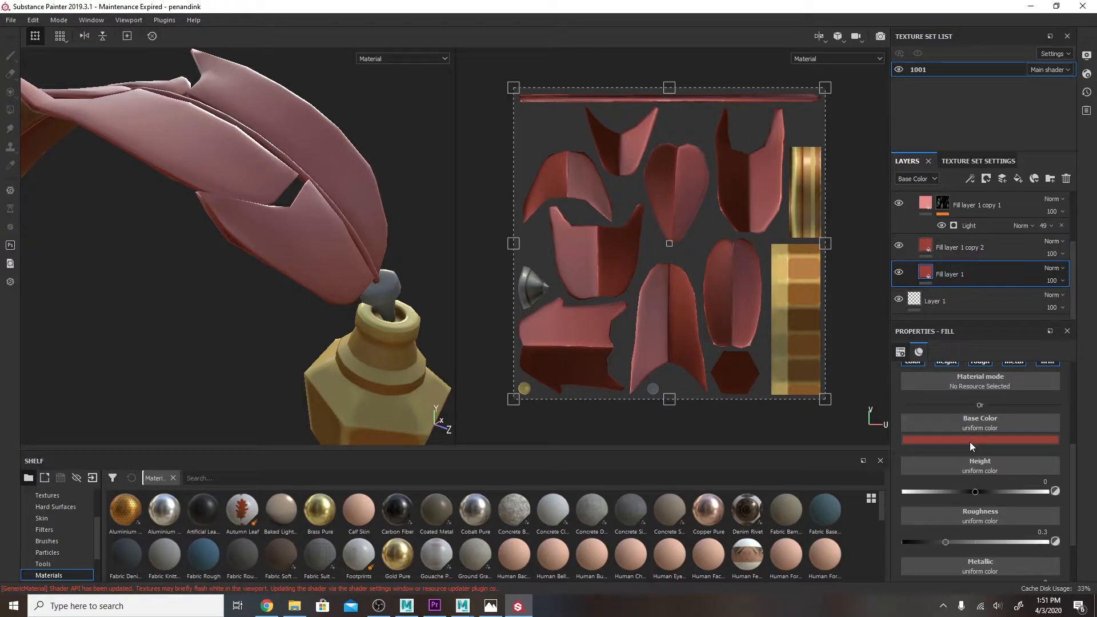
click(968, 179)
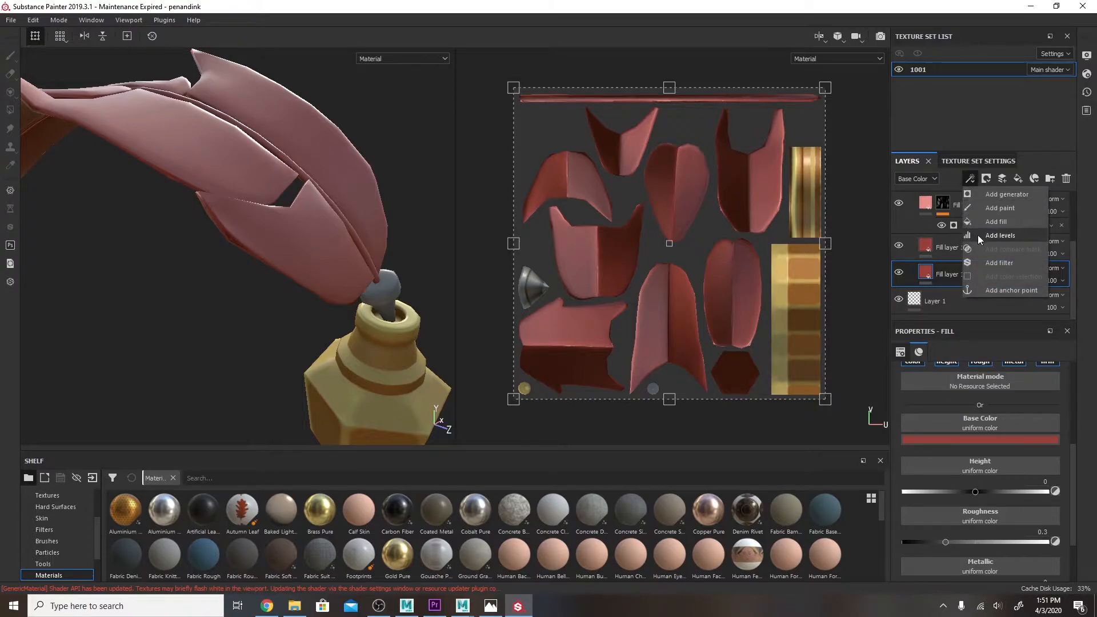
click(988, 195)
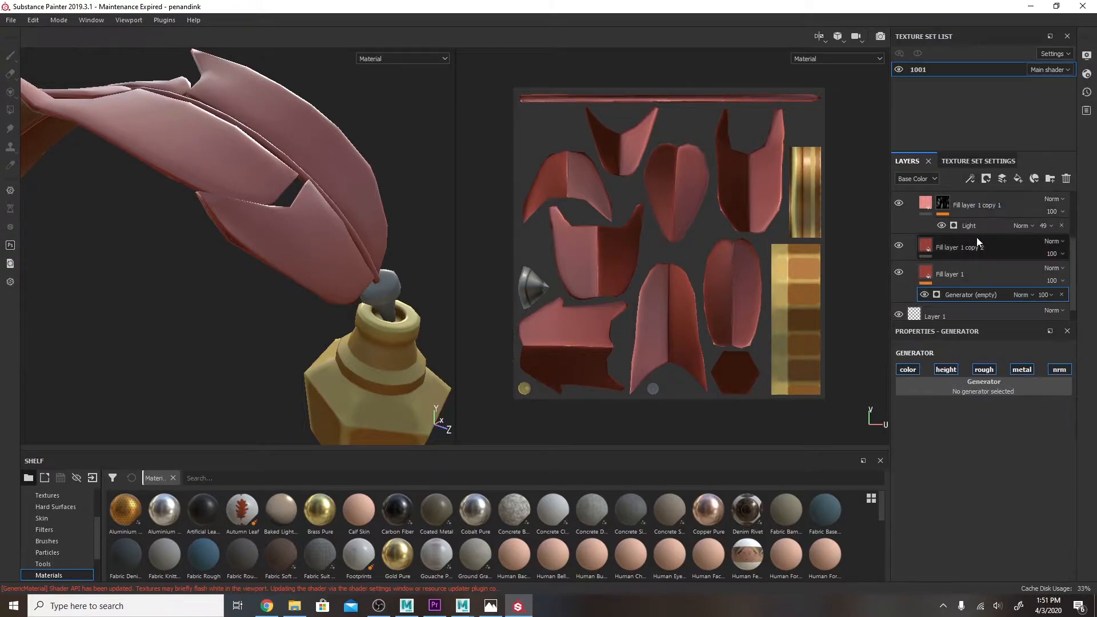
click(967, 388)
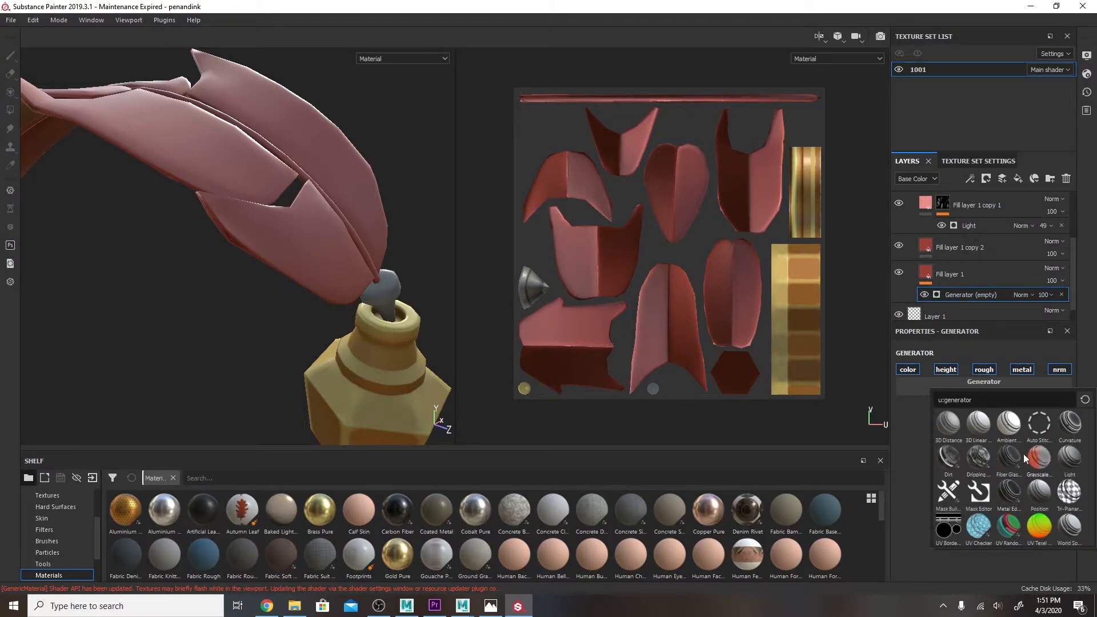
click(1010, 423)
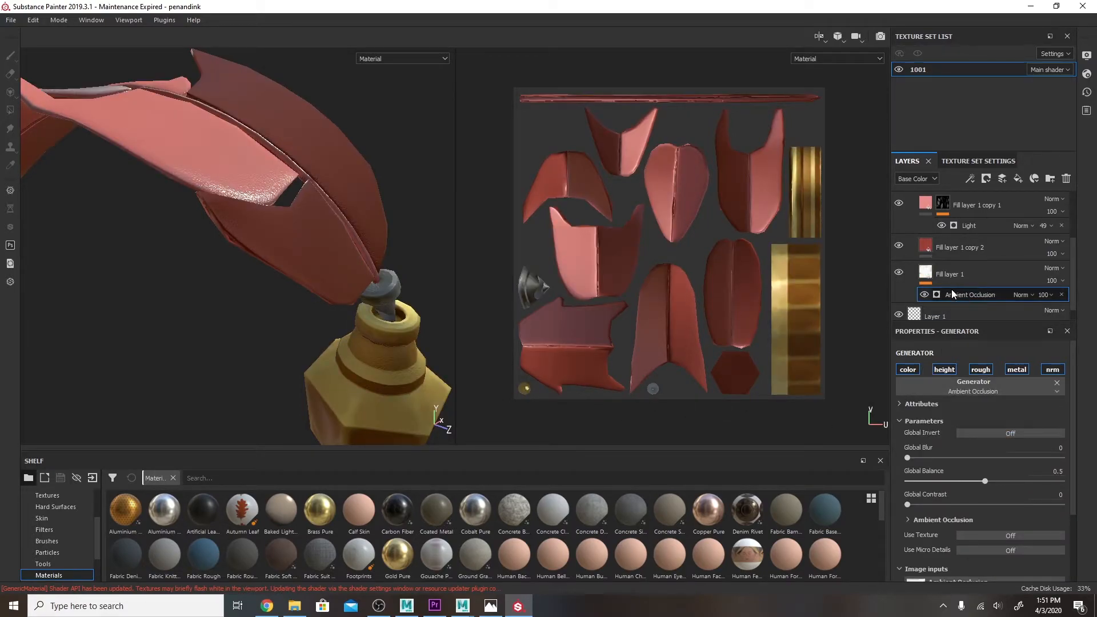
key(ctrl+z)
key(ctrl+z)
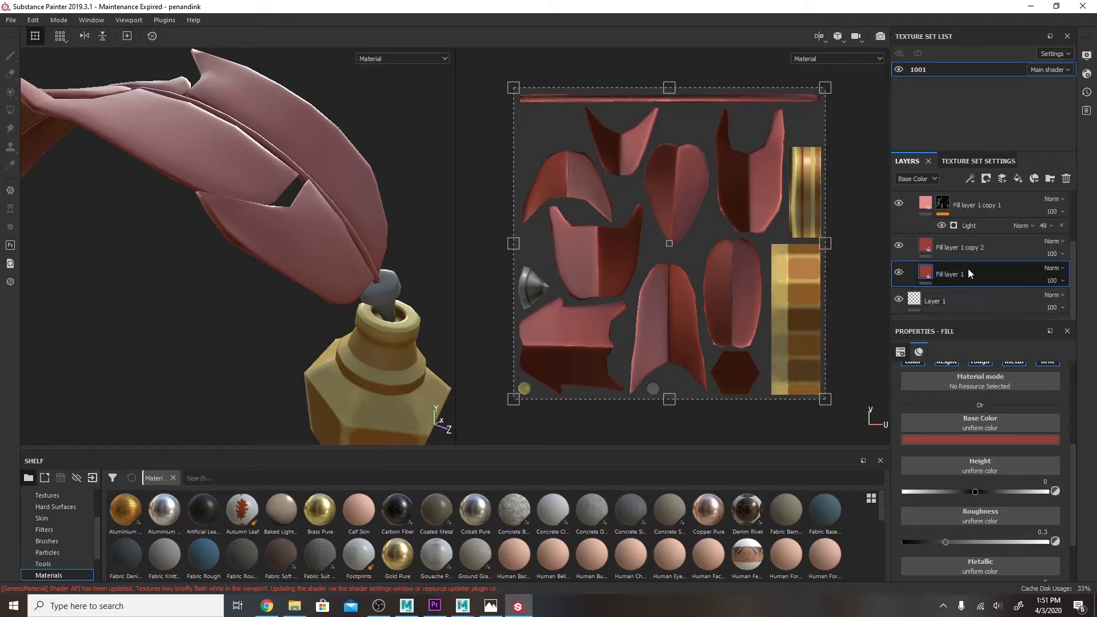
- Add a black mask to the lowest red fill layer and give the mask an Ambient Occlusion generator
click(991, 180)
click(991, 202)
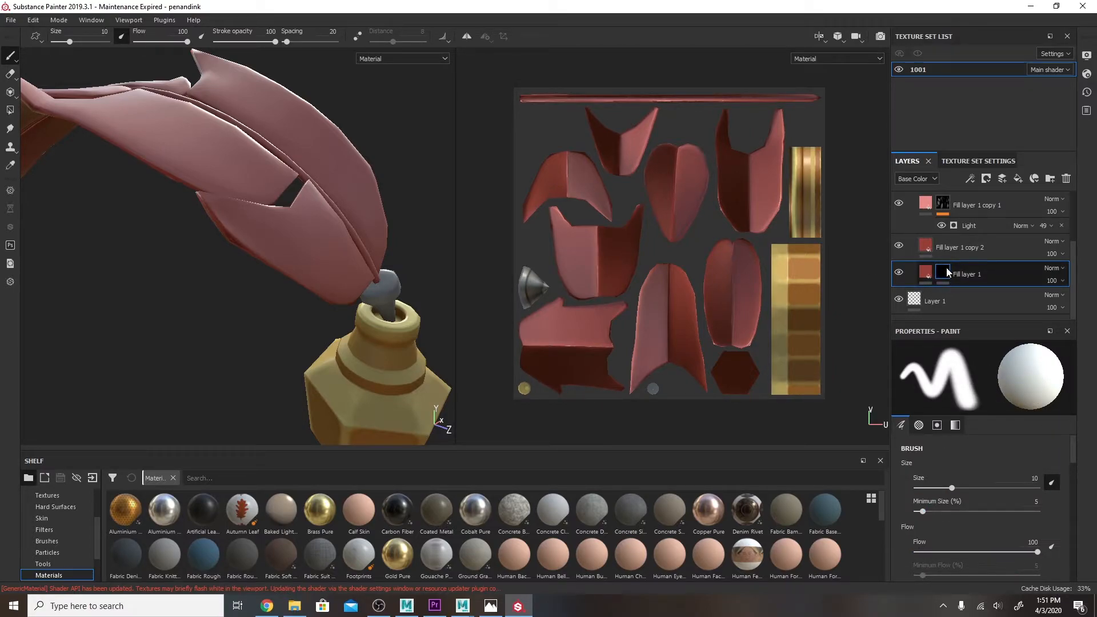
click(970, 179)
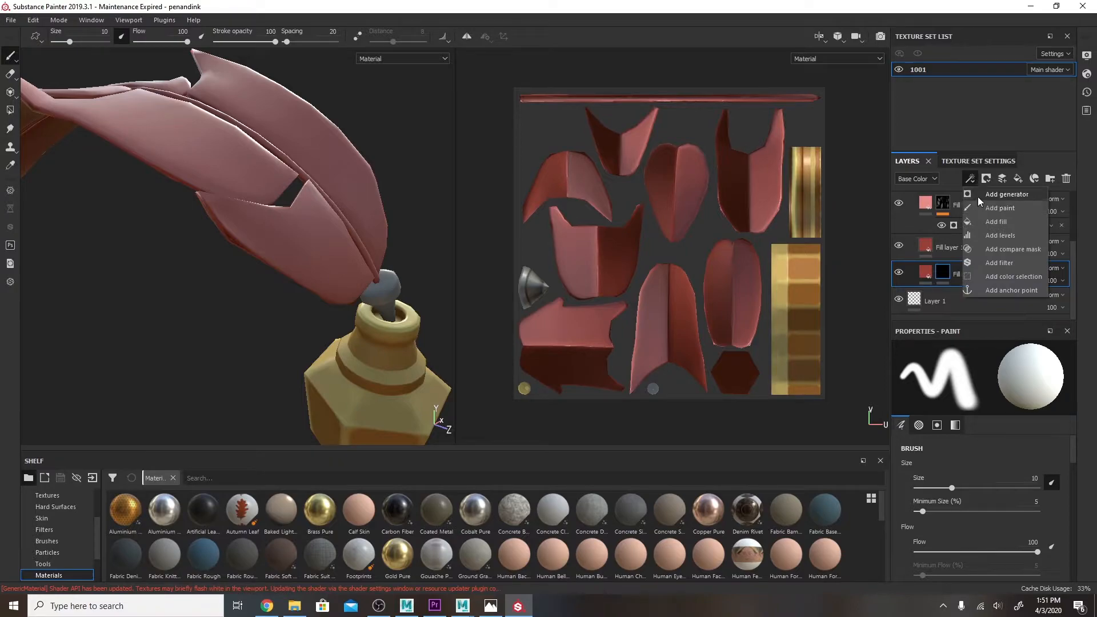
click(978, 195)
click(983, 369)
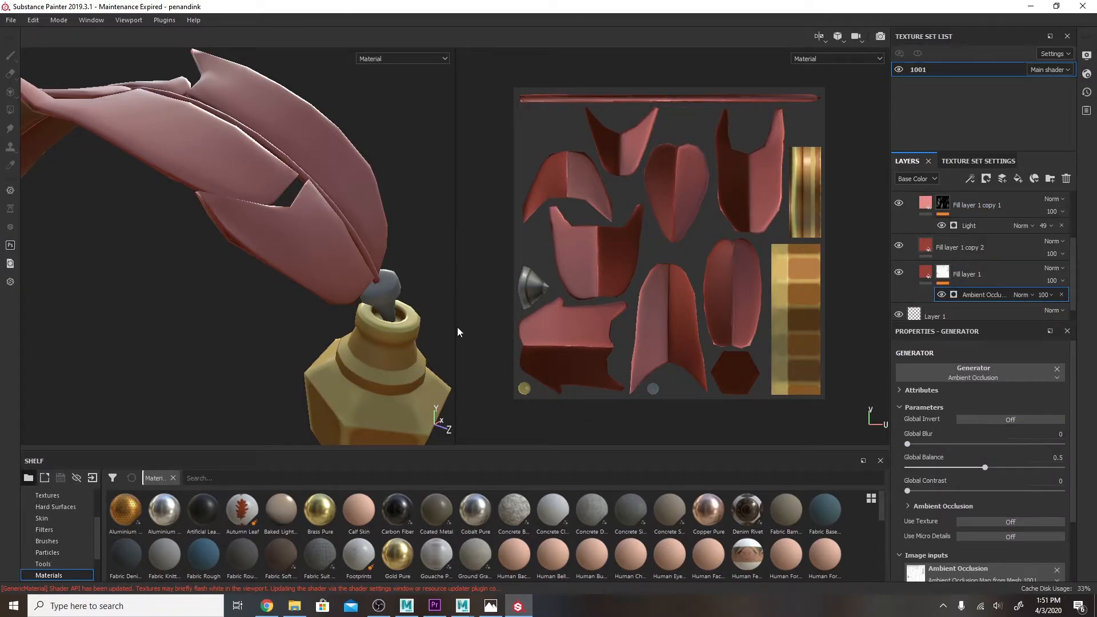
alt+drag(245, 321, 259, 258)
alt+middle_drag(291, 255, 260, 237)
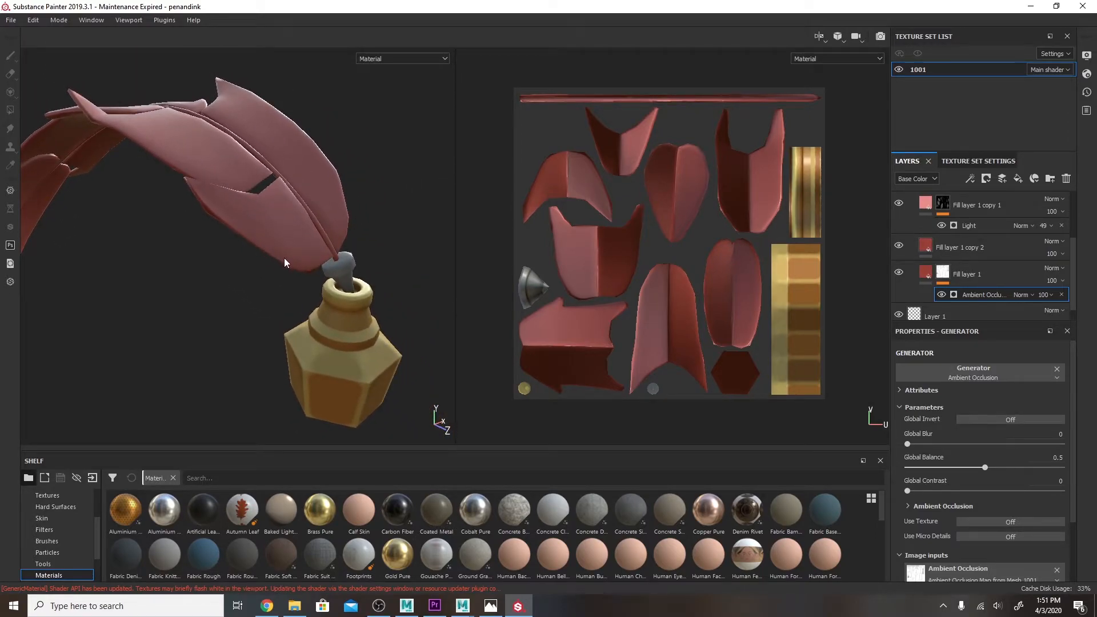
- Show only the base color, recolor the Ambient Occlusion-masked fill layer dark purple, and move it above the unmasked red fill layer
key(c)
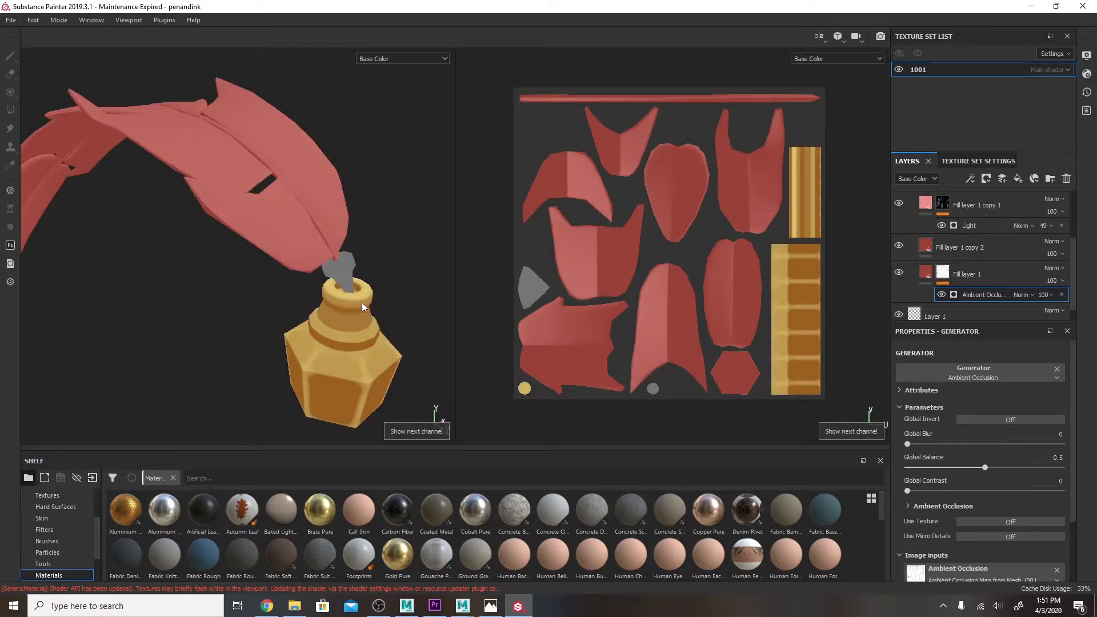
alt+drag(232, 320, 311, 275)
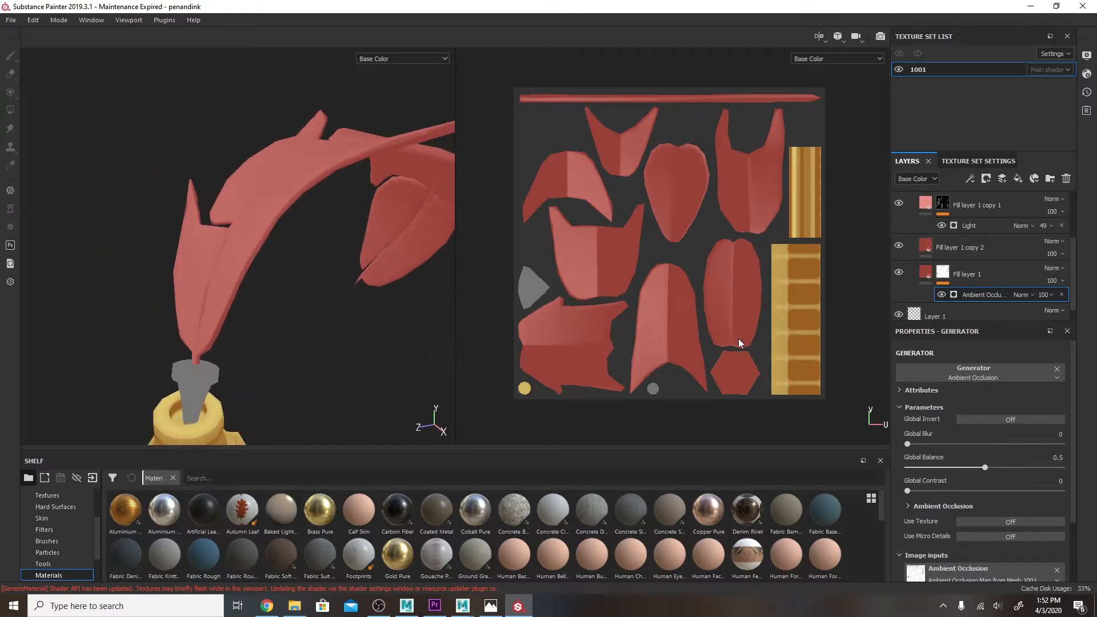
click(930, 274)
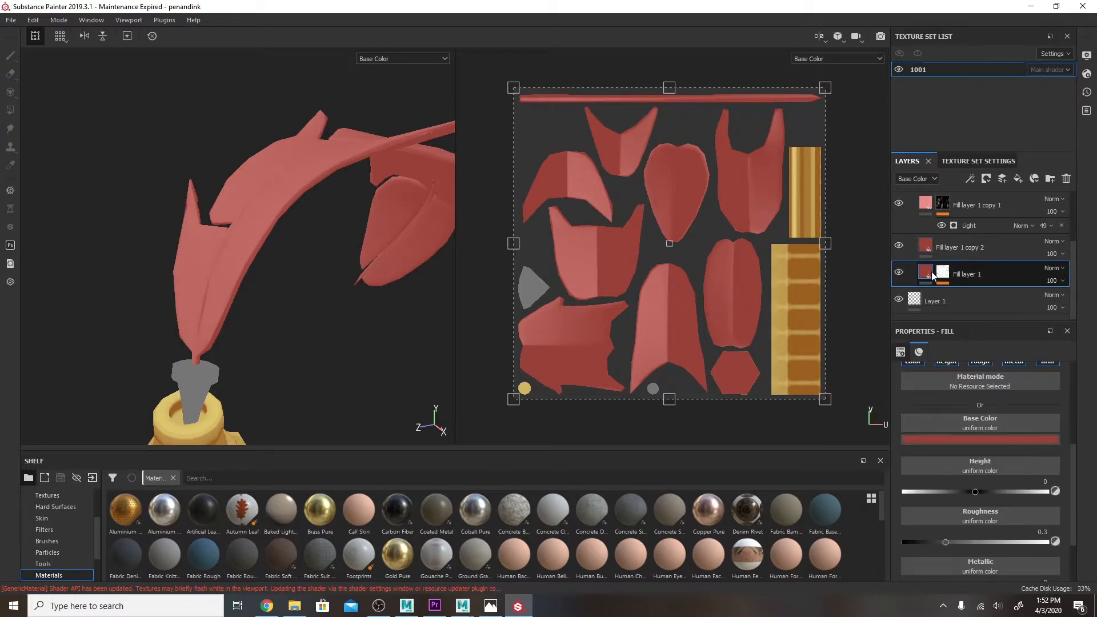
click(976, 440)
drag(1036, 501, 1038, 484)
drag(977, 498, 1031, 529)
drag(1026, 531, 1010, 526)
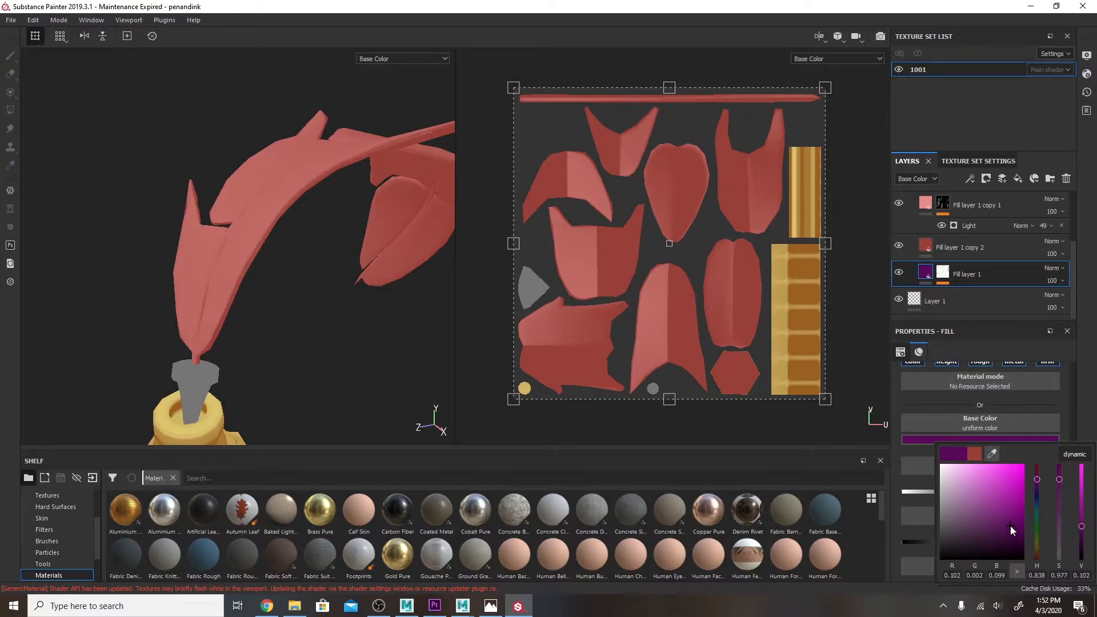
drag(988, 276, 986, 232)
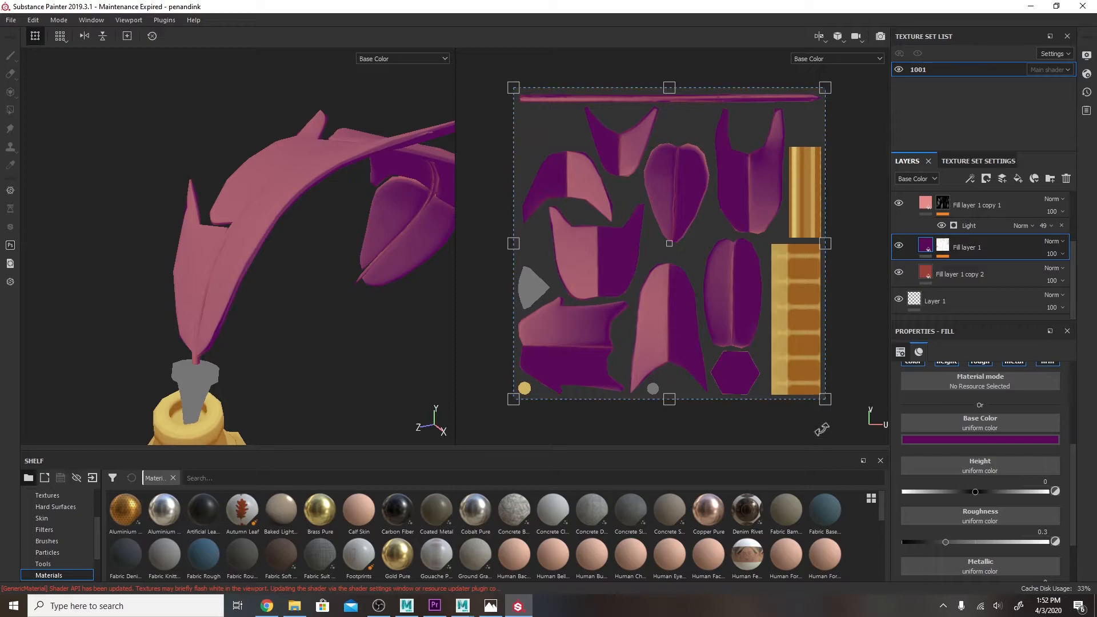
- Set the Ambient Occlusion-masked fill layer's base color to dark maroon with hue 0.955, saturation 0.828 and value 0.093
click(941, 440)
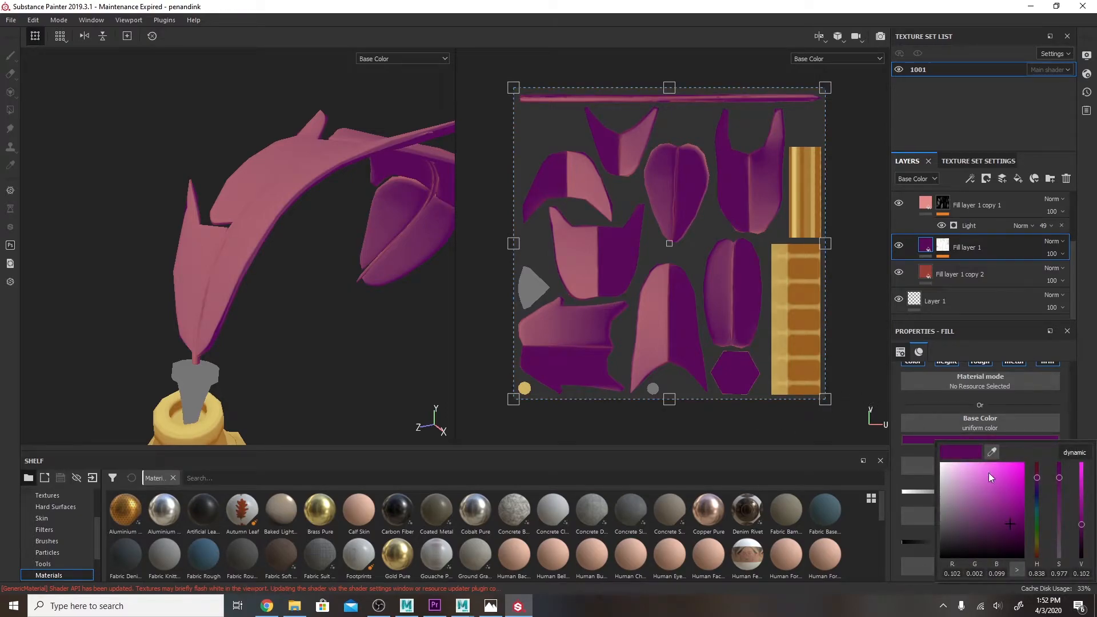
click(1001, 445)
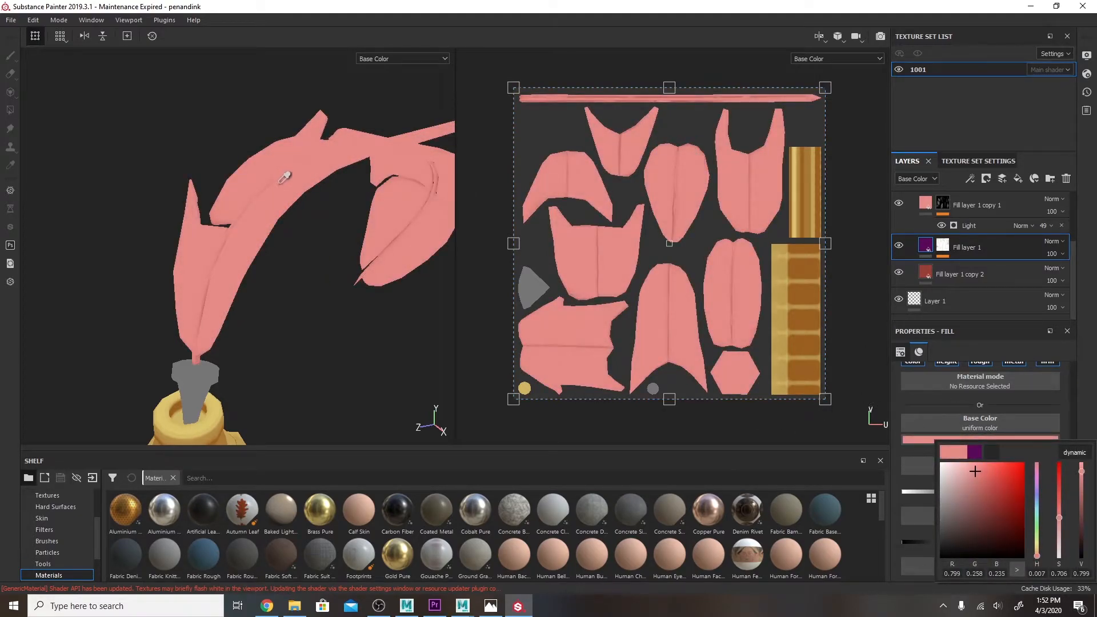
click(577, 340)
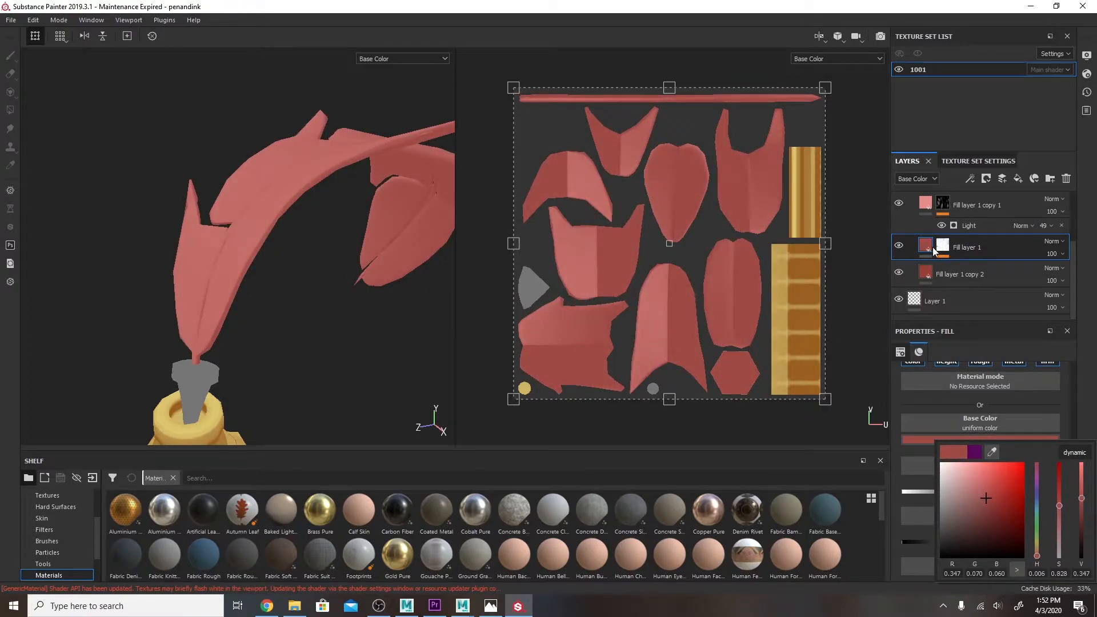
drag(1037, 485, 1040, 499)
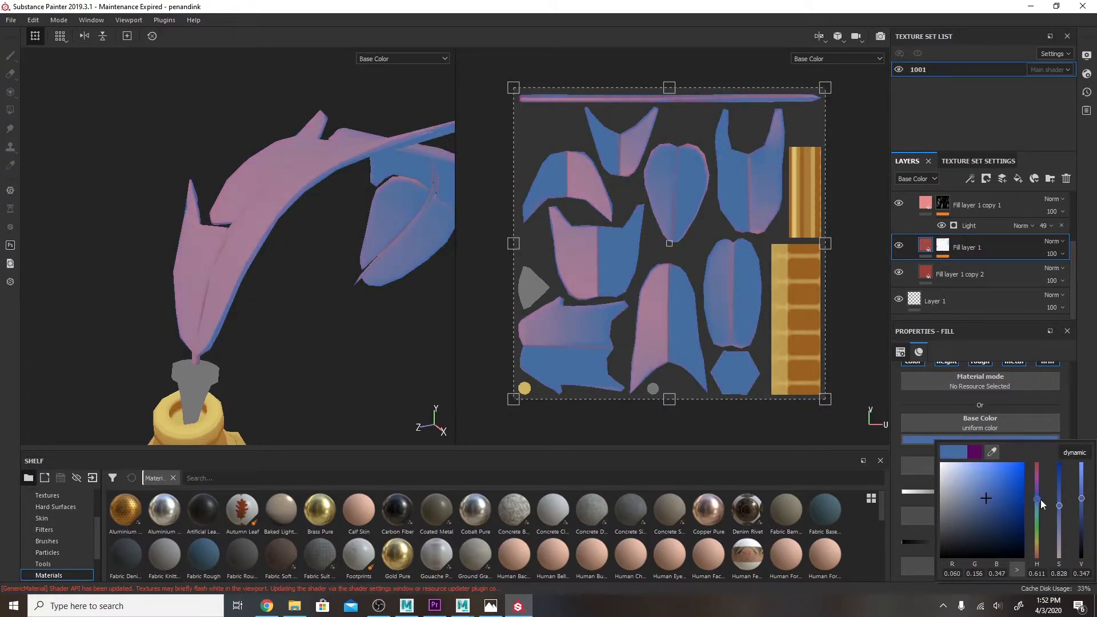
click(498, 607)
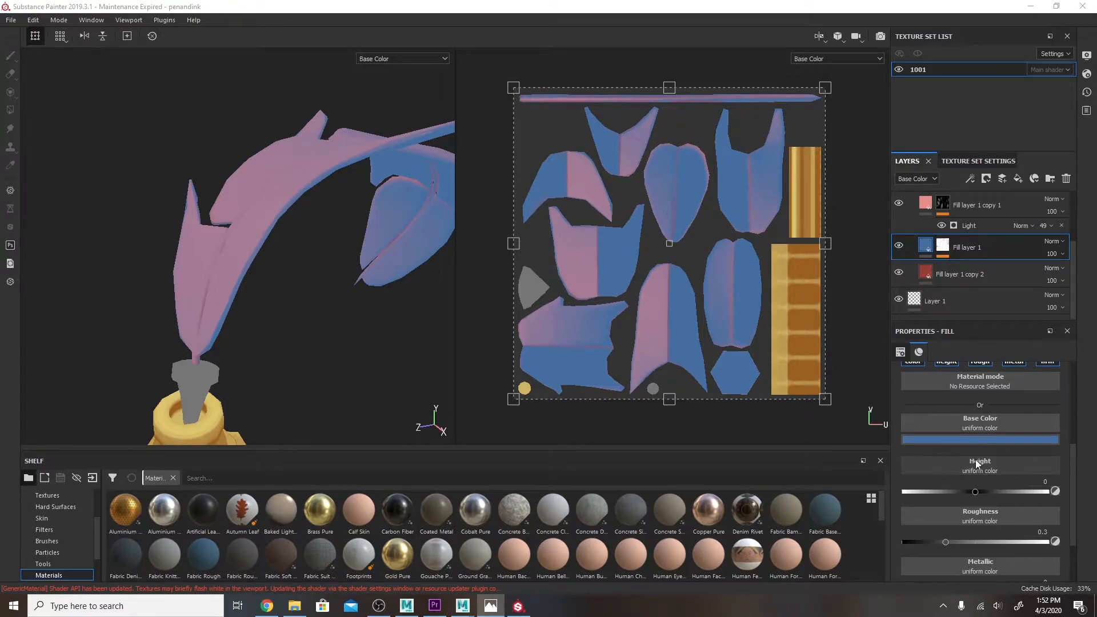
click(974, 439)
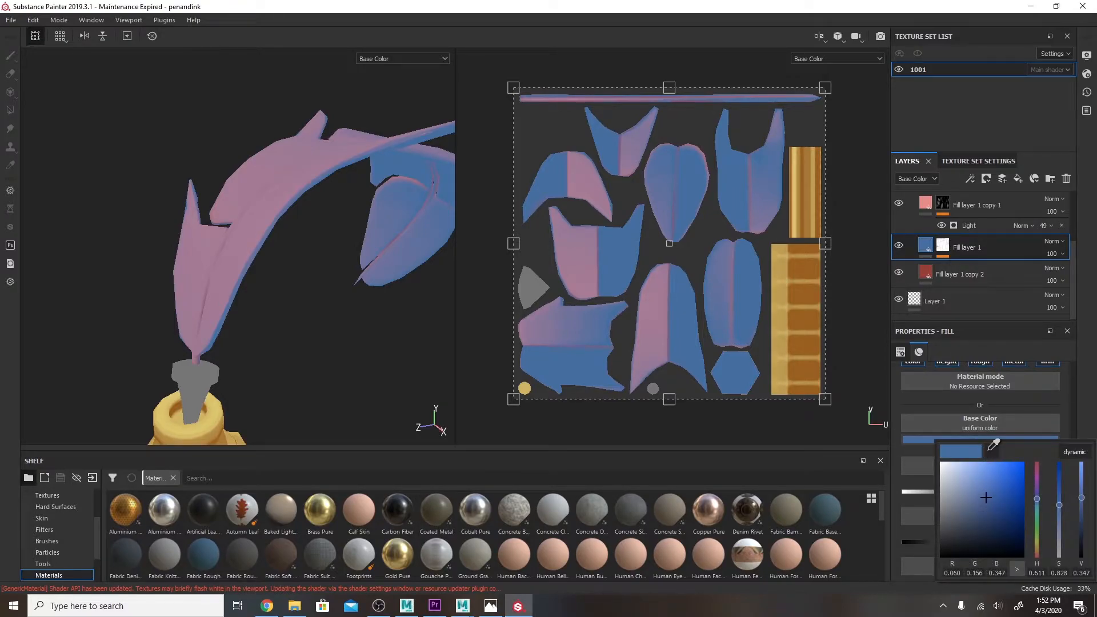
click(993, 444)
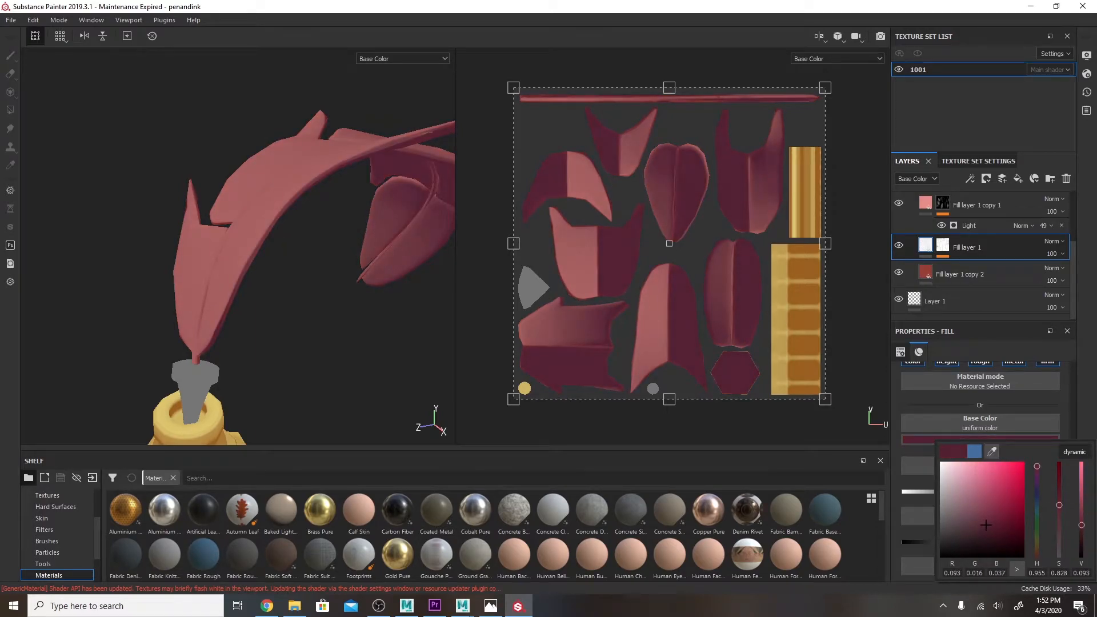
- Check the feather with the unmasked red layer toggled, and try the Multiply blend mode on the maroon fill layer
mouse_move(88, 244)
alt+mouse_down()
mouse_move(219, 253)
mouse_move(355, 237)
mouse_move(210, 229)
mouse_move(343, 162)
mouse_move(353, 183)
mouse_move(327, 210)
mouse_move(301, 177)
mouse_move(155, 182)
mouse_move(274, 186)
mouse_move(338, 139)
mouse_move(336, 208)
mouse_move(209, 291)
mouse_move(240, 286)
alt+mouse_up()
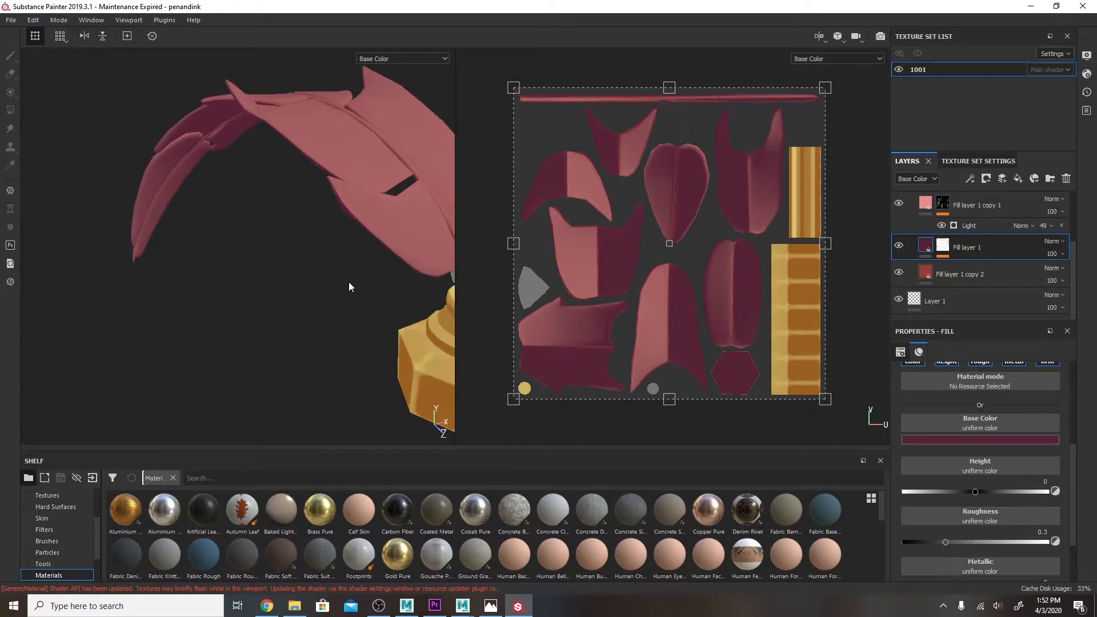
click(898, 273)
click(897, 274)
alt+drag(351, 189, 306, 218)
click(1051, 242)
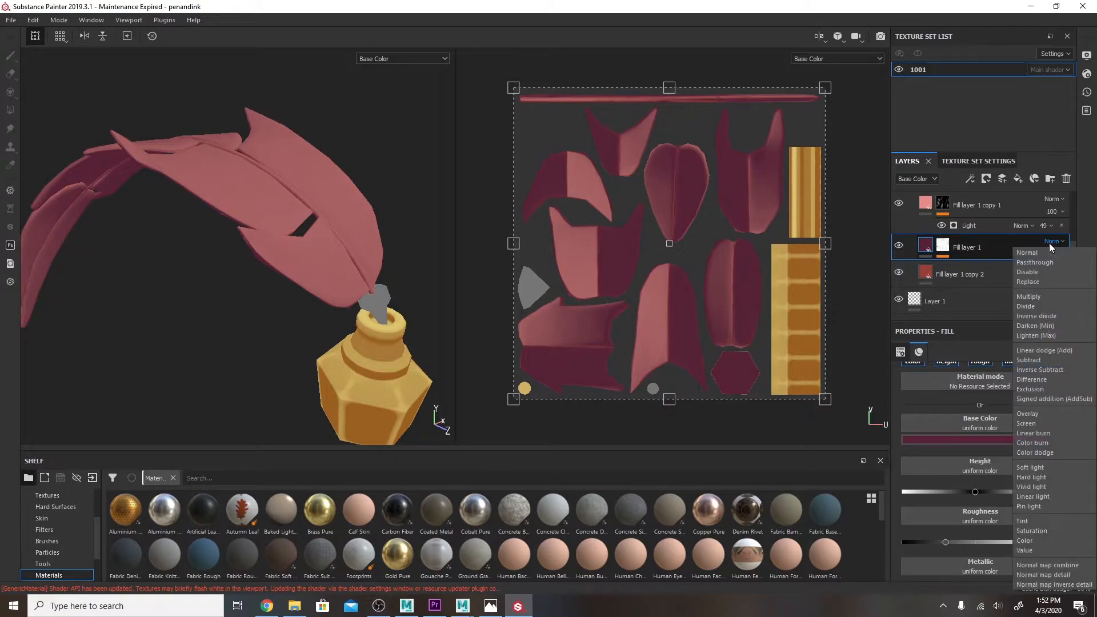
click(1040, 297)
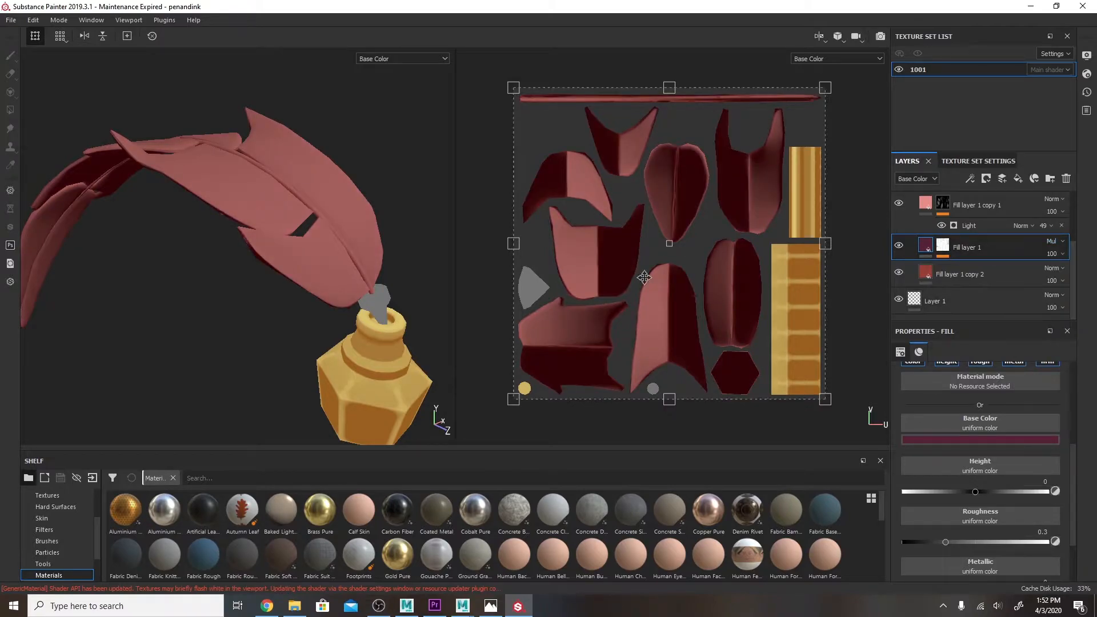
alt+drag(262, 252, 332, 233)
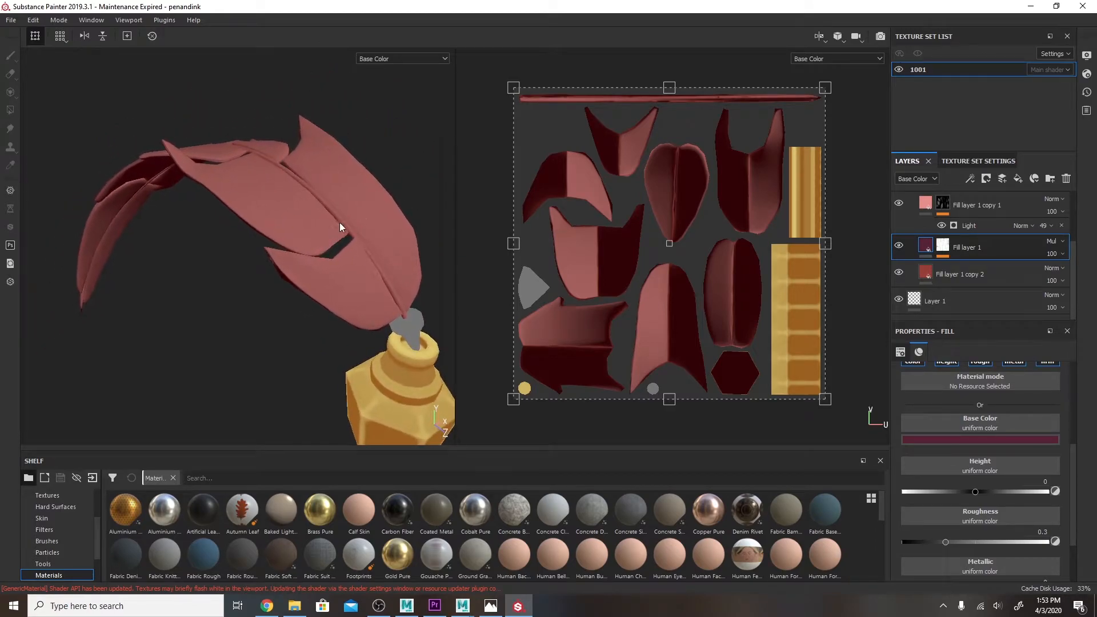
- Change the highlight fill layer's base color to light orange, RGB 0.965, 0.418, 0.122
click(914, 199)
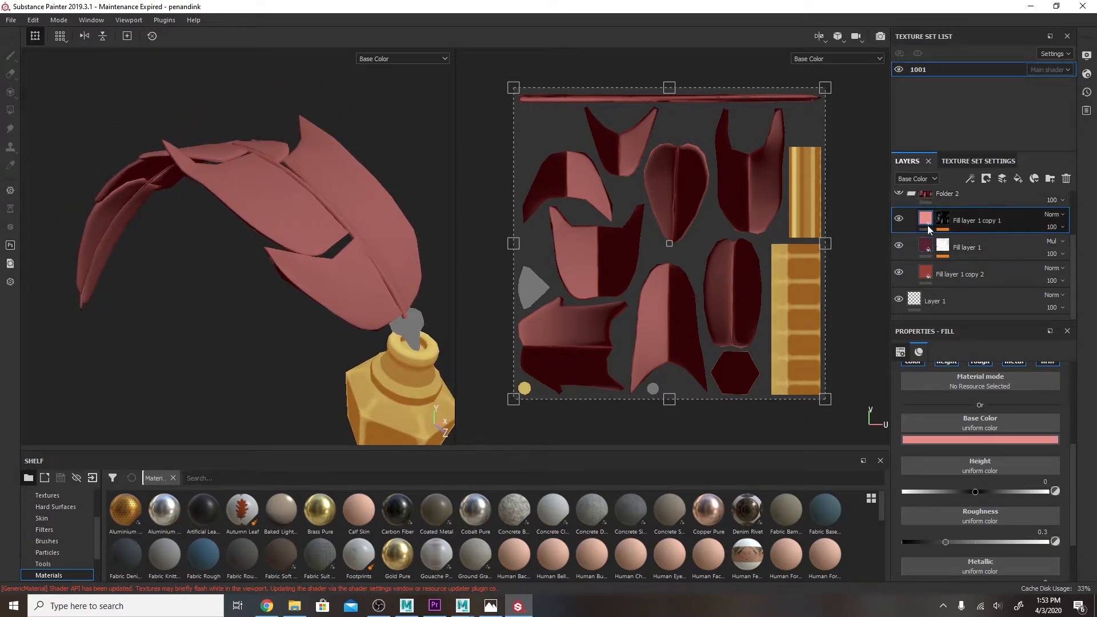
click(989, 440)
drag(991, 452, 735, 372)
drag(1000, 541, 991, 465)
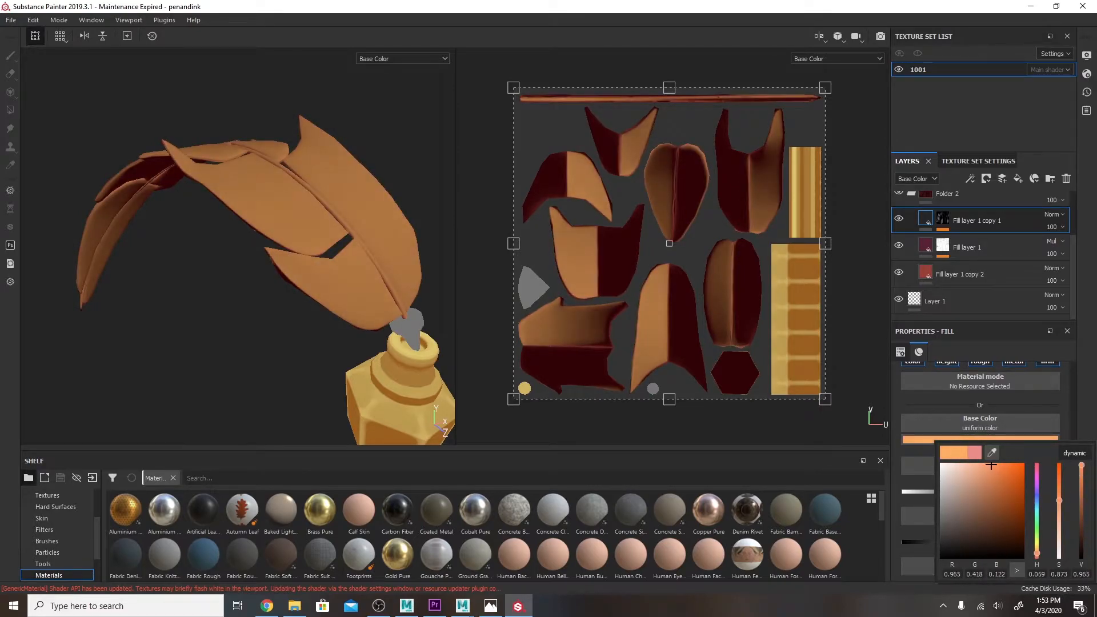
- Try various blend modes on the orange highlight layer, including Screen, Soft light, Lighten (Max) and Linear light
click(1054, 215)
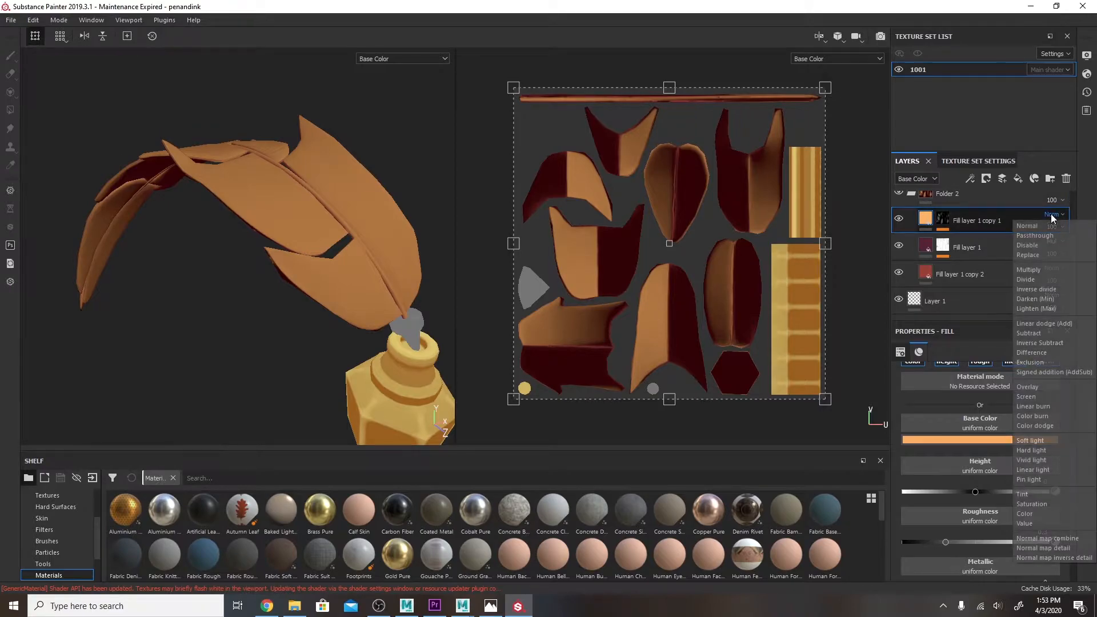
click(1036, 400)
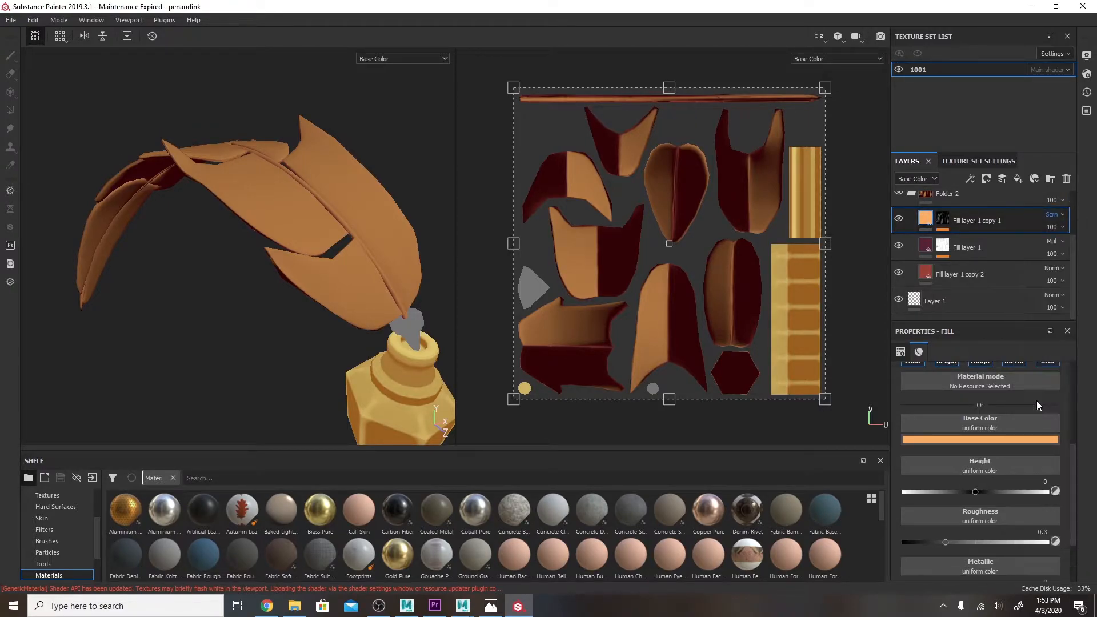
click(1060, 215)
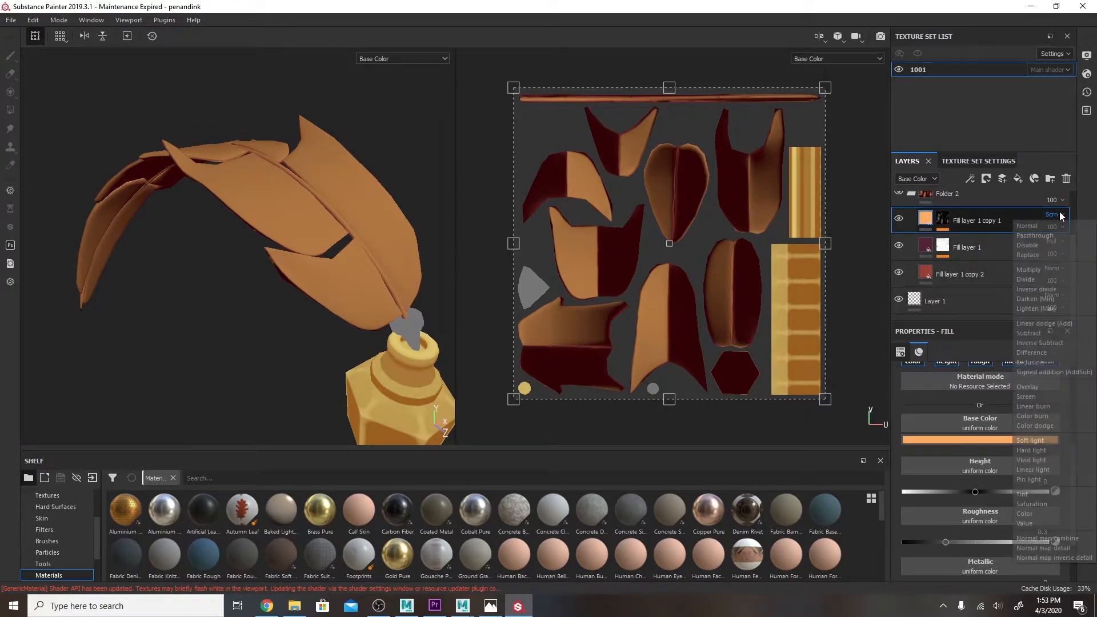
click(1045, 440)
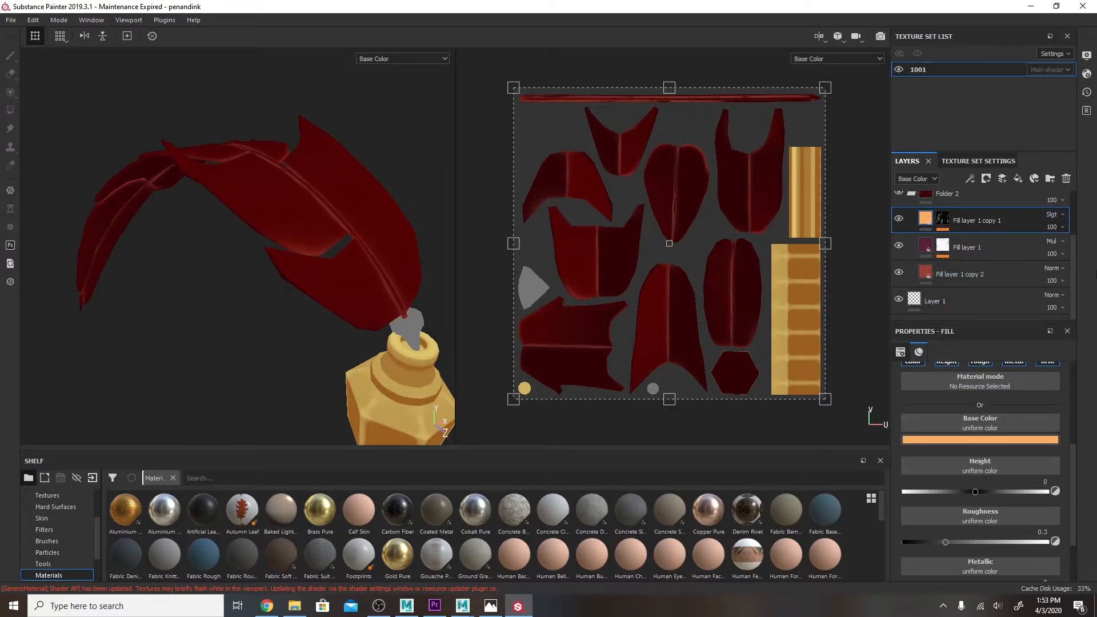
click(1050, 217)
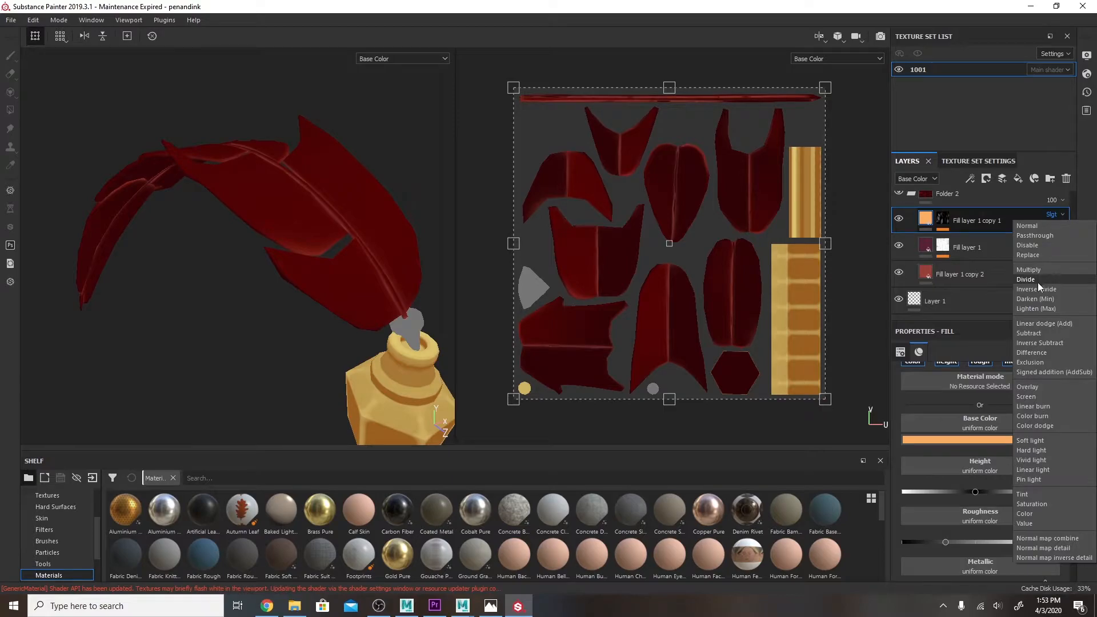
click(1033, 309)
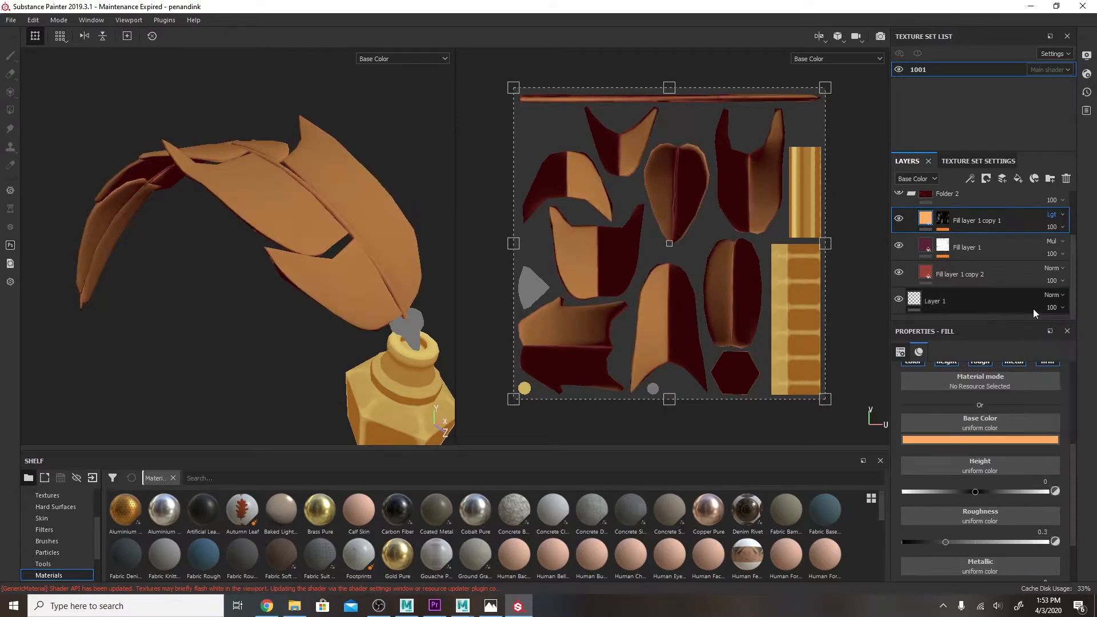
click(1057, 215)
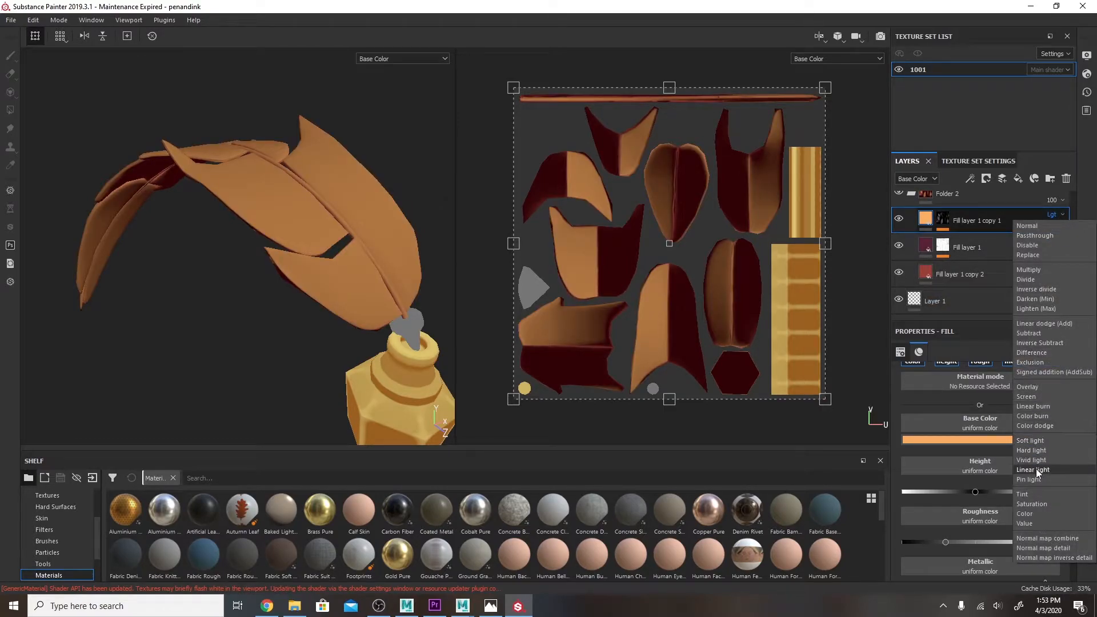
click(1036, 469)
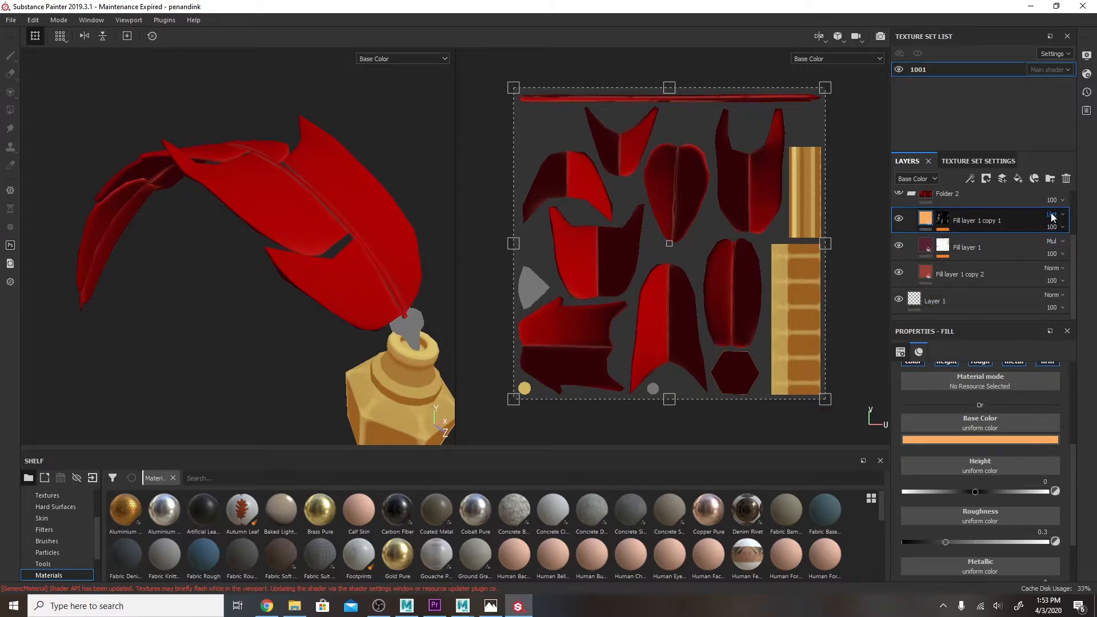
scroll(1053, 215, down, 5)
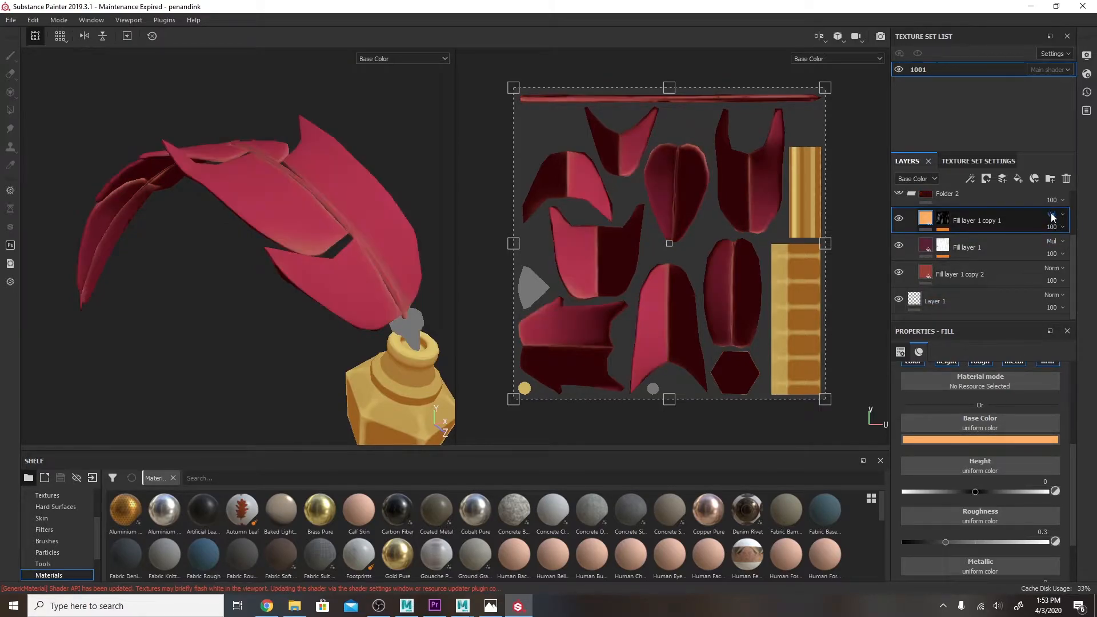
scroll(1052, 216, down, 2)
scroll(1053, 216, down, 4)
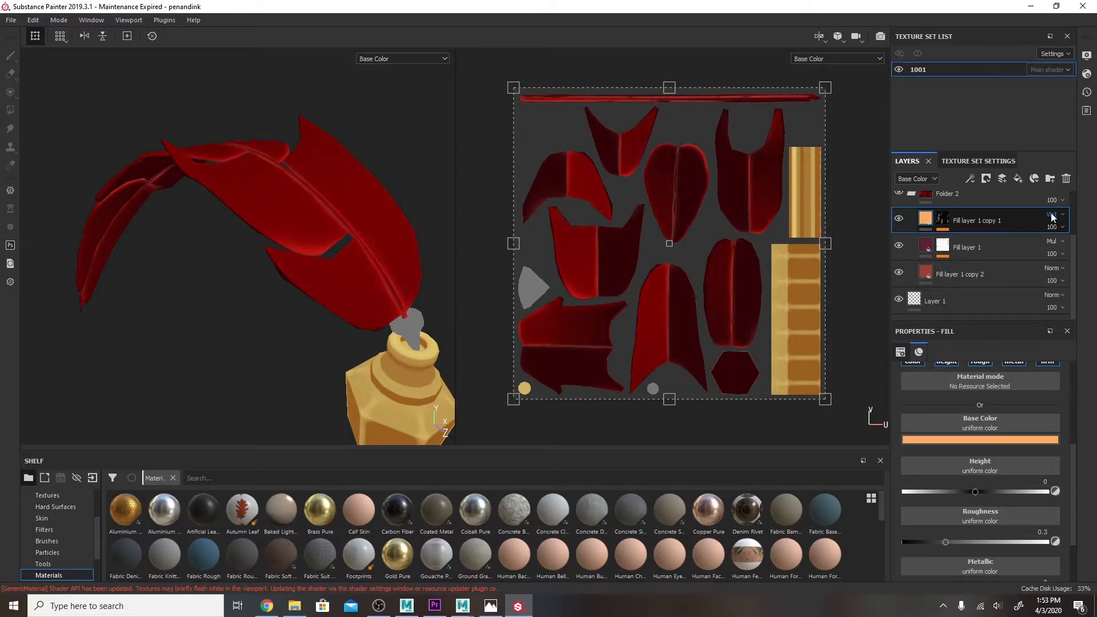
scroll(1053, 216, down, 2)
scroll(1052, 216, down, 1)
scroll(1051, 216, up, 2)
- Try Soft light on the orange highlight layer and raise the opacity of its mask's Light generator to 100
click(1051, 215)
click(1051, 226)
click(1052, 227)
mouse_move(1079, 247)
mouse_down()
mouse_move(1062, 251)
mouse_move(1092, 261)
mouse_up()
click(1051, 215)
click(1041, 440)
click(943, 219)
click(1049, 241)
- Set the orange highlight layer's blend mode to Lighten (Max) and lower the layer's opacity to 15
click(1052, 214)
click(1051, 225)
click(1053, 215)
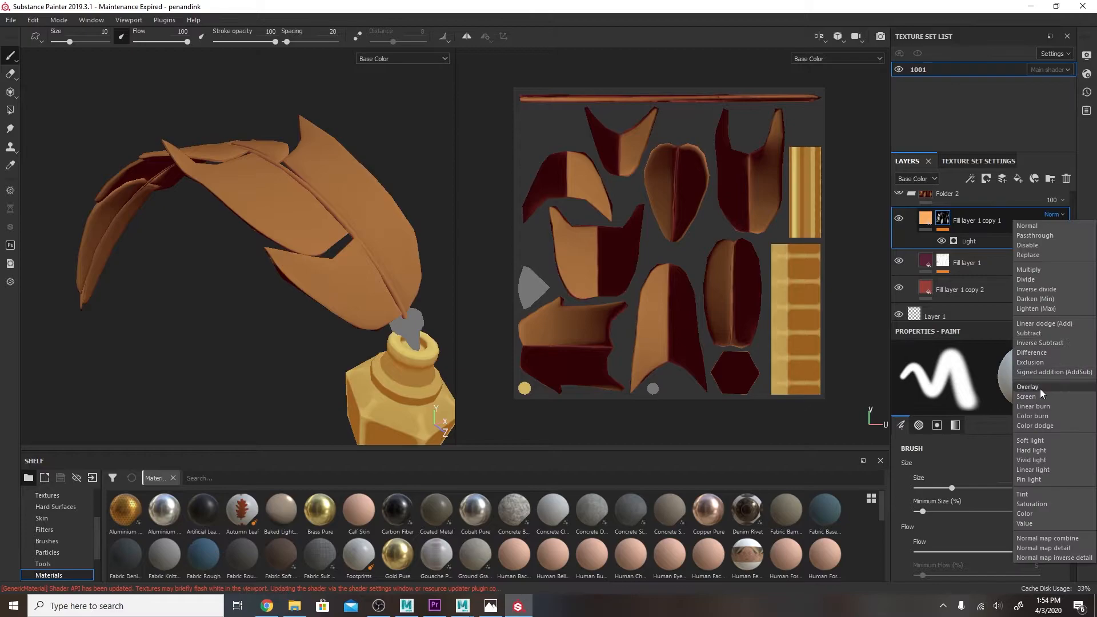
click(1030, 440)
click(1052, 215)
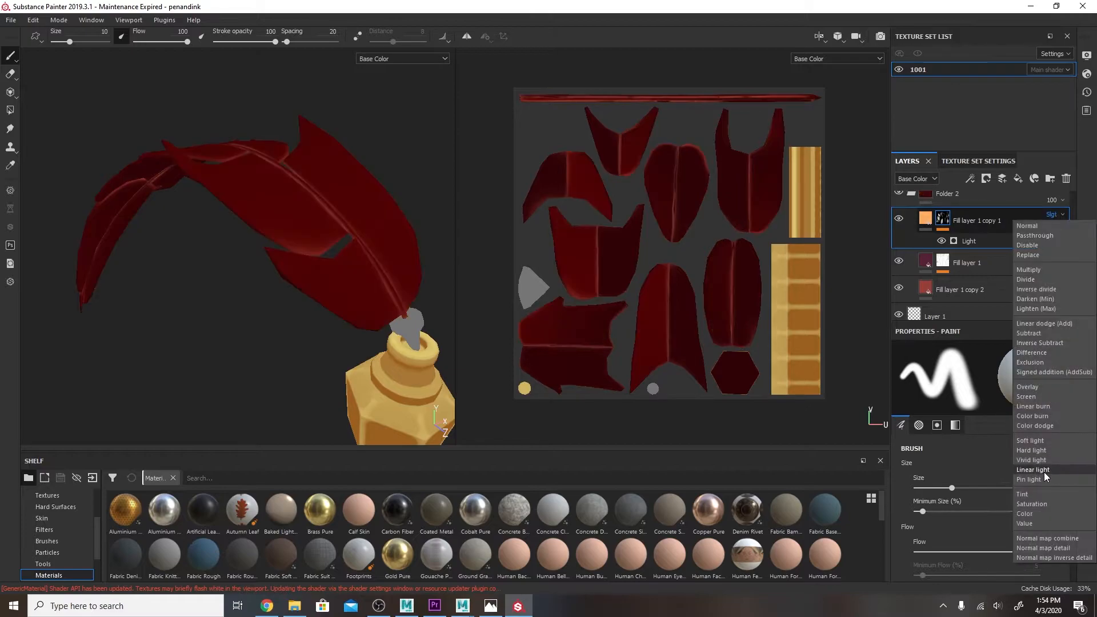
click(1036, 308)
click(1051, 226)
drag(1067, 248, 1048, 250)
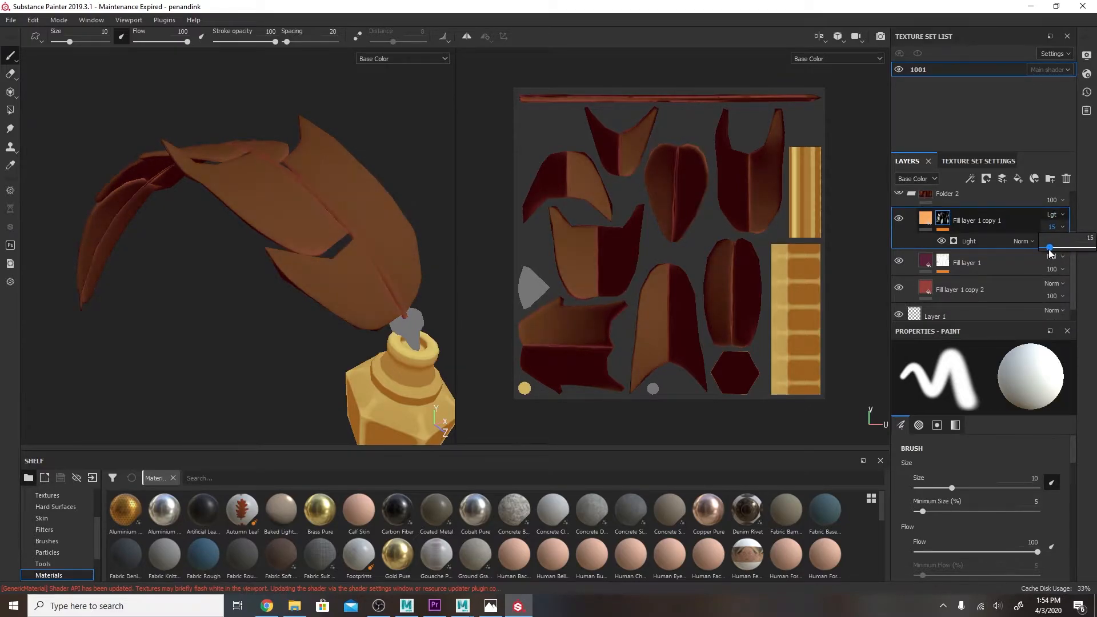
- Compare the feather with and without the maroon fill layer, and set that layer's blend mode to Normal
click(898, 261)
alt+drag(315, 283, 337, 245)
click(898, 261)
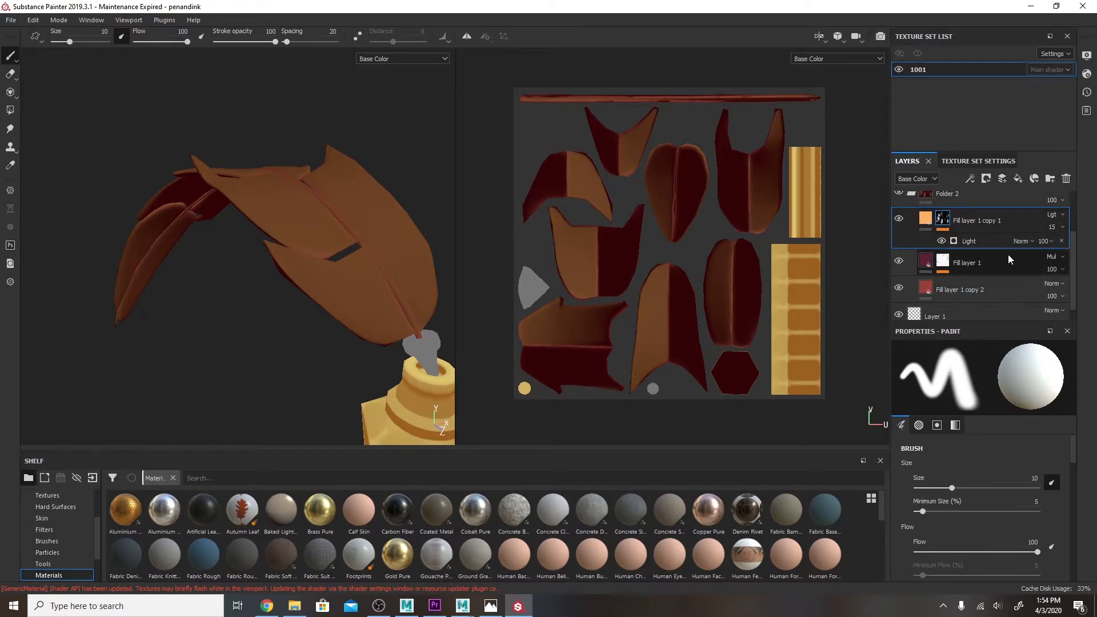
click(1055, 259)
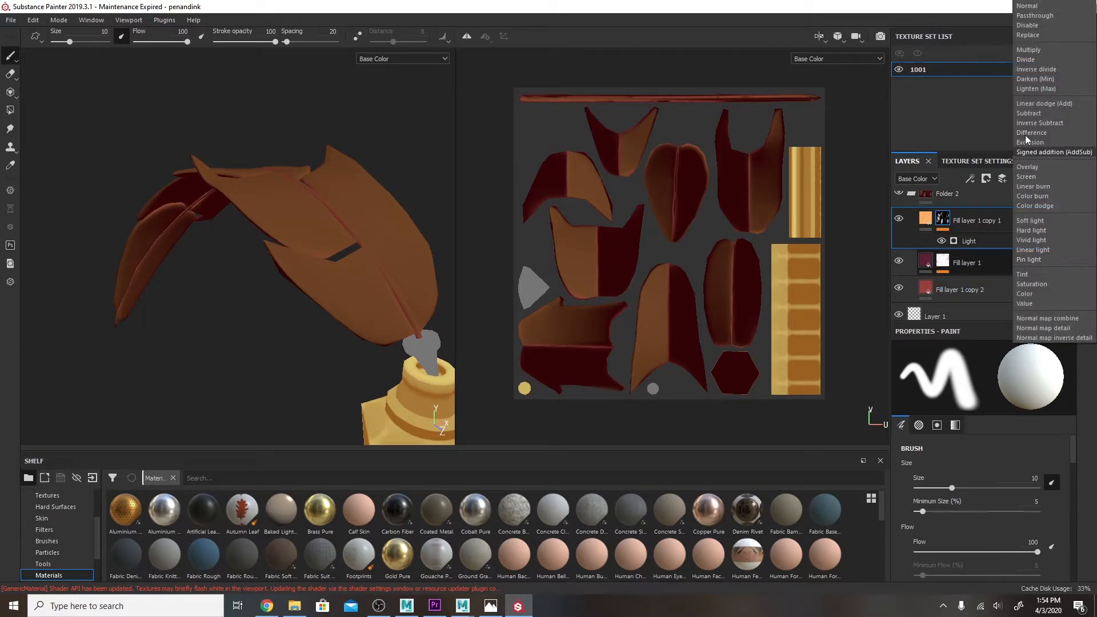
click(1026, 5)
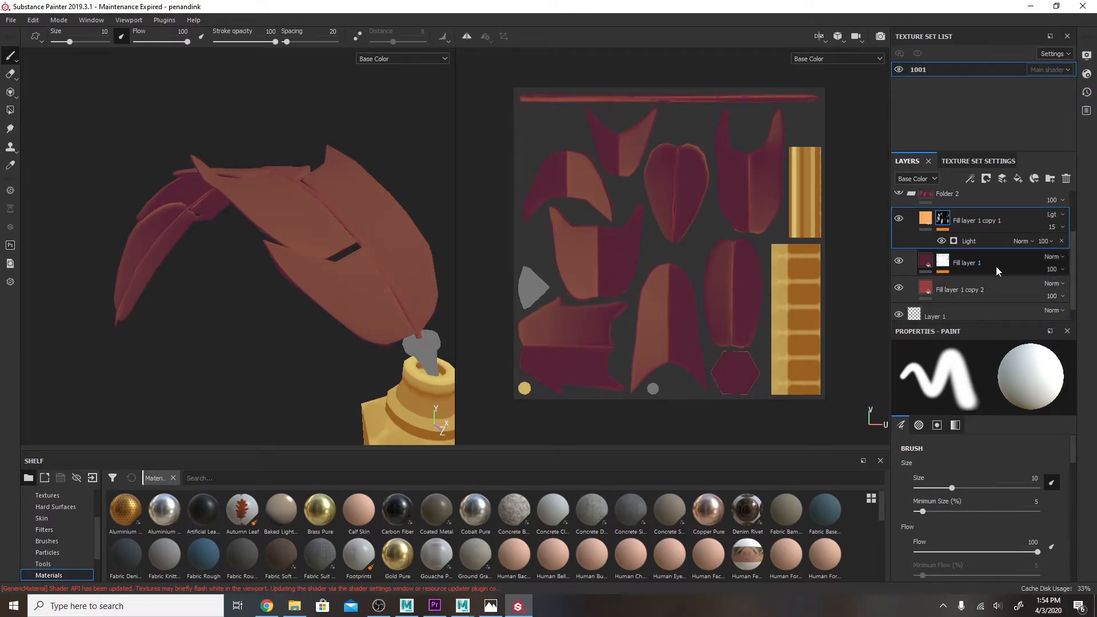
- Adjust the Ambient Occlusion generator on Fill layer 1's mask to global balance 0.79, contrast 0.43 and blur 4.58
click(898, 288)
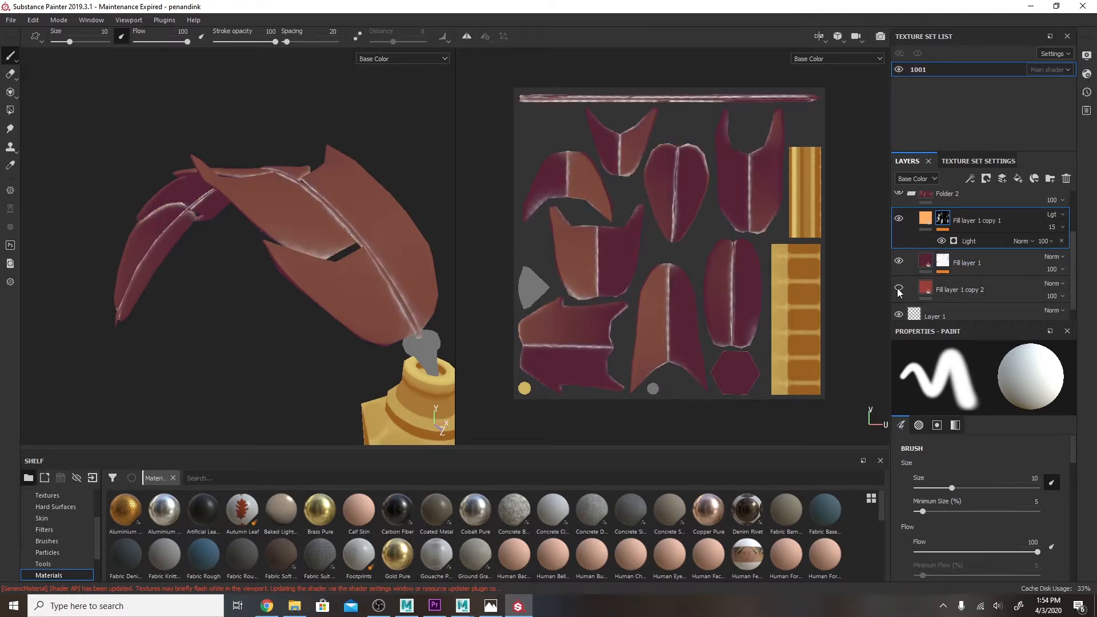
click(898, 289)
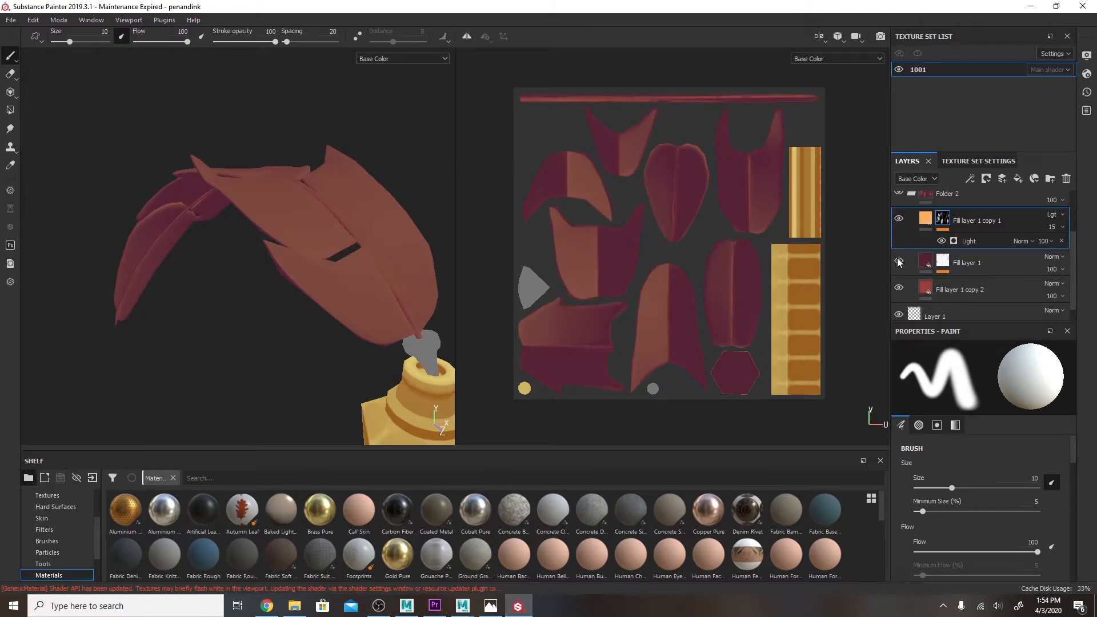
click(943, 264)
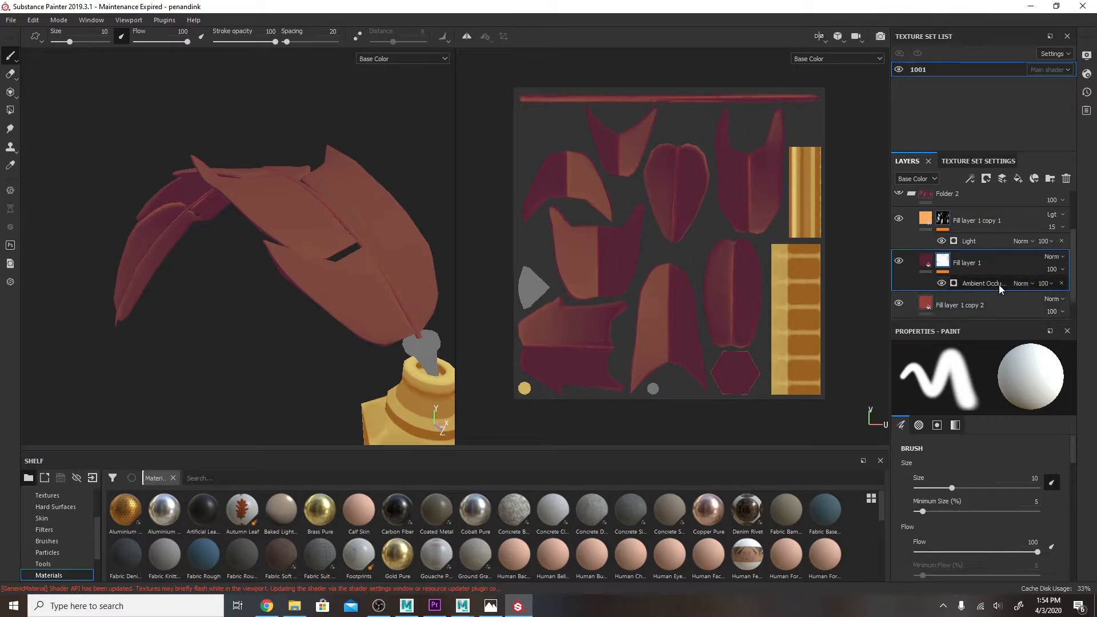
click(999, 285)
drag(985, 467, 926, 469)
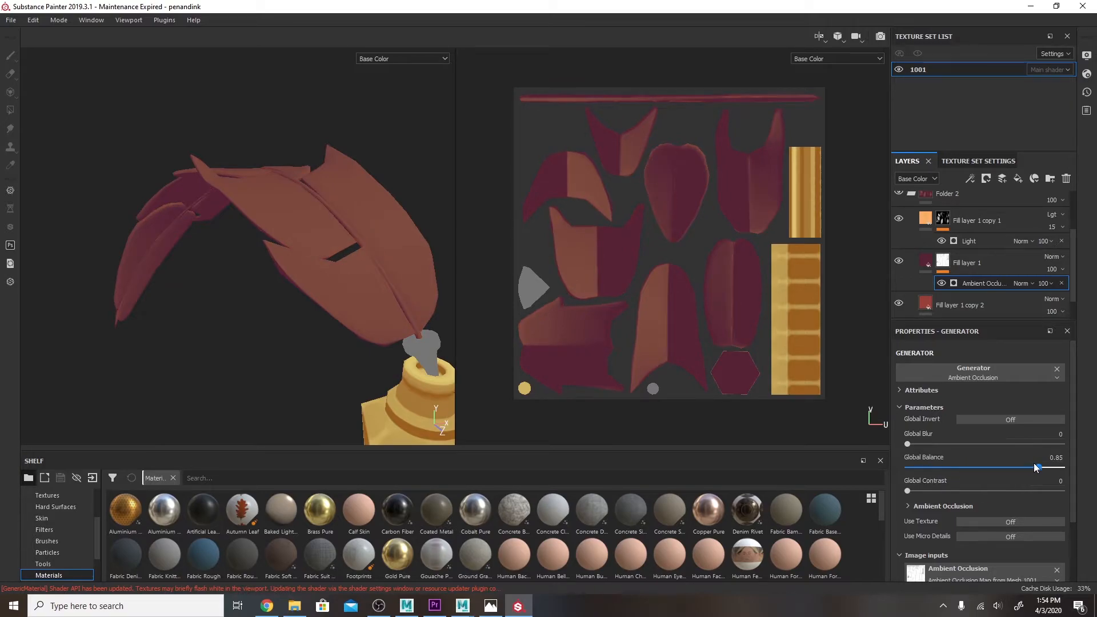
drag(918, 493, 974, 491)
drag(909, 444, 951, 444)
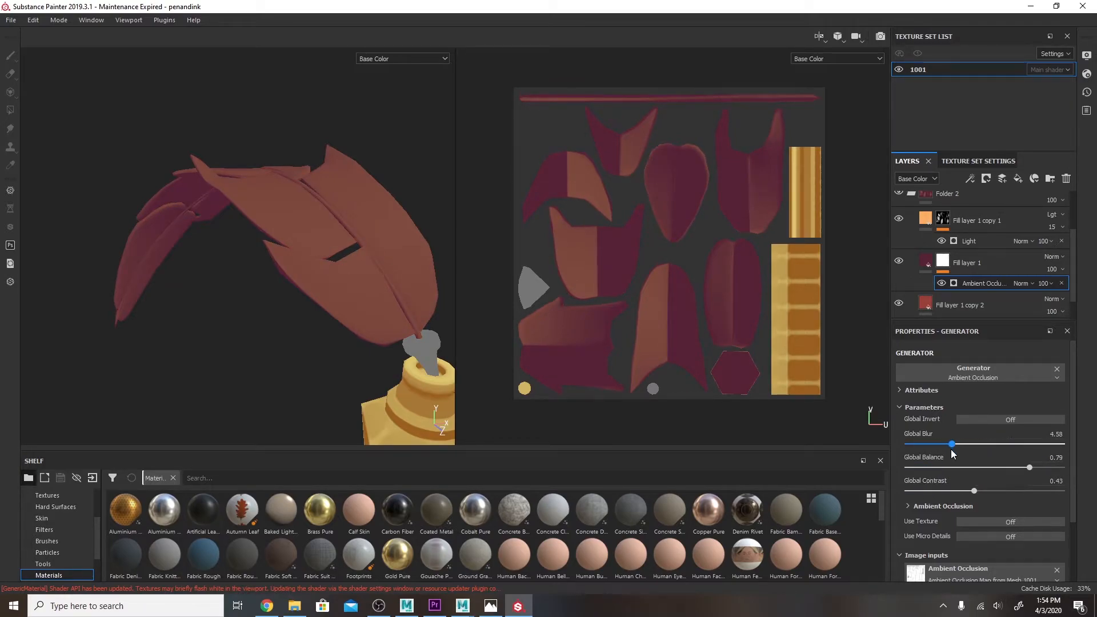
- Set the opacity of Fill layer 1 to 84
click(980, 265)
click(1053, 269)
drag(1090, 290, 1082, 290)
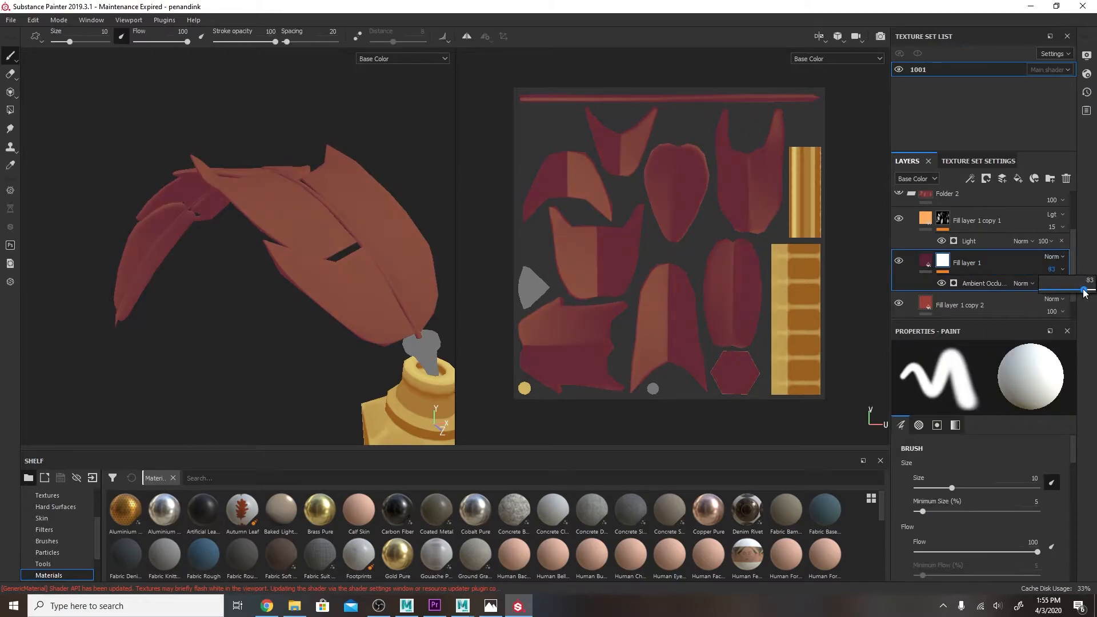
mouse_move(358, 308)
alt+mouse_down()
mouse_move(365, 191)
mouse_move(372, 216)
mouse_move(311, 255)
mouse_move(339, 262)
mouse_move(323, 274)
alt+mouse_up()
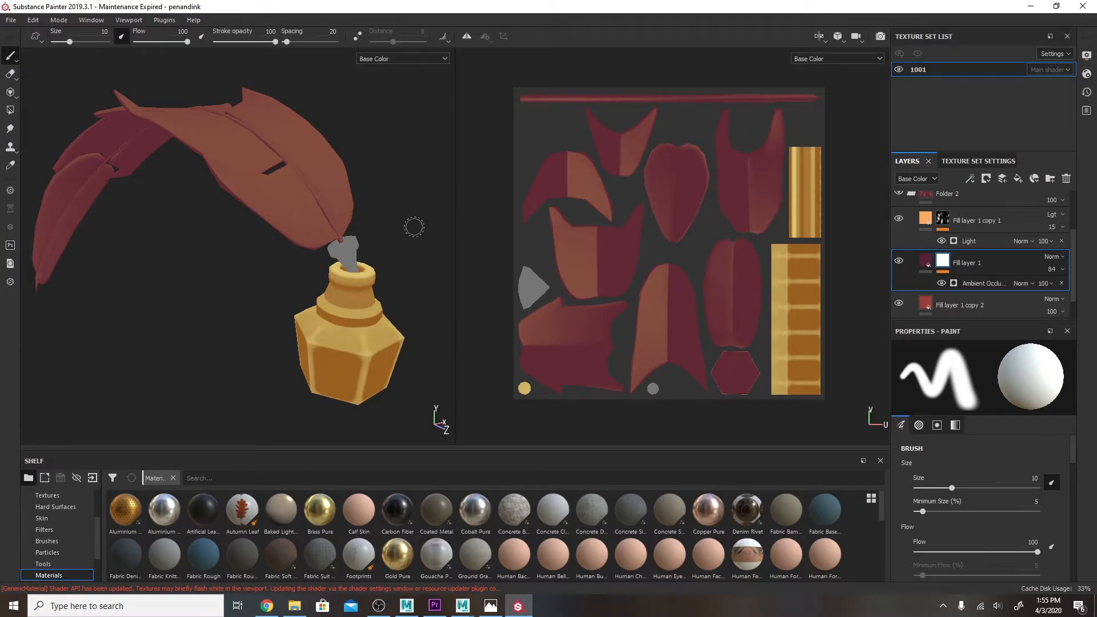
click(378, 606)
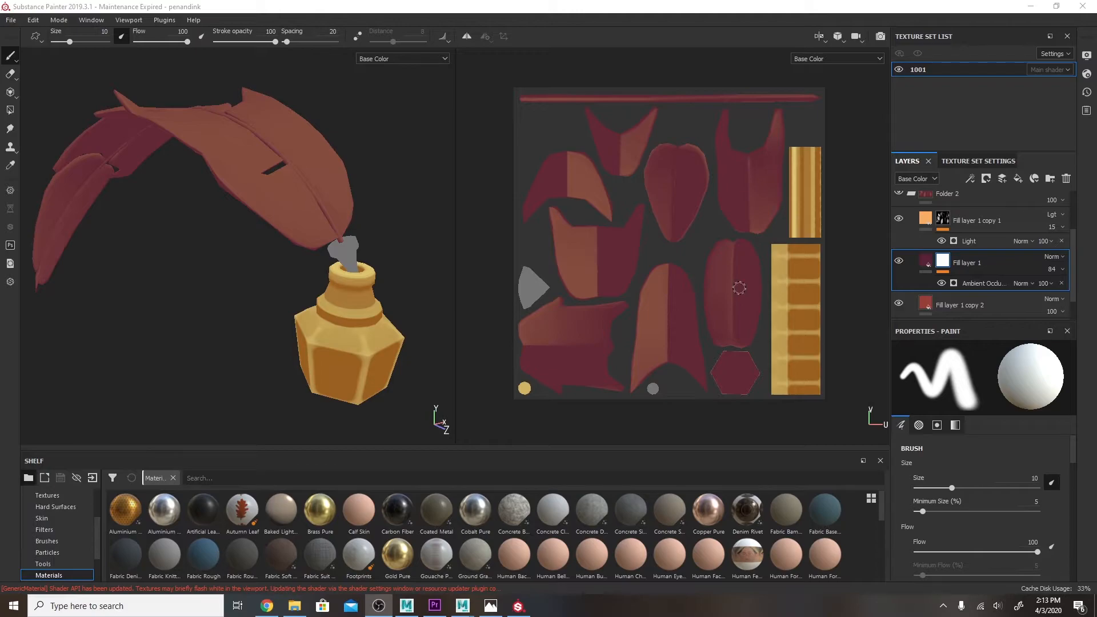
- Collapse Folder 2 and rename the two folders: Folder 1 as inkwell and Folder 2 as featherpen
drag(905, 320, 892, 435)
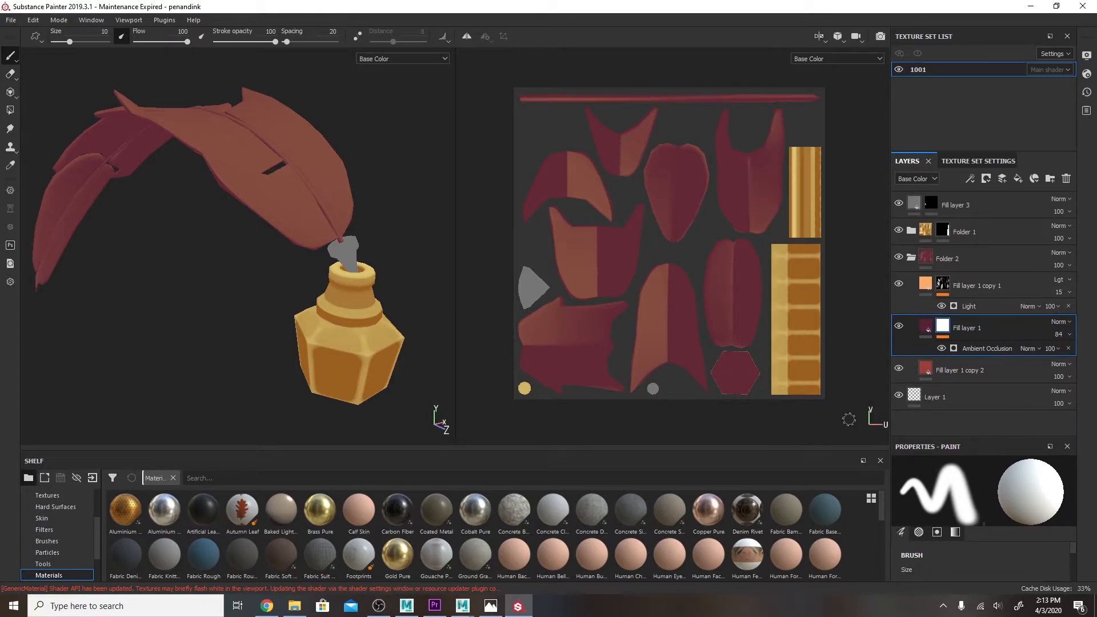
click(912, 259)
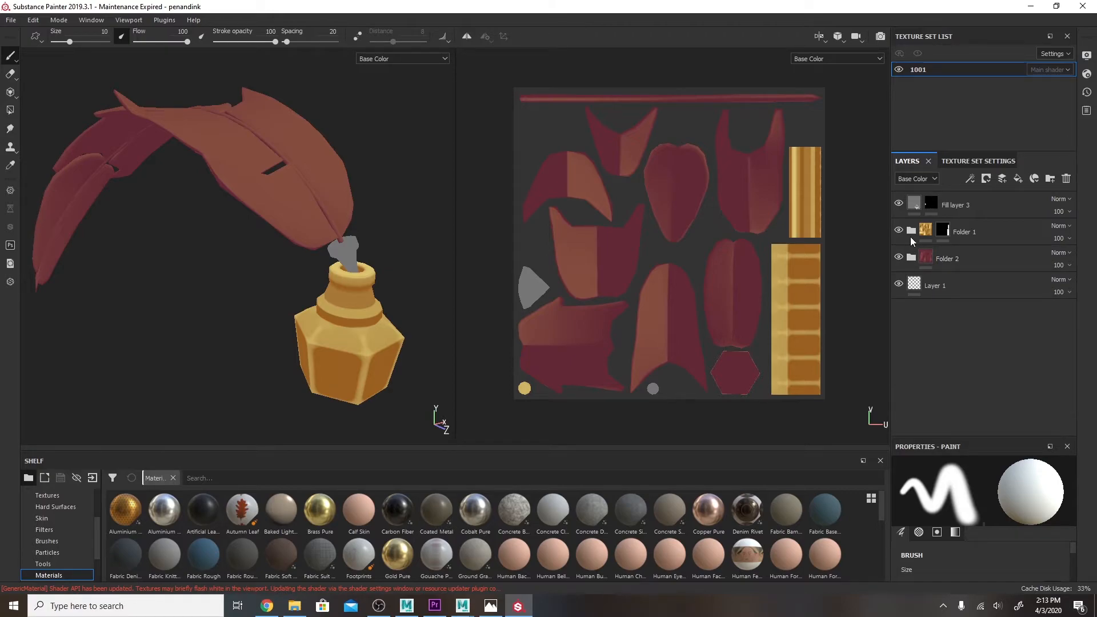
double_click(964, 233)
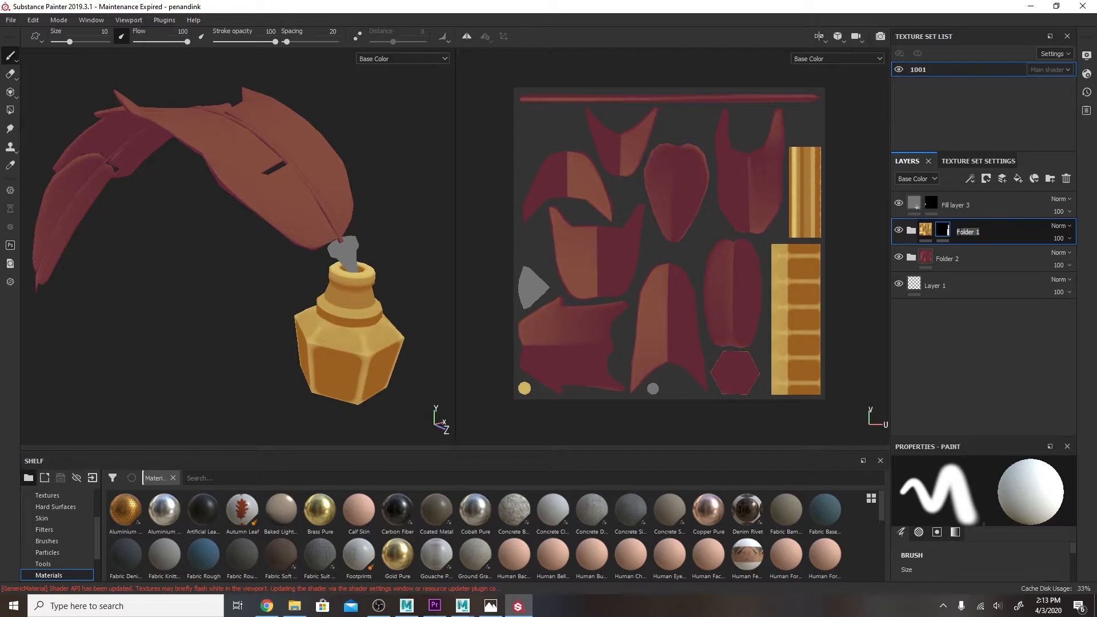
key(BackSpace)
double_click(947, 259)
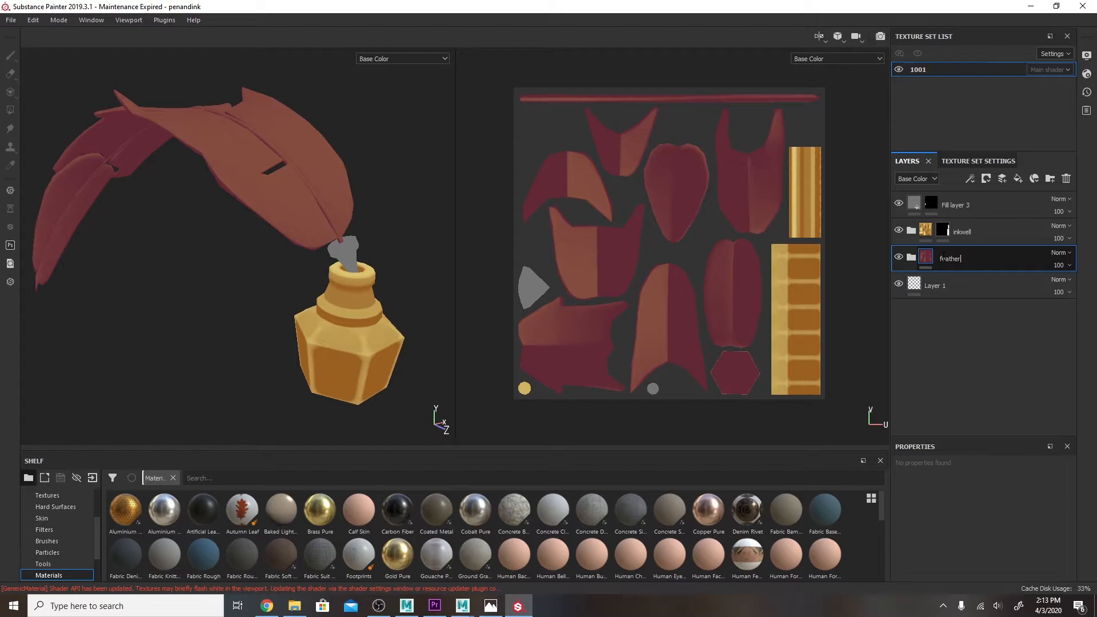
click(932, 109)
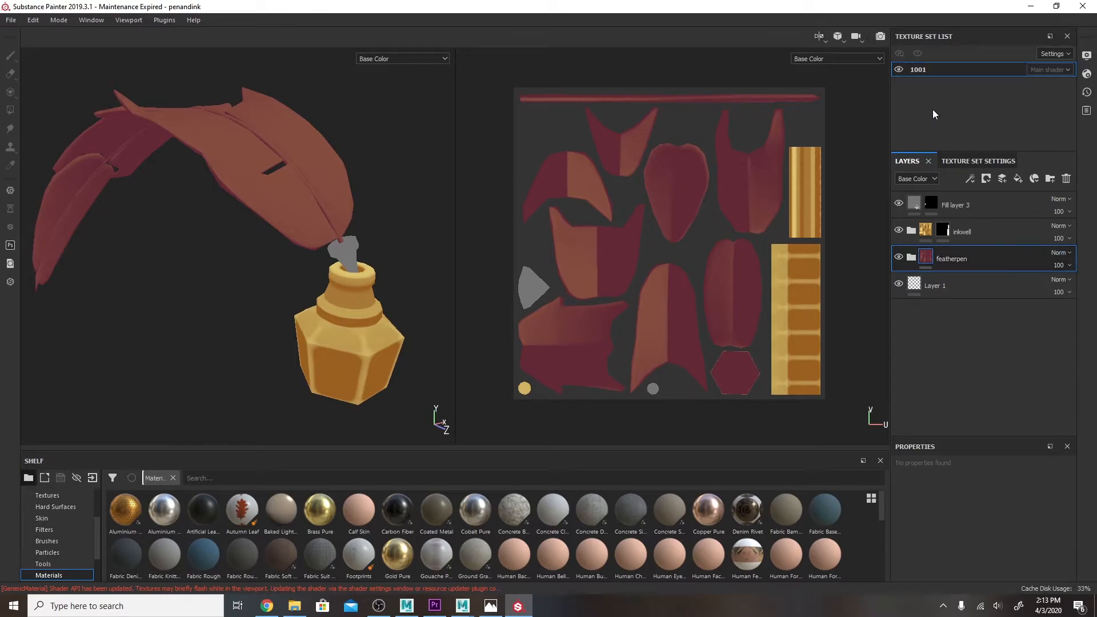
- Add a fill layer and place it inside the inkwell folder above the existing layers
click(912, 238)
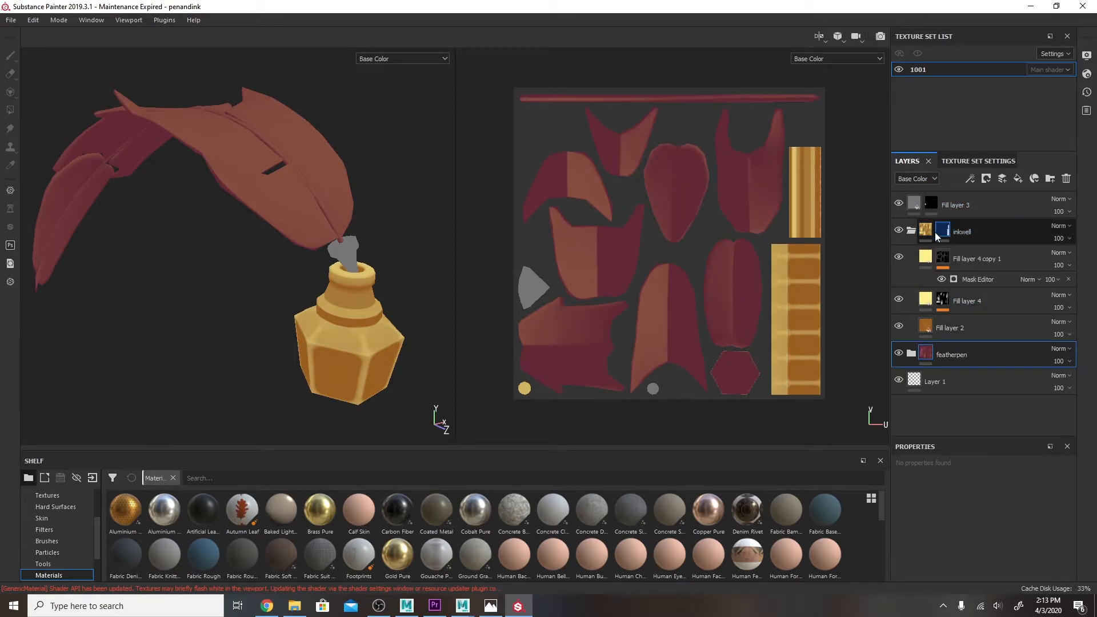
double_click(964, 231)
click(1002, 239)
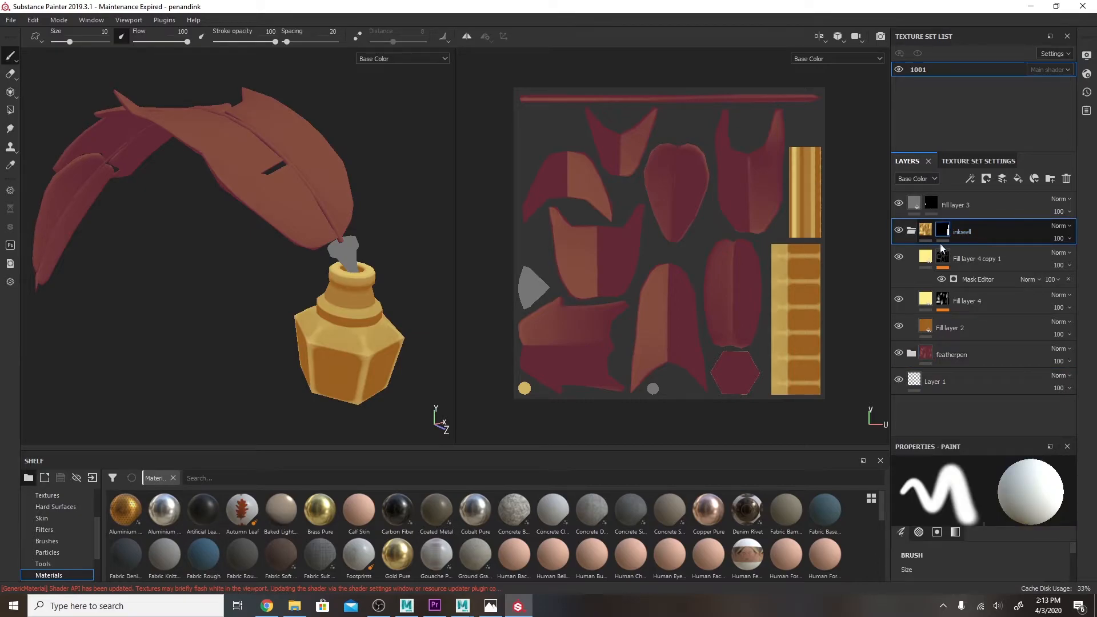
click(1017, 179)
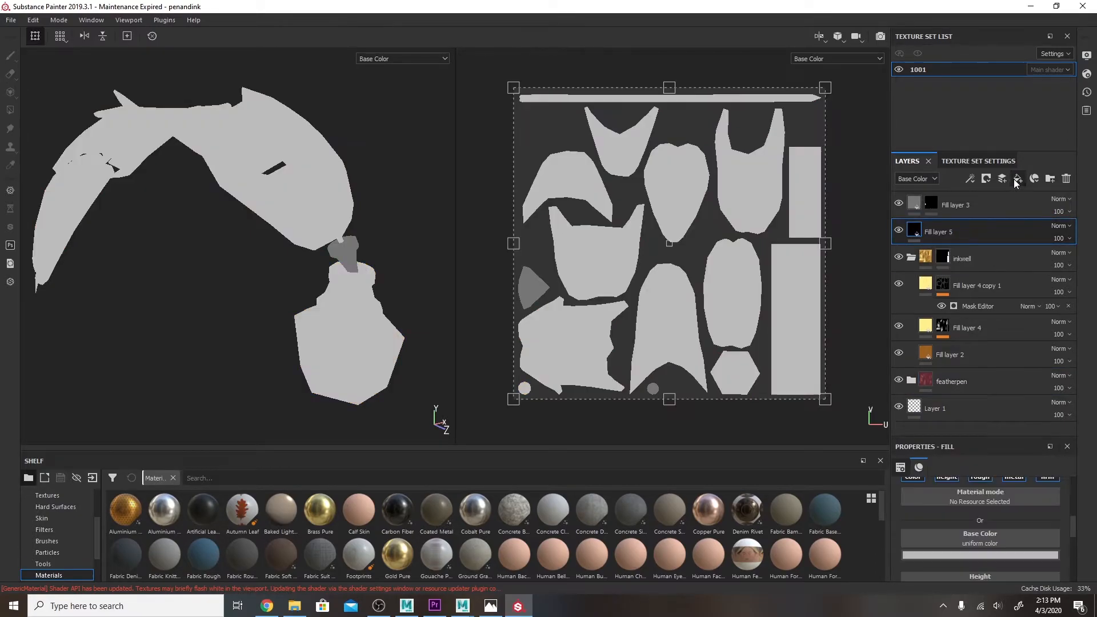
drag(918, 234, 950, 268)
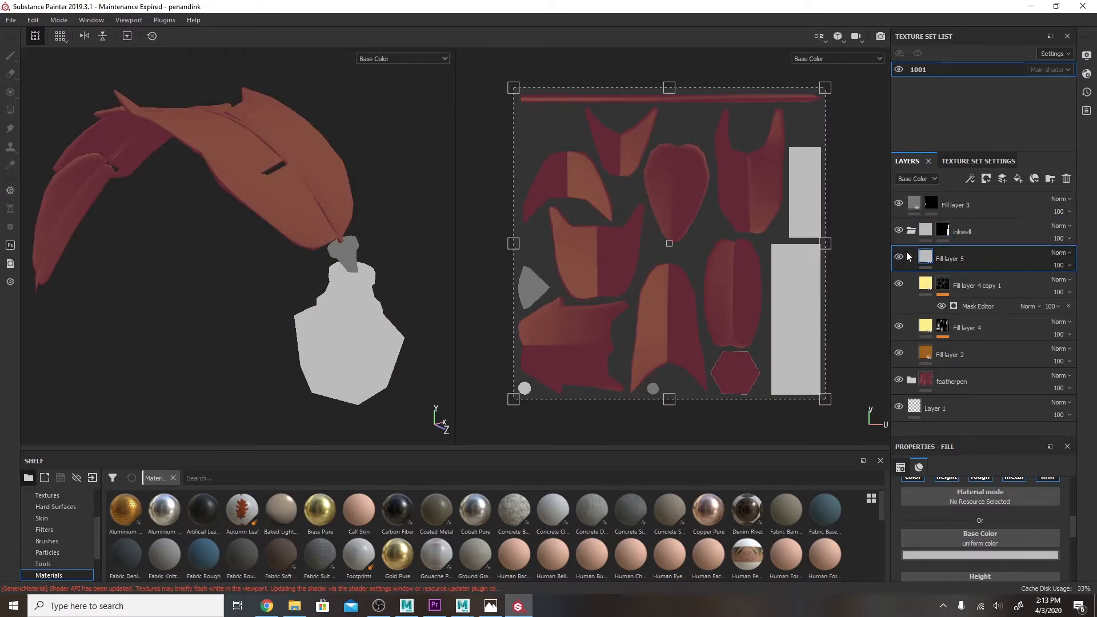
- Turn off the color, height, rough and nrm channels of Fill layer 5, leaving only metal enabled
mouse_move(340, 297)
alt+mouse_down()
mouse_move(356, 279)
mouse_move(352, 287)
alt+mouse_up()
alt+middle_drag(352, 287, 269, 237)
alt+right_drag(269, 237, 497, 311)
alt+drag(299, 231, 336, 264)
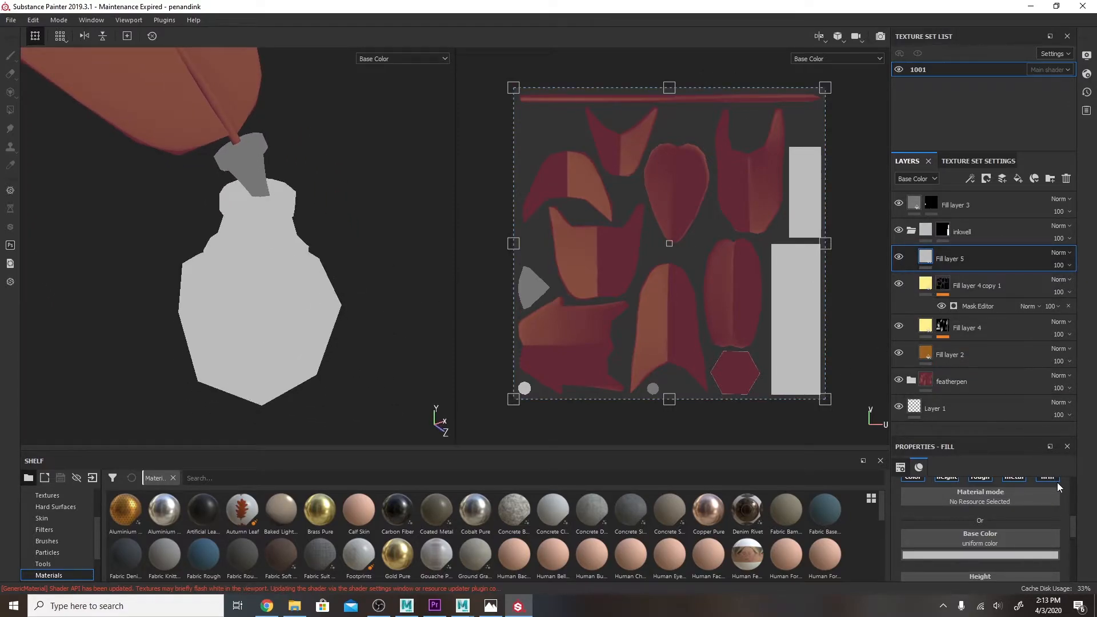
drag(1013, 432, 1005, 330)
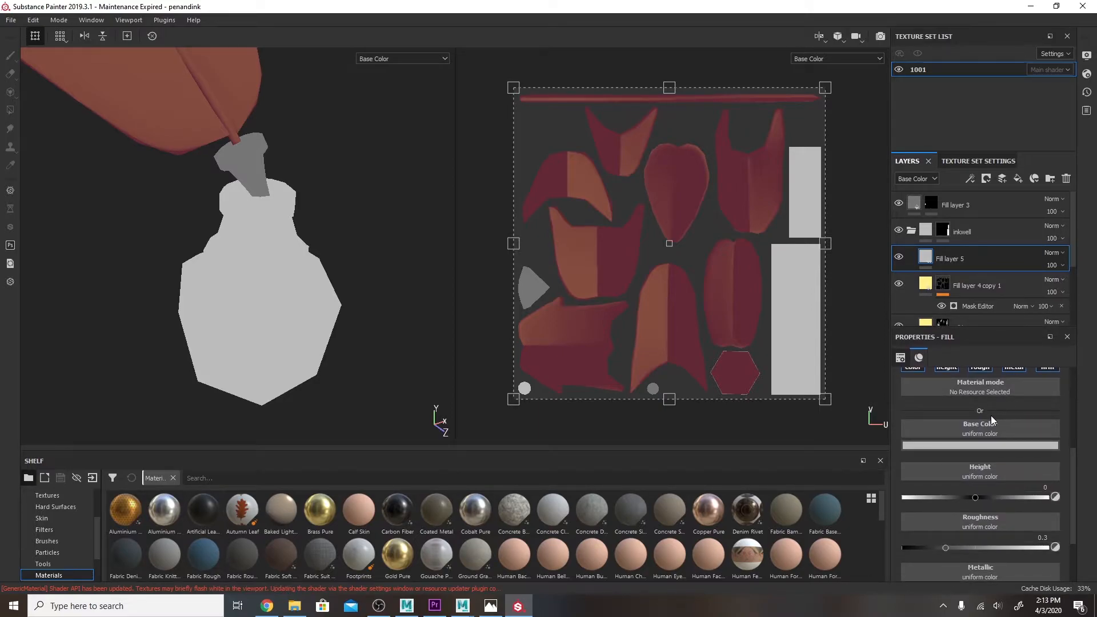
scroll(989, 416, up, 2)
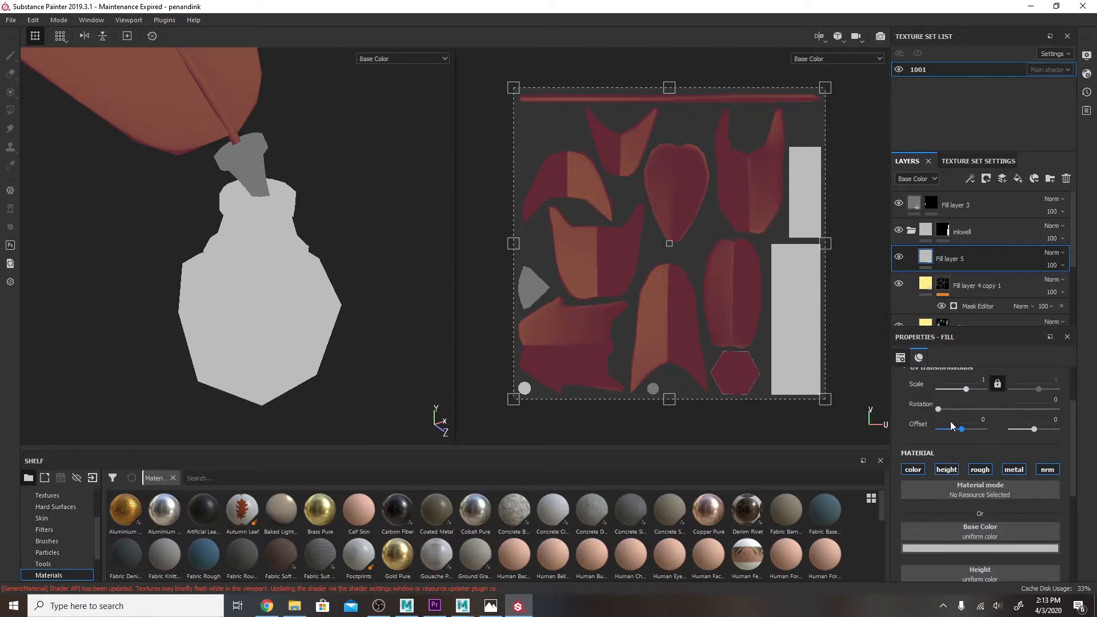
click(909, 469)
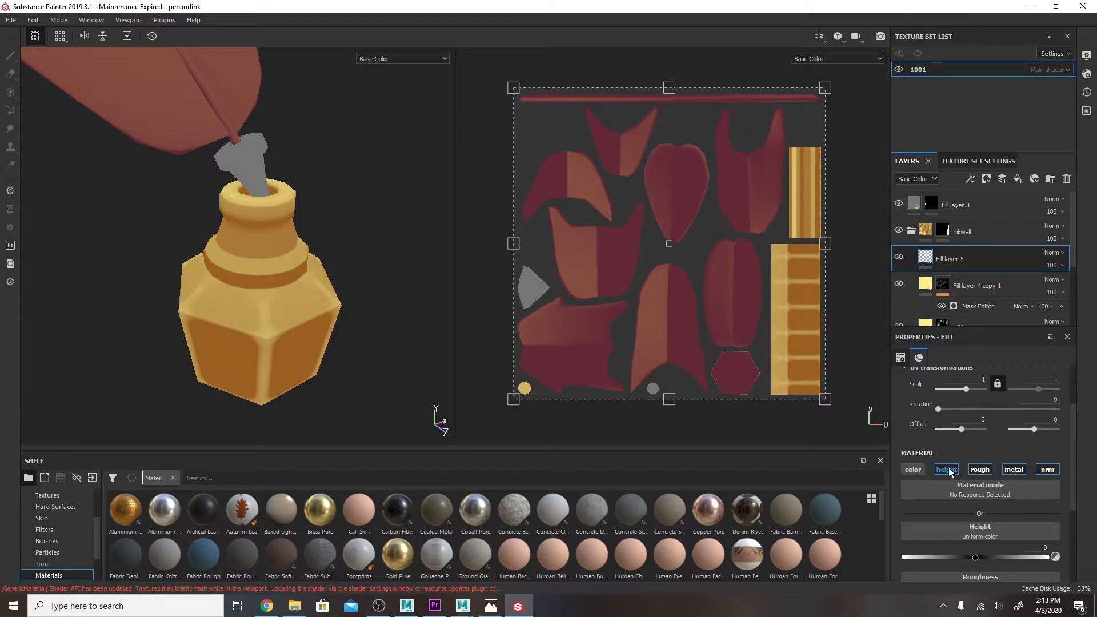
click(949, 470)
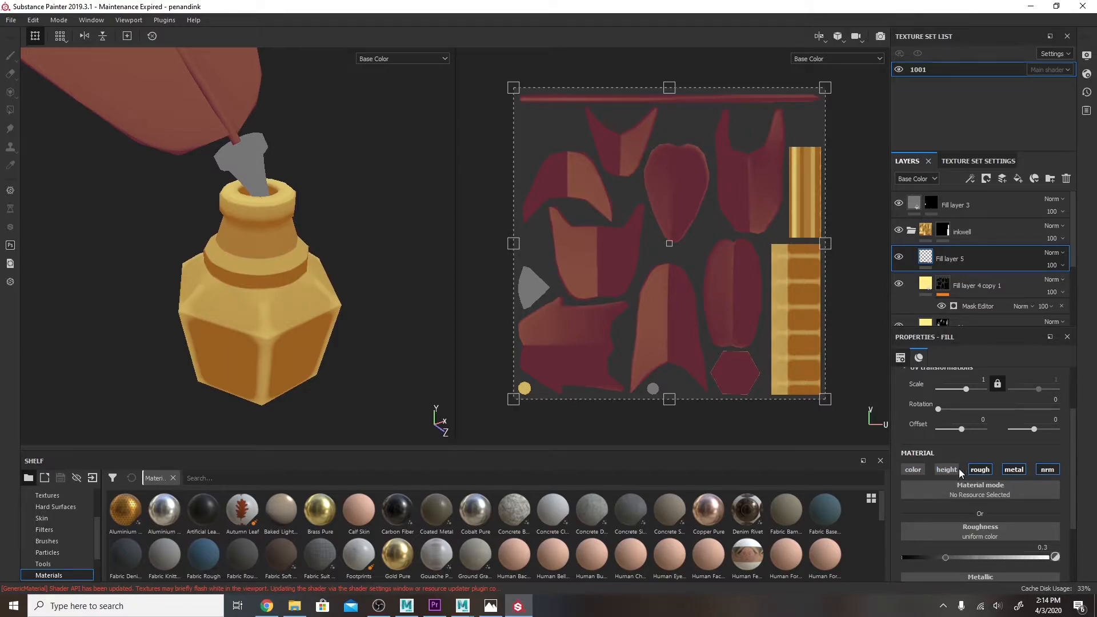
click(985, 470)
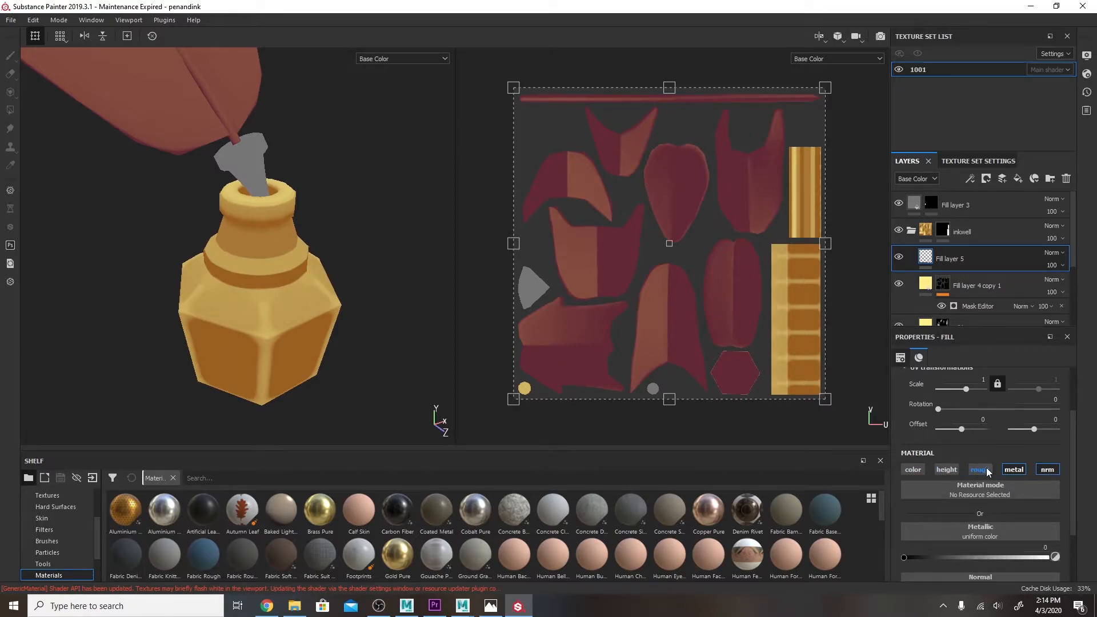
click(1046, 472)
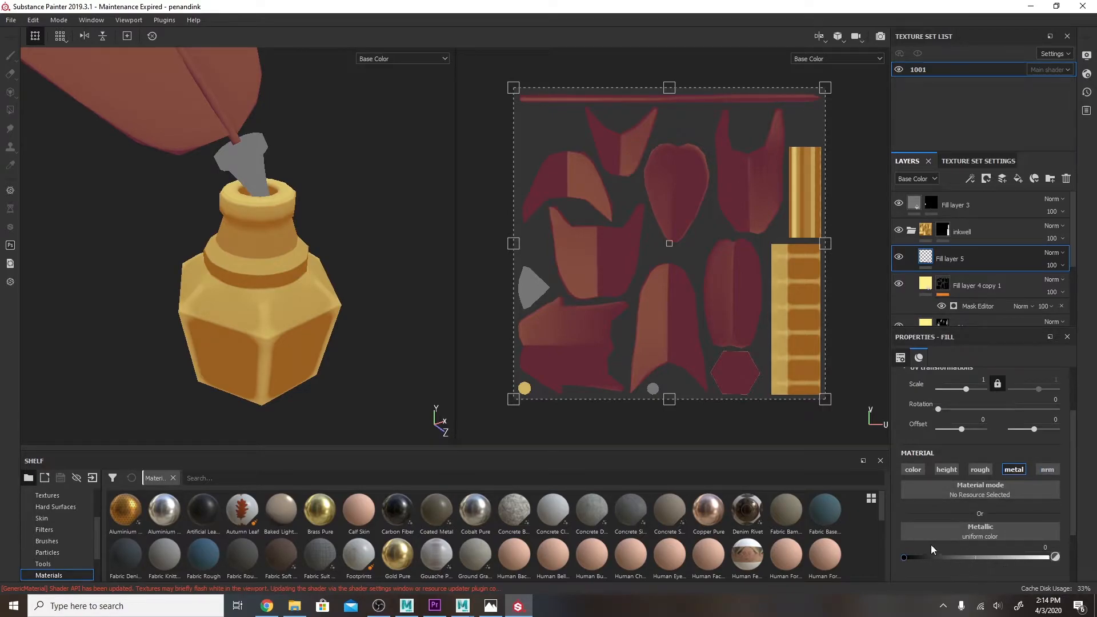
- Try a metallic value of 1 on Fill layer 5 in the Base Color view
alt+drag(312, 321, 305, 300)
alt+middle_drag(305, 300, 293, 279)
scroll(318, 294, up, 2)
alt+drag(293, 279, 309, 287)
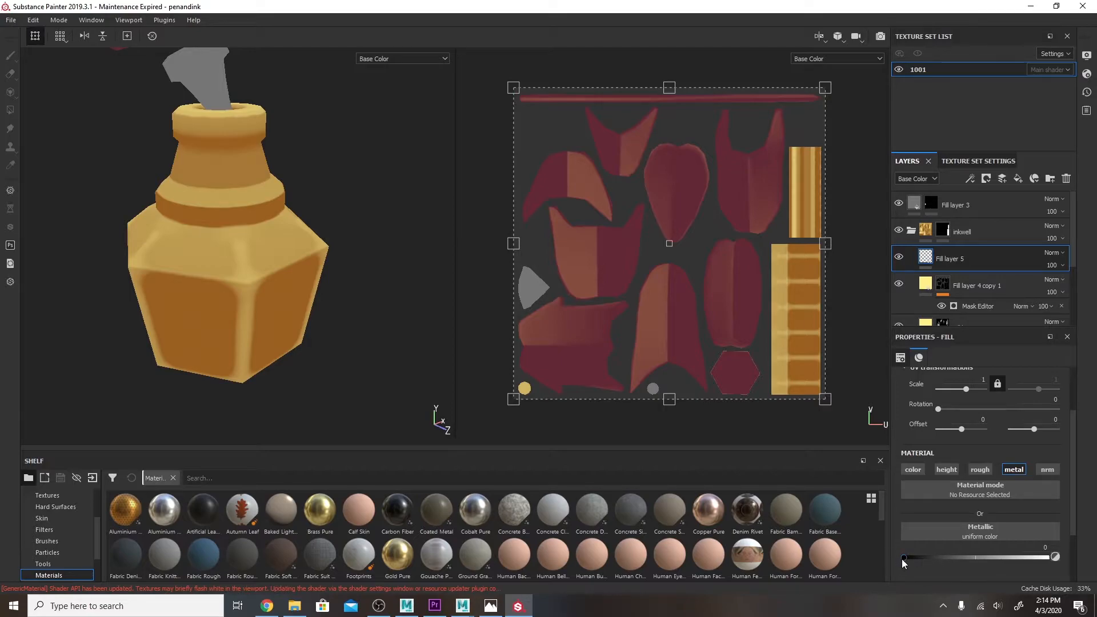
drag(903, 557, 950, 564)
alt+drag(429, 367, 392, 327)
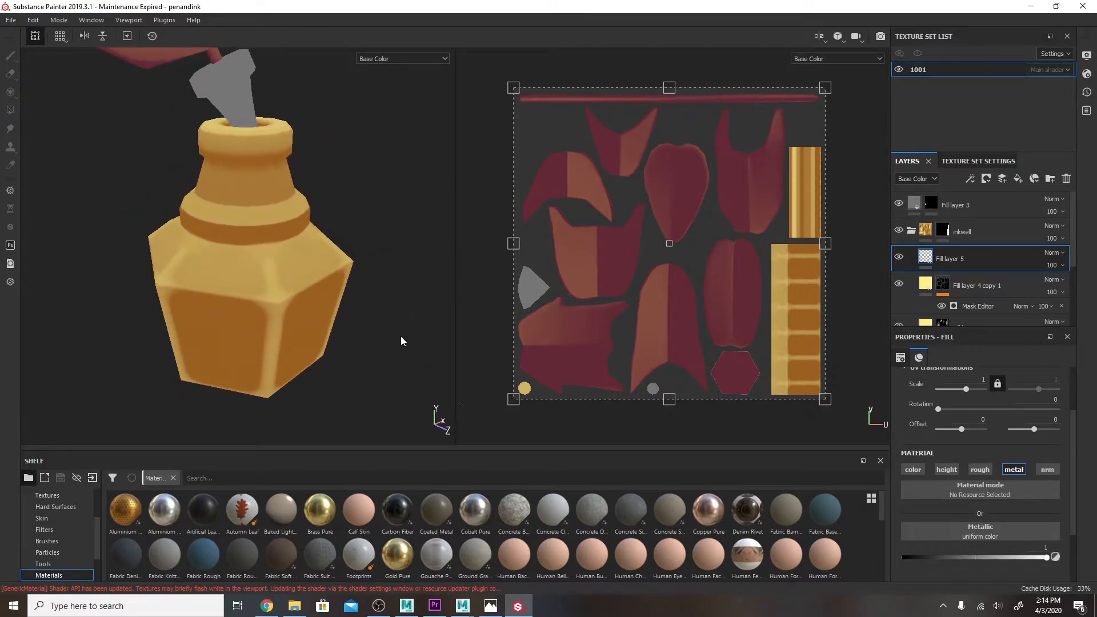
alt+drag(260, 257, 277, 254)
- Cycle the viewports through all texture channels and return to the Base Color view
key(c)
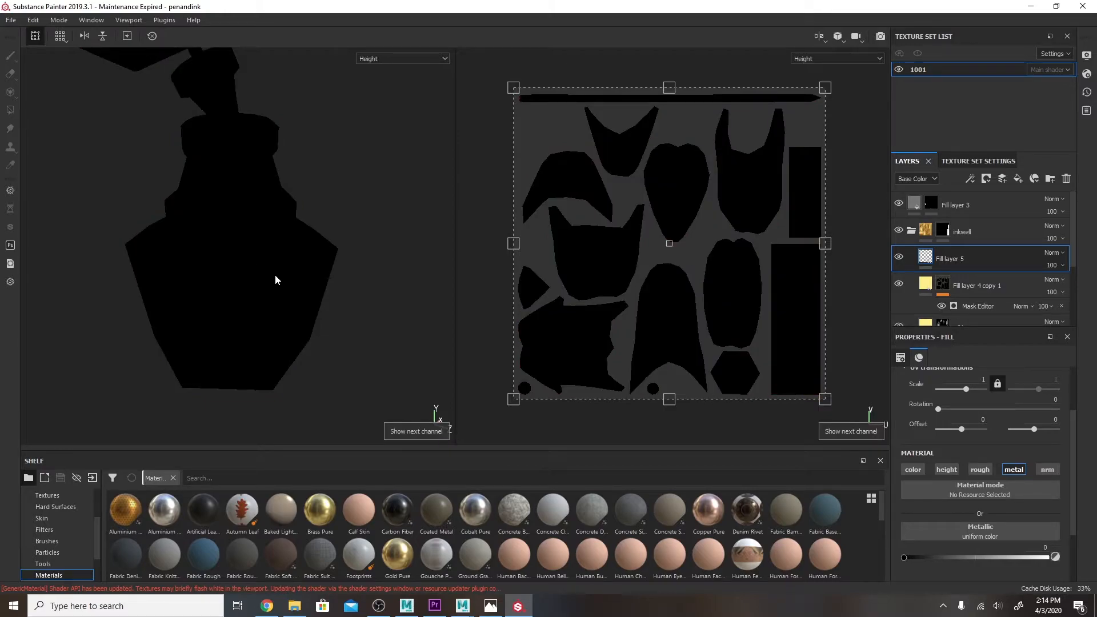
key(c)
key(c)
key(c)
key(c)
key(c)
key(c)
key(c)
key(c)
key(c)
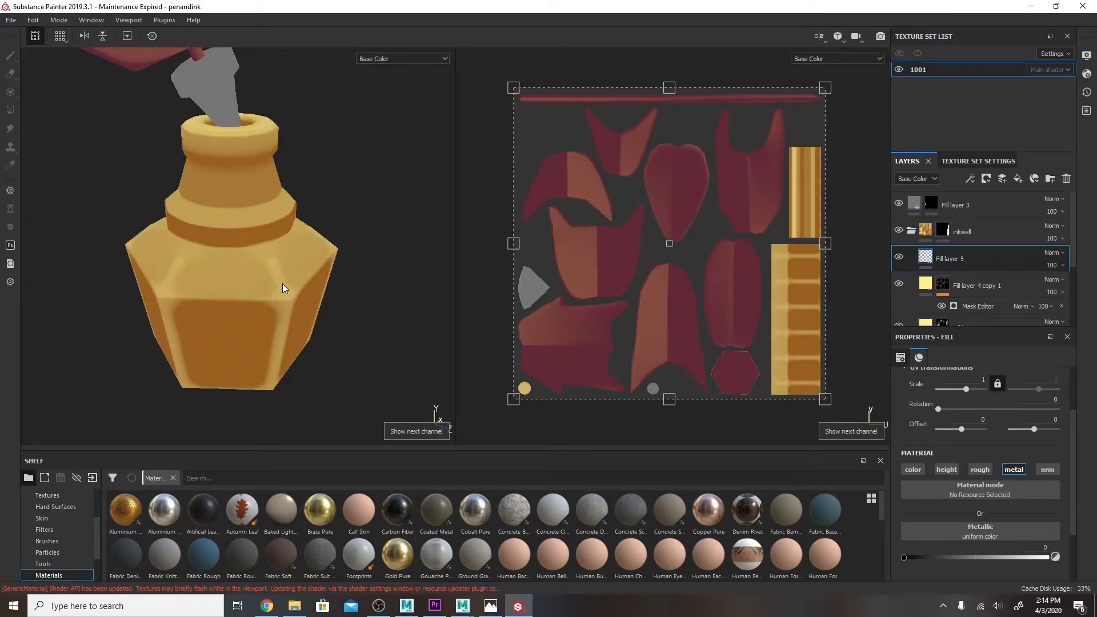
- Switch the viewports to the Material view and rotate the environment lighting around the inkwell
key(m)
mouse_move(334, 289)
alt+mouse_down()
mouse_move(341, 268)
mouse_move(307, 289)
mouse_move(325, 373)
alt+mouse_up()
shift+right_drag(324, 372, 383, 379)
alt+drag(350, 379, 389, 368)
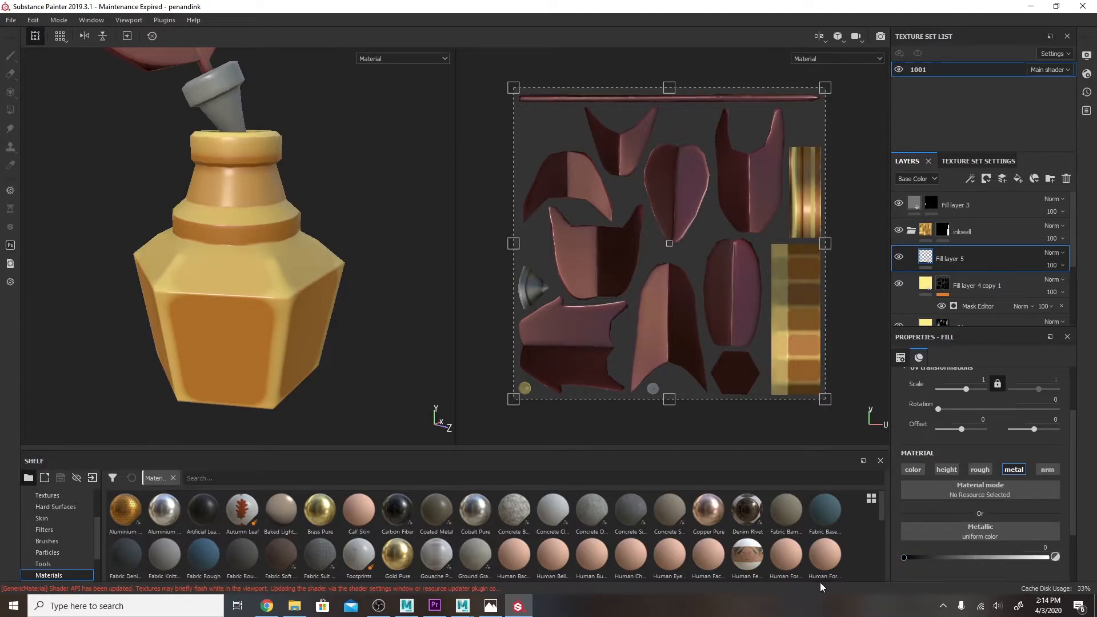
- Set Fill layer 5's metallic value to 0.5214, checking the inkwell's reflections under rotated lighting
mouse_move(912, 557)
mouse_down()
mouse_move(1056, 564)
mouse_move(988, 575)
mouse_move(1000, 577)
mouse_up()
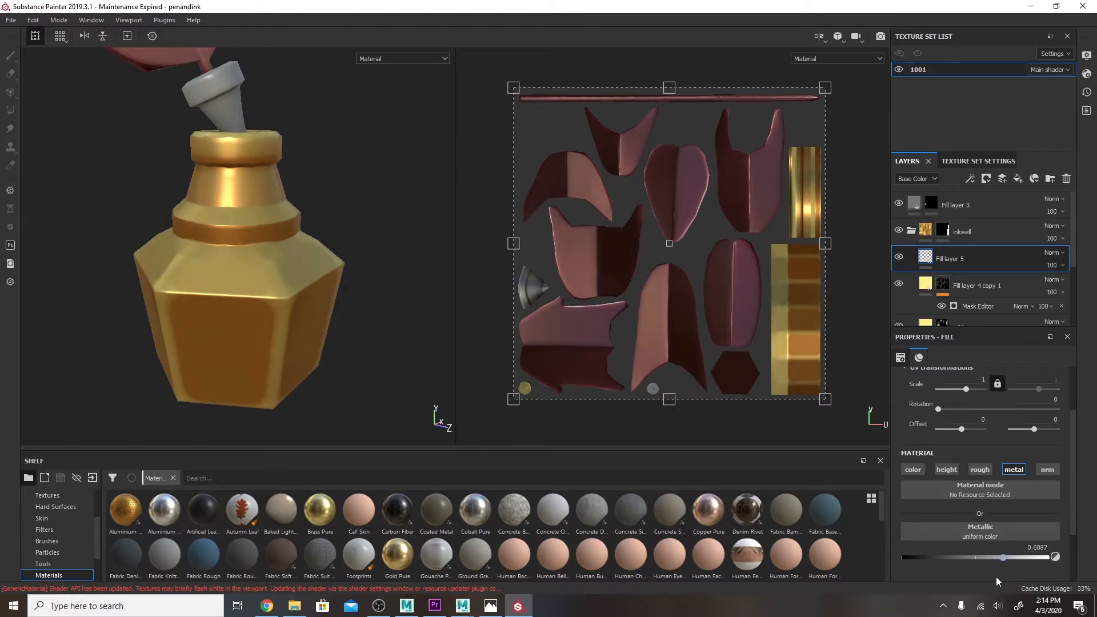
alt+drag(380, 372, 385, 324)
mouse_move(385, 324)
shift+right_down()
mouse_move(313, 318)
mouse_move(421, 321)
mouse_move(411, 331)
mouse_move(300, 308)
mouse_move(389, 311)
shift+right_up()
alt+drag(389, 310, 313, 335)
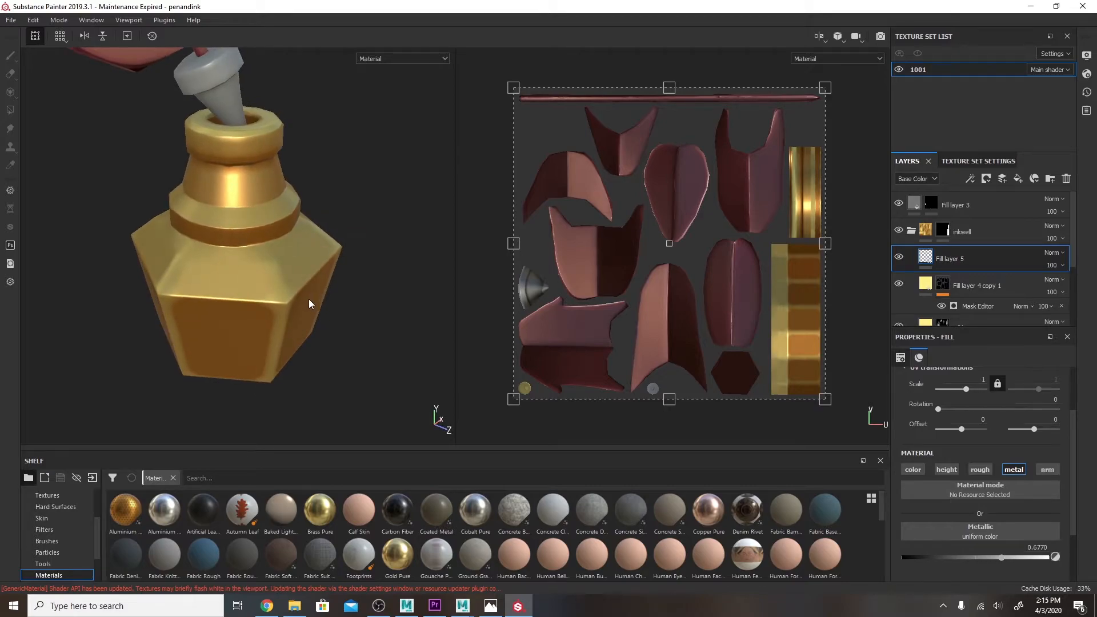
alt+drag(255, 187, 343, 238)
drag(984, 558, 978, 558)
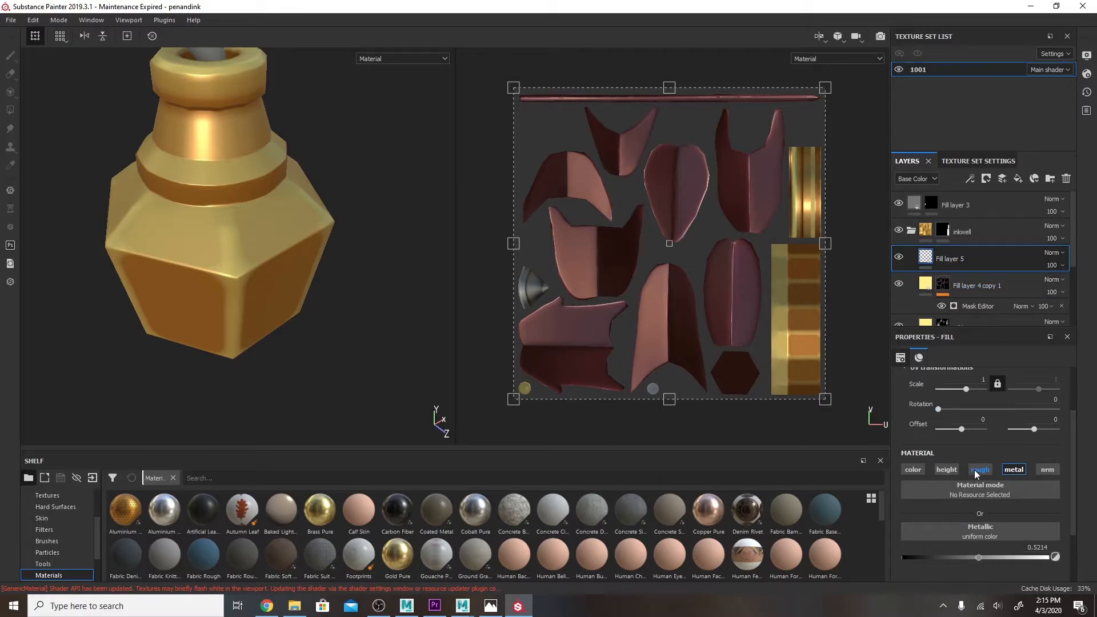
- Add another fill layer in the inkwell folder and name it roughness, renaming Fill layer 5 as metallic
click(1018, 179)
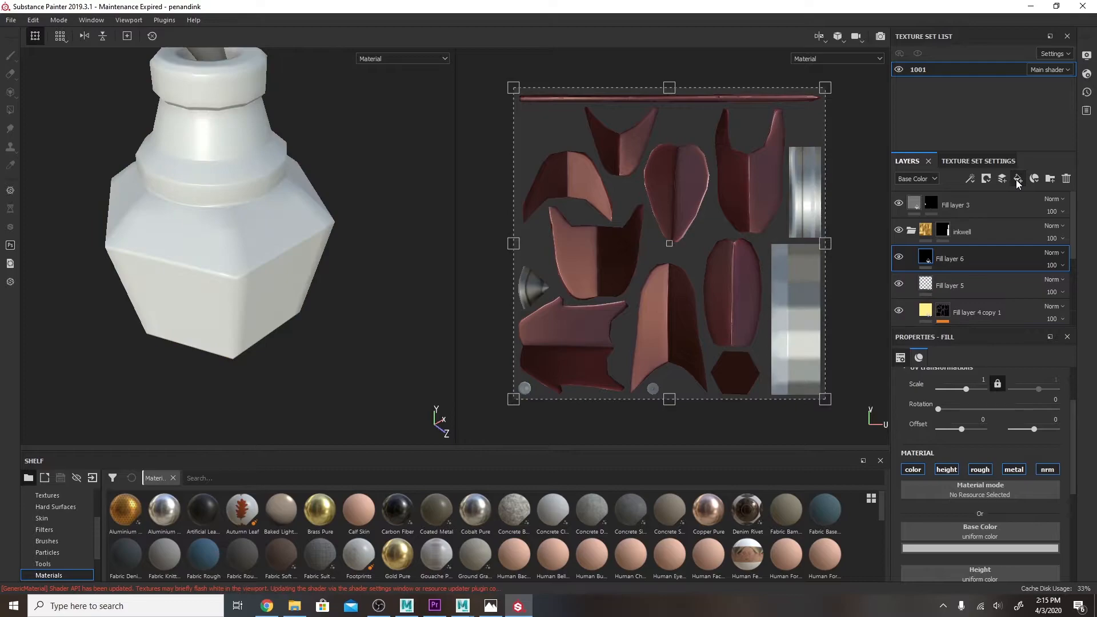
double_click(944, 288)
text(metallic)
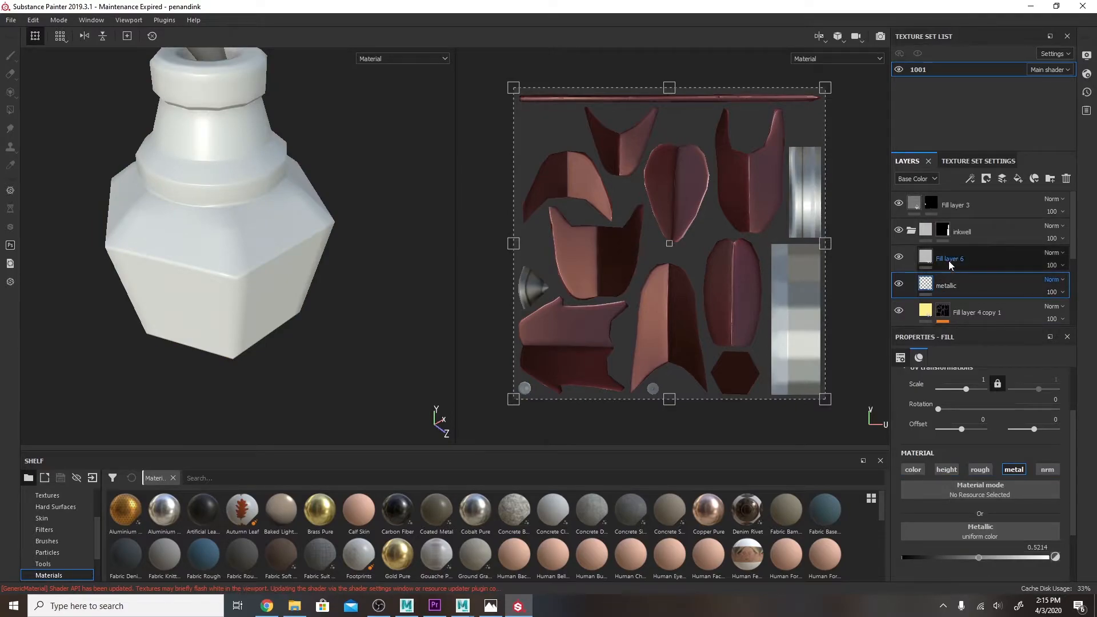
double_click(949, 260)
text(roughness)
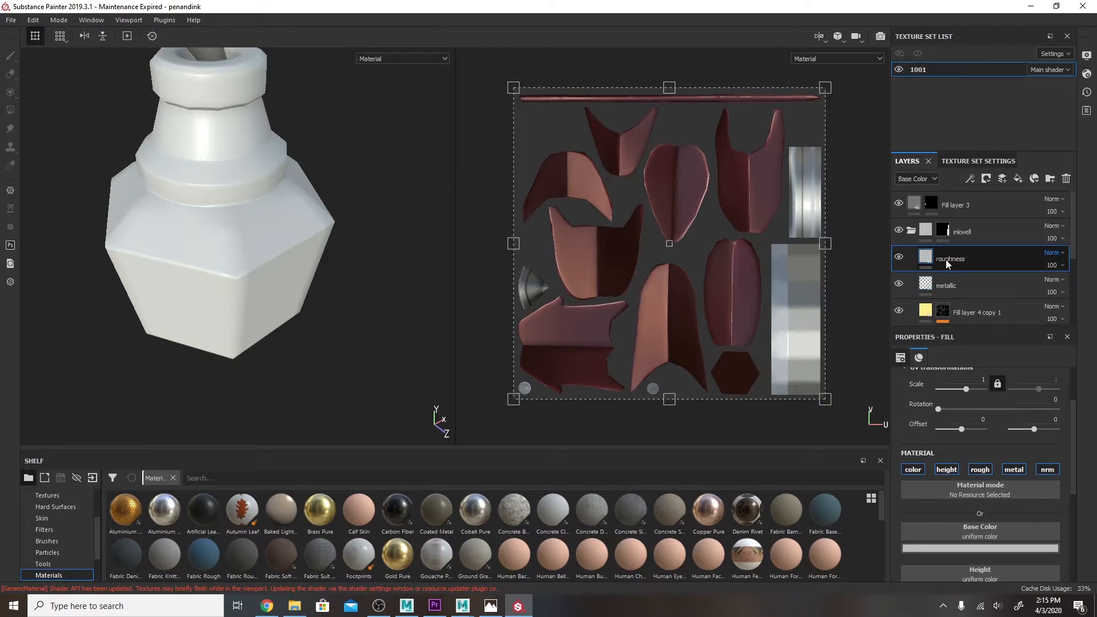
- Restrict the inkwell's roughness layer to the roughness channel, disabling its colour, height, metallic and normal channels, and compare it with the metallic layer
key(Return)
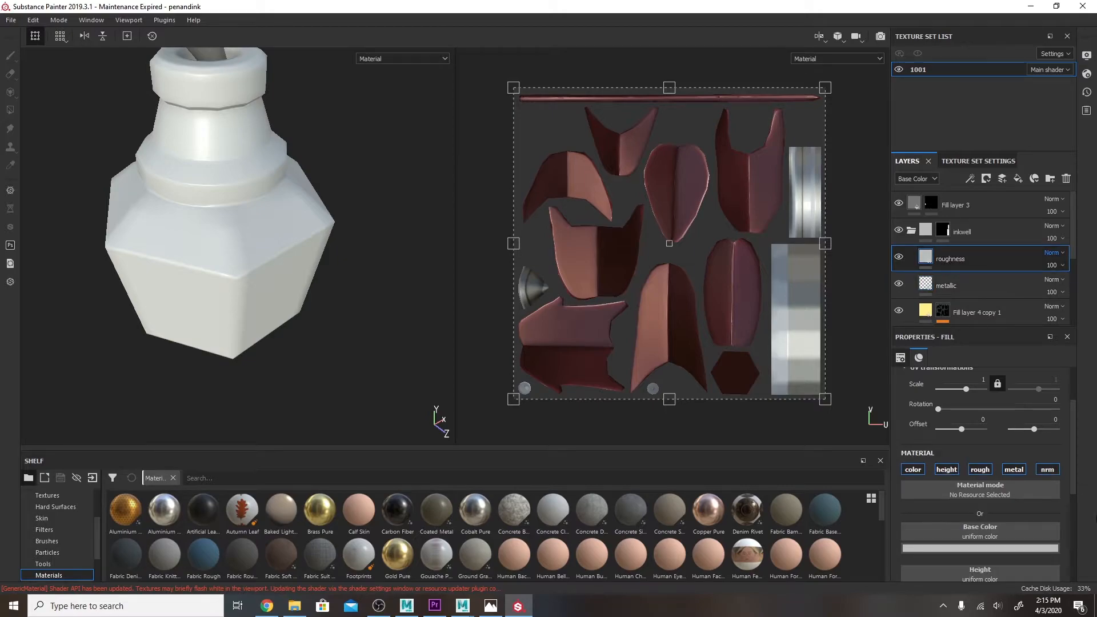
click(911, 468)
click(946, 469)
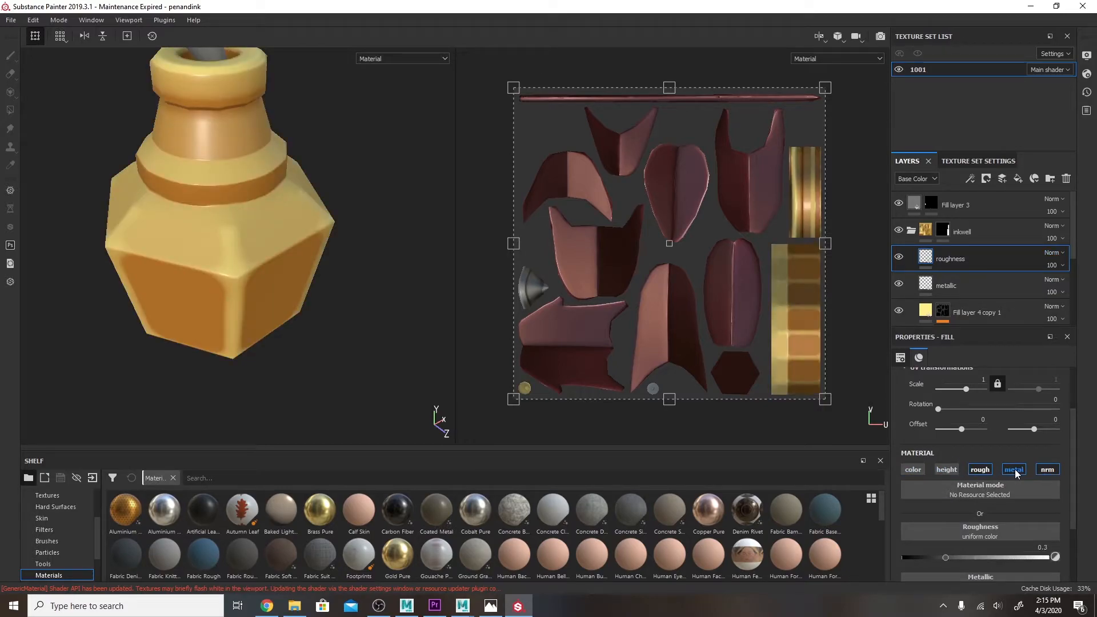
click(1013, 469)
click(1046, 470)
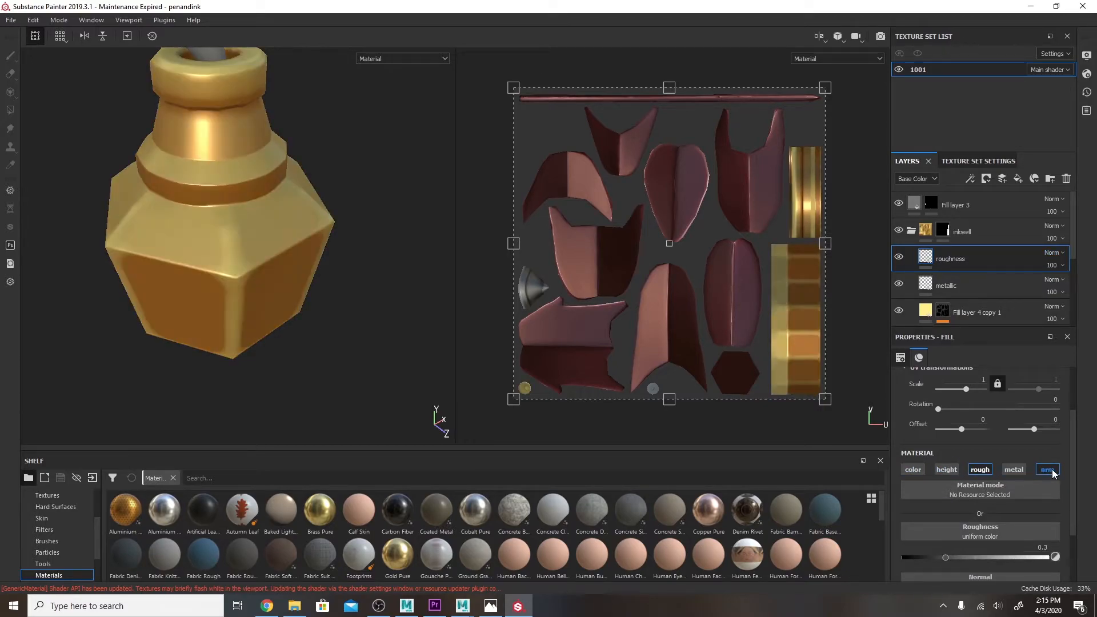
click(985, 283)
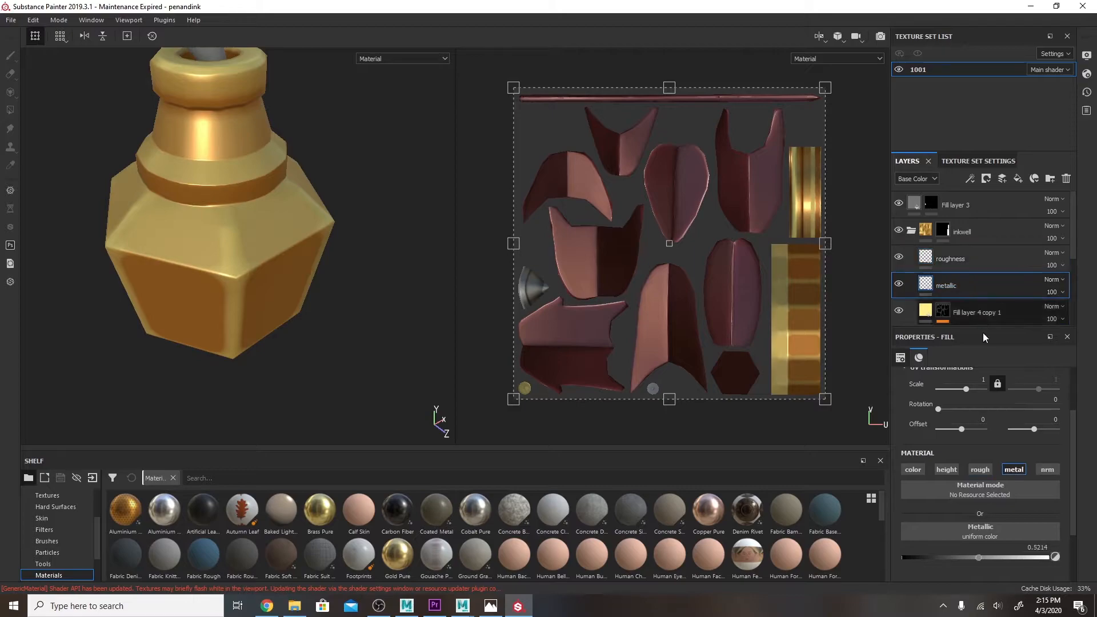
click(971, 258)
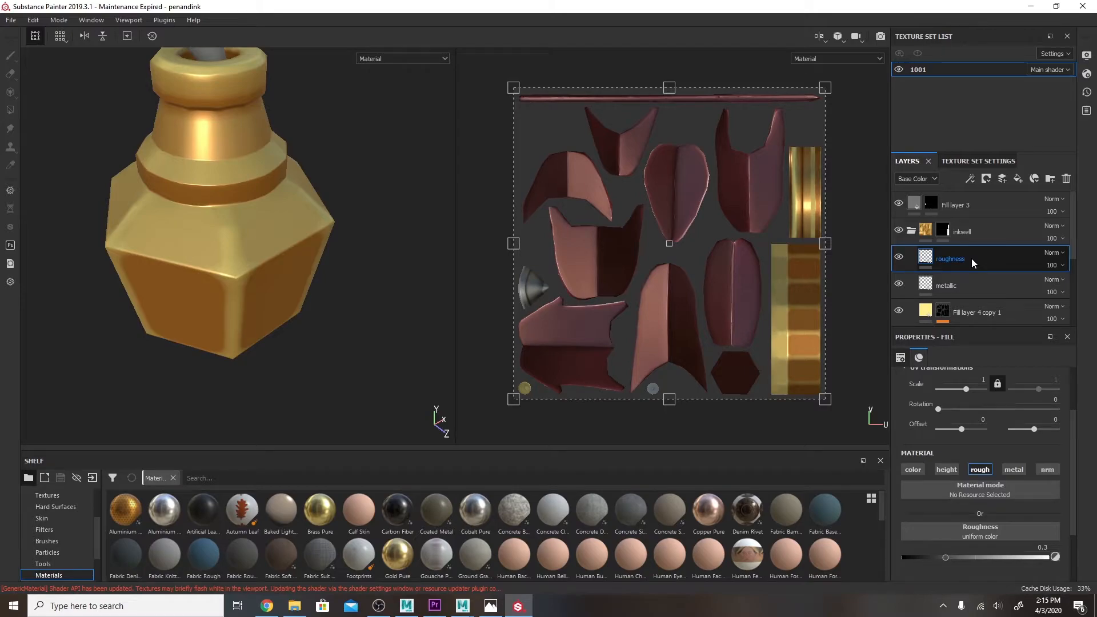
- Try a roughness of 0 on the roughness layer and inspect the inkwell's reflections up close
click(946, 557)
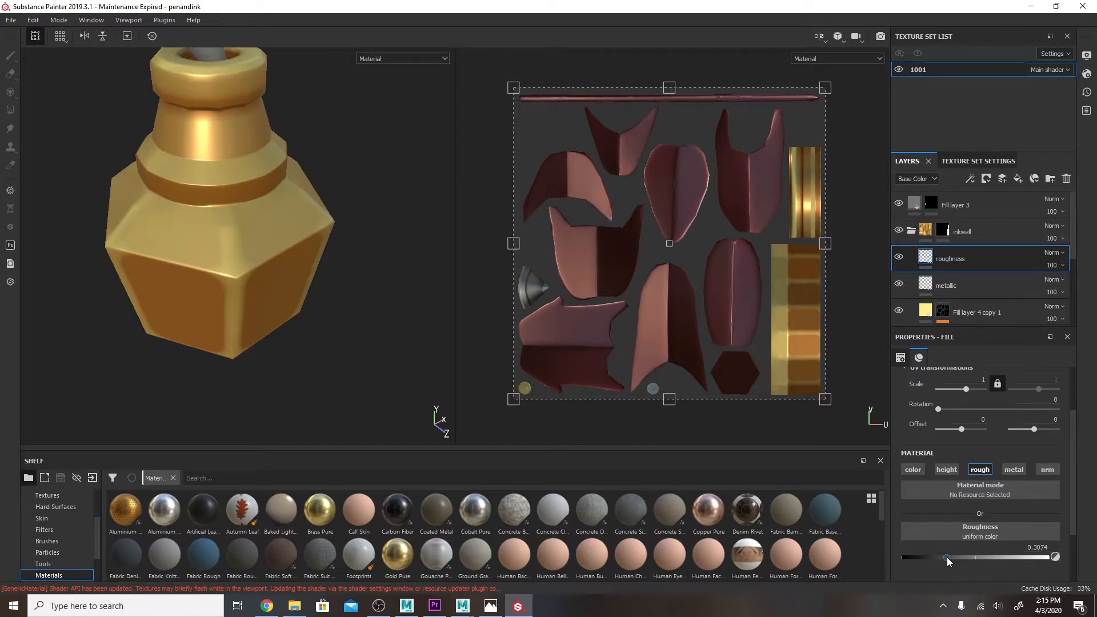
drag(950, 556, 900, 566)
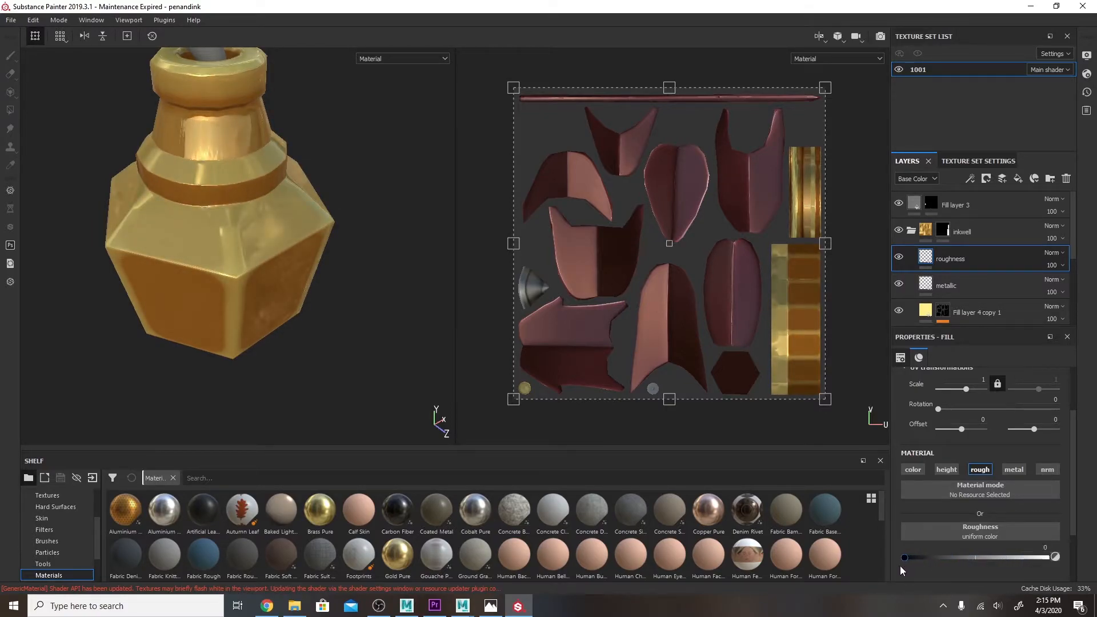
alt+drag(271, 330, 279, 280)
alt+right_drag(282, 293, 331, 289)
alt+middle_drag(363, 231, 383, 279)
mouse_move(371, 287)
alt+mouse_down()
mouse_move(386, 207)
mouse_move(395, 302)
alt+mouse_up()
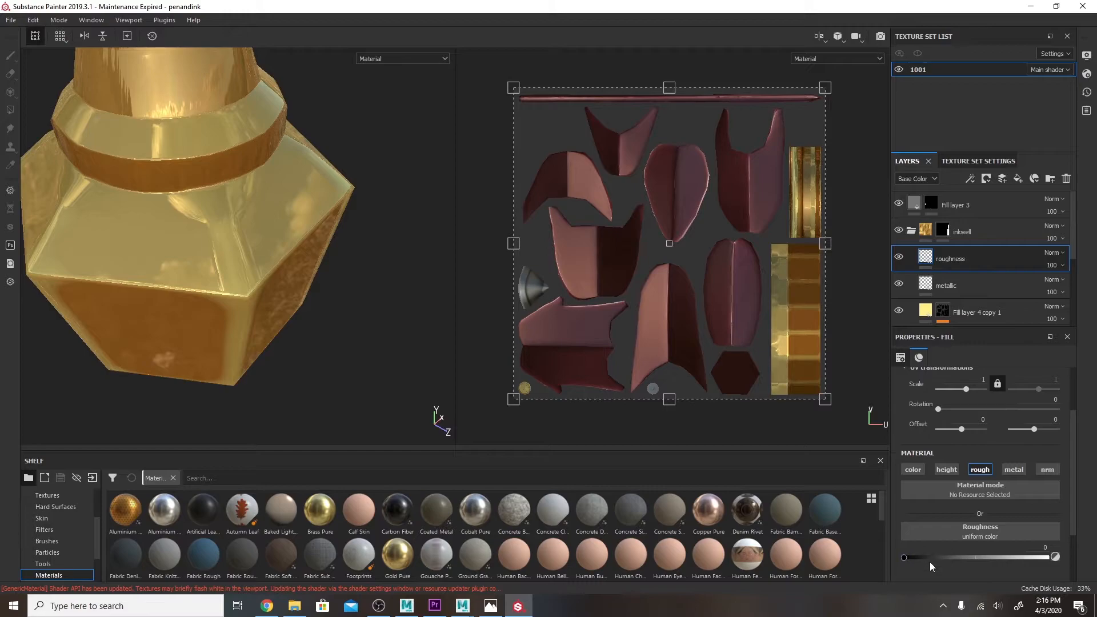
- Set the roughness layer's roughness value to 0.2763, checking the inkwell's highlights from another angle
drag(904, 557, 945, 558)
alt+drag(262, 291, 319, 346)
drag(943, 553, 942, 559)
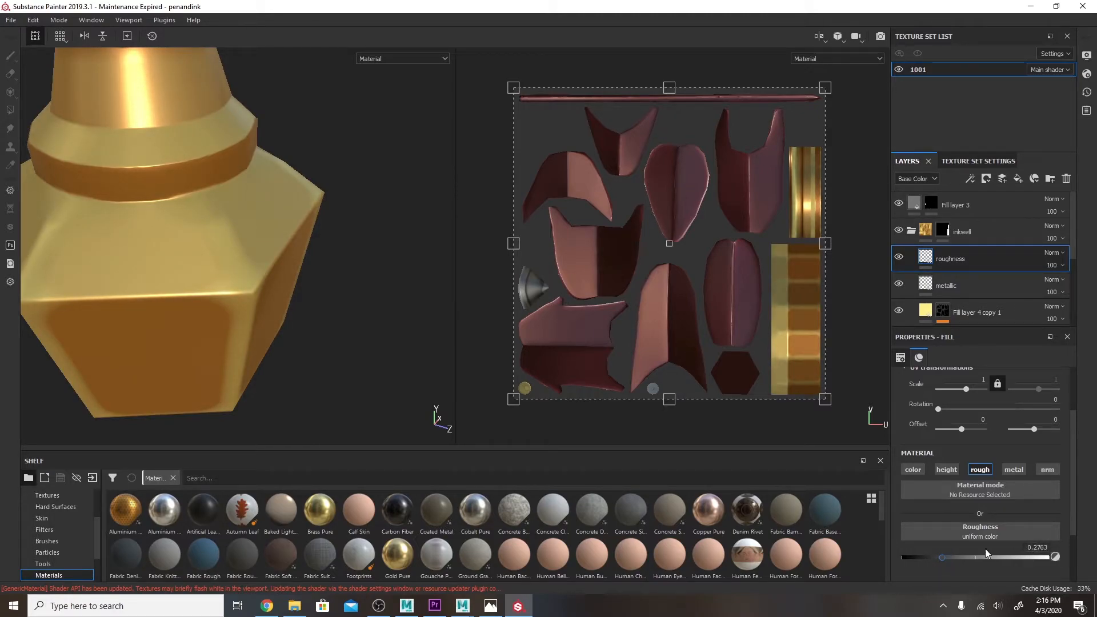
- Examine the inkwell, pen tip and feather from several angles and distances under rotated environment lighting
alt+drag(371, 342, 279, 311)
scroll(366, 332, down, 4)
shift+right_drag(289, 321, 347, 351)
scroll(348, 352, down, 4)
alt+drag(289, 314, 259, 279)
scroll(259, 280, up, 4)
alt+middle_drag(323, 151, 327, 167)
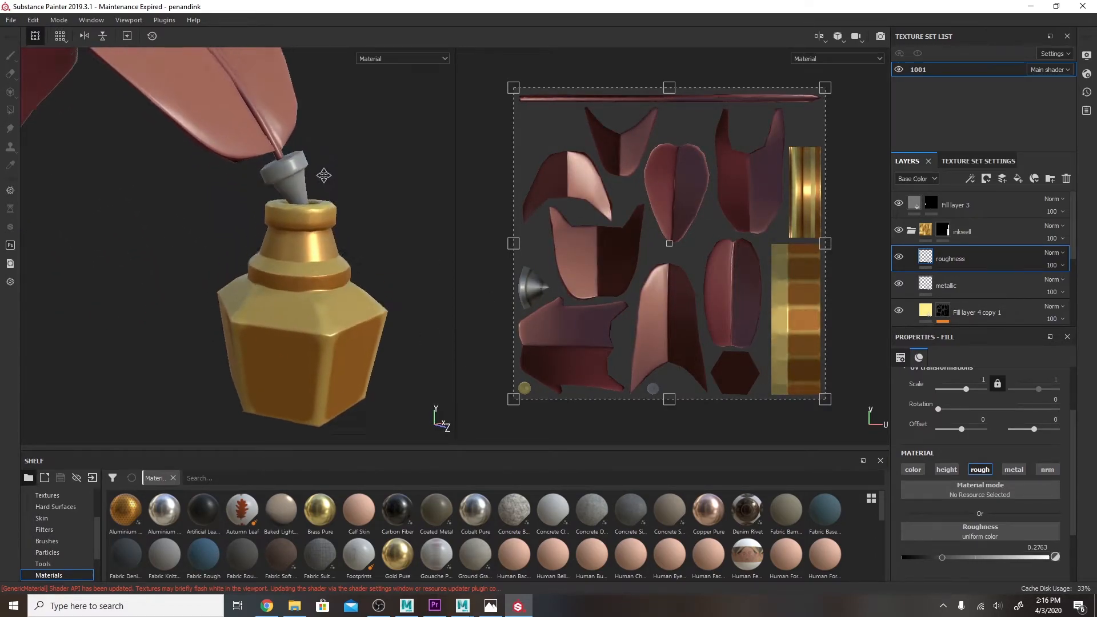
scroll(327, 166, up, 4)
alt+middle_drag(337, 217, 384, 232)
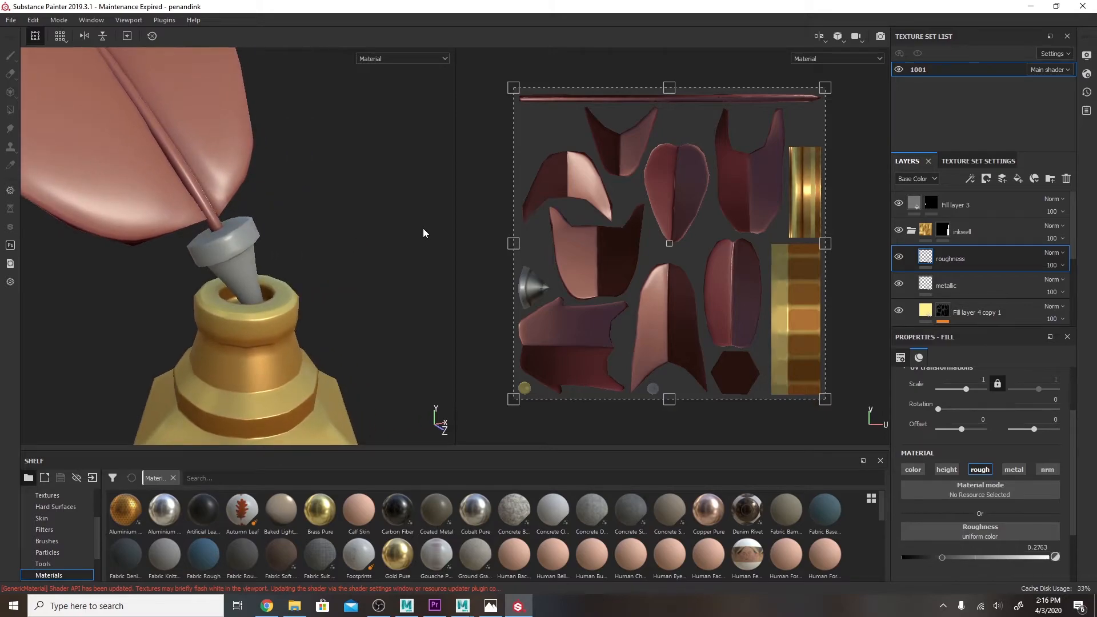
- Add a folder at the head of the layer stack containing Fill layer 3 and name it pen tip
click(911, 230)
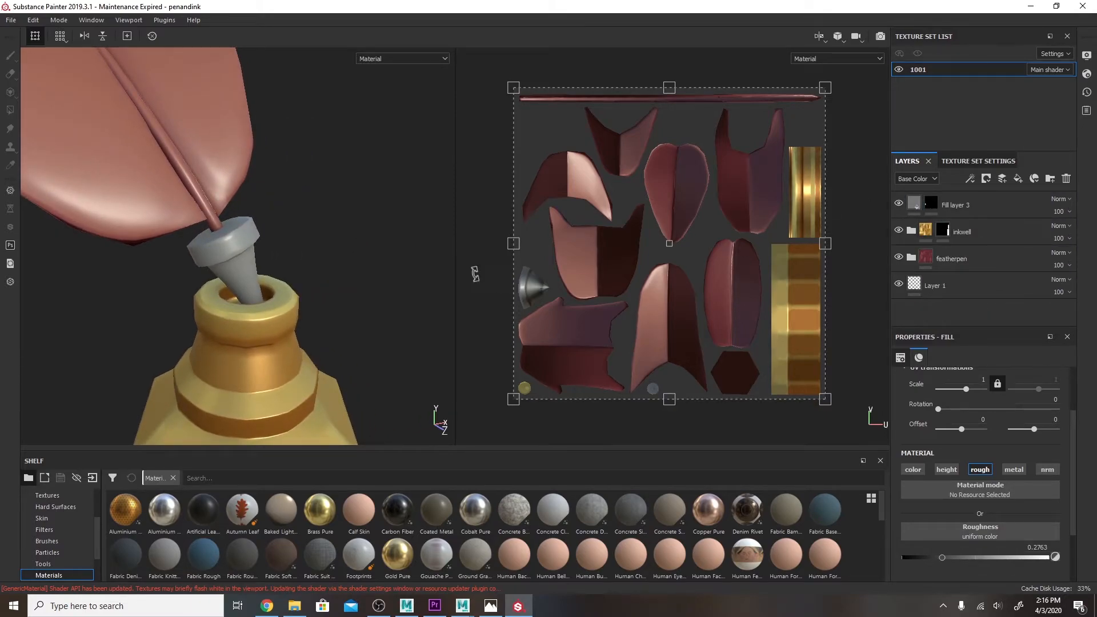
alt+drag(239, 245, 280, 272)
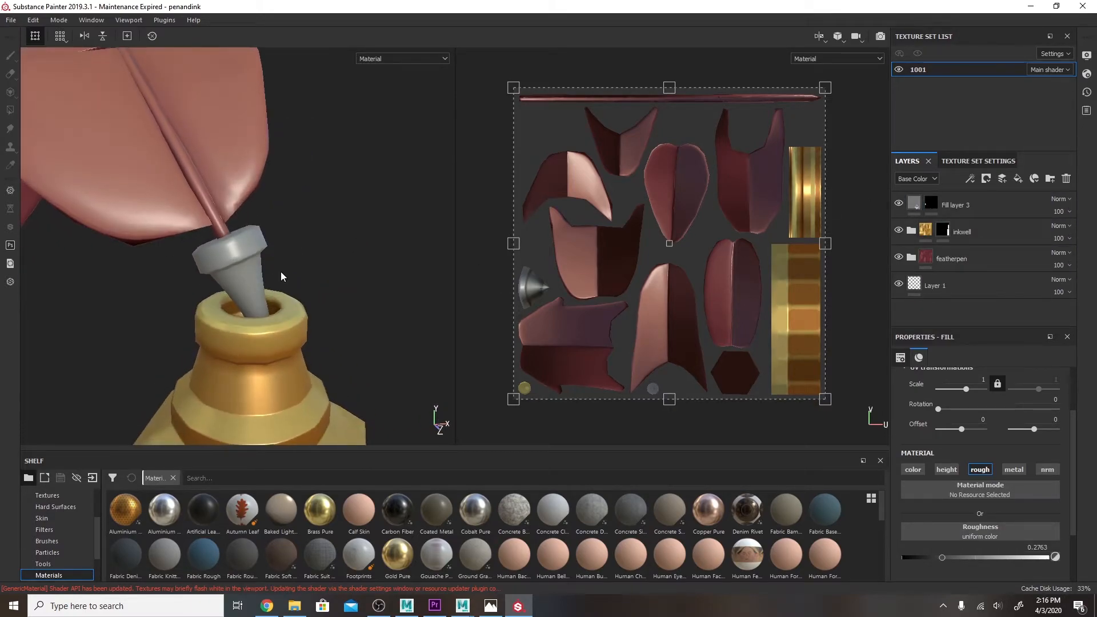
click(939, 229)
click(931, 204)
click(1049, 179)
drag(931, 260, 929, 203)
double_click(944, 205)
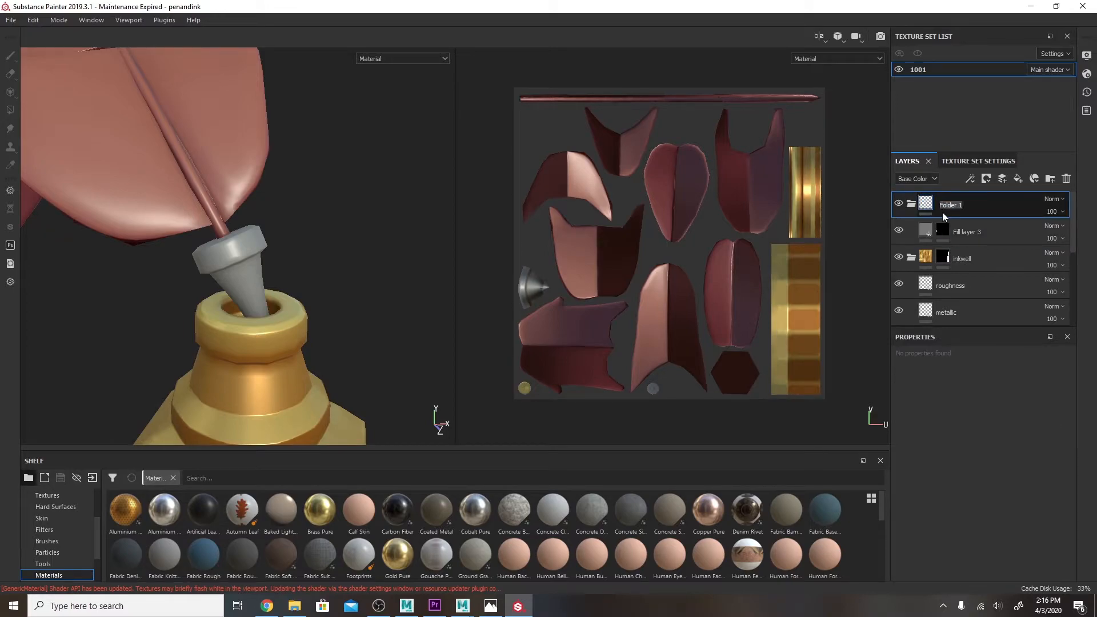
text(pen tip)
key(Return)
- Set Fill layer 3's roughness to 0.3035 and its metallic value to 1 for the pen tip
click(940, 232)
click(927, 233)
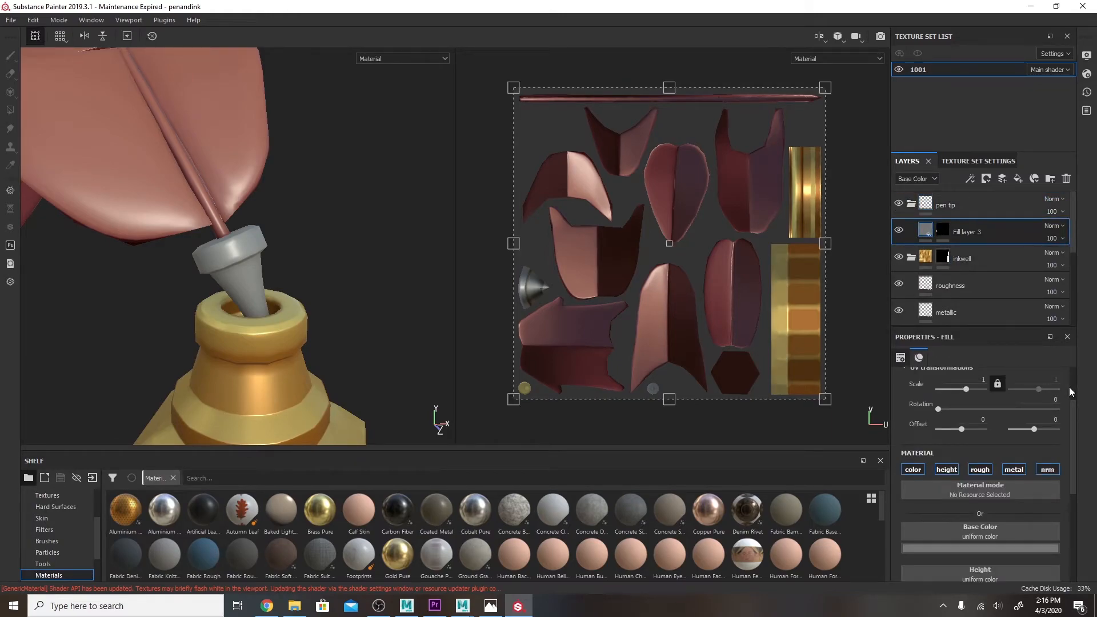
drag(1076, 413, 1079, 487)
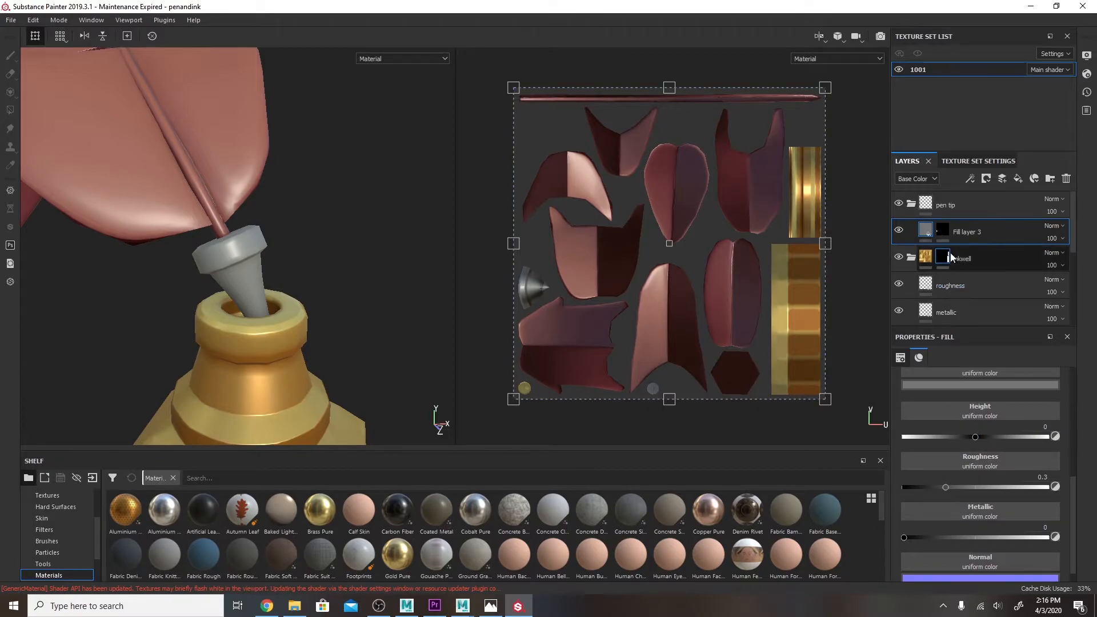
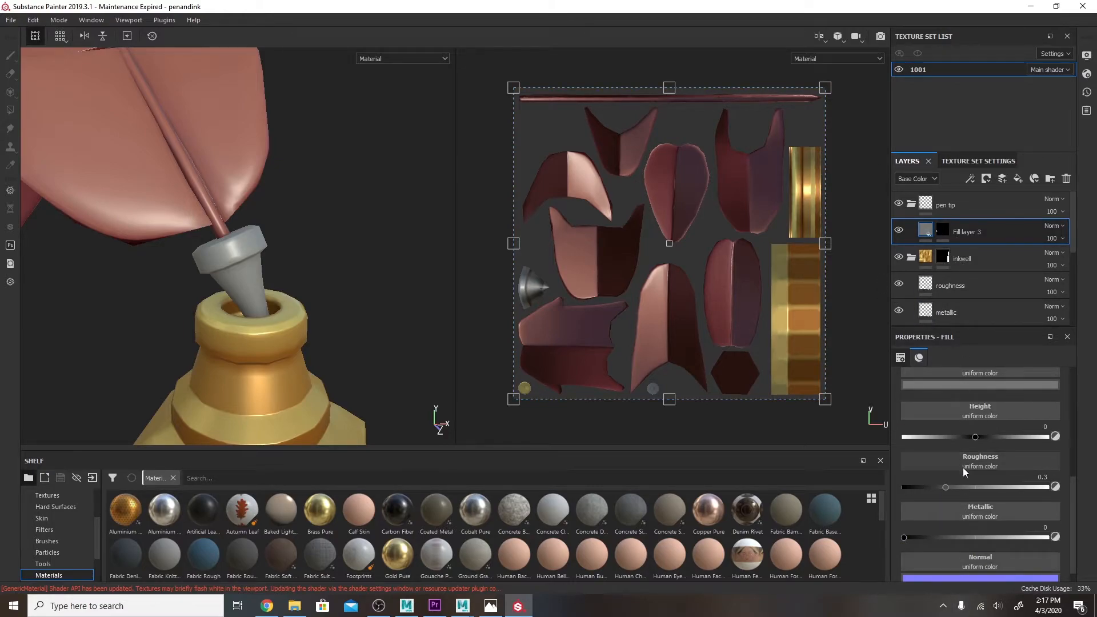
click(942, 487)
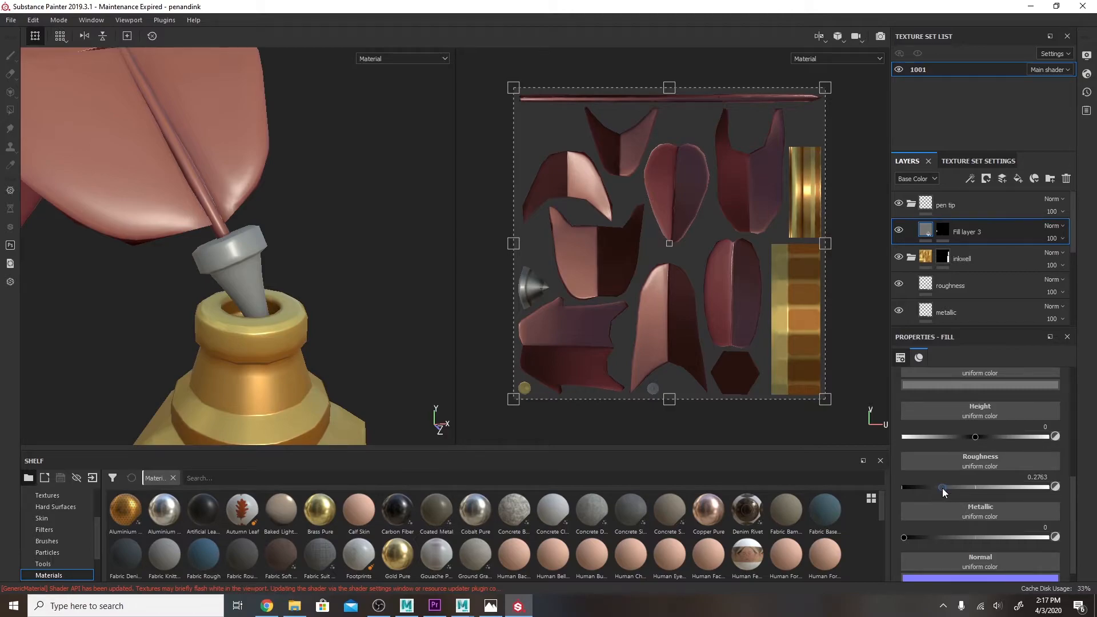
click(945, 488)
click(944, 233)
drag(907, 537, 1073, 551)
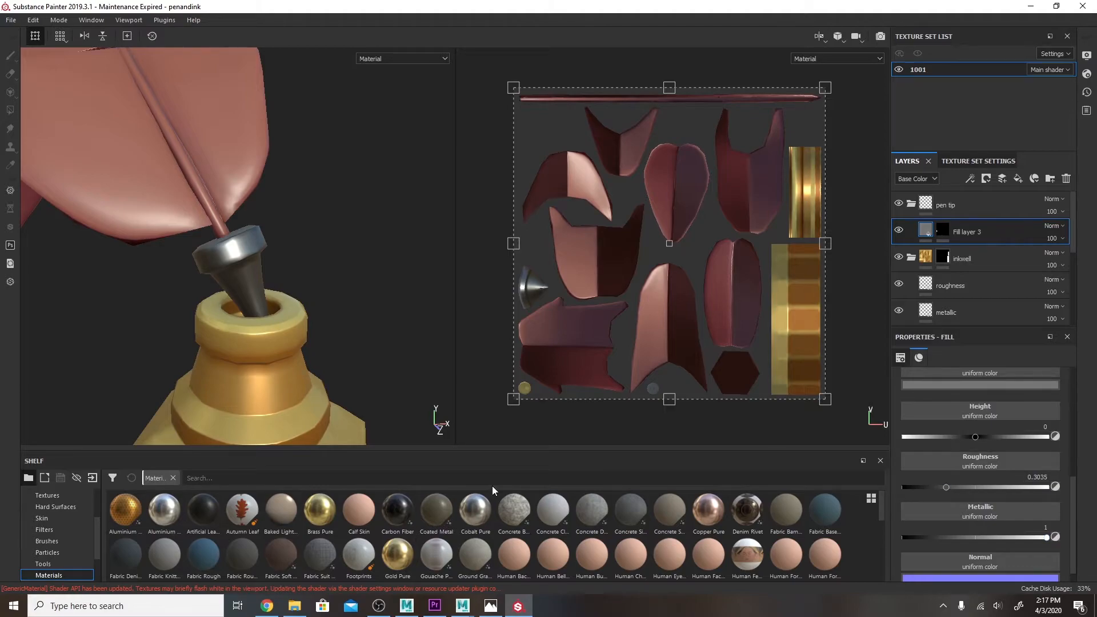
mouse_move(252, 297)
alt+mouse_down()
mouse_move(306, 216)
mouse_move(269, 291)
alt+mouse_up()
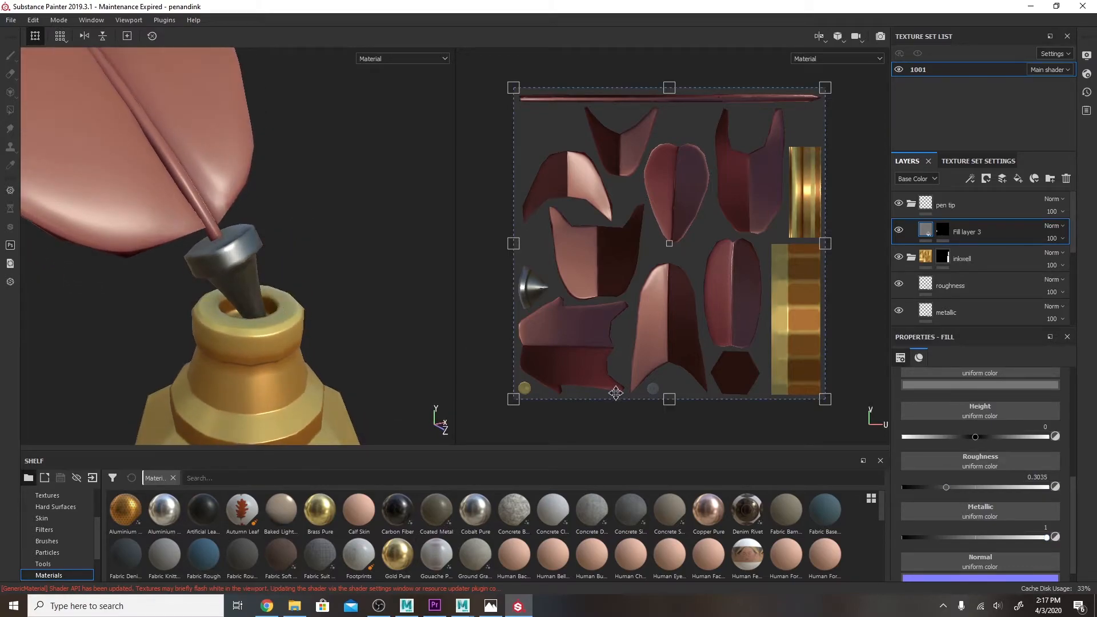
- Lower Fill layer 3's roughness to 0.1907 and check the pen tip's reflections against the whole model
mouse_move(960, 486)
mouse_down()
mouse_move(1027, 490)
mouse_move(895, 492)
mouse_move(942, 491)
mouse_move(924, 496)
mouse_up()
alt+drag(301, 310, 270, 268)
alt+right_drag(270, 268, 271, 244)
alt+drag(272, 245, 259, 224)
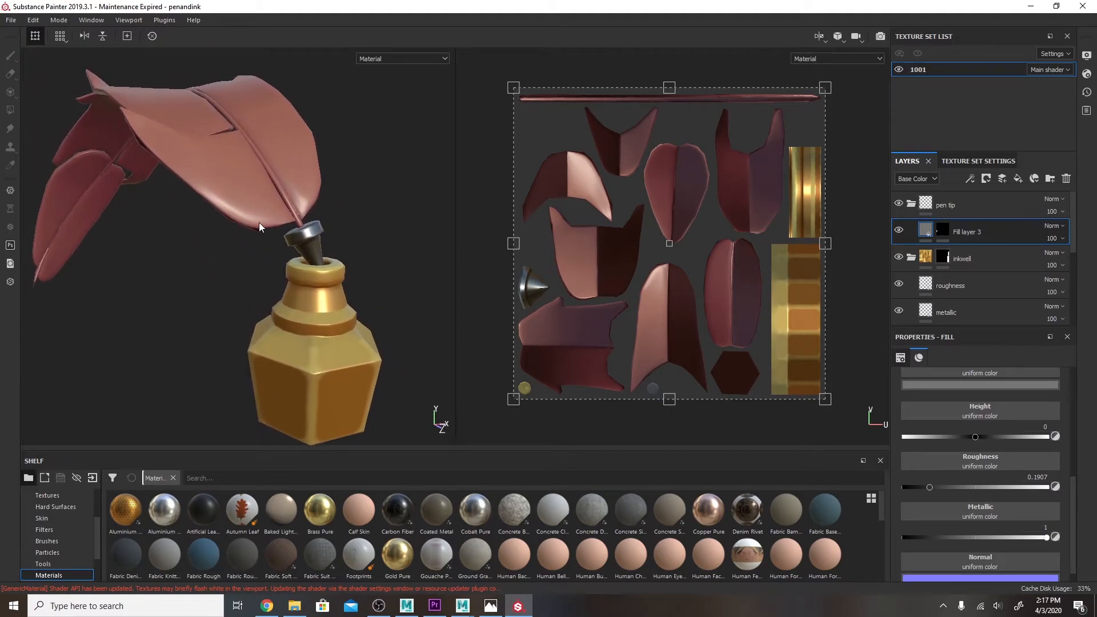
- Collapse the pen tip and inkwell folders, review the model from the front, and save the project
click(912, 203)
click(920, 231)
click(910, 231)
click(925, 257)
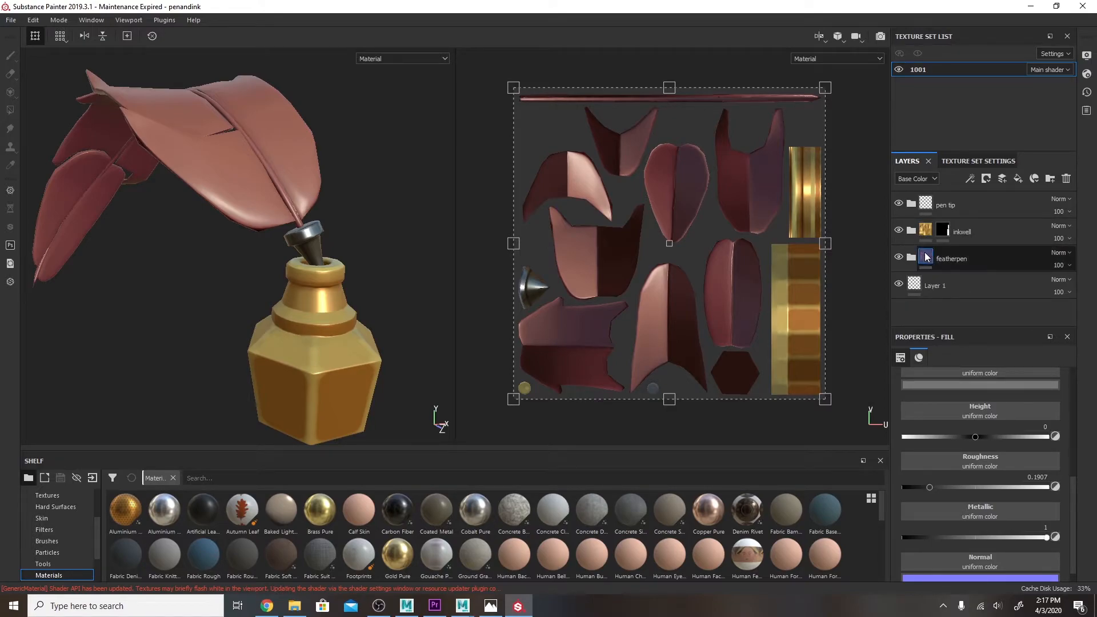
mouse_move(926, 258)
alt+drag(303, 194, 333, 269)
alt+middle_drag(333, 269, 308, 145)
alt+drag(307, 145, 273, 231)
alt+drag(279, 174, 273, 254)
alt+middle_drag(270, 323, 263, 271)
key(ctrl+s)
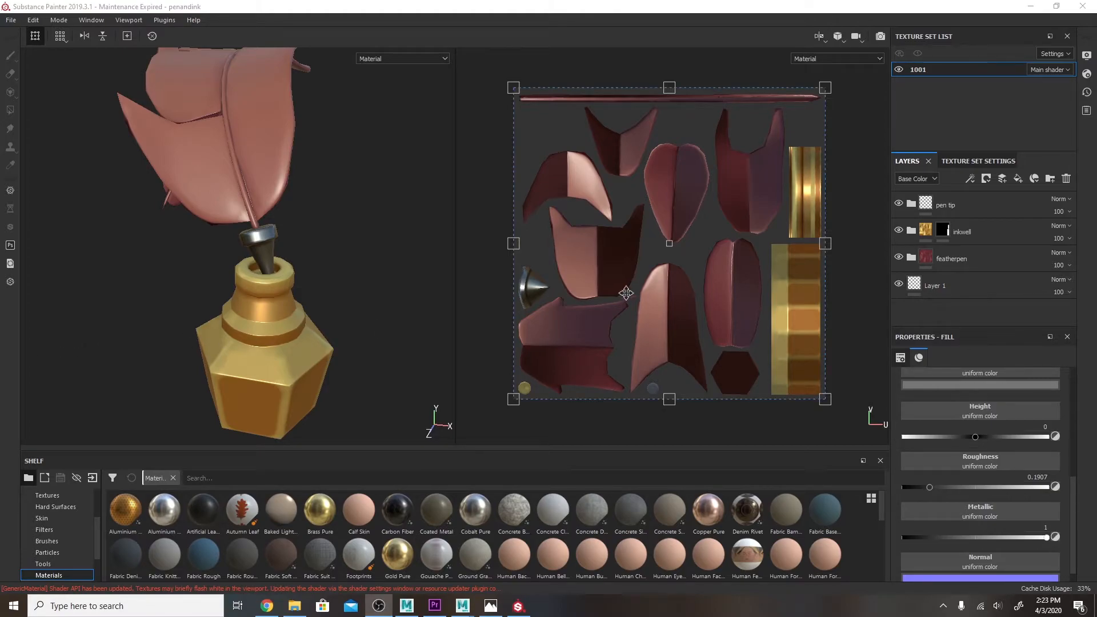
- Change Fill layer 3's base colour to a light grey of RGB 0.558, 0.550, 0.550, and collapse the pen tip folder
click(911, 204)
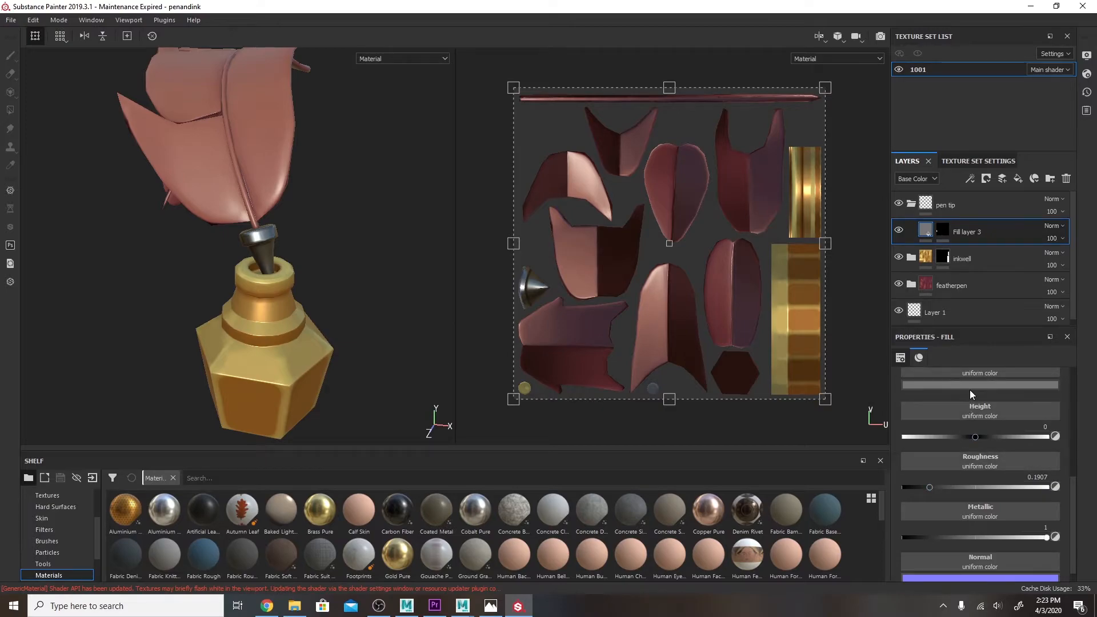
click(949, 386)
mouse_move(951, 418)
mouse_down()
mouse_move(930, 427)
mouse_move(941, 428)
mouse_up()
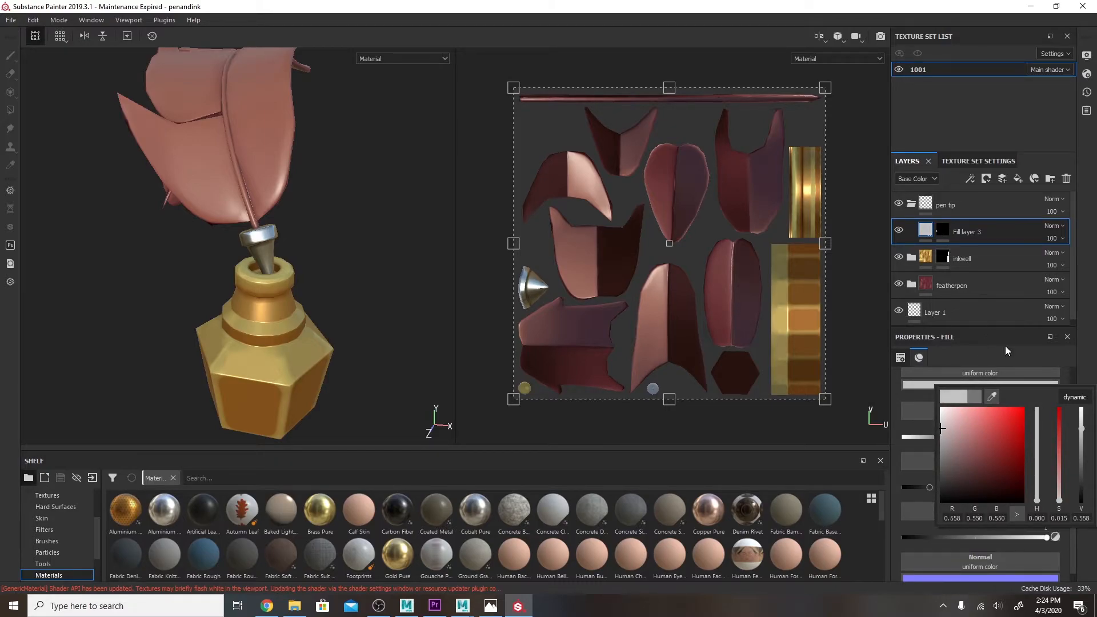
click(1083, 350)
alt+drag(186, 249, 461, 228)
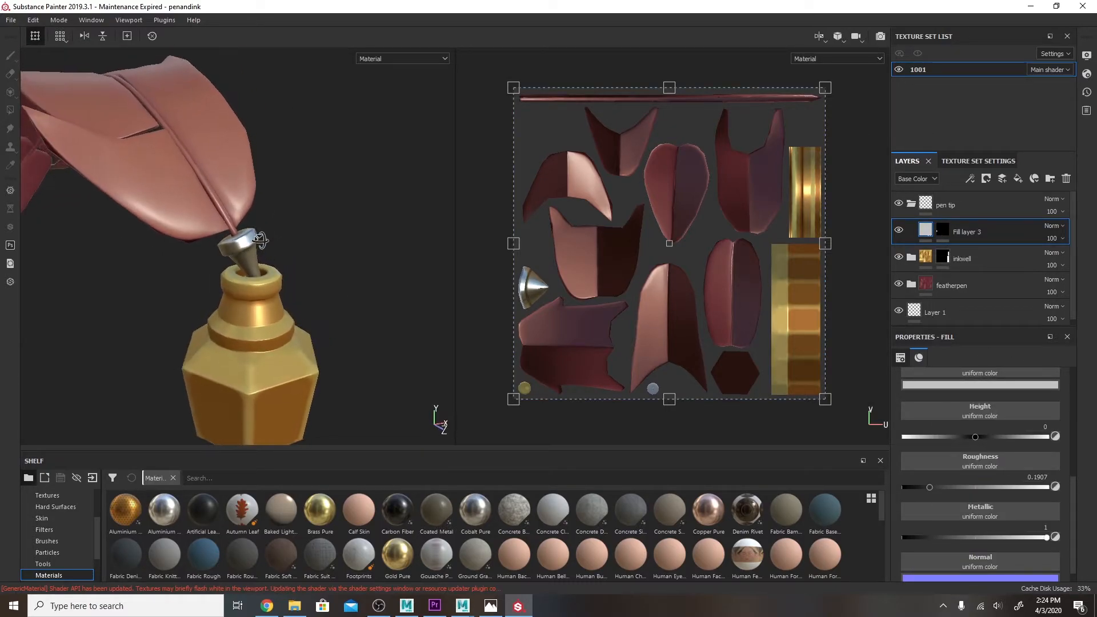
click(910, 202)
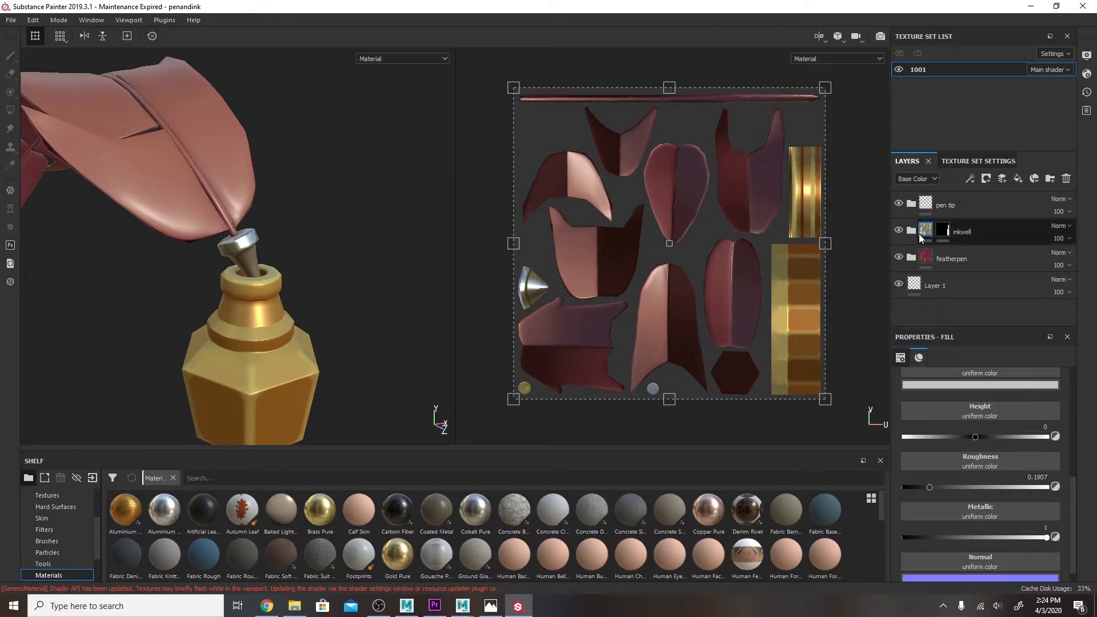
- Add a fill layer directly above the featherpen folder with only its roughness and metallic channels enabled
click(948, 260)
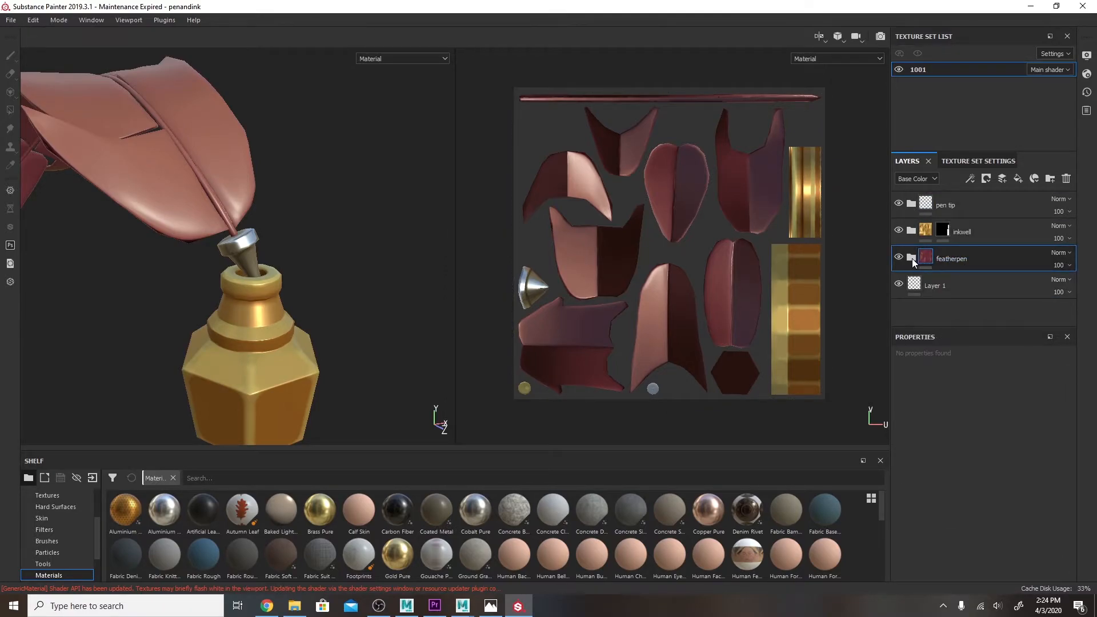
click(911, 258)
alt+drag(303, 217, 366, 320)
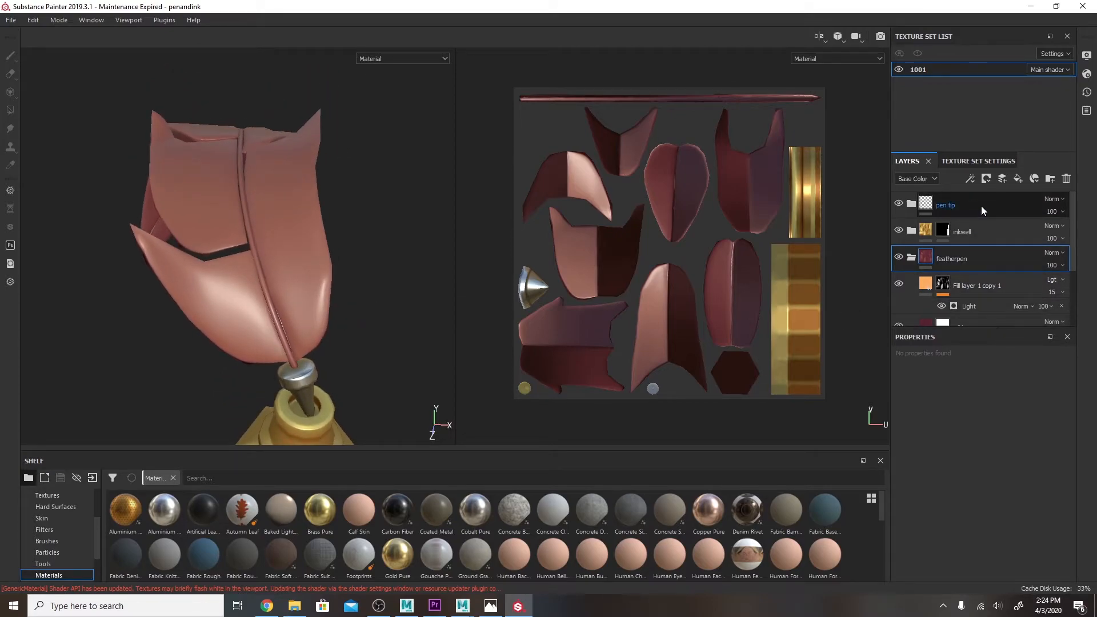
click(1017, 180)
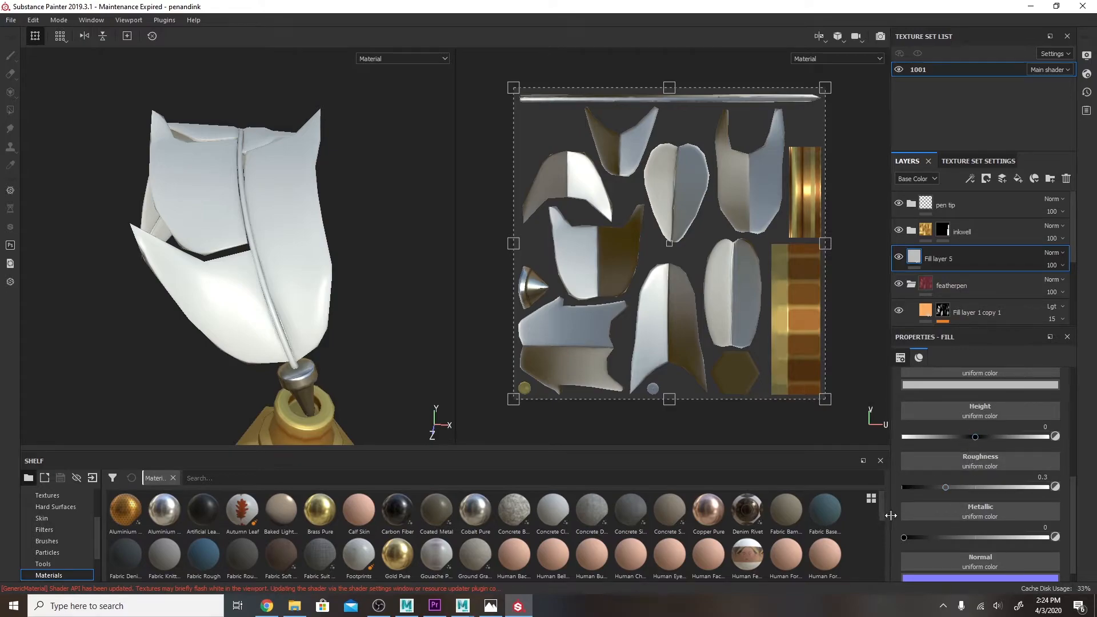
scroll(969, 439, up, 3)
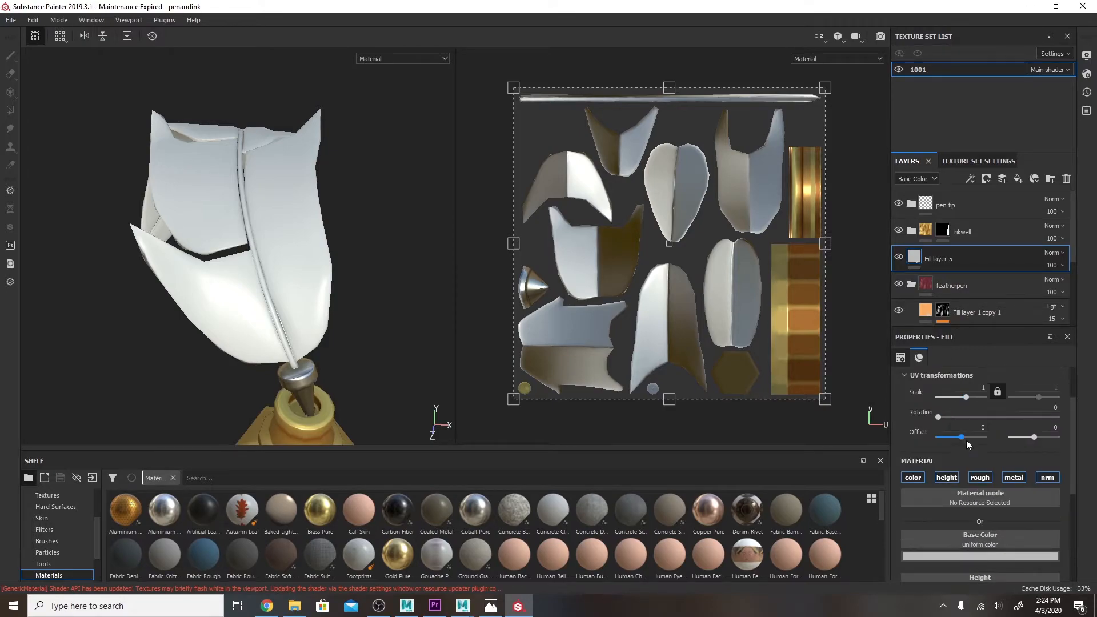
click(913, 477)
click(947, 478)
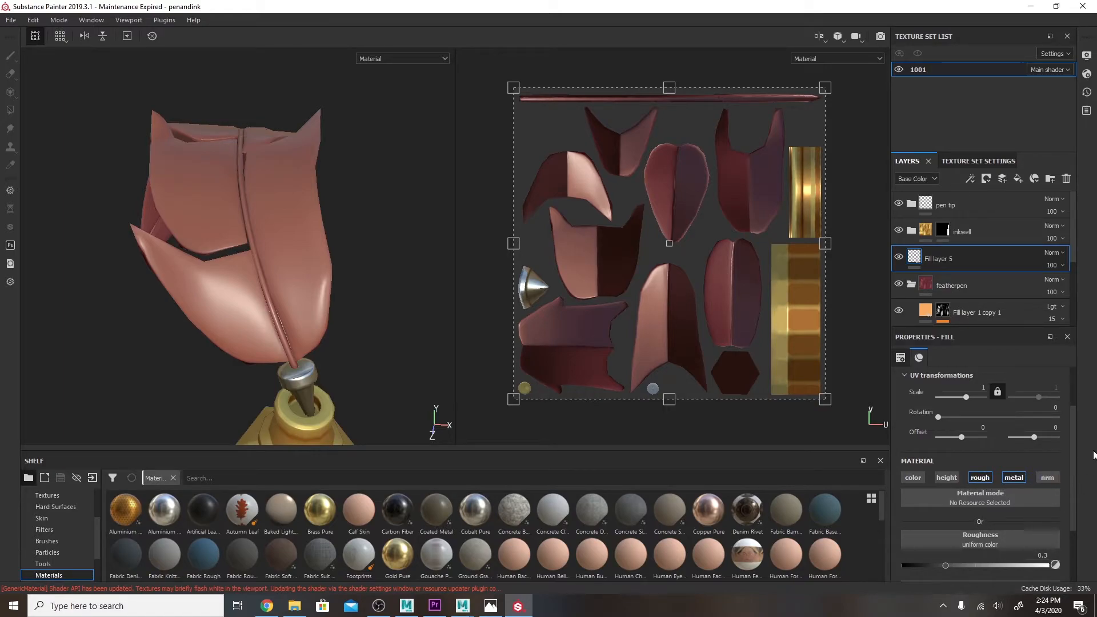
click(1014, 478)
drag(1074, 432, 1062, 396)
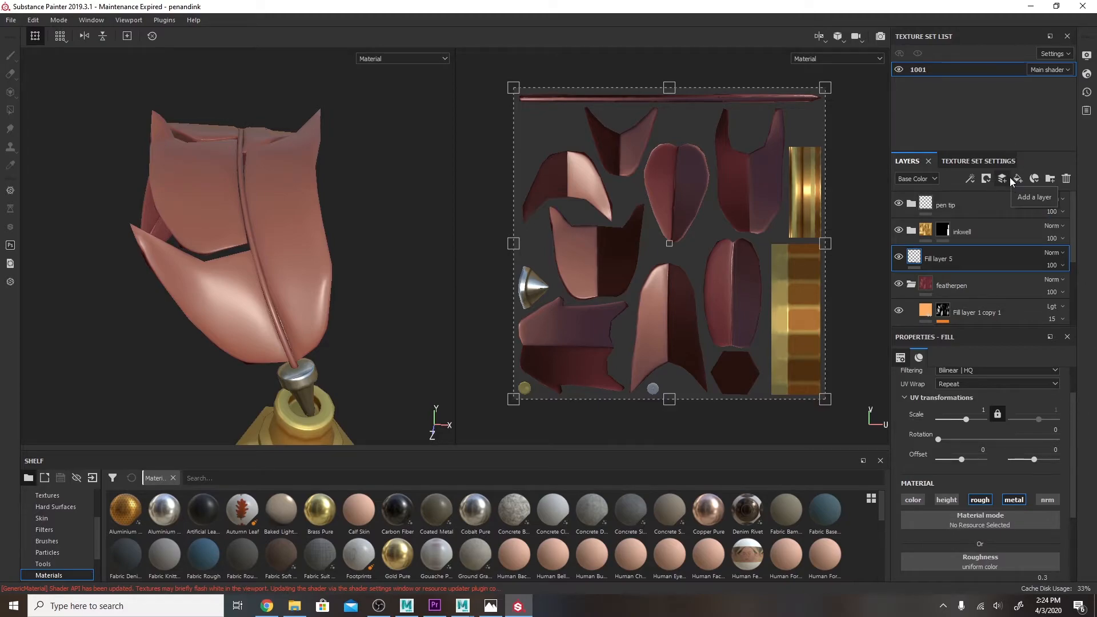
- Hide Fill layer 5 and add a paint layer directly above it
double_click(952, 260)
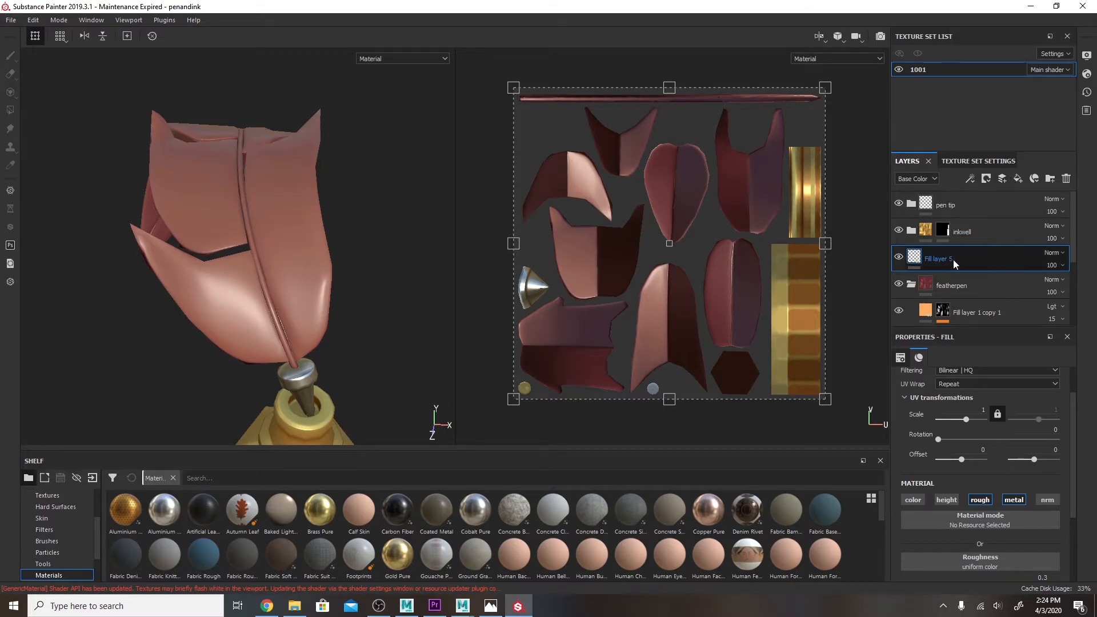
click(898, 262)
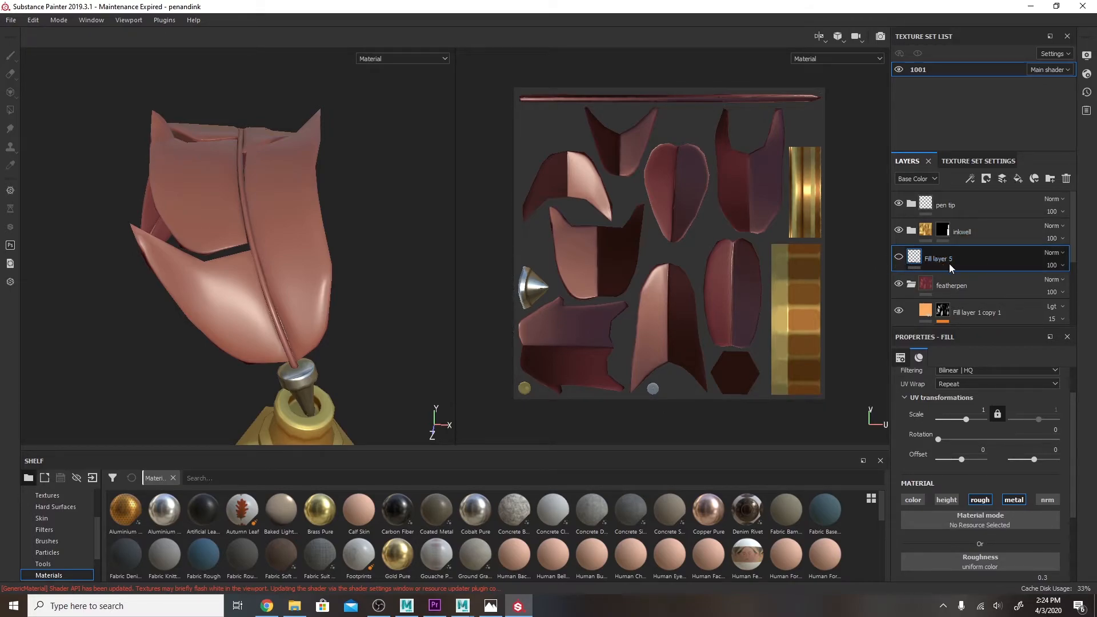
click(1001, 178)
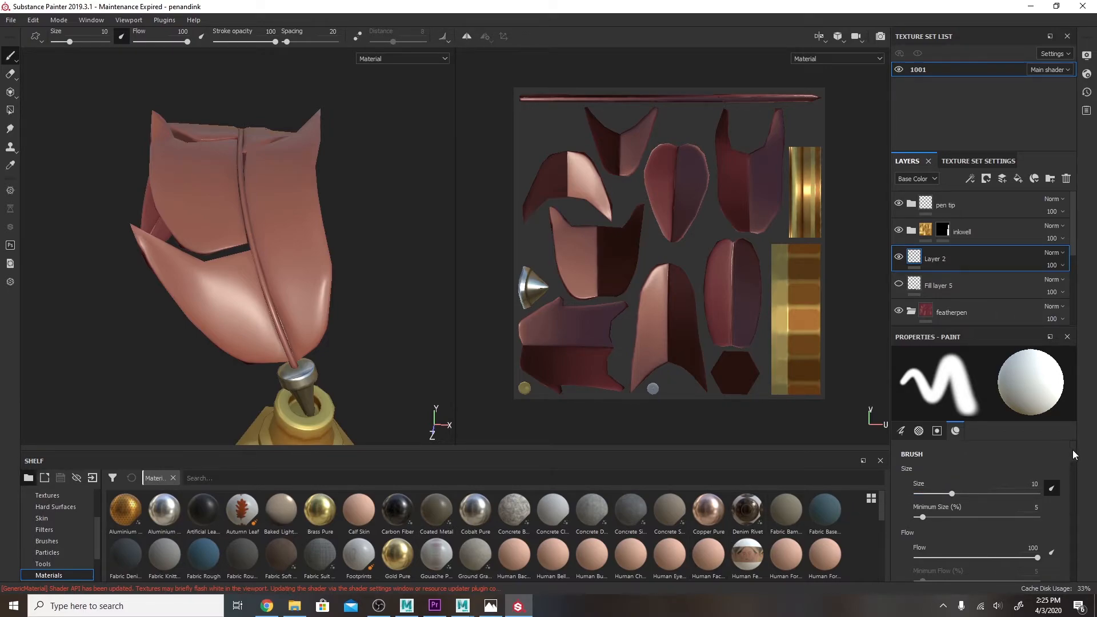
- Disable the brush material's colour, height and normal channels so it paints only roughness and metallic
drag(1071, 451, 1045, 540)
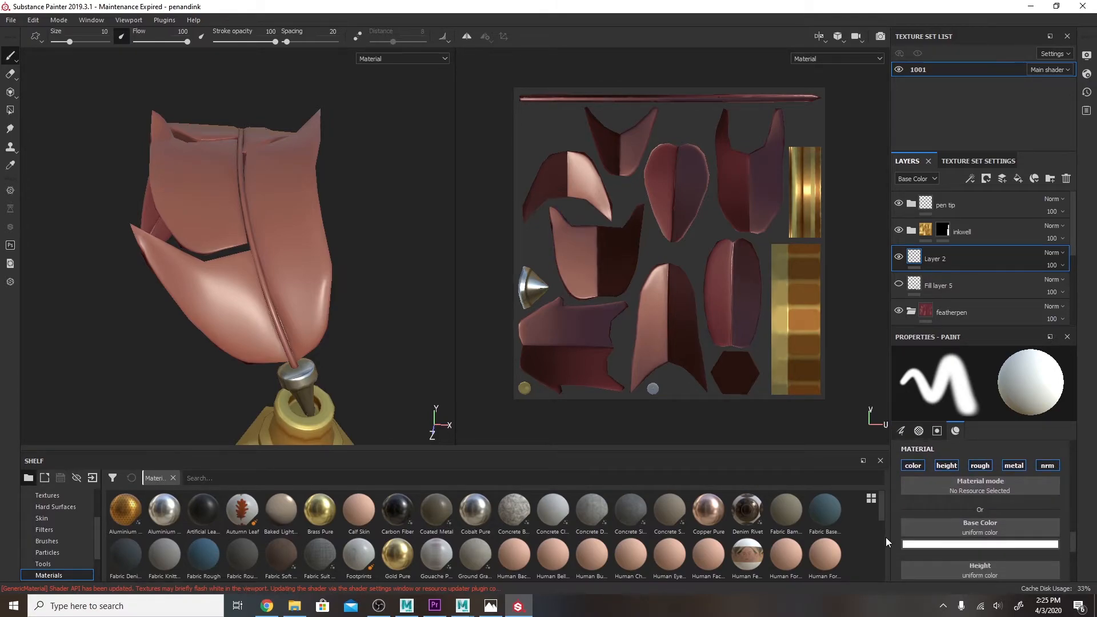
click(913, 466)
click(947, 467)
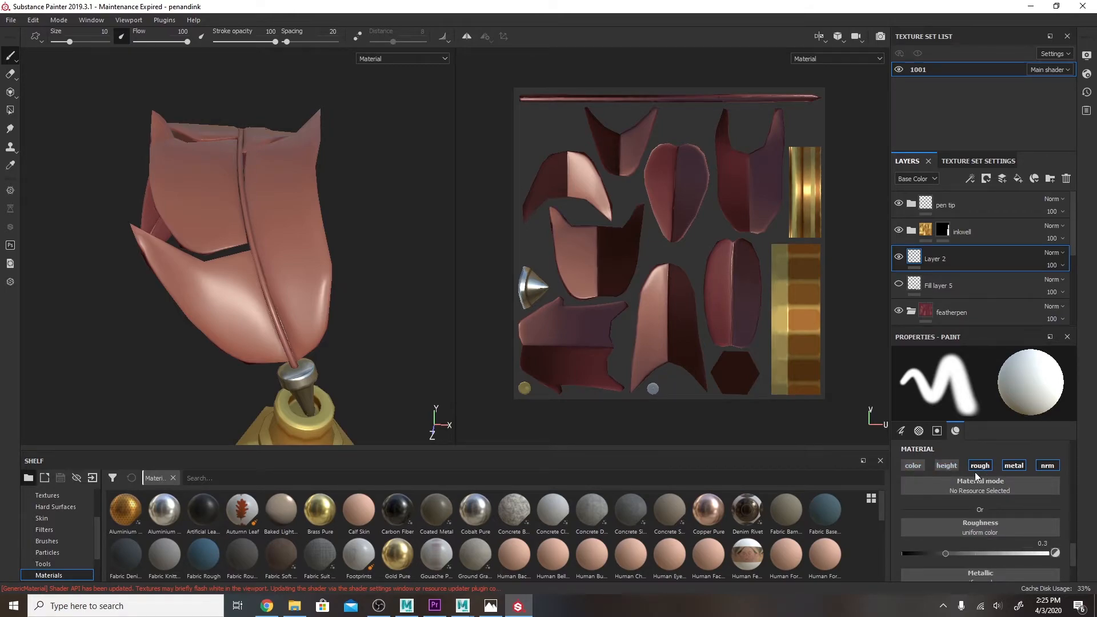
click(1047, 466)
- Lower the brush material's roughness to 0.2179 and adjust its metallic value for a shinier finish
mouse_move(946, 553)
mouse_down()
mouse_move(1016, 552)
mouse_move(899, 550)
mouse_move(979, 554)
mouse_move(933, 554)
mouse_up()
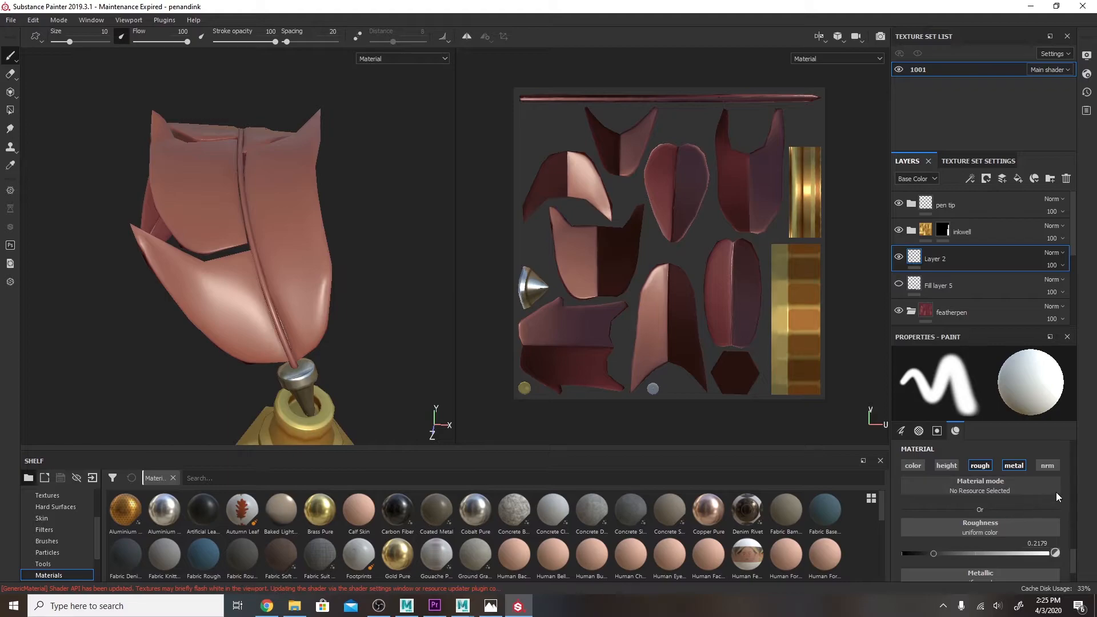
scroll(1071, 557, down, 1)
drag(996, 565, 975, 562)
mouse_move(937, 516)
mouse_down()
mouse_move(989, 516)
mouse_move(912, 519)
mouse_move(937, 516)
mouse_up()
mouse_move(1071, 561)
mouse_down()
mouse_move(1064, 461)
mouse_move(1067, 501)
mouse_move(1048, 538)
mouse_up()
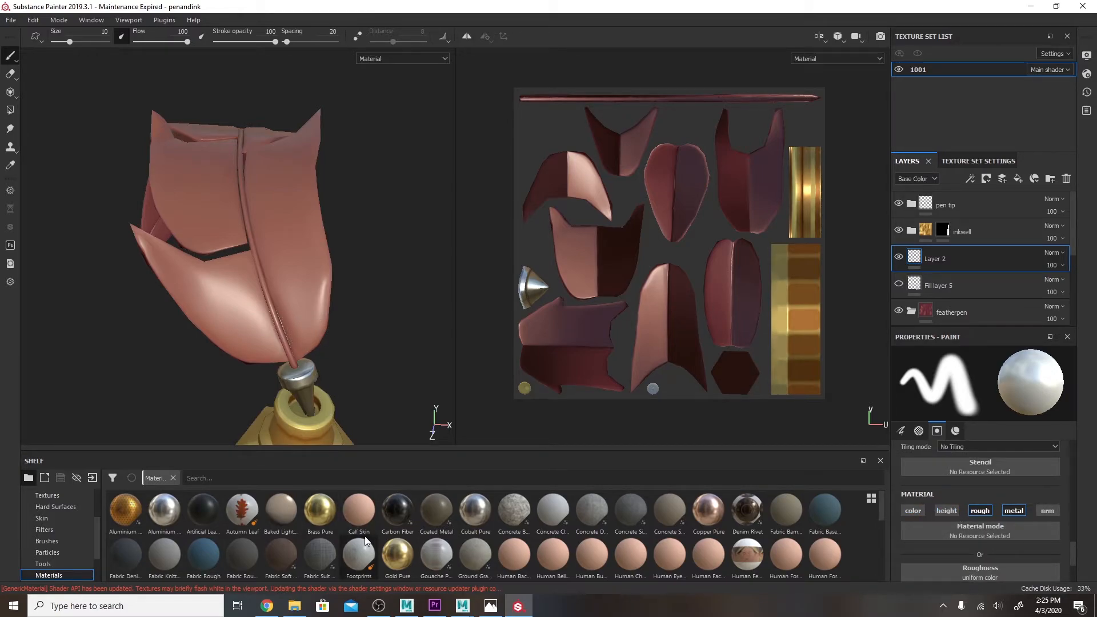
- Undo a test stroke on the feather, and switch to the Basic Soft brush at size 1.77
mouse_move(302, 251)
mouse_down()
mouse_move(288, 254)
mouse_move(282, 205)
mouse_move(297, 229)
mouse_move(343, 215)
mouse_move(377, 225)
mouse_move(290, 204)
mouse_move(337, 218)
mouse_up()
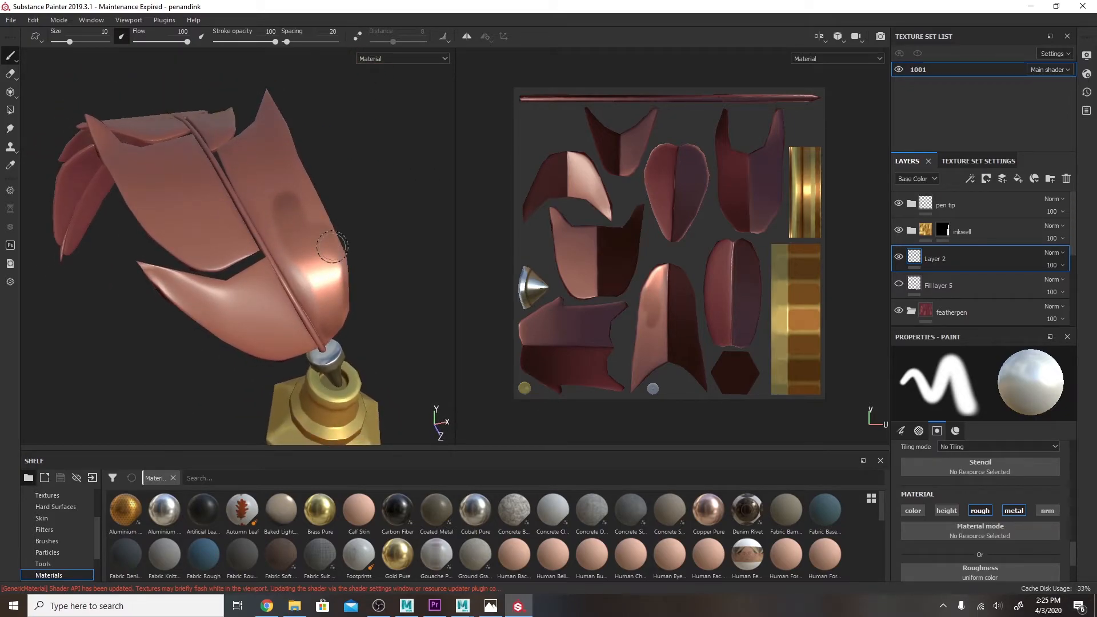
key(ctrl+z)
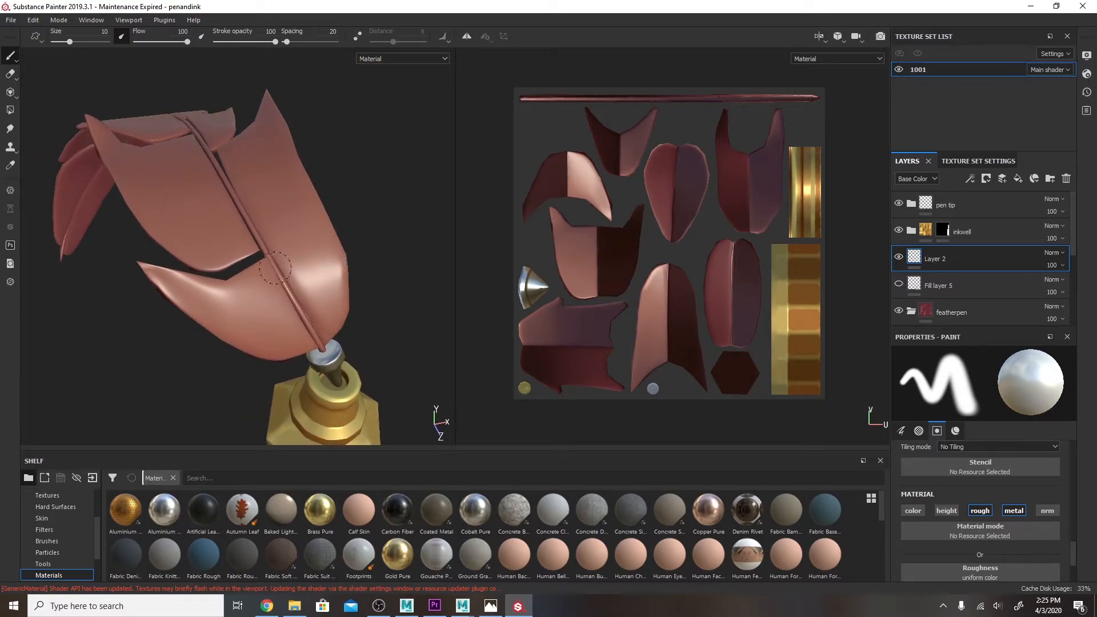
click(58, 541)
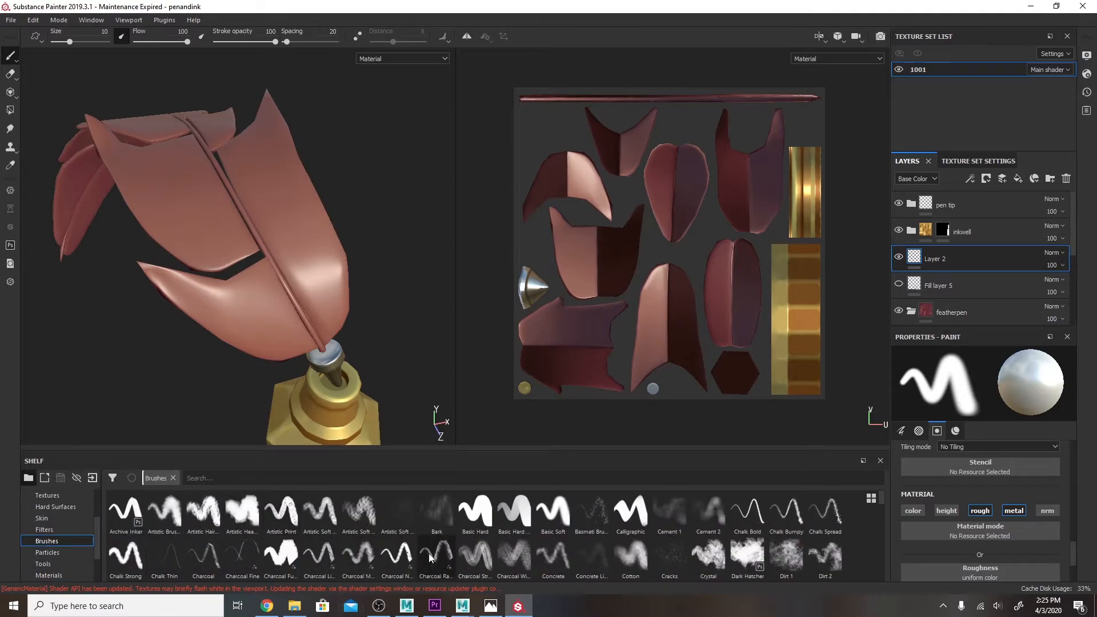
drag(632, 451, 651, 266)
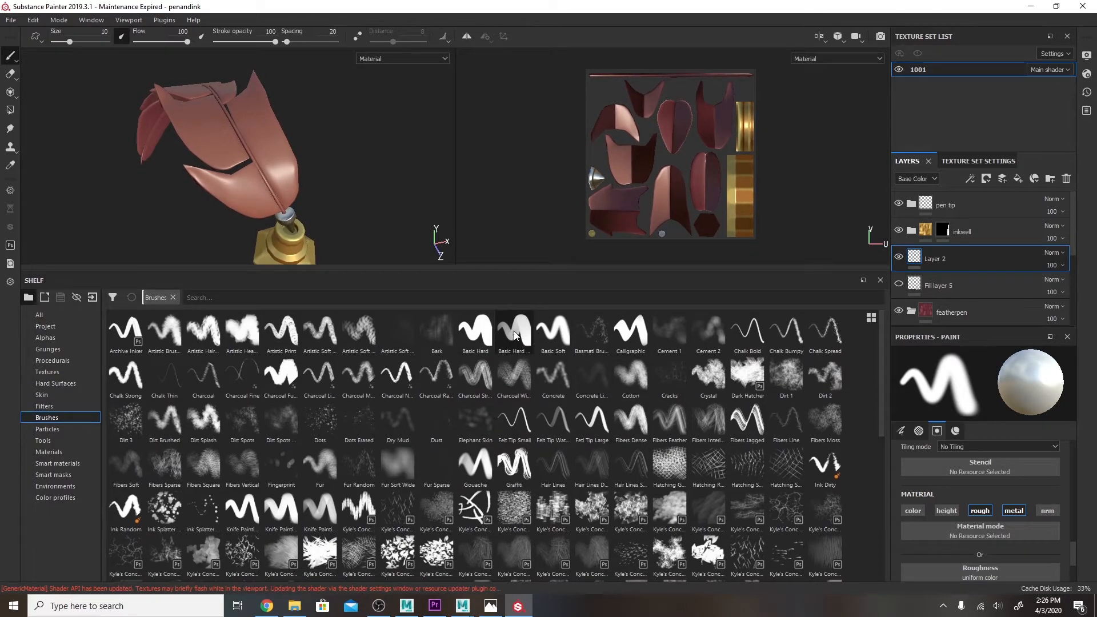
click(541, 325)
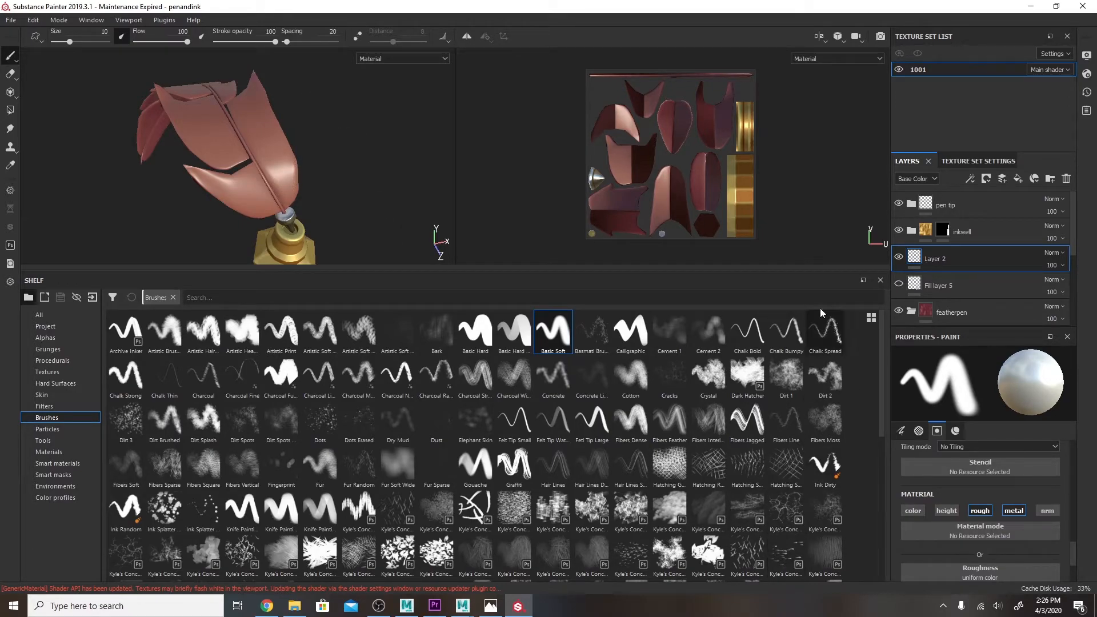
drag(795, 267, 837, 491)
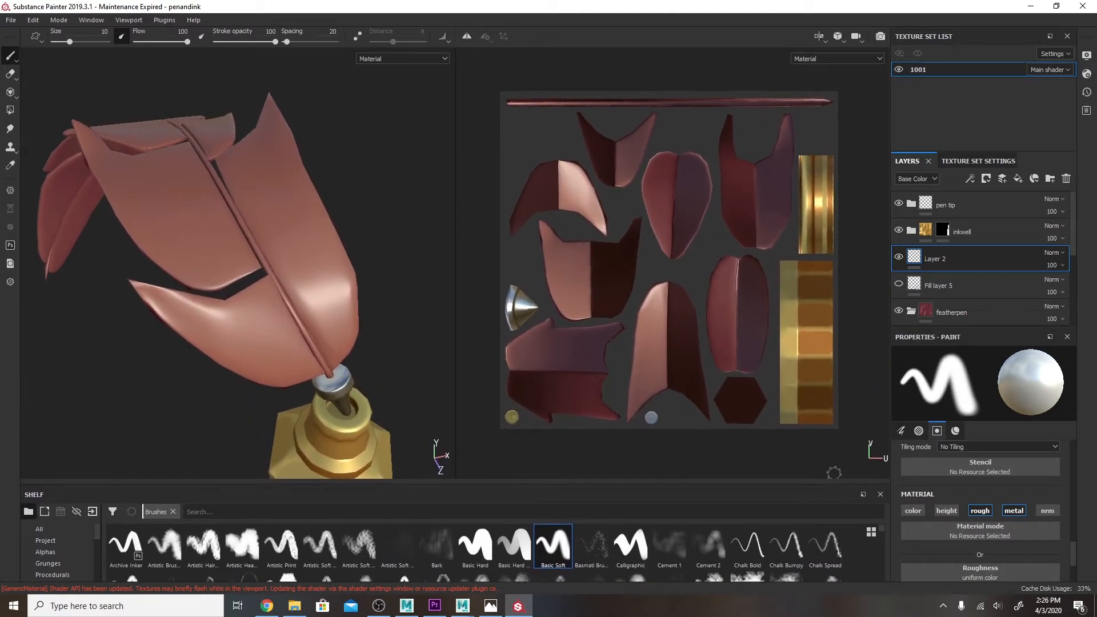
click(901, 431)
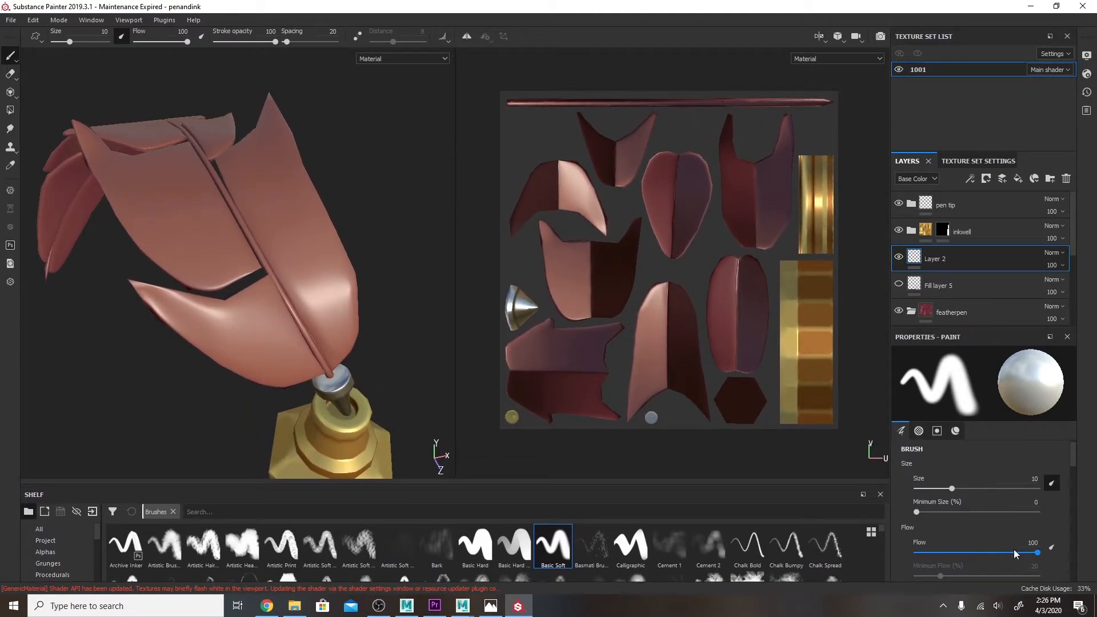
drag(951, 489, 928, 490)
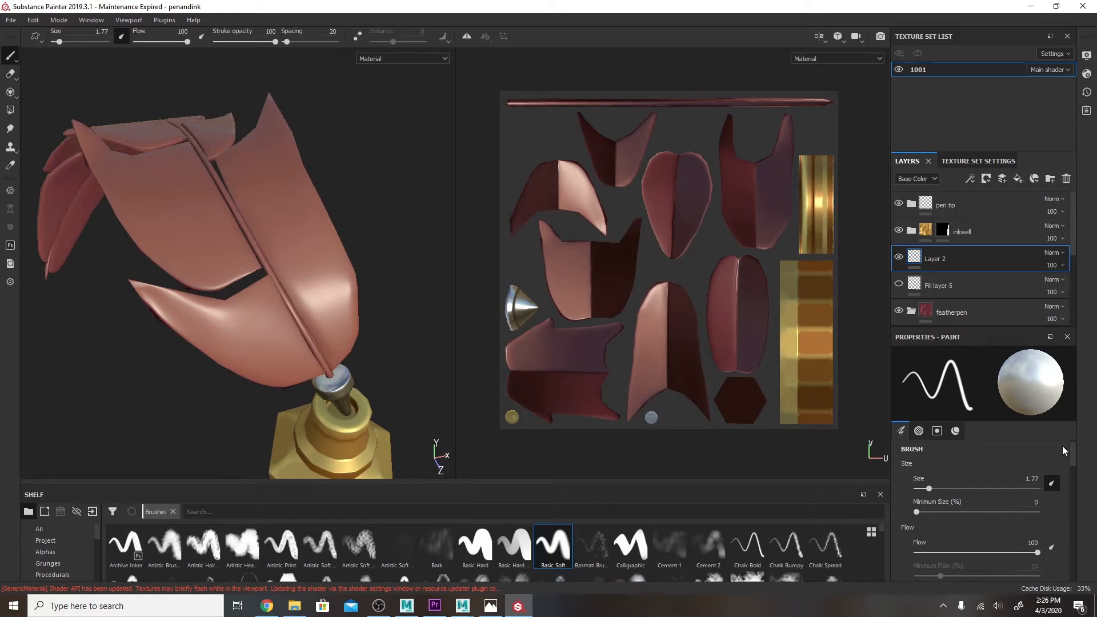
- Try painting thin strokes outward from the quill near the feather's base, and undo them
drag(316, 341, 336, 269)
alt+right_drag(344, 368, 382, 358)
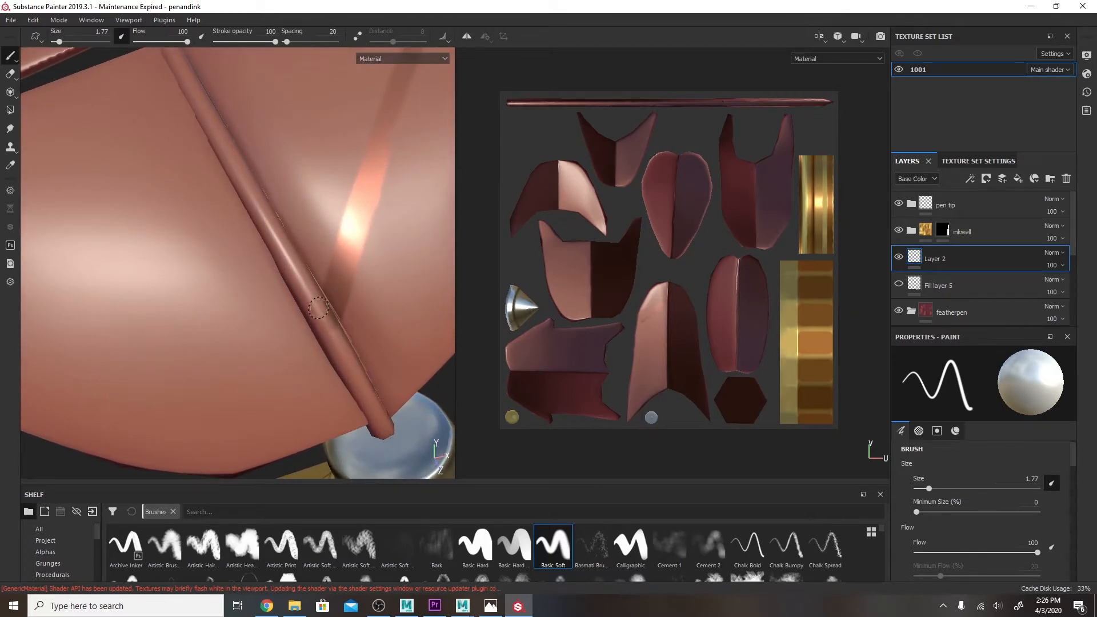
alt+drag(354, 319, 352, 269)
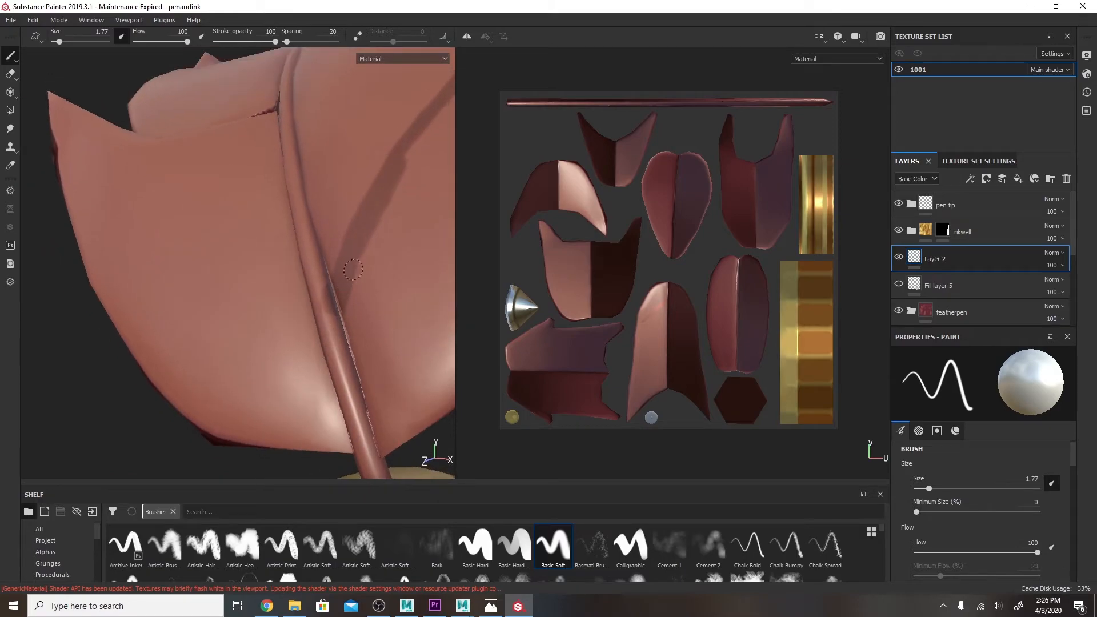
drag(310, 335, 405, 369)
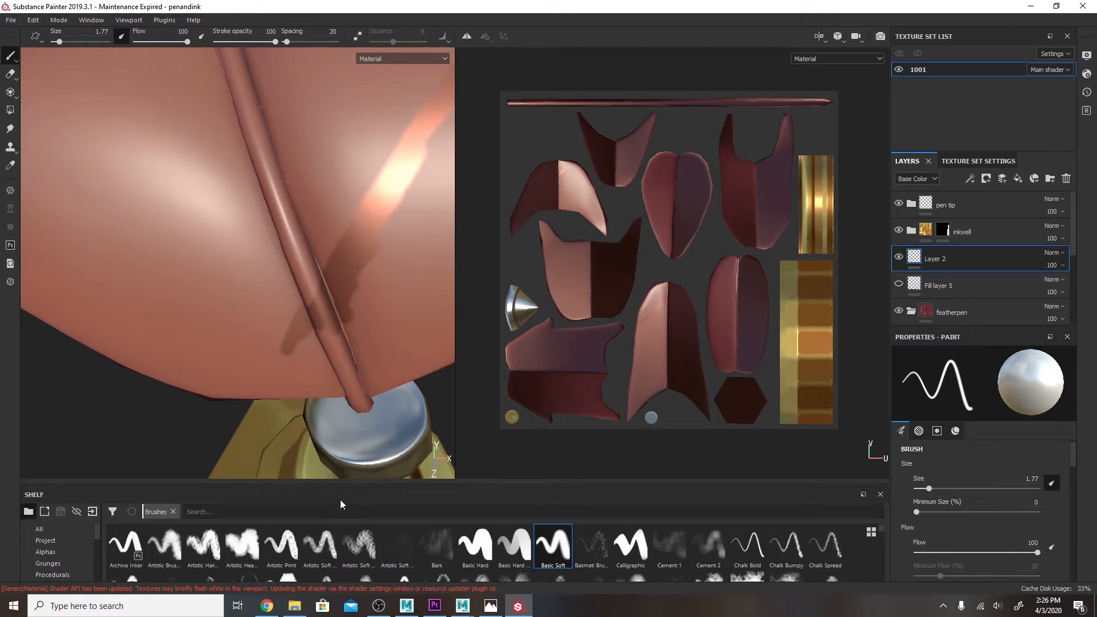
key(ctrl+z)
key(ctrl+z)
key(ctrl+z)
key(ctrl+z)
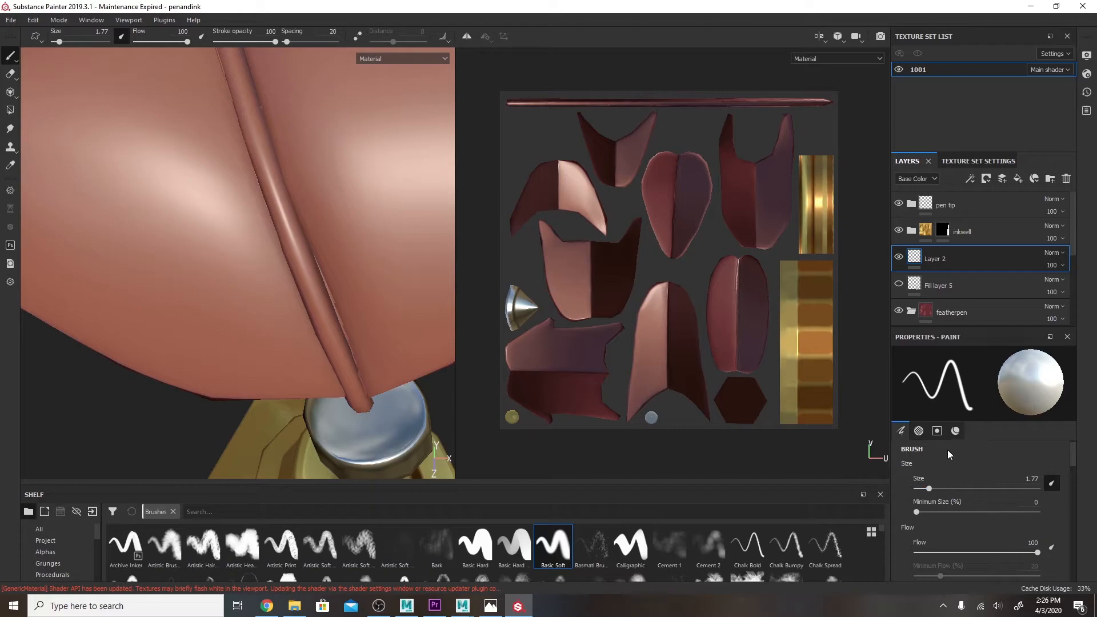
- Set the brush's stroke alignment to UV
drag(1075, 458, 1077, 511)
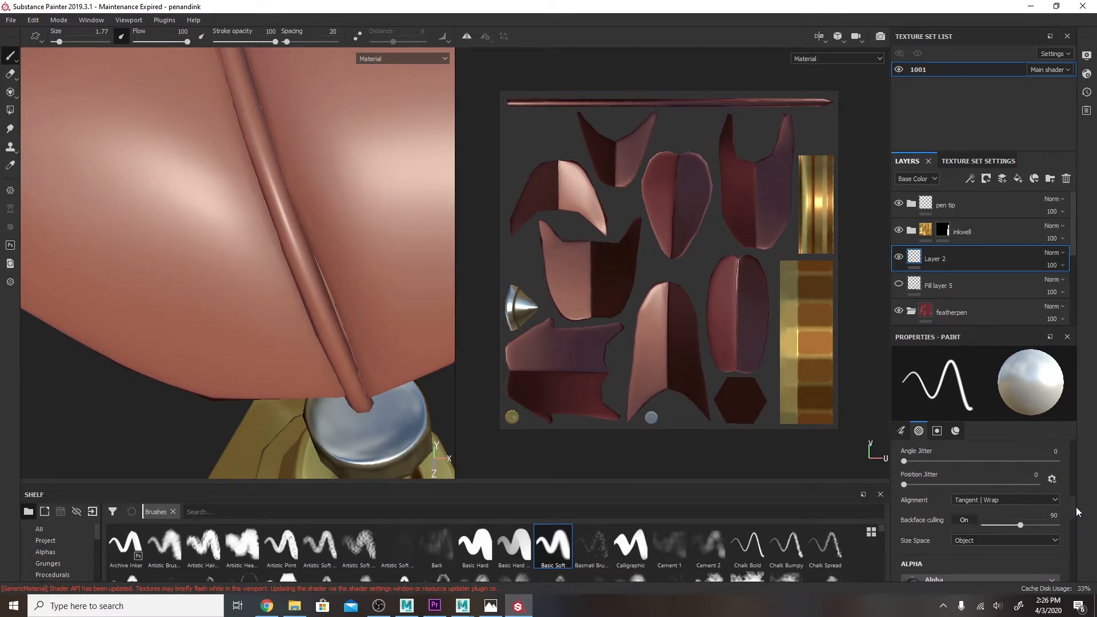
click(965, 498)
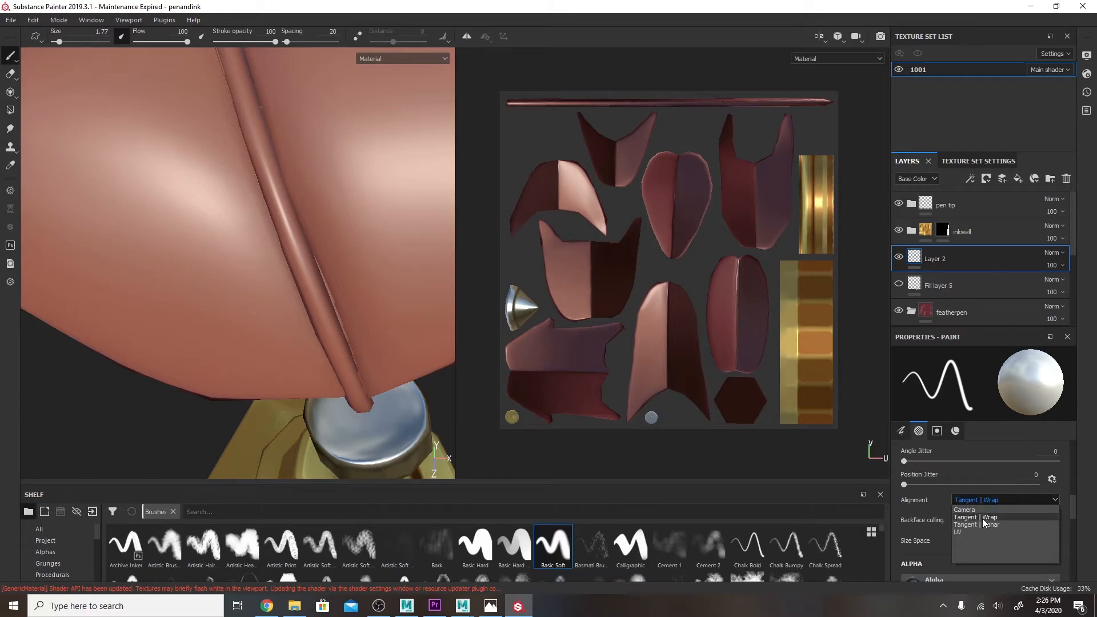
click(969, 532)
- Try a UV-aligned stroke along the lower quill, and undo it
mouse_move(345, 293)
mouse_down()
mouse_move(351, 331)
mouse_move(341, 257)
mouse_move(283, 158)
mouse_up()
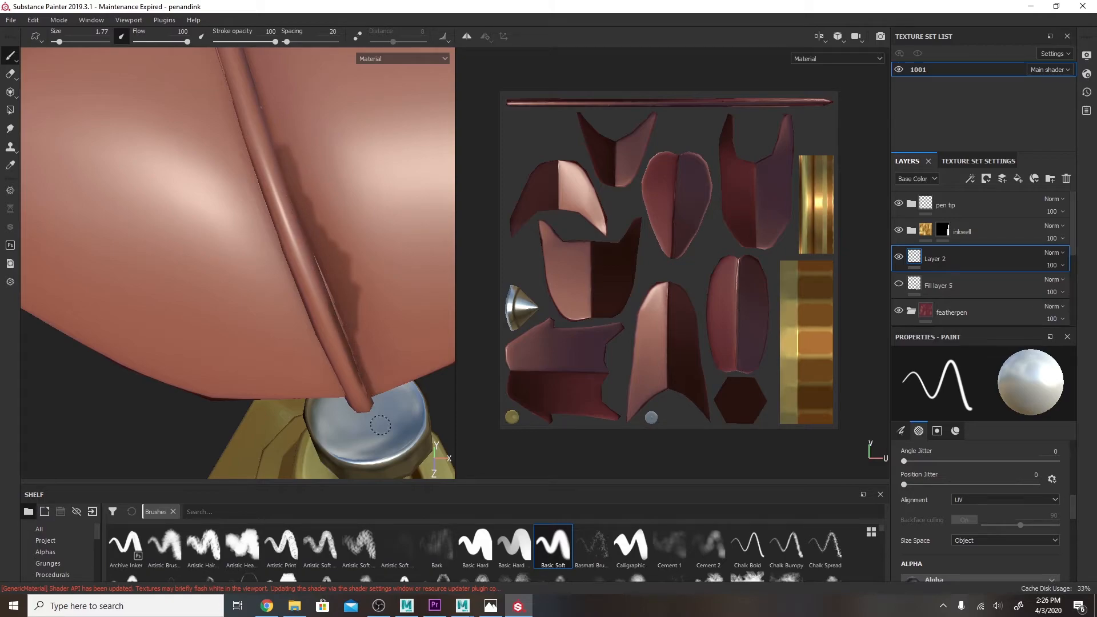
mouse_move(377, 400)
alt+mouse_down()
mouse_move(352, 313)
mouse_move(465, 325)
mouse_move(409, 281)
mouse_move(417, 313)
mouse_move(394, 255)
alt+mouse_up()
key(ctrl+z)
alt+middle_drag(432, 251, 387, 254)
alt+drag(387, 253, 360, 303)
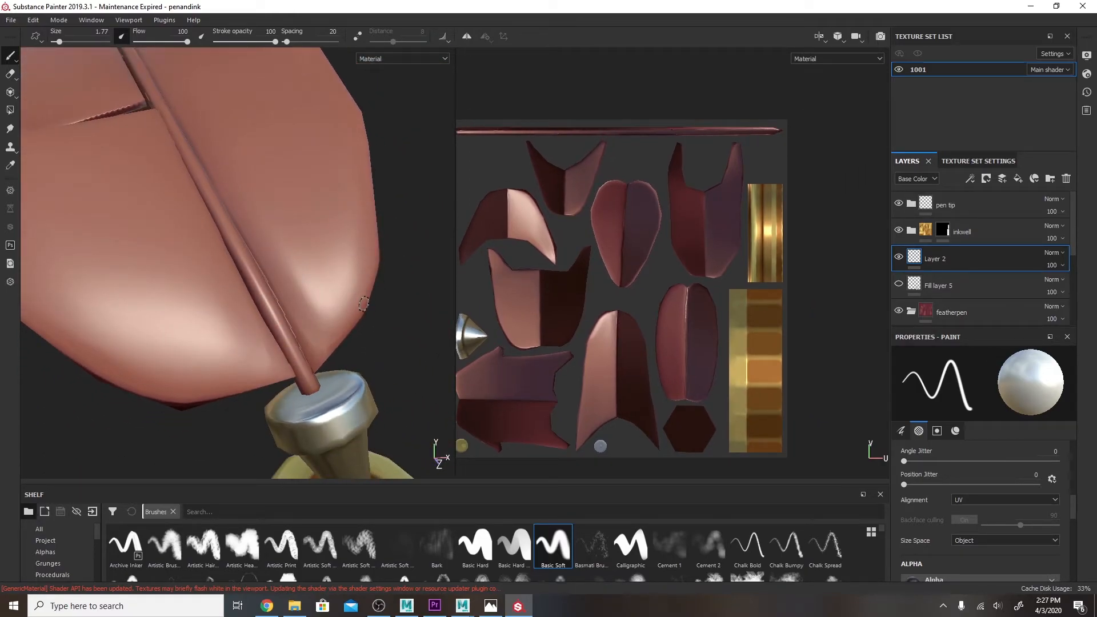
- Paint thin diagonal barb strokes from the quill to the outer edge over the lower half of the front feather's right vane
shift+right_drag(310, 360, 411, 159)
alt+drag(436, 187, 289, 306)
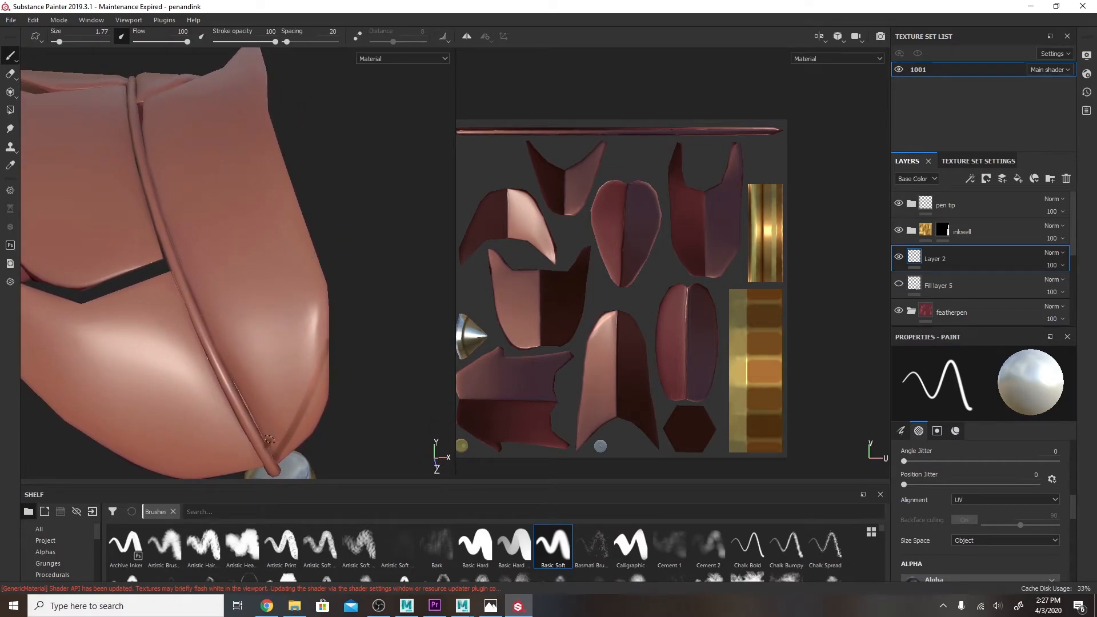
mouse_move(341, 254)
alt+mouse_down()
mouse_move(355, 301)
mouse_move(334, 319)
mouse_move(311, 320)
mouse_move(360, 257)
mouse_move(247, 395)
alt+mouse_up()
alt+drag(271, 353, 312, 213)
drag(235, 369, 303, 177)
alt+middle_drag(303, 71, 342, 132)
drag(269, 417, 328, 243)
drag(254, 403, 316, 188)
drag(247, 380, 308, 189)
drag(229, 366, 294, 171)
drag(222, 326, 288, 159)
- Continue the diagonal barb strokes up to the tip of the front feather's right vane, undoing and repainting one stroke
mouse_move(303, 108)
alt+middle_down()
mouse_move(338, 134)
mouse_move(350, 176)
alt+middle_up()
mouse_move(251, 428)
mouse_down()
mouse_move(322, 220)
mouse_move(360, 240)
mouse_up()
drag(288, 427, 342, 256)
drag(287, 383, 297, 180)
mouse_move(250, 349)
mouse_down()
mouse_move(266, 277)
mouse_move(263, 291)
mouse_move(331, 349)
mouse_move(301, 273)
mouse_up()
key(ctrl+z)
key(bracketleft)
key(bracketleft)
key(bracketright)
key(bracketright)
drag(285, 338, 292, 276)
- Paint parallel diagonal barb strokes across the right half of the V-shaped feather island in the UV view
alt+shift+drag(278, 223, 204, 210)
scroll(533, 103, up, 6)
alt+middle_drag(635, 406, 600, 341)
drag(600, 367, 666, 321)
drag(607, 342, 686, 291)
drag(603, 321, 706, 252)
drag(606, 294, 713, 218)
drag(610, 269, 720, 187)
scroll(721, 191, down, 4)
- Paint diagonal barb strokes on the right side of the feather's far sections, working from the quill towards the end leaf
alt+middle_drag(614, 321, 644, 237)
alt+drag(320, 171, 333, 272)
alt+middle_drag(333, 272, 323, 282)
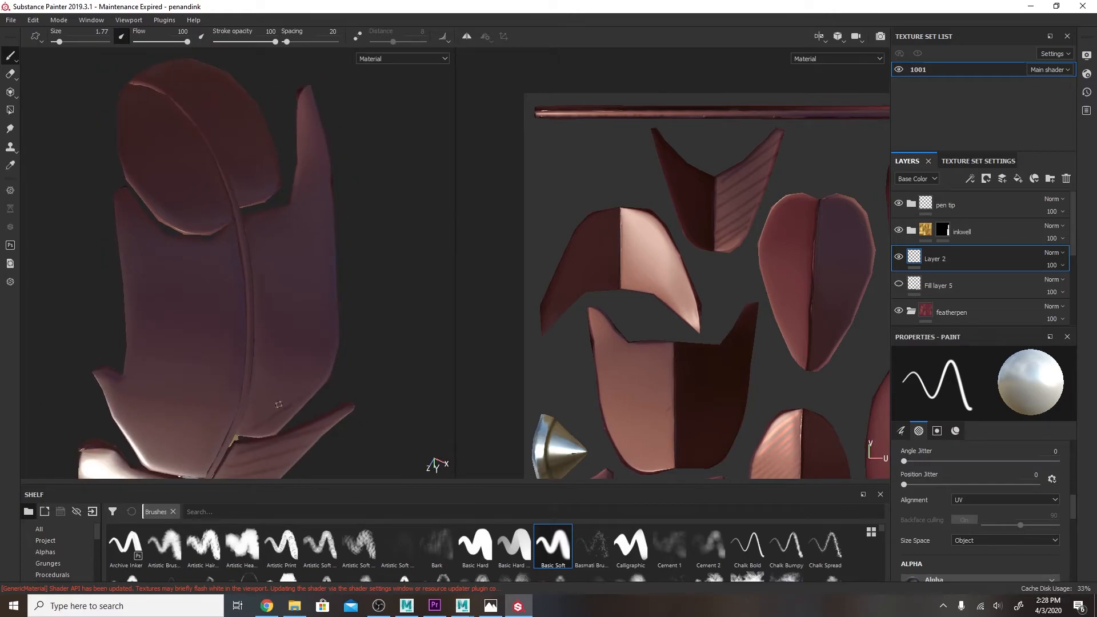
alt+drag(249, 241, 241, 398)
drag(220, 337, 266, 286)
key(d)
mouse_move(217, 315)
mouse_down()
mouse_move(257, 268)
mouse_move(248, 245)
mouse_up()
drag(200, 268, 228, 234)
key(d)
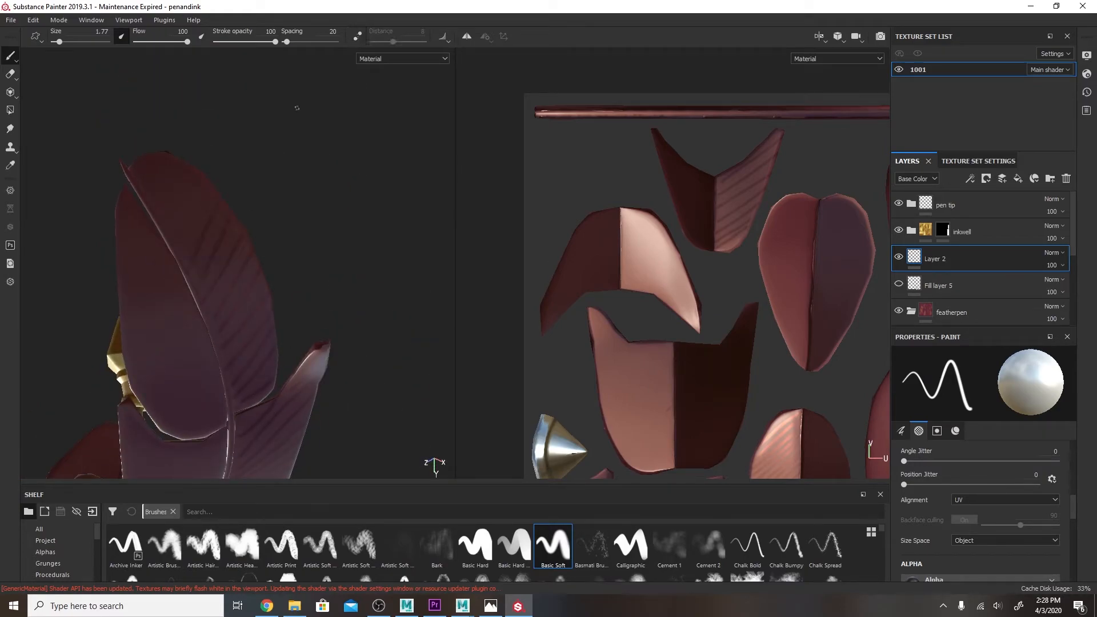
- Finish the barb strokes on the feather's end leaf and add them to the left half of the U-shaped feather island
alt+drag(149, 205, 371, 360)
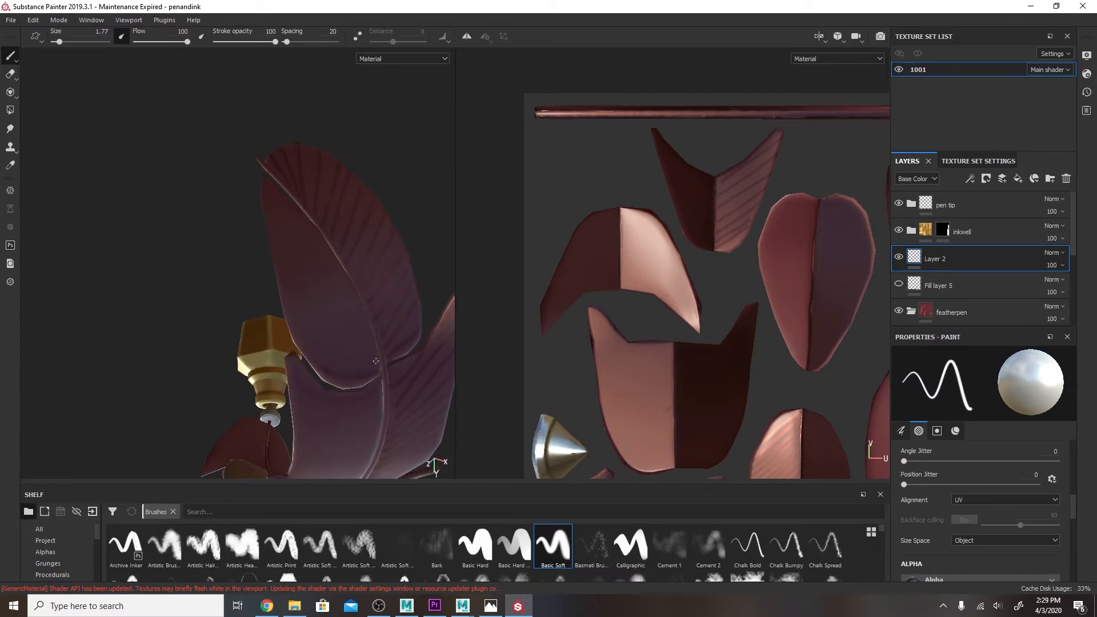
alt+drag(194, 126, 294, 423)
alt+drag(228, 228, 355, 362)
drag(622, 405, 618, 343)
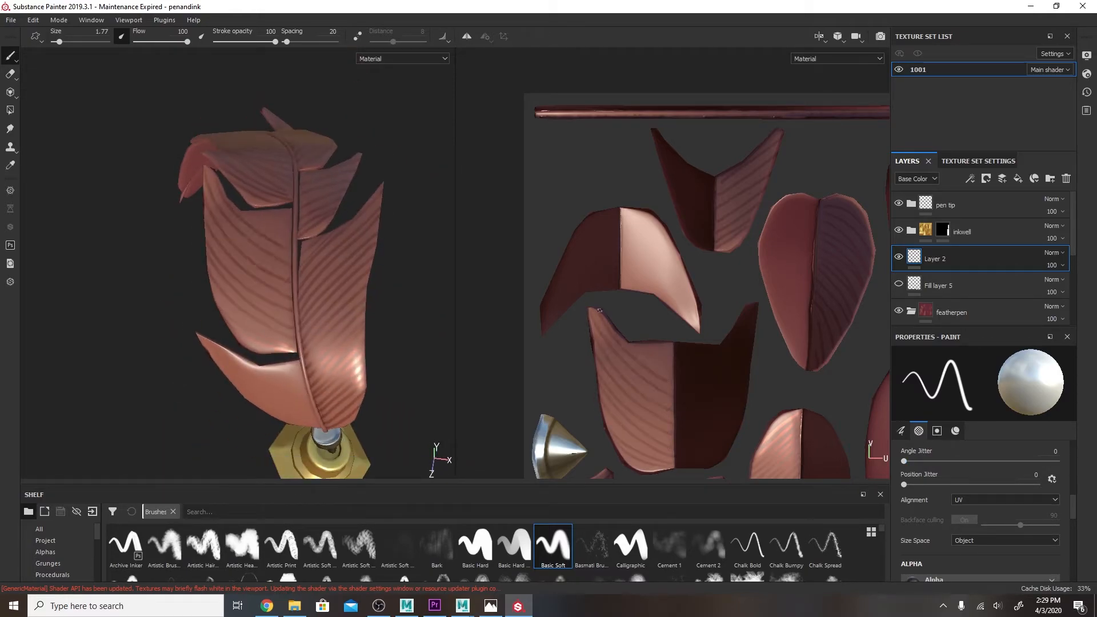
- Paint curved barb strokes across the right half of the arched feather island, and review them on the whole model
drag(622, 212, 659, 230)
drag(624, 223, 674, 256)
mouse_move(623, 233)
mouse_down()
mouse_move(677, 266)
mouse_move(689, 295)
mouse_up()
drag(683, 313, 698, 328)
alt+drag(320, 412, 417, 372)
alt+drag(420, 268, 267, 161)
alt+middle_drag(253, 319, 261, 304)
alt+drag(262, 304, 250, 280)
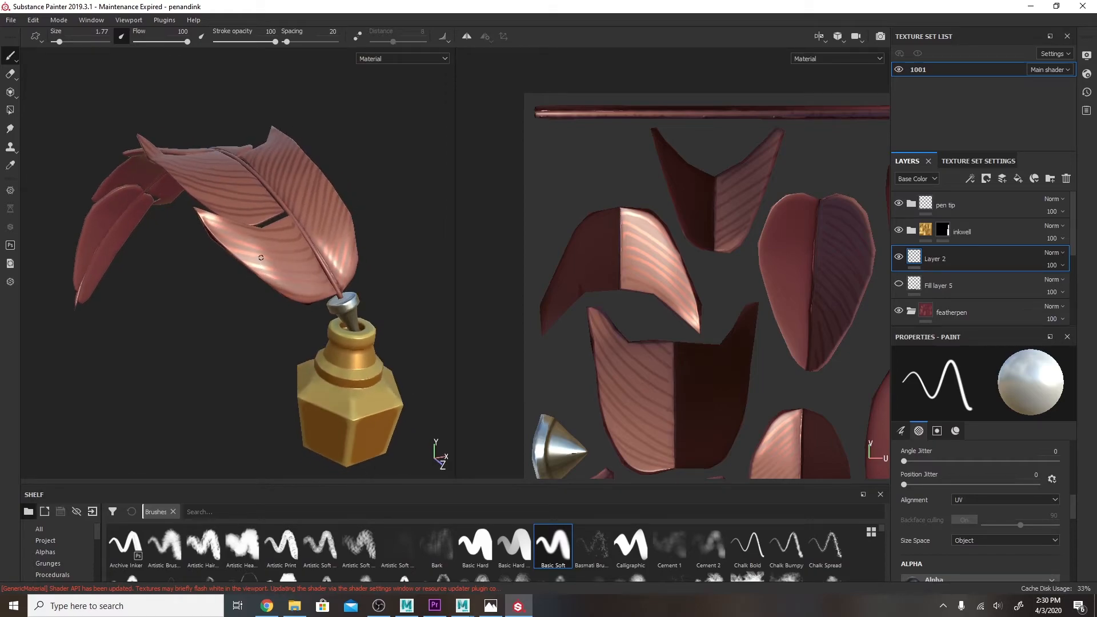
- Add a white mask to Layer 2 and show the mask brush's grayscale setting
click(985, 179)
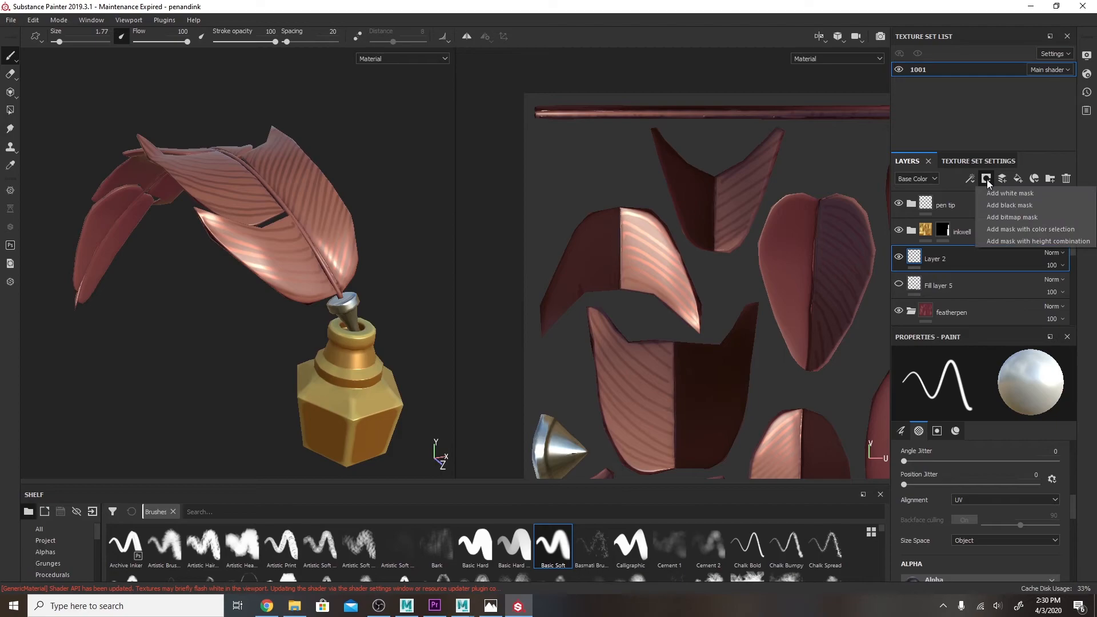
click(997, 193)
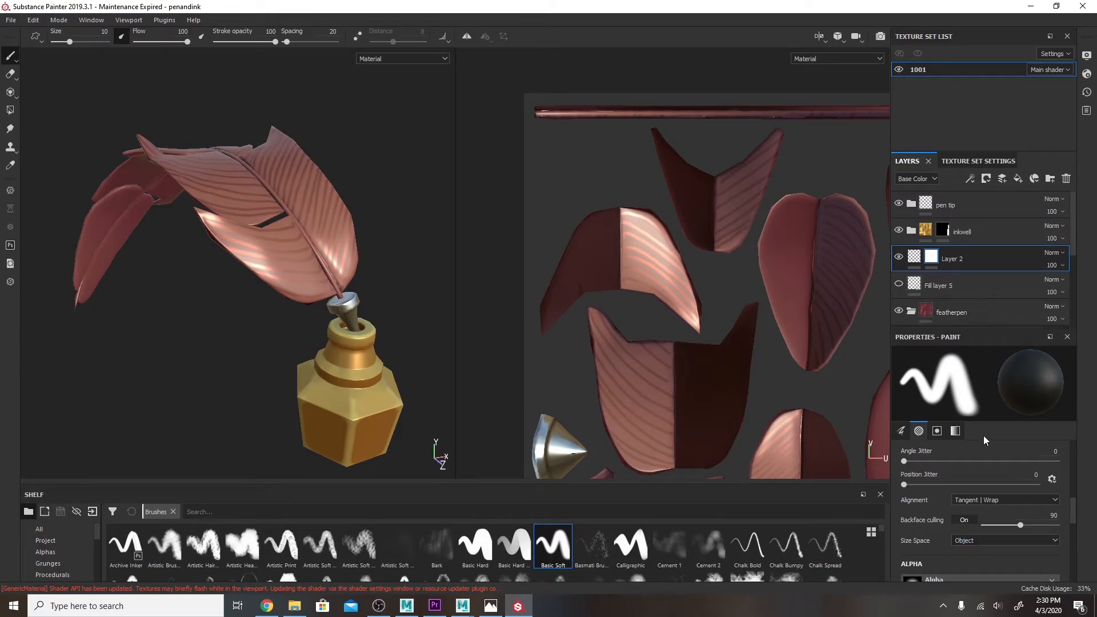
drag(1071, 513, 1076, 588)
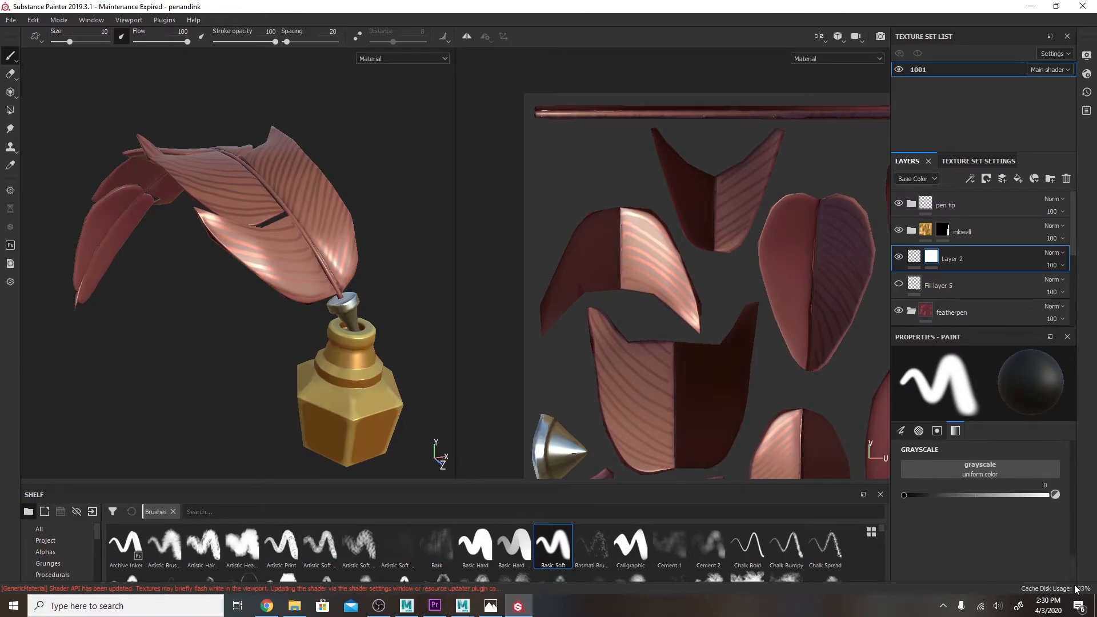
- Set the mask brush's size to 14.14 for softening the strokes on the front feather
key(bracketright)
key(bracketright)
key(bracketright)
key(bracketright)
key(bracketright)
key(bracketright)
key(bracketright)
key(bracketright)
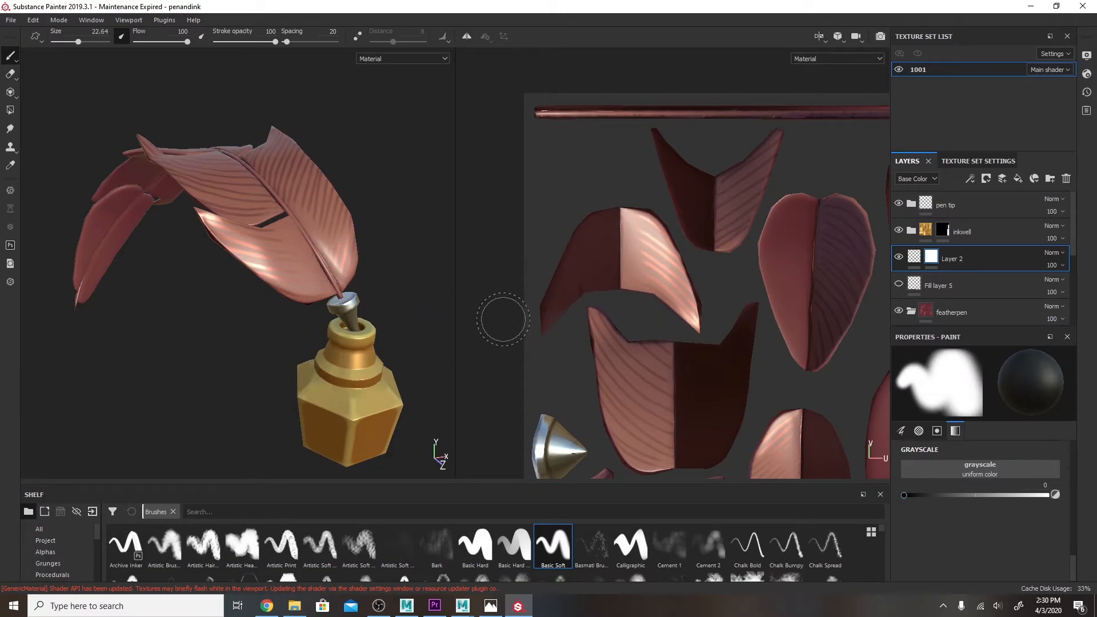
key(bracketleft)
key(bracketleft)
key(bracketleft)
key(bracketleft)
key(bracketleft)
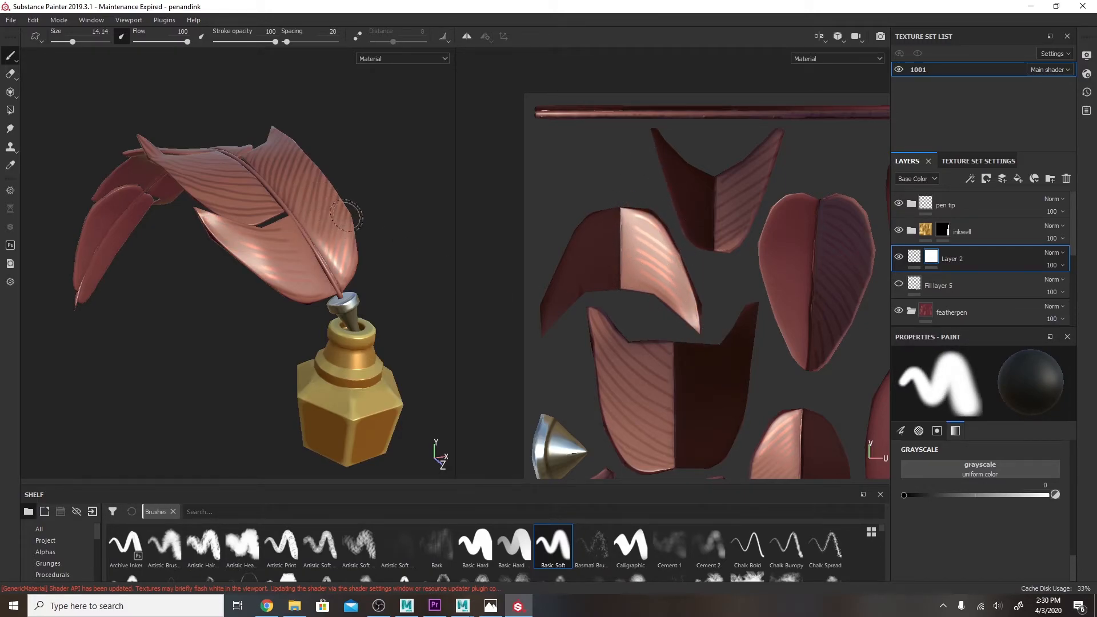
scroll(346, 216, up, 8)
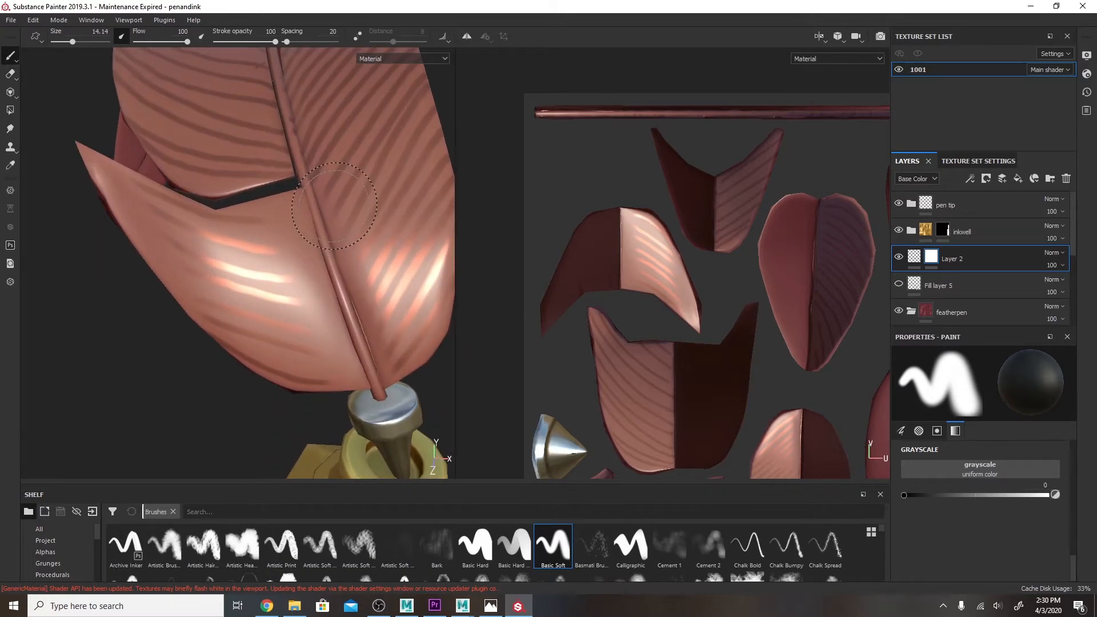
- Set the mask brush's flow to 20
alt+drag(326, 186, 311, 215)
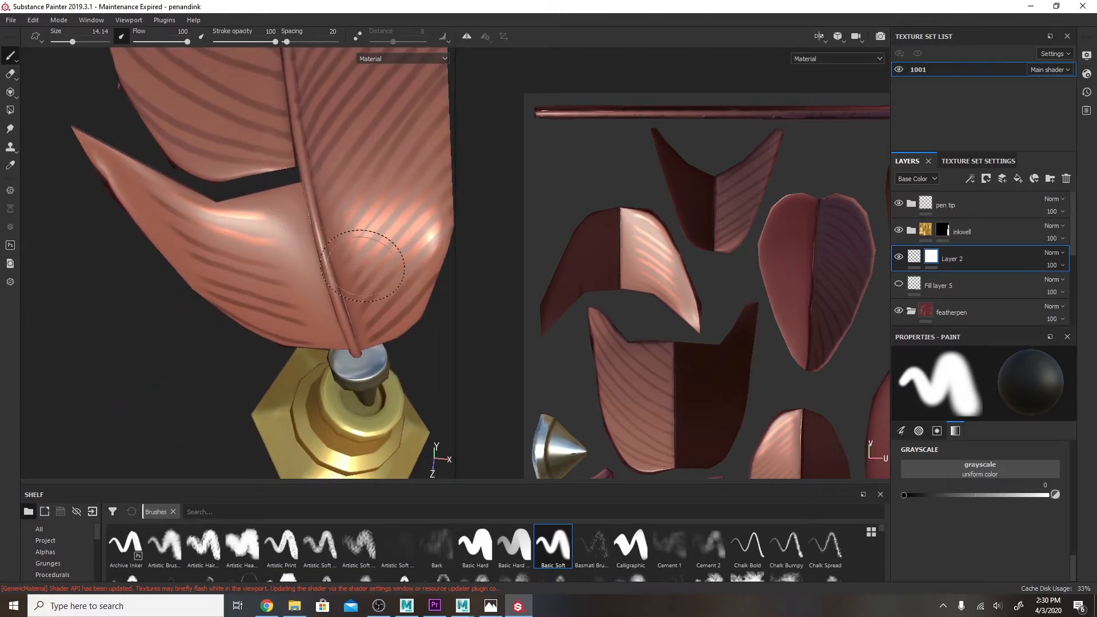
alt+drag(375, 322, 388, 246)
mouse_move(380, 317)
alt+mouse_down()
mouse_move(456, 337)
mouse_move(423, 325)
mouse_move(388, 348)
alt+mouse_up()
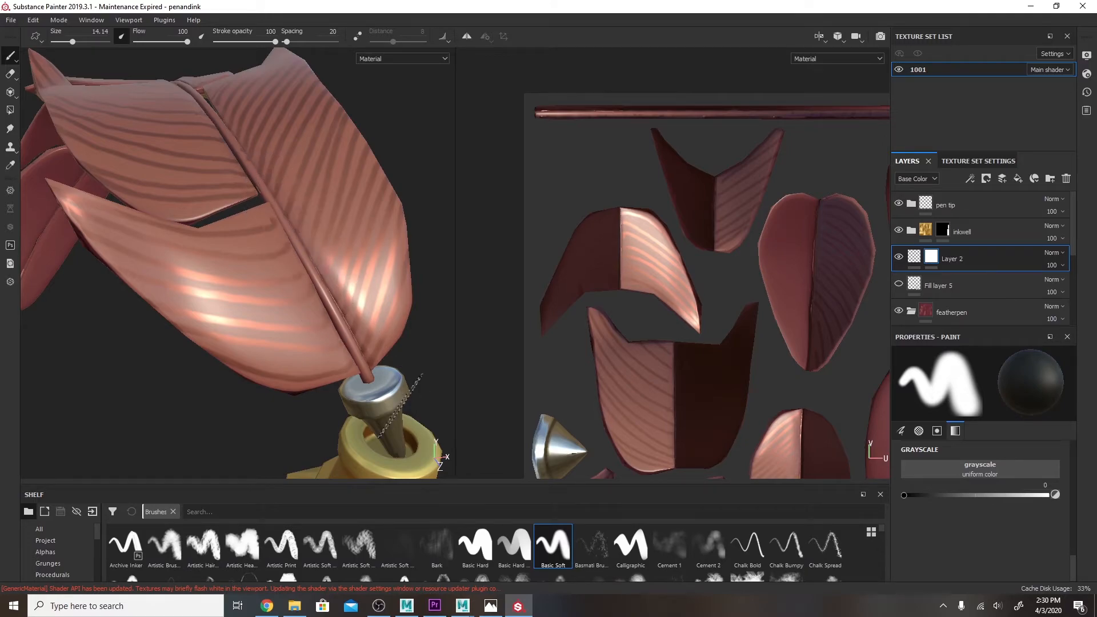
click(903, 430)
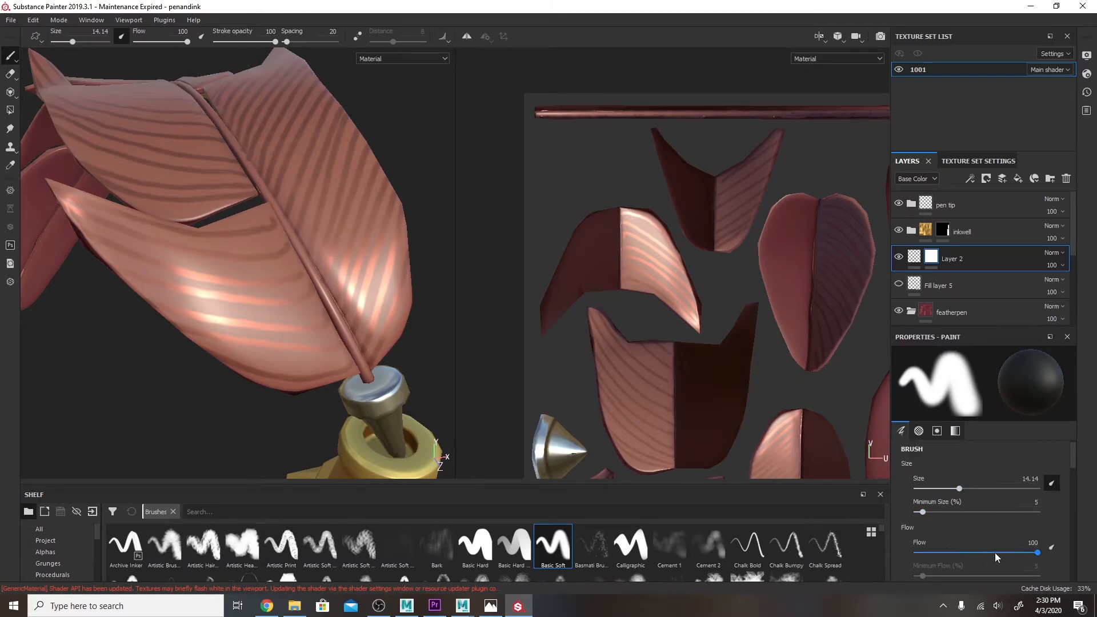
mouse_move(1035, 553)
mouse_down()
mouse_move(928, 563)
mouse_move(940, 564)
mouse_up()
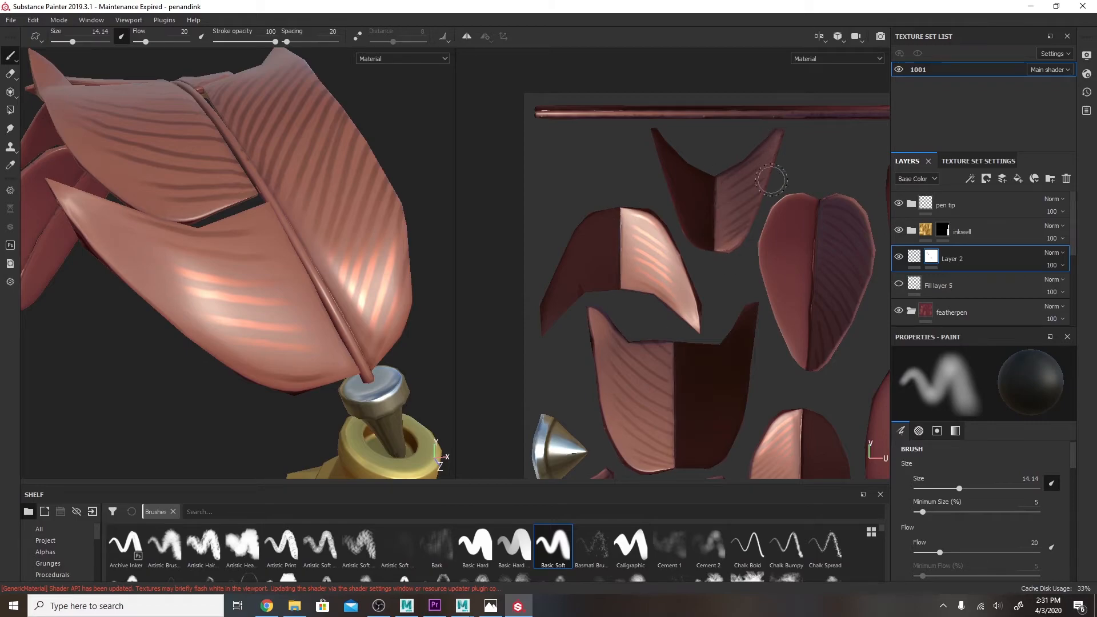
- Paint black on Layer 2's mask with the soft brush to fade the barb strokes across all the feather's leaves
alt+middle_drag(837, 295, 668, 264)
alt+middle_drag(781, 347, 577, 405)
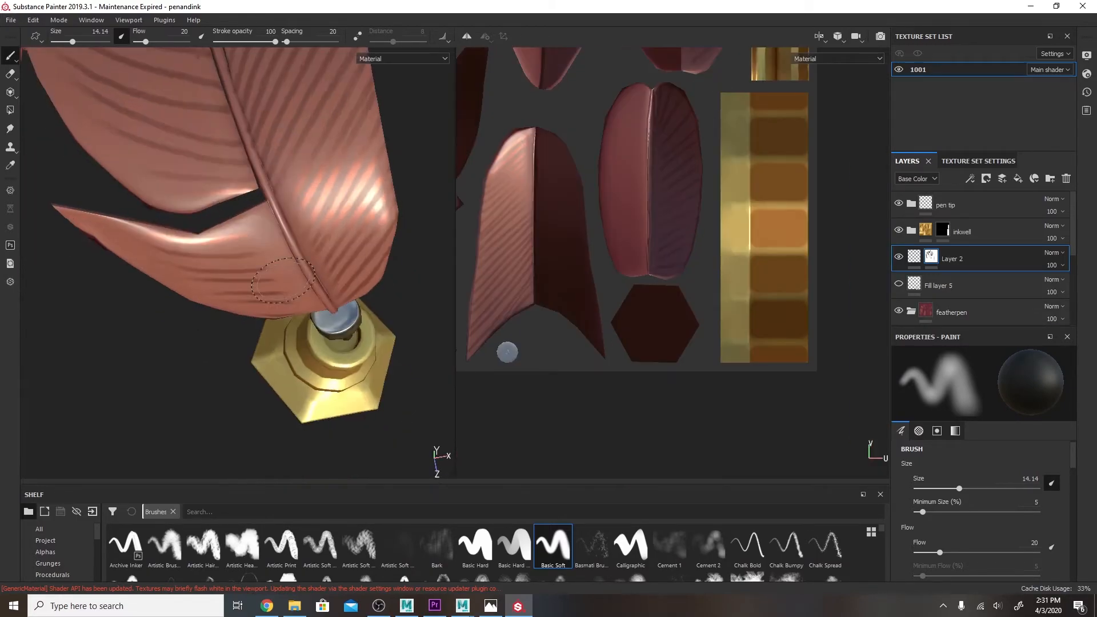
alt+drag(417, 160, 468, 244)
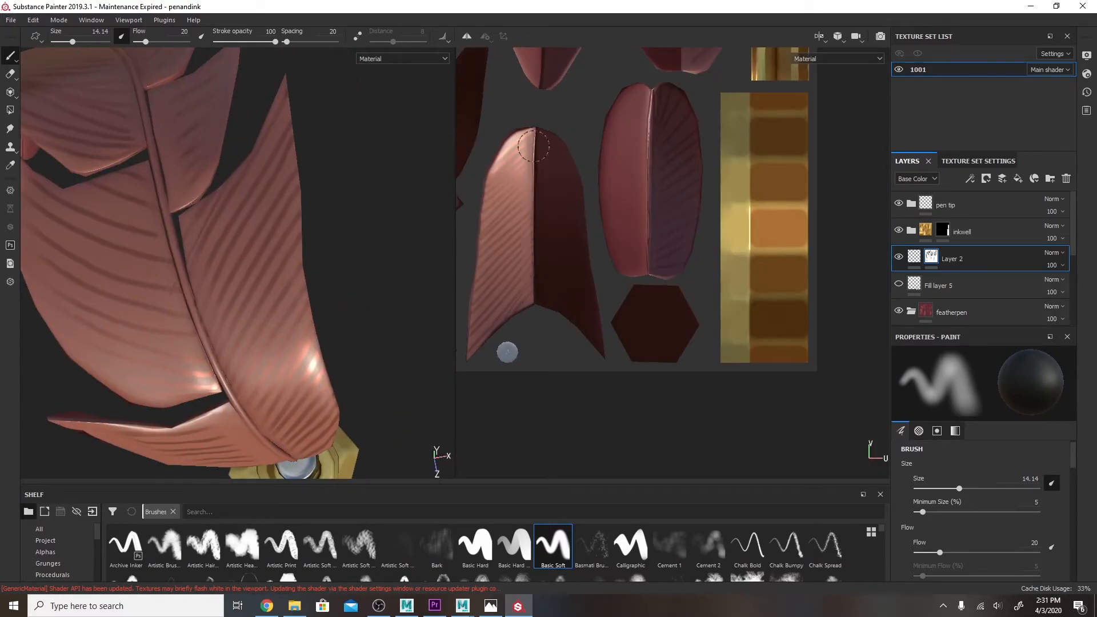
alt+drag(501, 147, 396, 175)
alt+drag(339, 389, 330, 323)
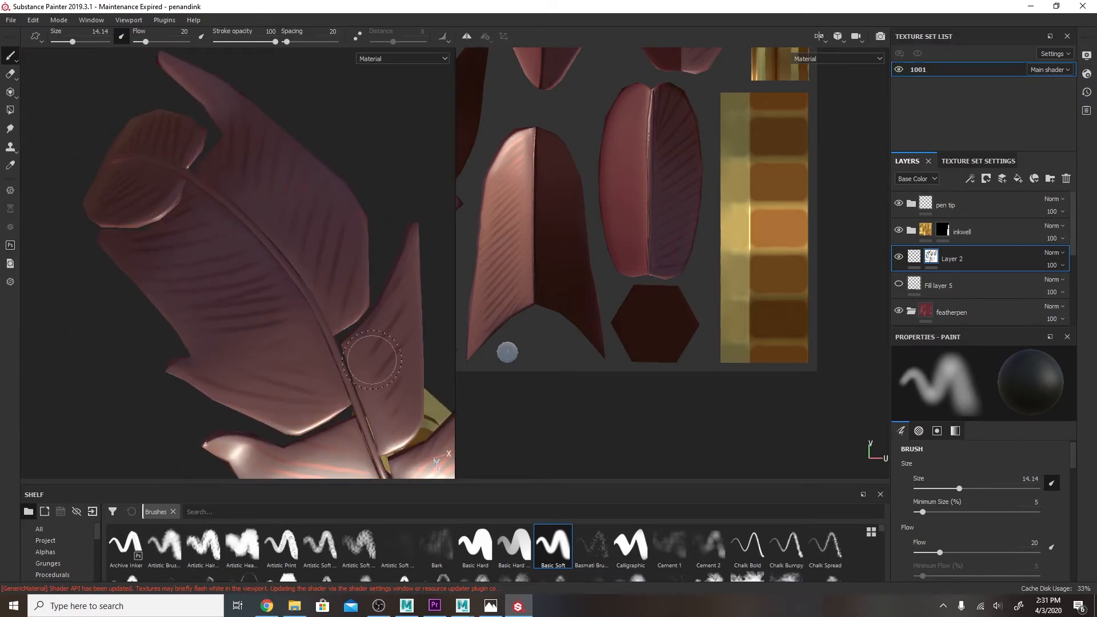
alt+drag(348, 366, 246, 267)
alt+drag(310, 232, 162, 167)
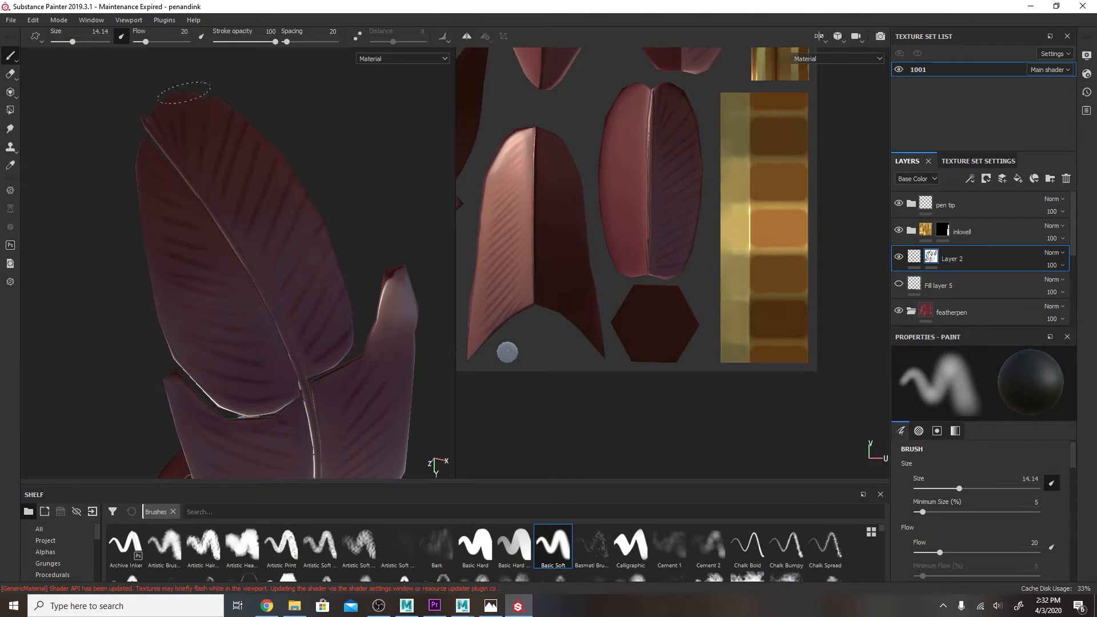
alt+drag(235, 389, 320, 275)
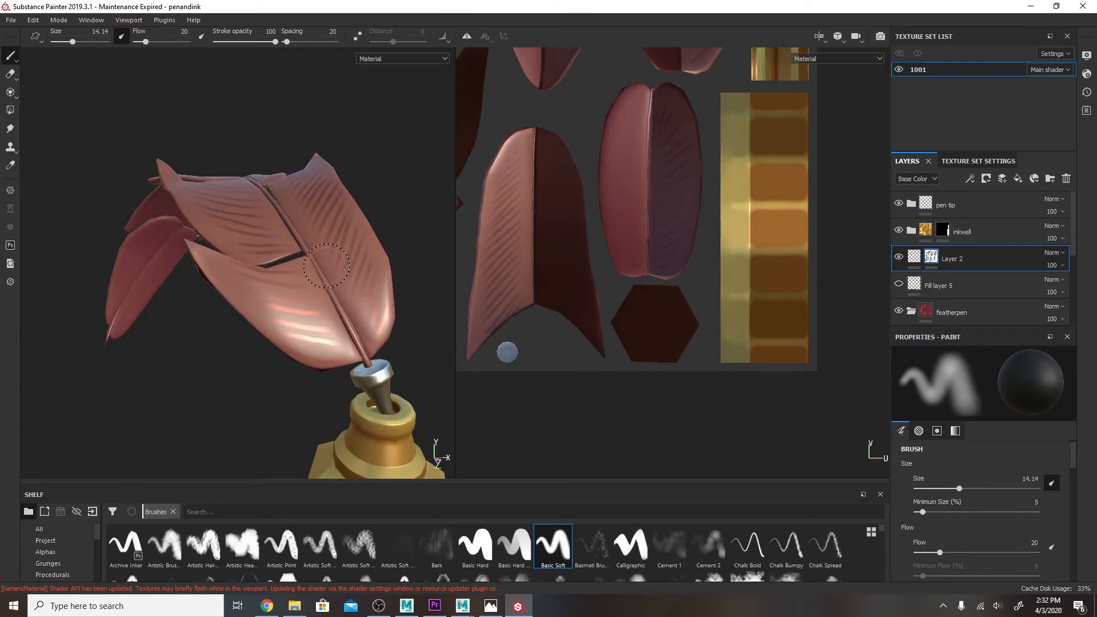
- Rotate the environment lighting and inspect the faded barb strokes and the inkwell from several angles
shift+right_drag(321, 266, 407, 259)
alt+drag(405, 259, 343, 188)
mouse_move(408, 215)
alt+mouse_down()
mouse_move(191, 216)
mouse_move(247, 209)
mouse_move(330, 249)
mouse_move(420, 225)
alt+mouse_up()
alt+drag(344, 275, 433, 235)
alt+middle_drag(434, 234, 250, 281)
alt+drag(250, 281, 257, 311)
alt+middle_drag(257, 311, 266, 272)
alt+right_drag(266, 272, 403, 334)
alt+middle_drag(341, 298, 341, 251)
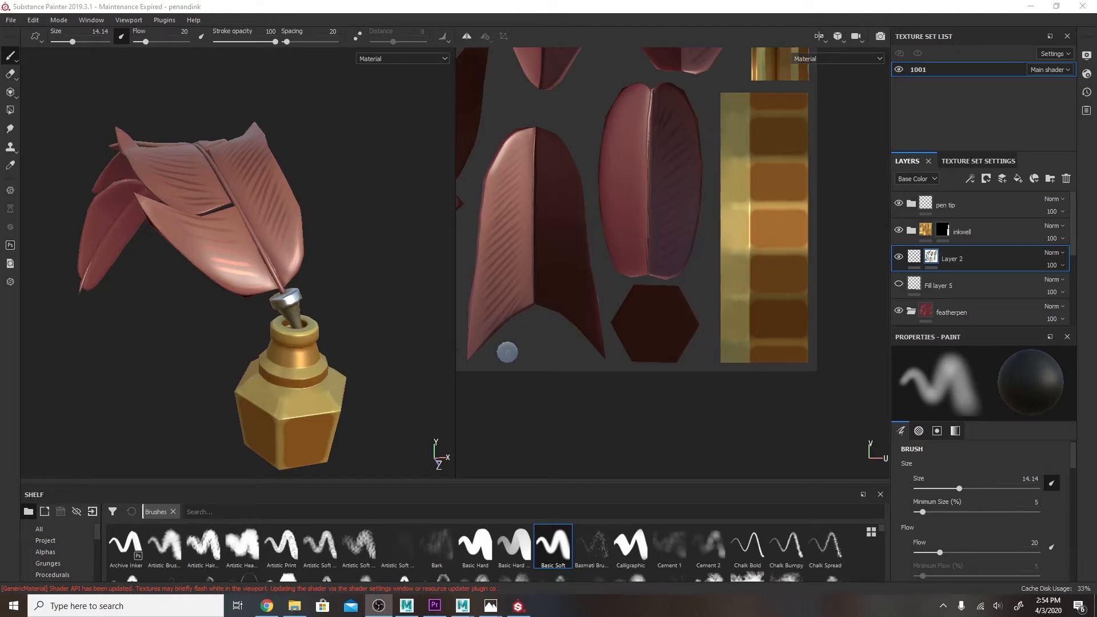
mouse_move(250, 265)
alt+mouse_down()
mouse_move(274, 307)
mouse_move(285, 287)
mouse_move(334, 320)
mouse_move(362, 361)
mouse_move(342, 337)
alt+mouse_up()
mouse_move(249, 299)
alt+mouse_down()
mouse_move(193, 240)
mouse_move(220, 245)
mouse_move(232, 293)
alt+mouse_up()
alt+right_drag(233, 293, 307, 331)
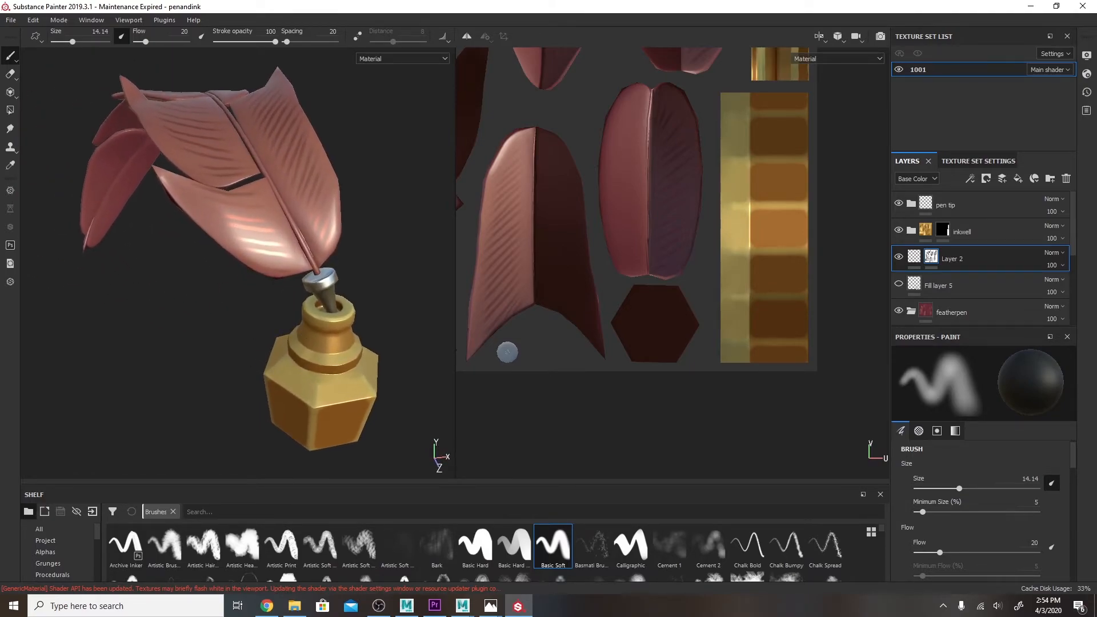
alt+drag(307, 332, 303, 343)
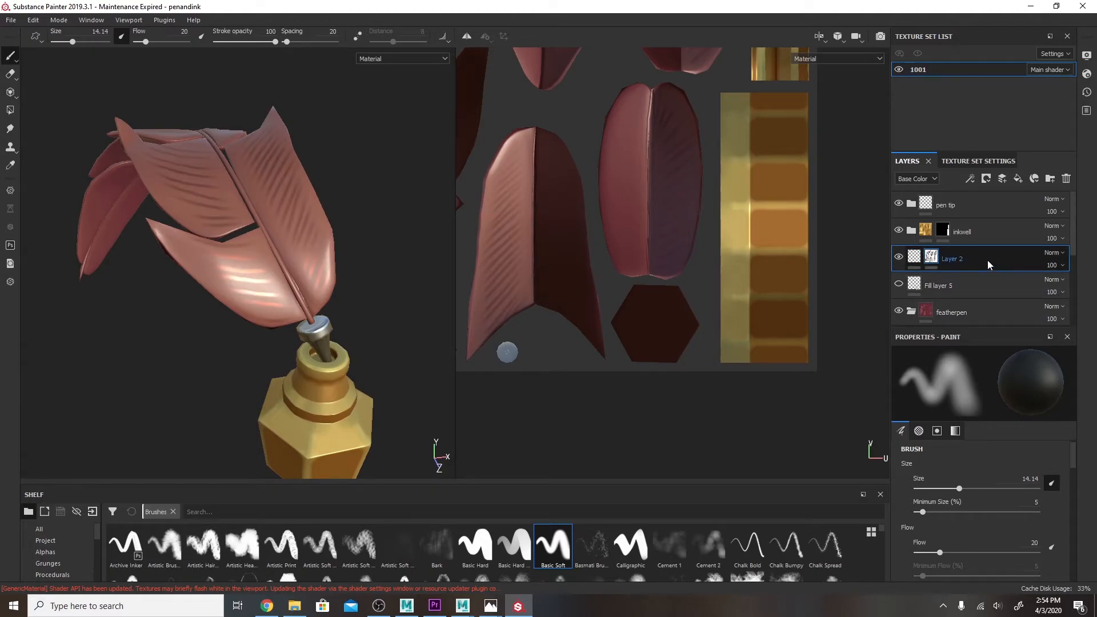
- Move Layer 2 into the featherpen folder above Fill layer 1 copy 1, and compare the model with and without Fill layer 5
drag(966, 258, 955, 306)
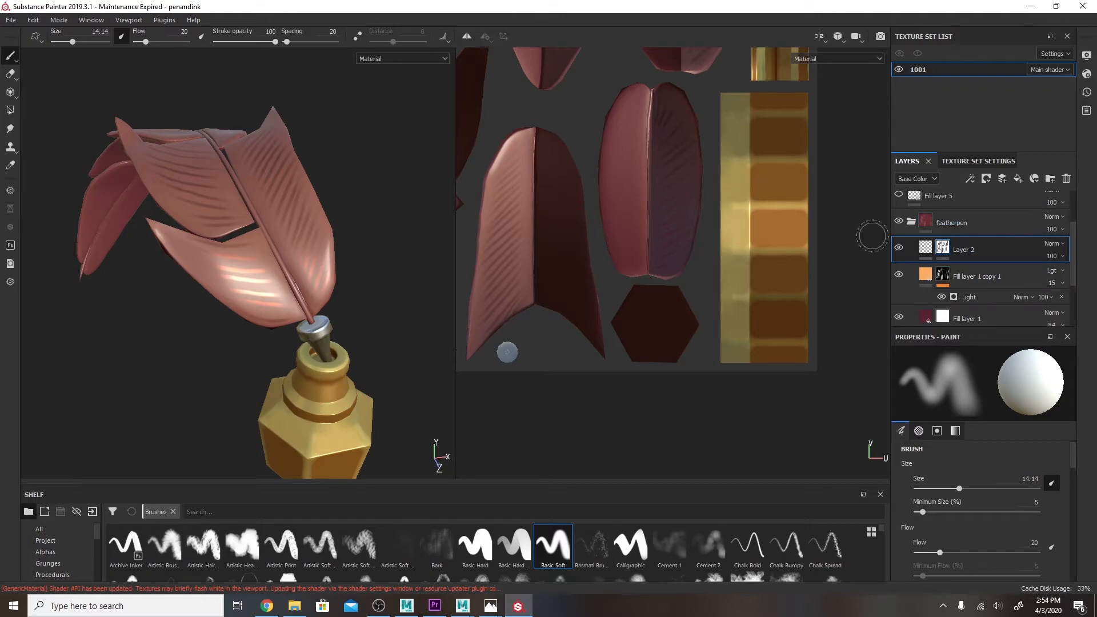
scroll(899, 228, up, 3)
click(898, 257)
click(898, 257)
- Try different roughness values on Fill layer 1 copy 2 in the featherpen folder, ending at 0
scroll(983, 268, down, 3)
scroll(968, 291, down, 2)
scroll(948, 283, down, 1)
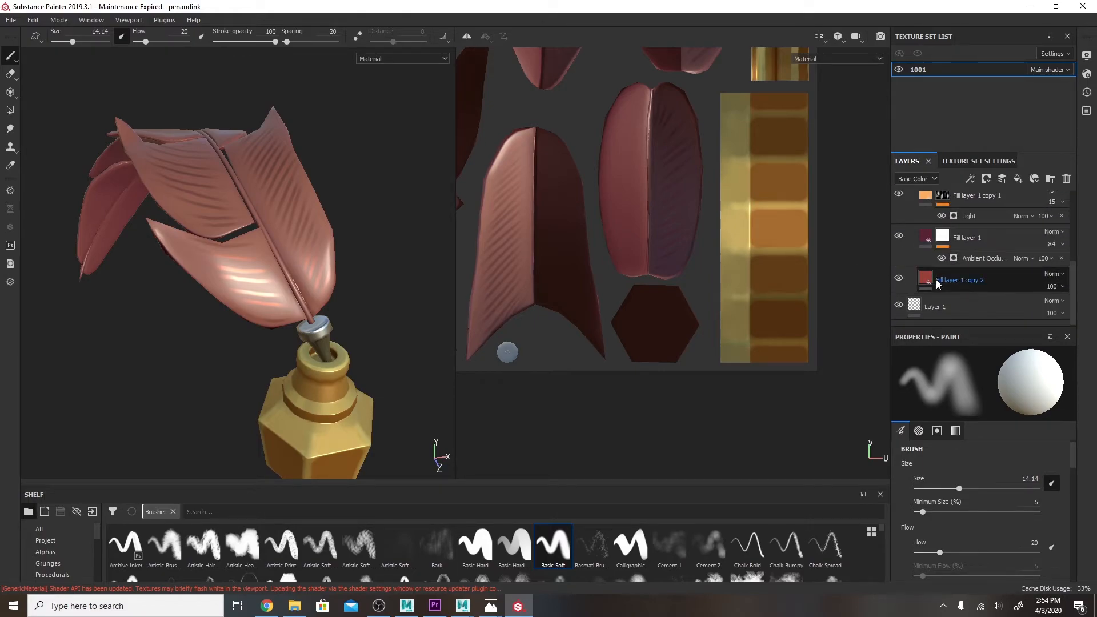
click(996, 279)
click(926, 284)
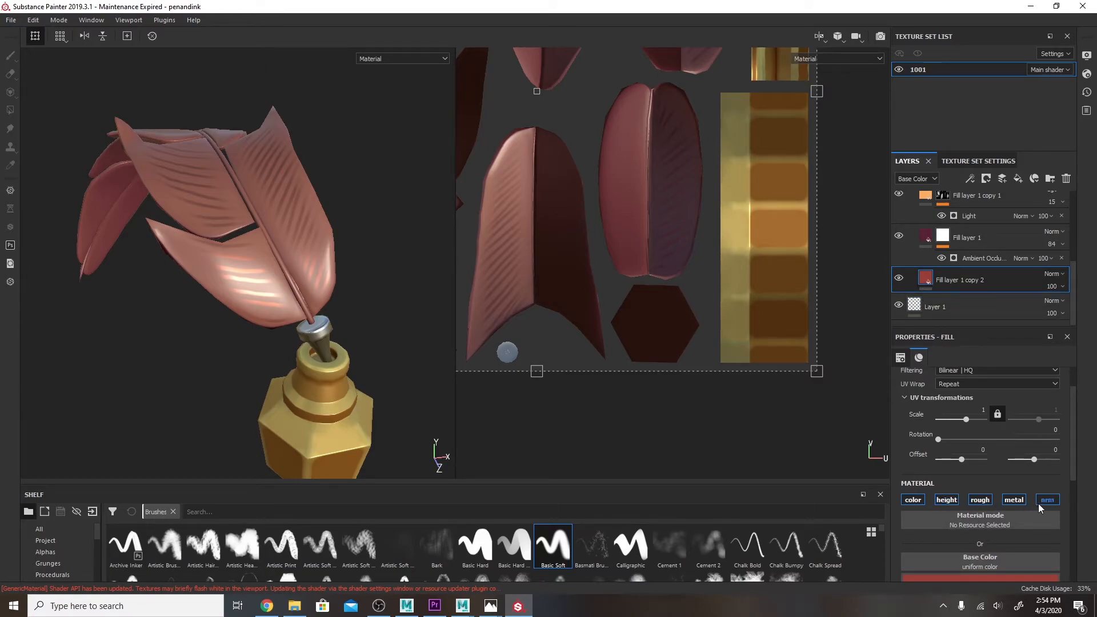
drag(1073, 453, 1071, 529)
drag(945, 522, 875, 531)
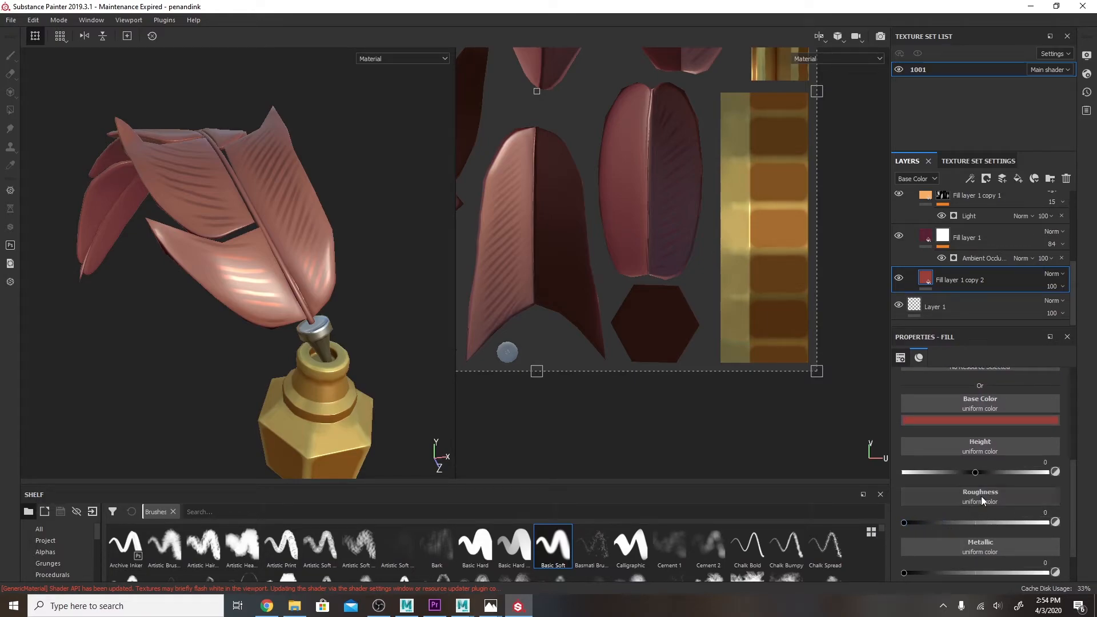
drag(992, 522, 1061, 522)
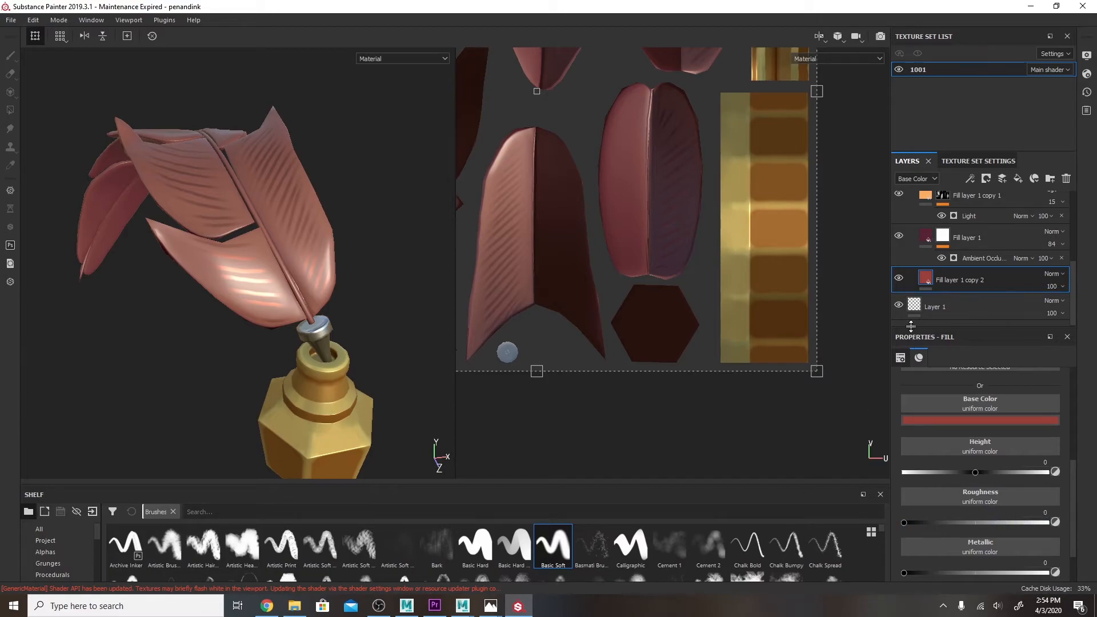
- Limit Fill layer 1 copy 2 to the color channel by disabling height, roughness, metallic and normal
scroll(975, 399, up, 3)
click(947, 444)
click(980, 444)
click(1014, 444)
click(1049, 444)
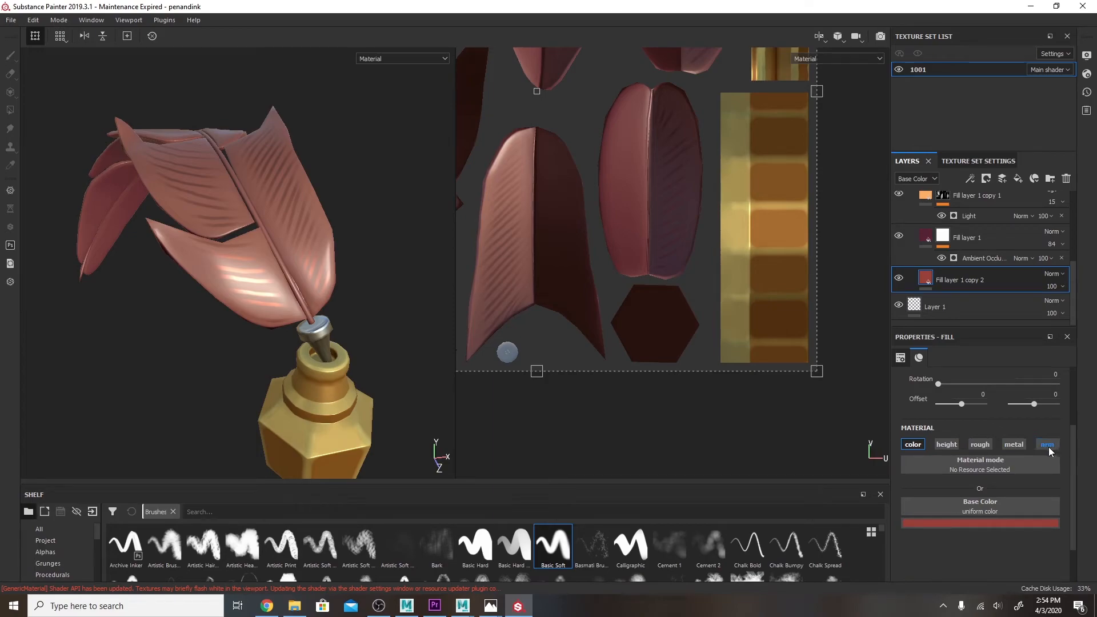
- Disable the height, roughness, metallic and normal channels of Fill layer 1, keeping only color
click(930, 250)
click(947, 444)
click(980, 445)
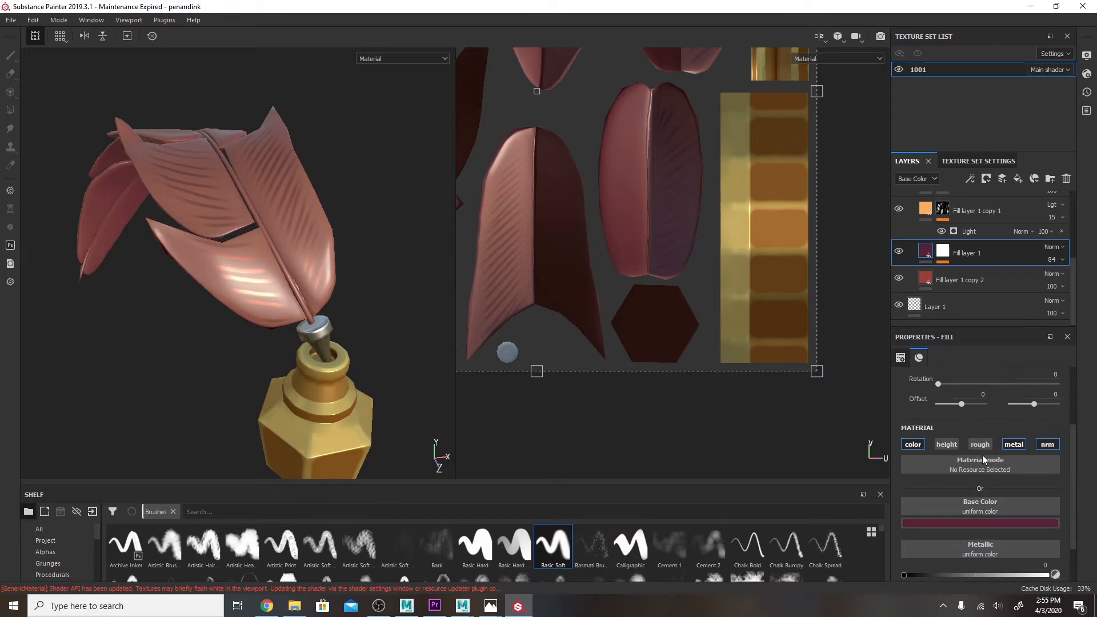
click(1015, 445)
click(1047, 445)
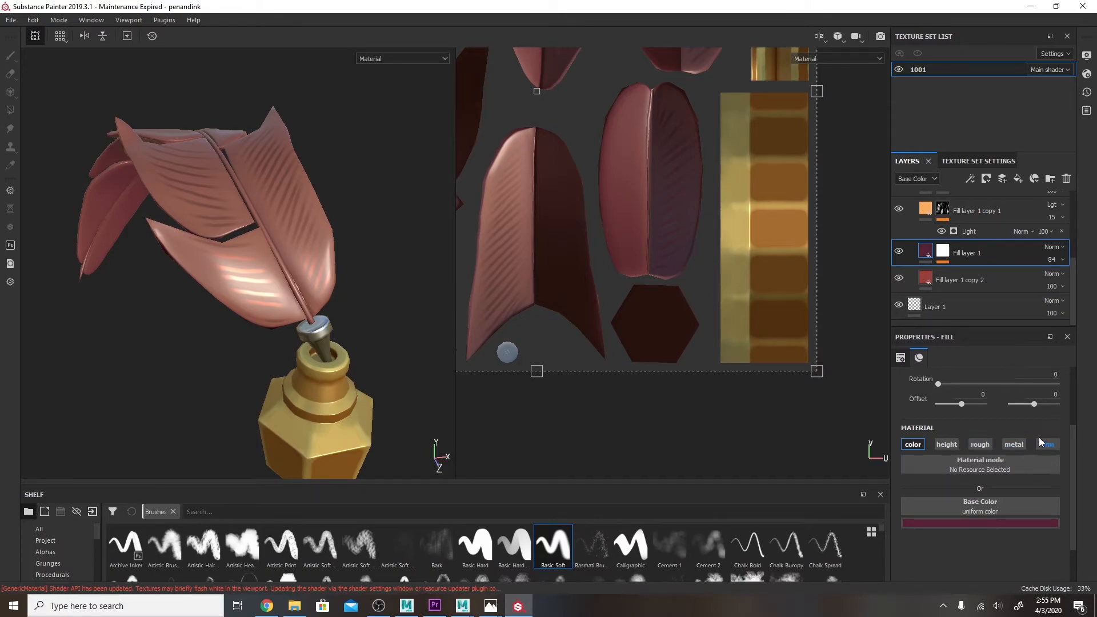
- Restrict the orange Fill layer 1 copy 1 to color only, switching off its height, roughness, metallic and normal channels
scroll(988, 310, up, 1)
click(982, 249)
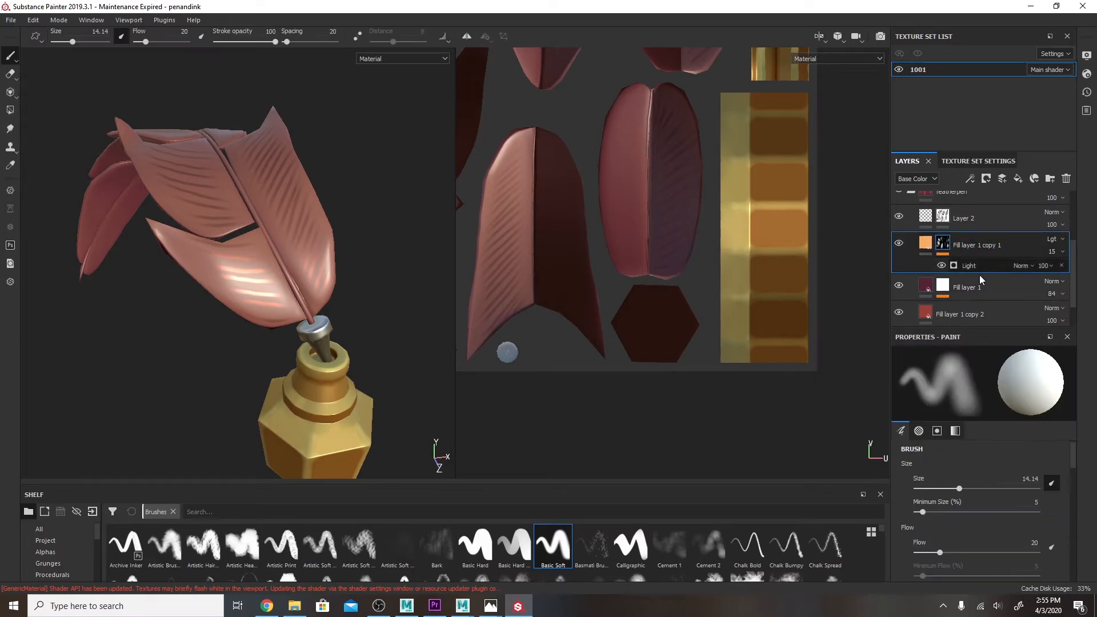
scroll(947, 485, down, 3)
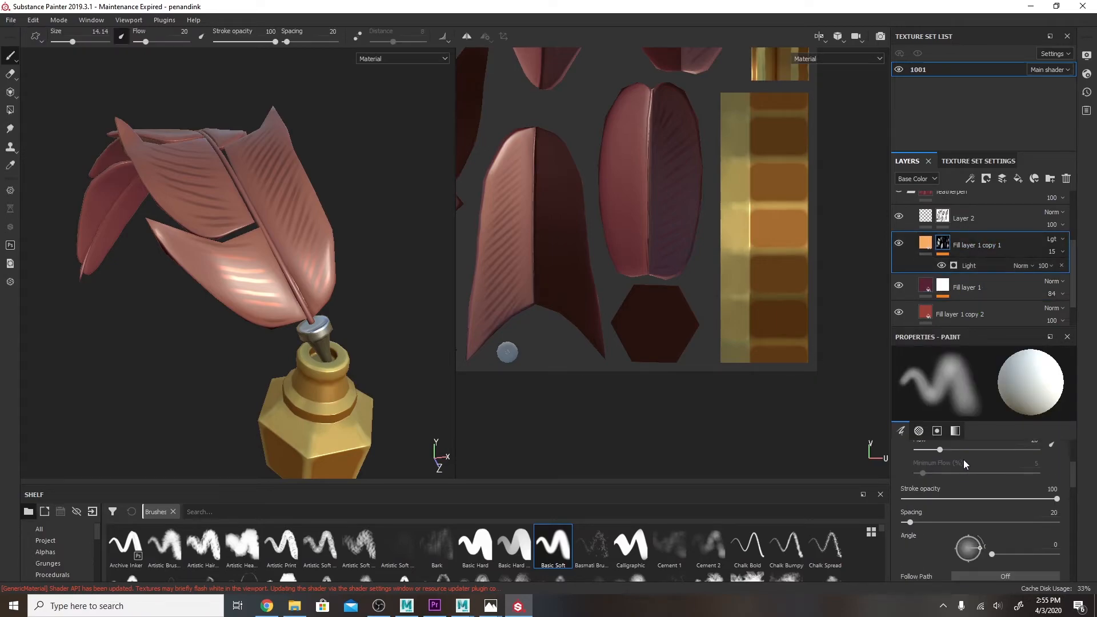
click(924, 248)
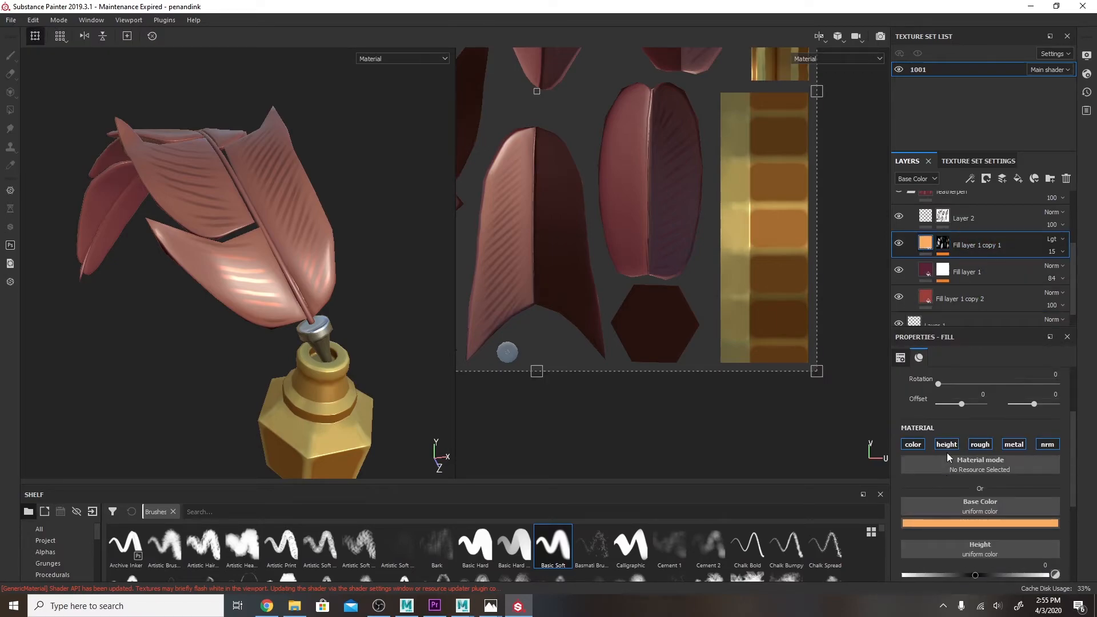
click(1047, 444)
- Select Layer 2's paint content instead of its mask and look through its brush settings
scroll(976, 304, up, 1)
scroll(964, 311, up, 1)
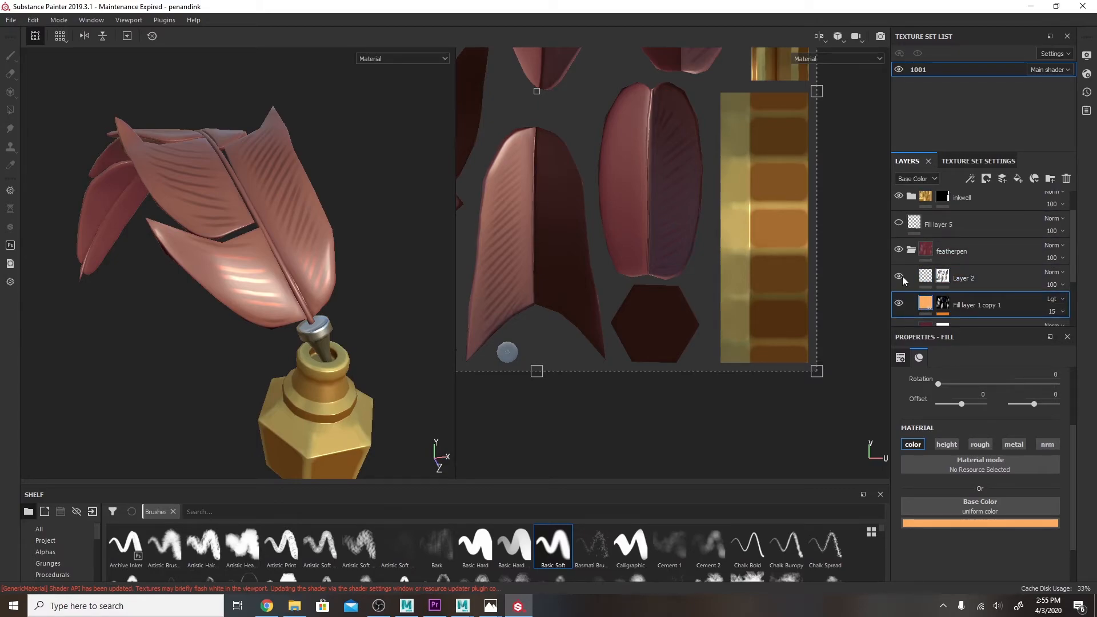
click(928, 278)
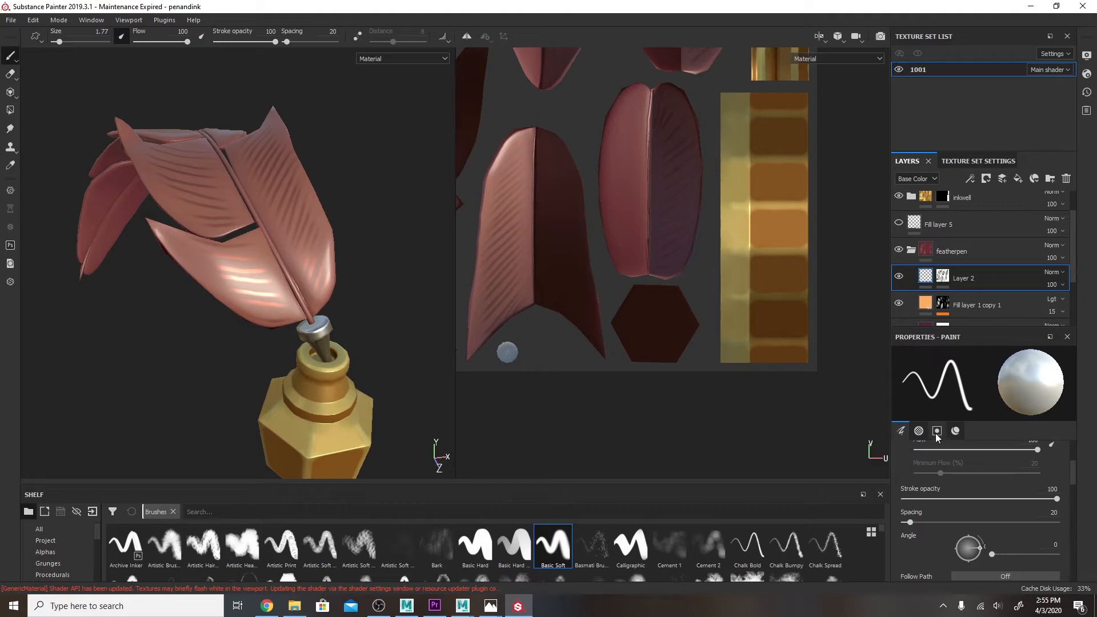
scroll(913, 533, up, 4)
scroll(1068, 284, down, 1)
scroll(1079, 291, down, 2)
scroll(1081, 286, up, 4)
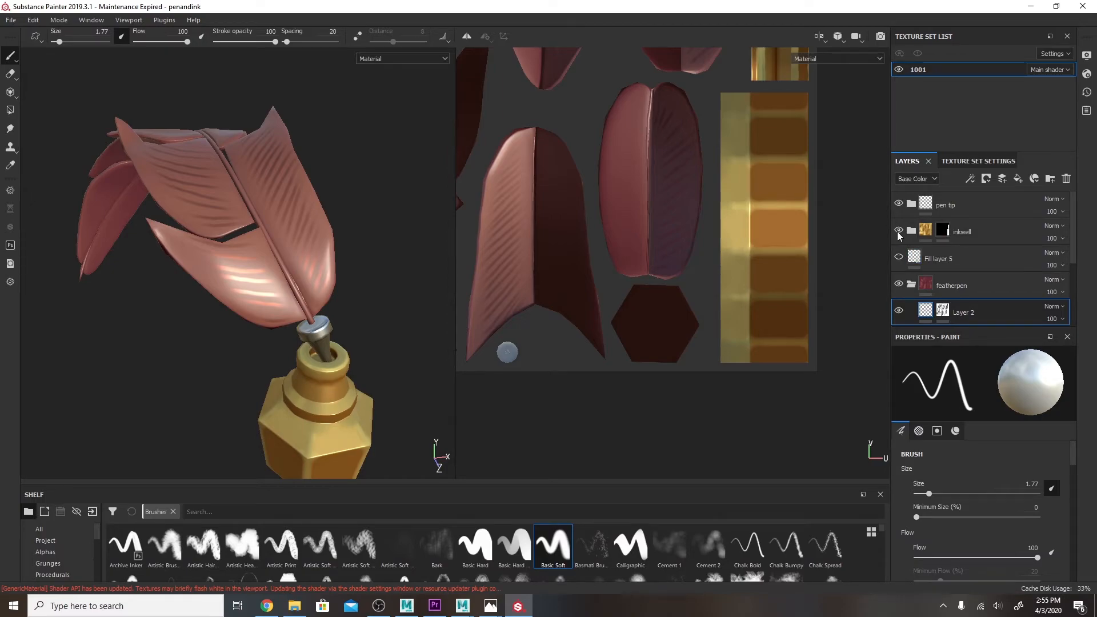
- Hide the pen tip and inkwell folders and Layer 1, and inspect the strokes on the front feather up close
click(898, 230)
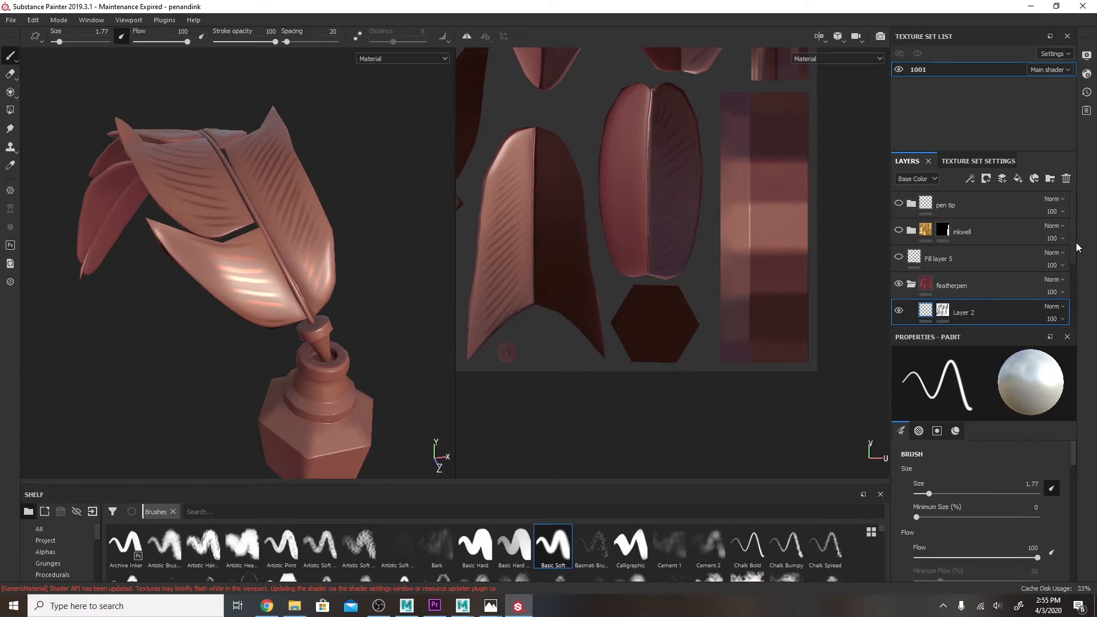
scroll(1071, 251, down, 3)
click(908, 196)
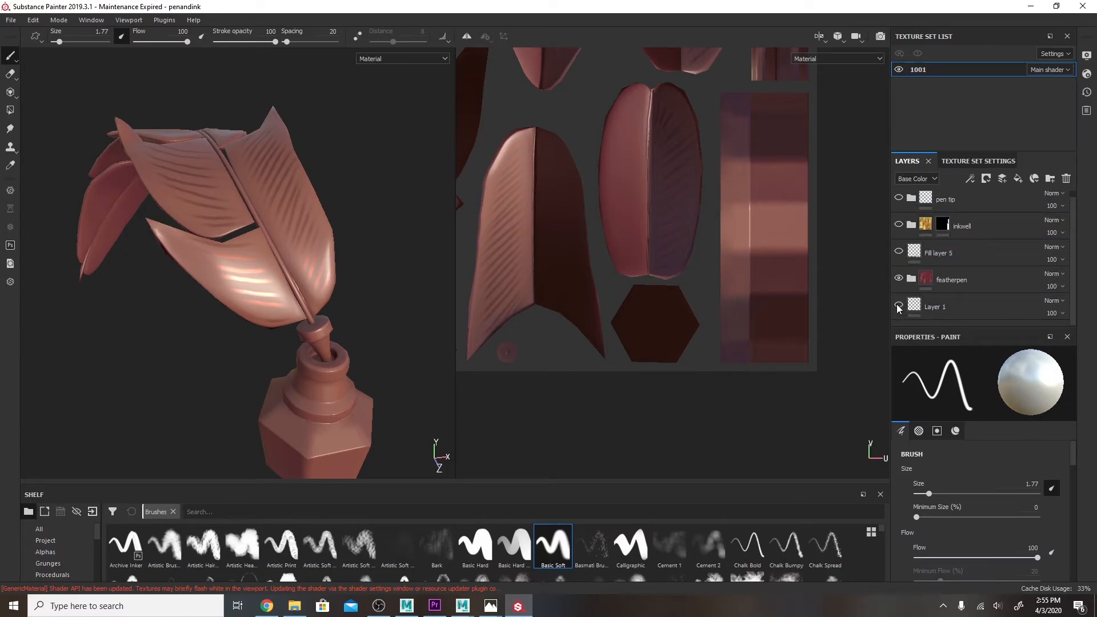
click(909, 280)
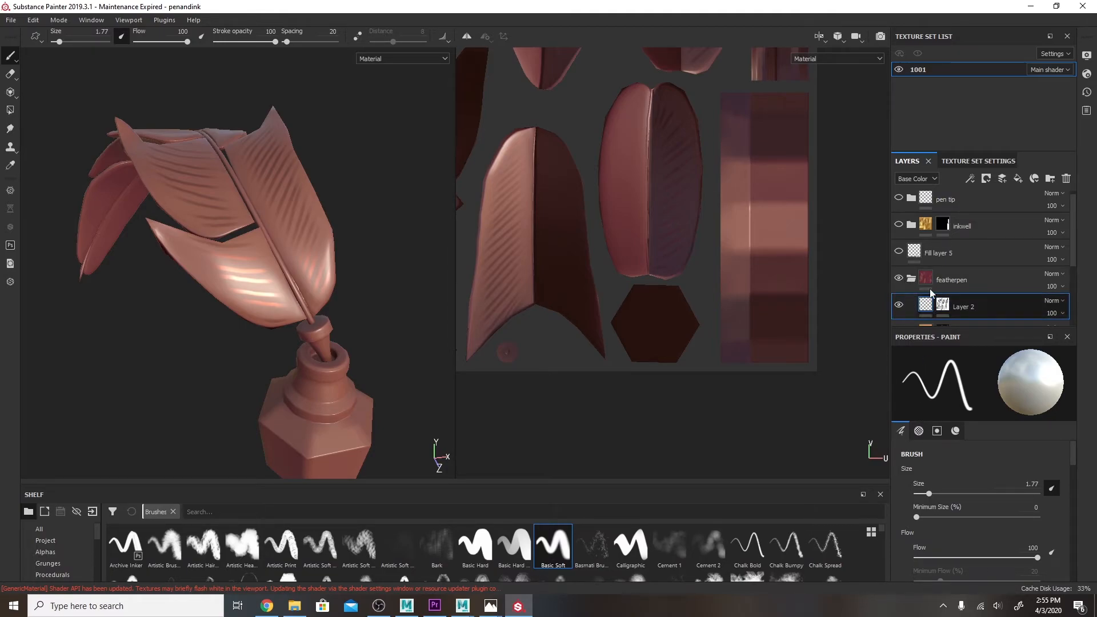
drag(1074, 252, 1074, 291)
mouse_move(411, 297)
alt+mouse_down()
mouse_move(403, 311)
mouse_move(288, 343)
mouse_move(348, 255)
mouse_move(372, 269)
mouse_move(387, 384)
mouse_move(436, 448)
mouse_move(332, 397)
alt+mouse_up()
scroll(288, 343, up, 3)
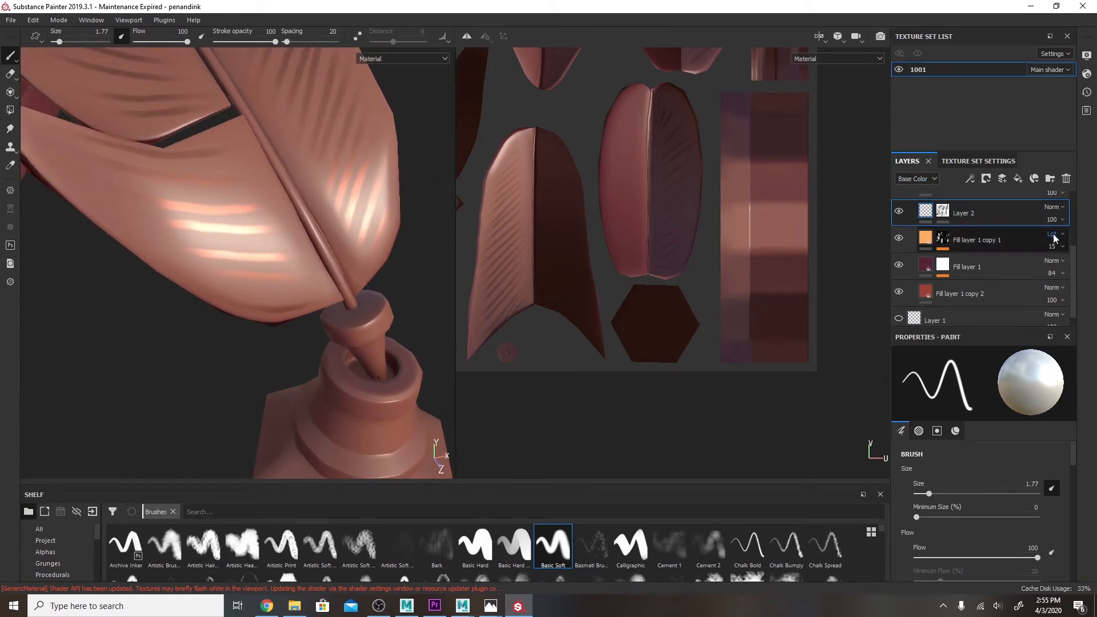
- Move Fill layer 5 into the featherpen folder directly below Layer 2 and make it visible
scroll(1009, 269, up, 3)
click(926, 282)
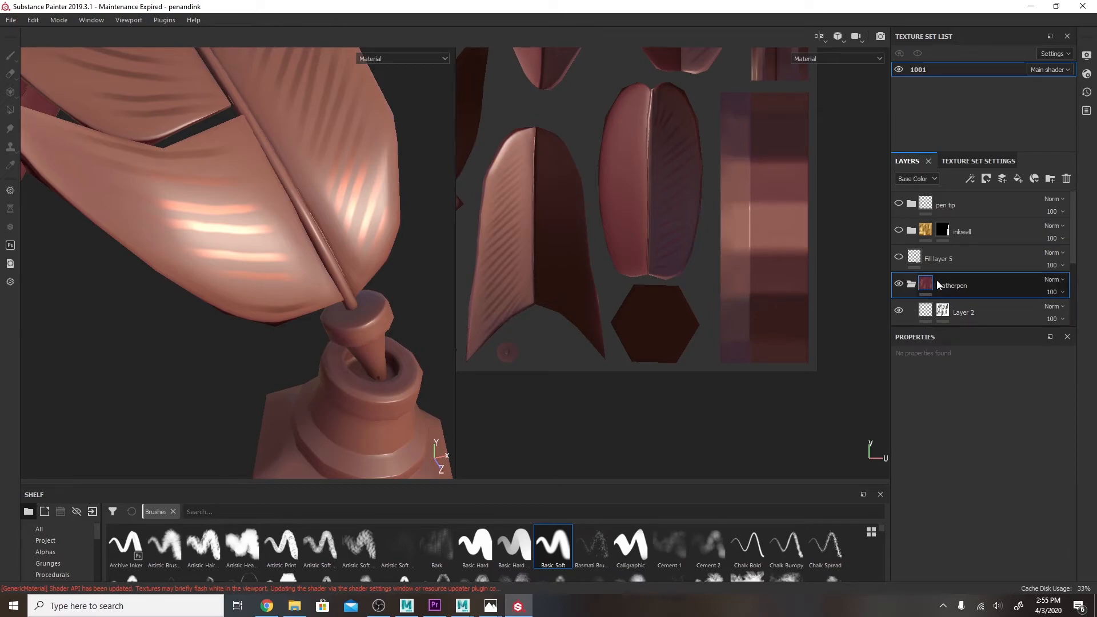
drag(1073, 249, 1070, 293)
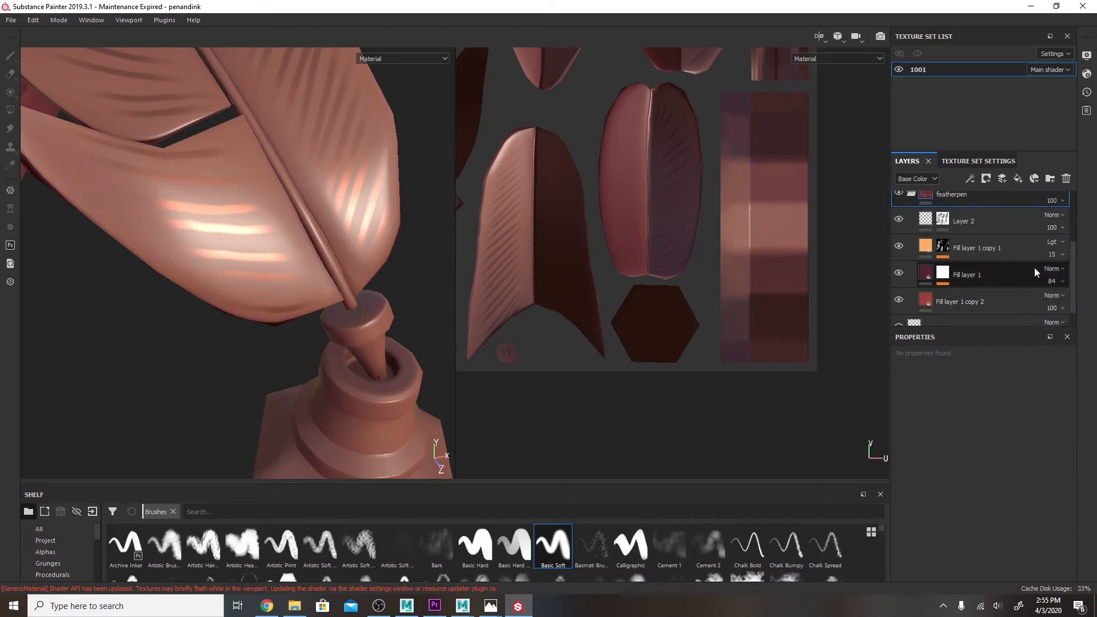
scroll(1002, 238, up, 1)
scroll(1002, 238, up, 1)
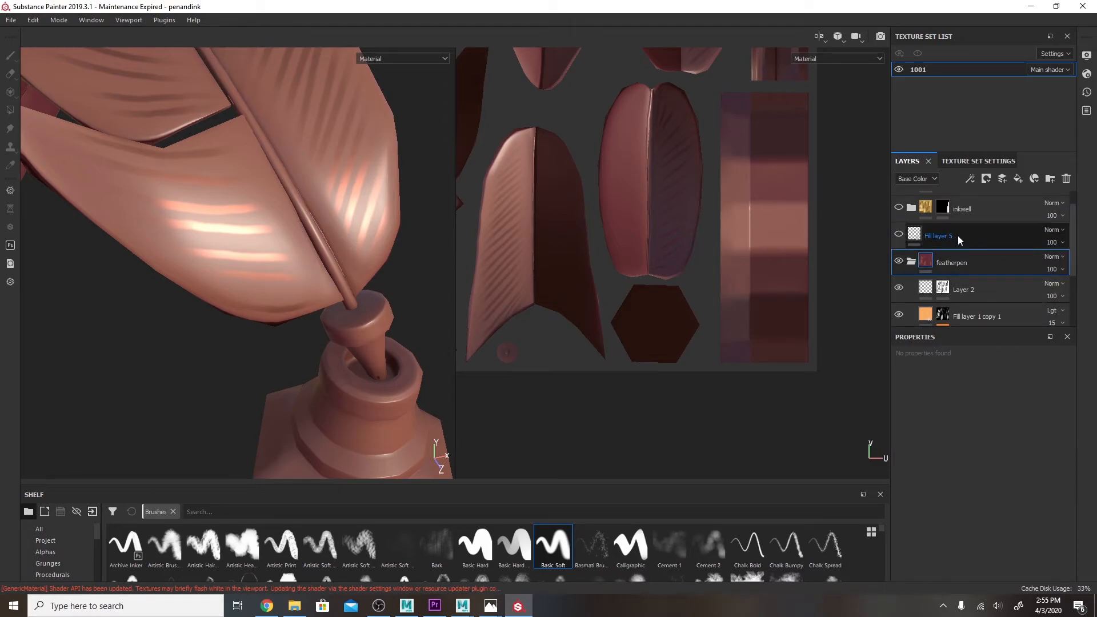
click(955, 235)
drag(969, 228, 973, 272)
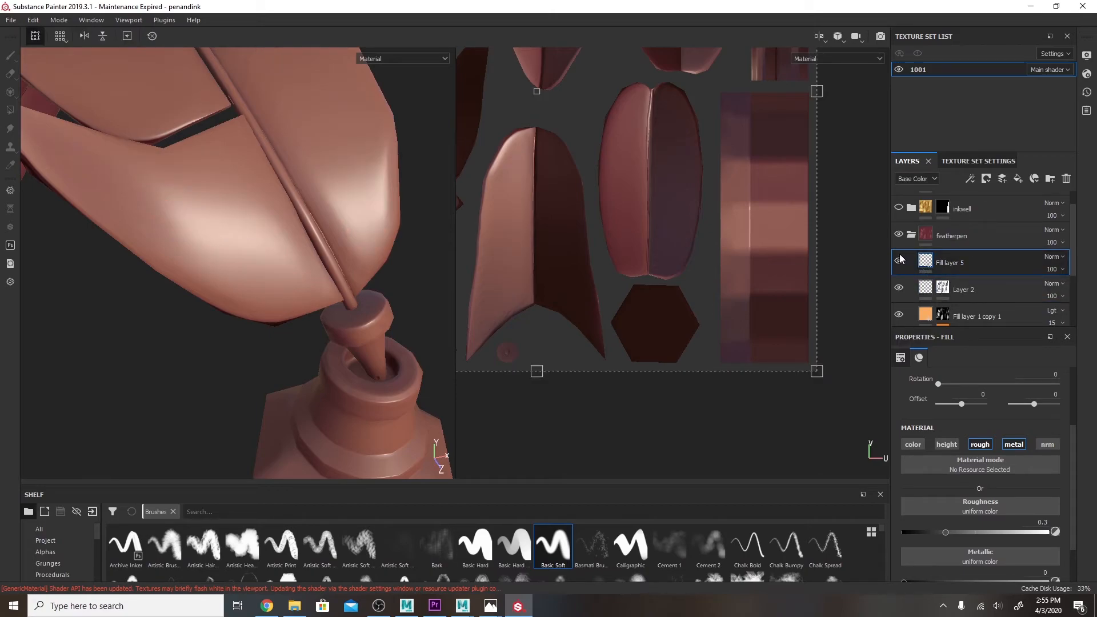
drag(906, 262, 962, 294)
alt+drag(448, 282, 347, 244)
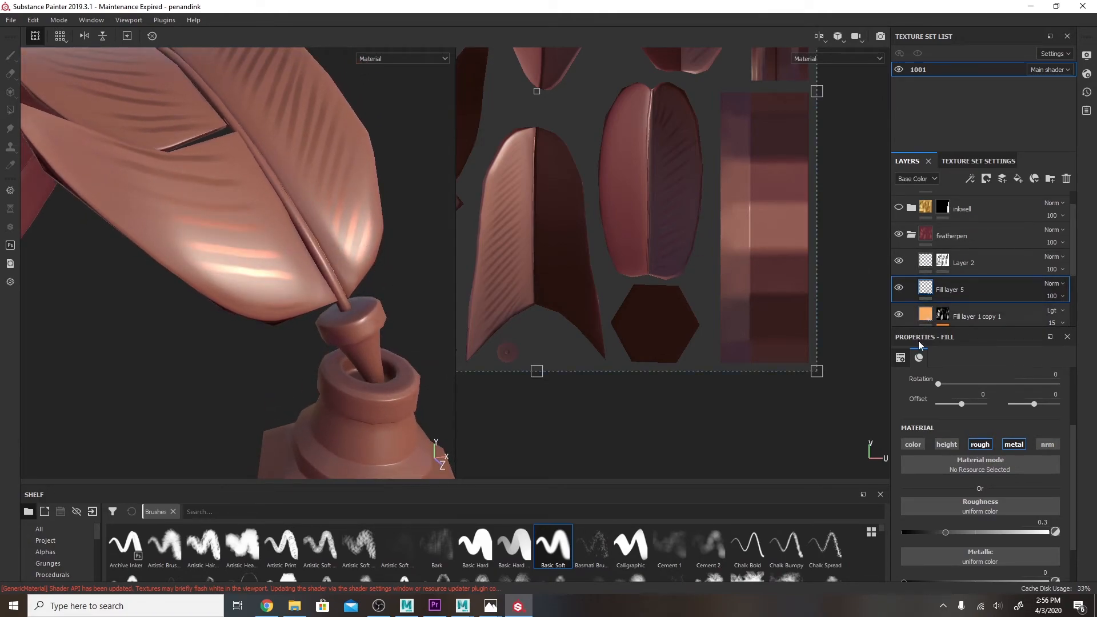
- Set Fill layer 5's roughness to about 0.69 and its metallic to 0
drag(971, 531, 1080, 532)
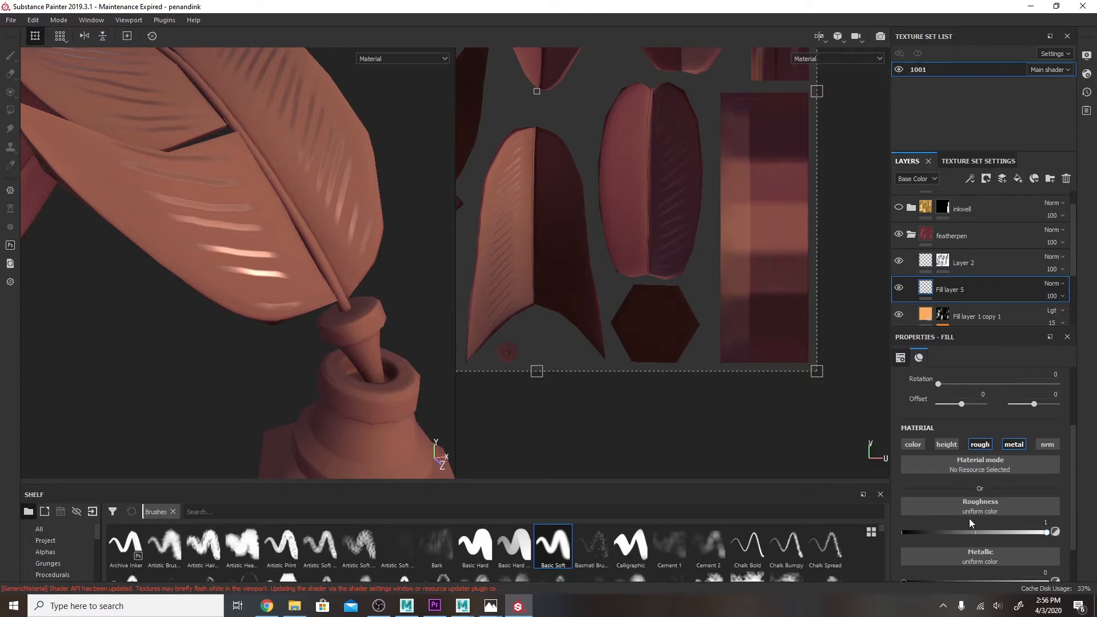
alt+drag(388, 219, 646, 285)
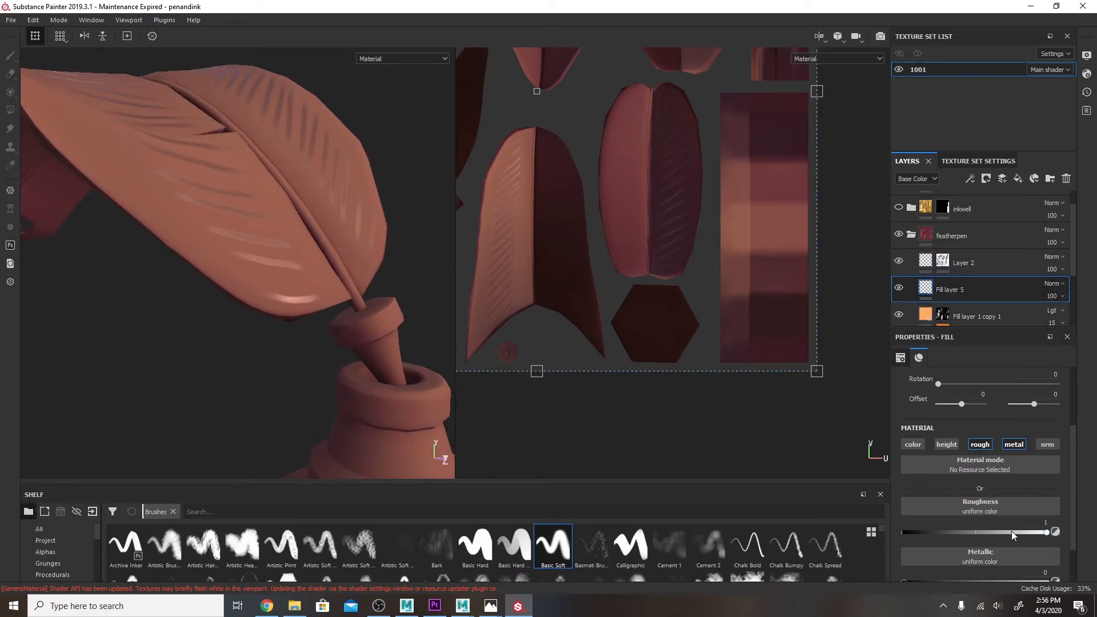
scroll(1070, 520, down, 2)
scroll(1071, 533, down, 1)
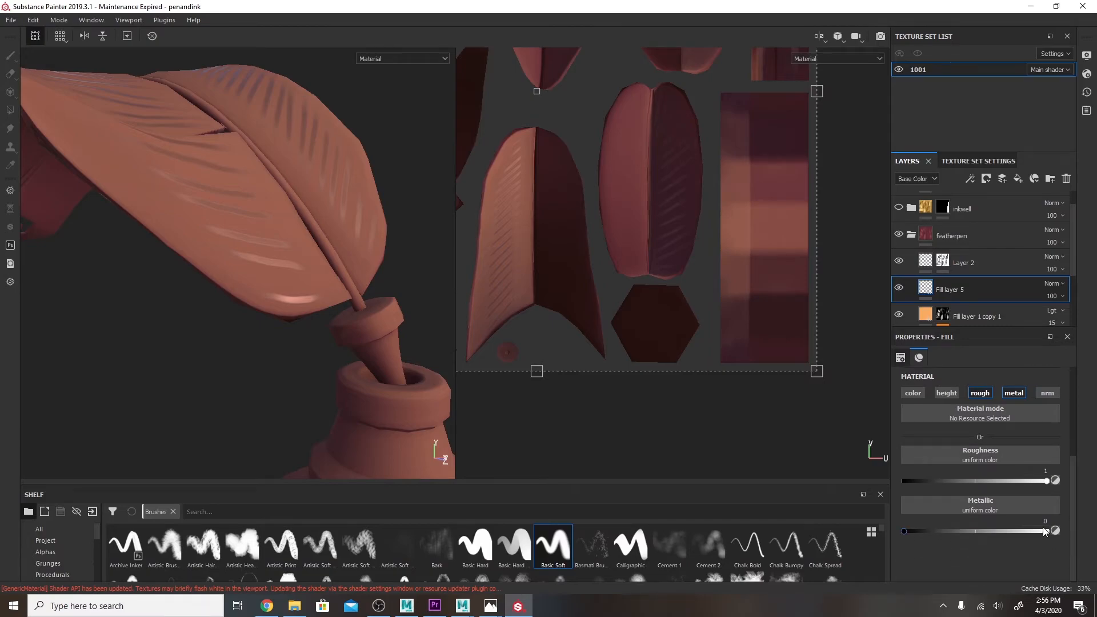
mouse_move(921, 531)
mouse_down()
mouse_move(970, 534)
mouse_move(871, 535)
mouse_move(977, 530)
mouse_move(804, 527)
mouse_up()
drag(1046, 481, 1041, 482)
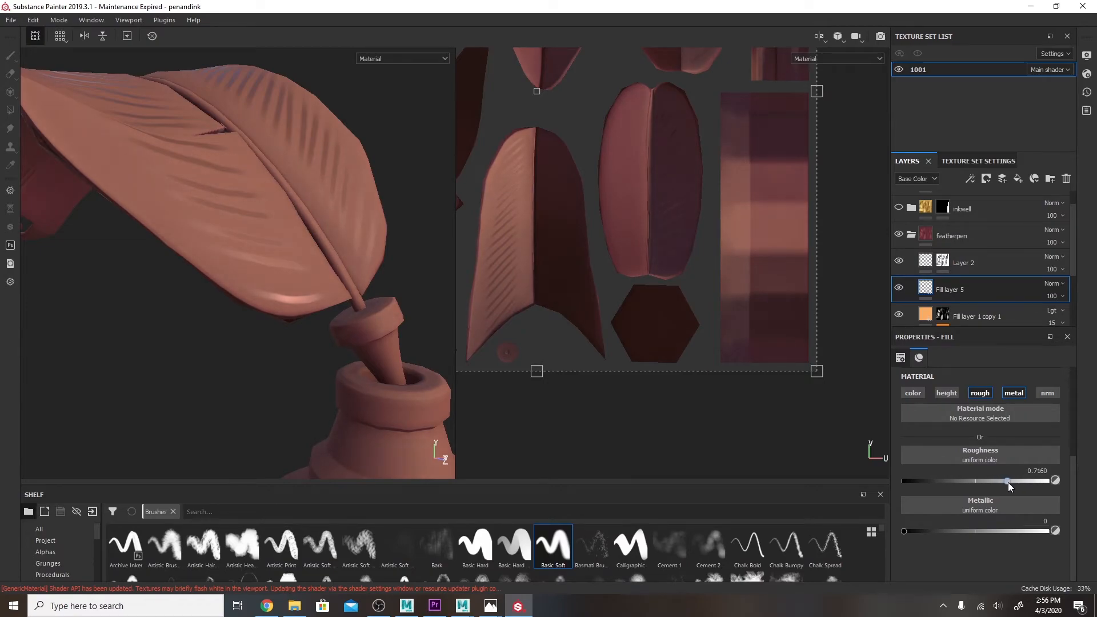
- Examine the highlights on the front feather strokes from several angles, up close and from farther away
alt+drag(369, 283, 367, 364)
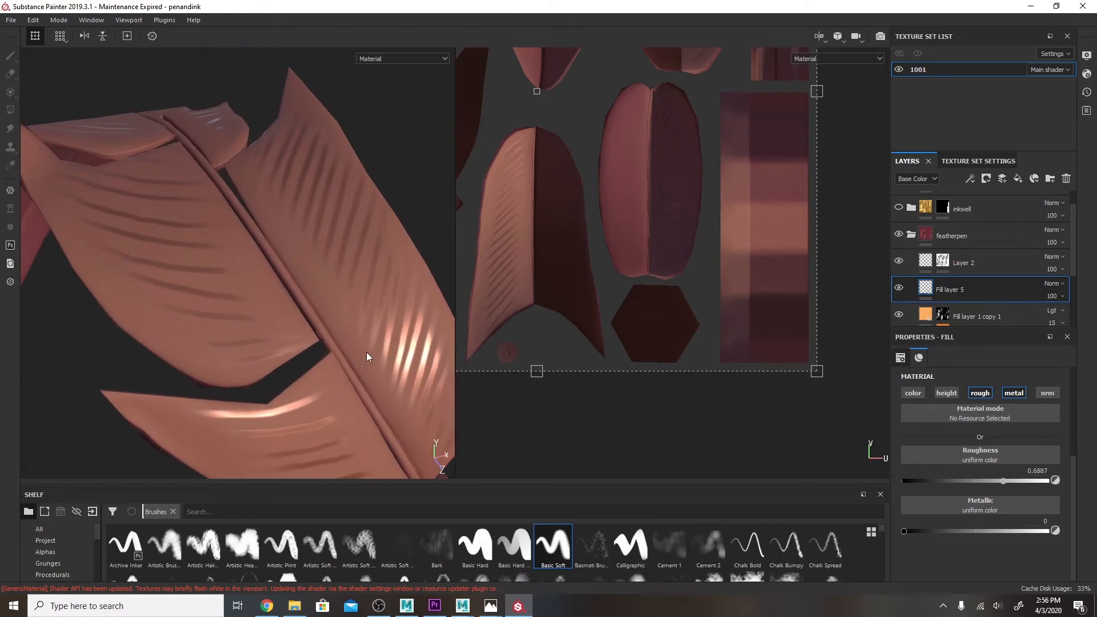
alt+drag(354, 295, 377, 366)
alt+middle_drag(377, 363, 257, 281)
alt+right_drag(257, 281, 446, 395)
alt+middle_drag(319, 235, 306, 328)
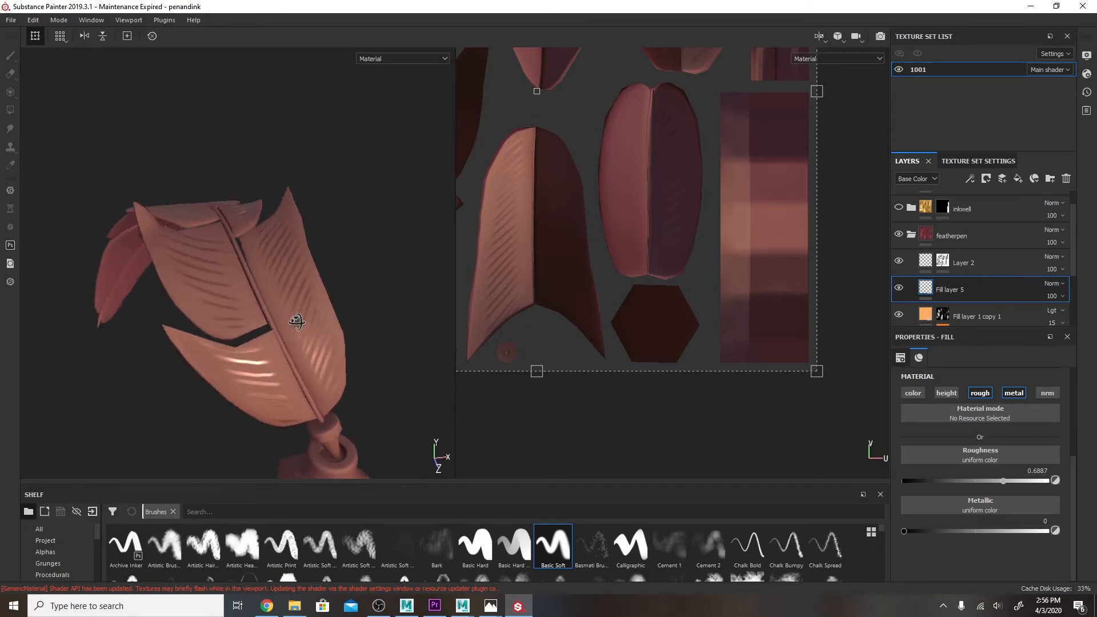
alt+drag(306, 328, 272, 337)
alt+middle_drag(272, 337, 263, 316)
alt+drag(264, 317, 261, 369)
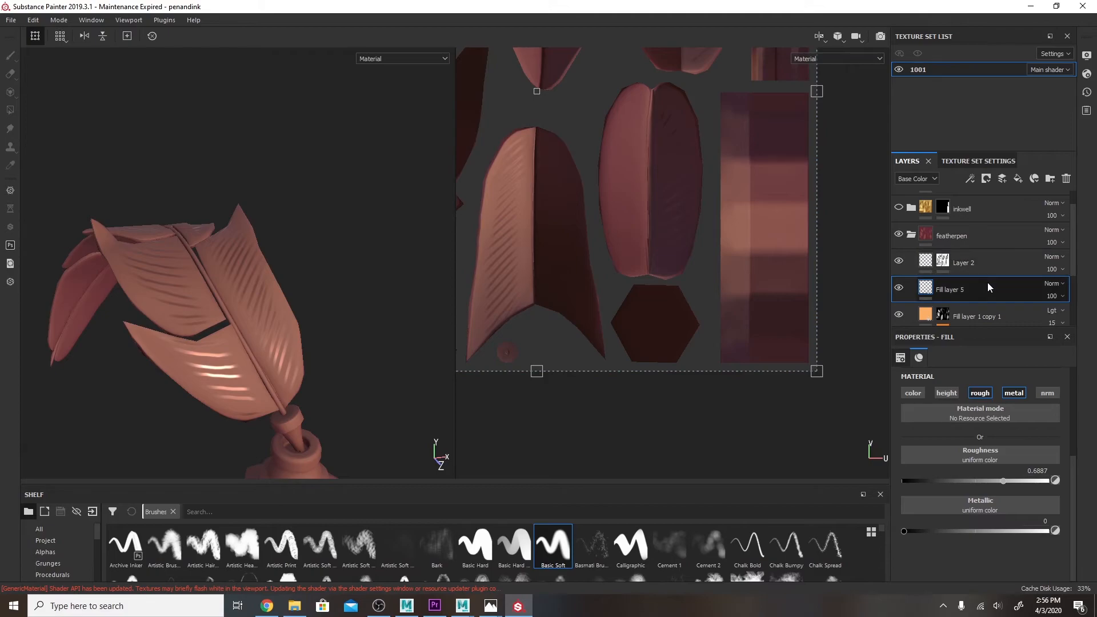
- Select Layer 2's paint content and make the inkwell and pen tip folders visible again
click(930, 264)
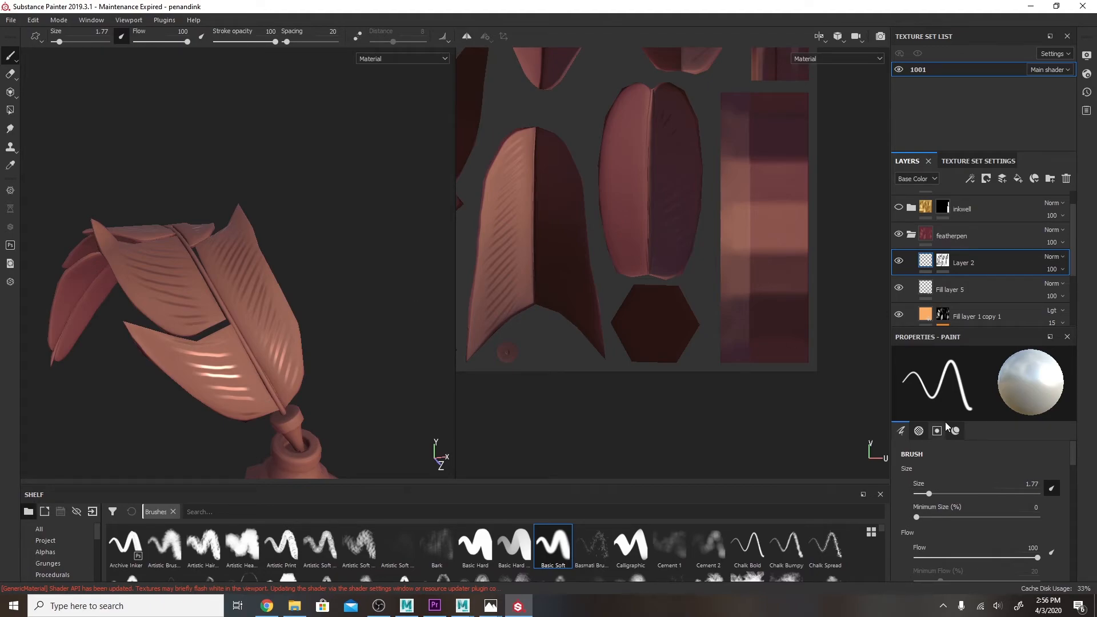
click(898, 206)
scroll(910, 198, up, 1)
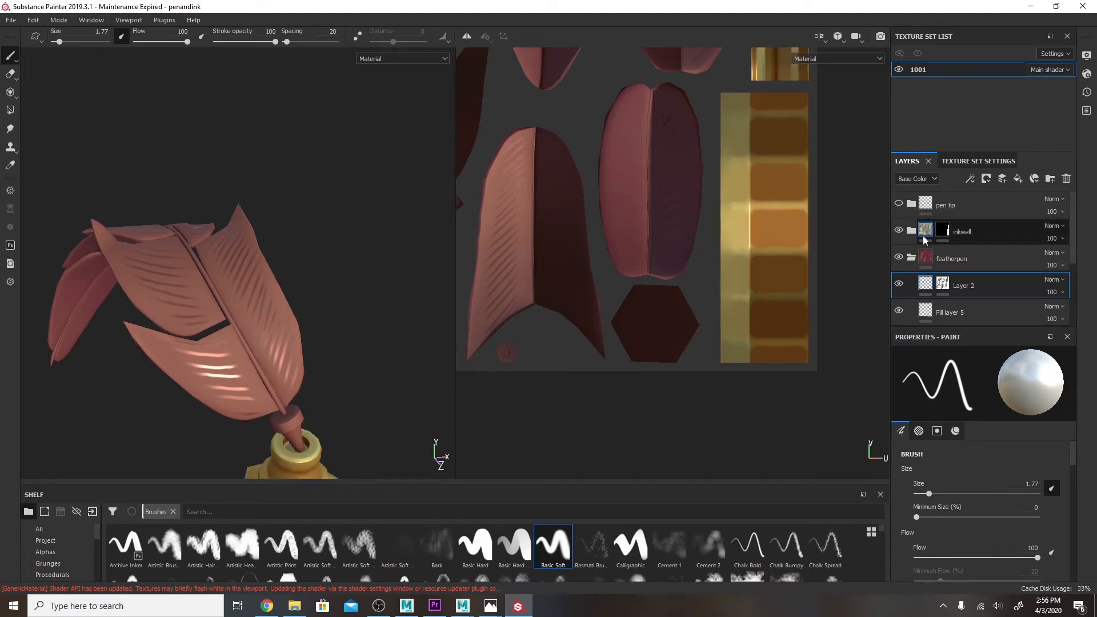
click(899, 203)
alt+middle_drag(293, 398, 274, 207)
mouse_move(274, 206)
alt+mouse_down()
mouse_move(333, 184)
mouse_move(272, 186)
alt+mouse_up()
alt+middle_drag(272, 187, 271, 251)
alt+right_drag(270, 251, 327, 335)
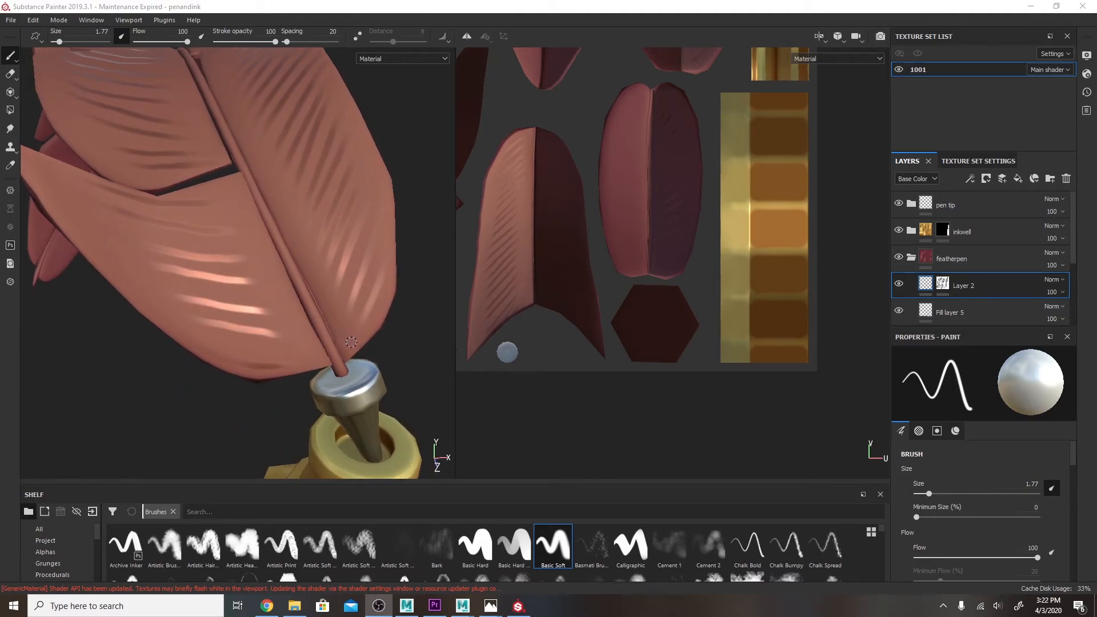
- Paint thin diagonal barb strokes on the feather in Layer 2 with the Basic Soft brush at size 0.54
alt+drag(433, 235, 417, 262)
ctrl+right_drag(385, 314, 378, 310)
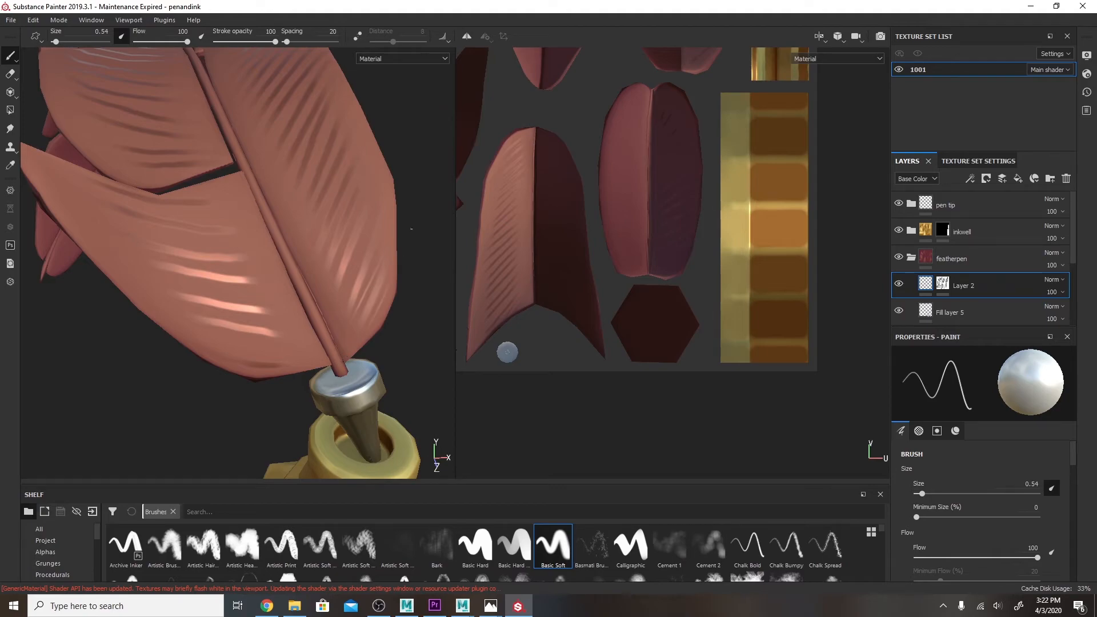
mouse_move(354, 257)
alt+mouse_down()
mouse_move(399, 179)
mouse_move(350, 246)
alt+mouse_up()
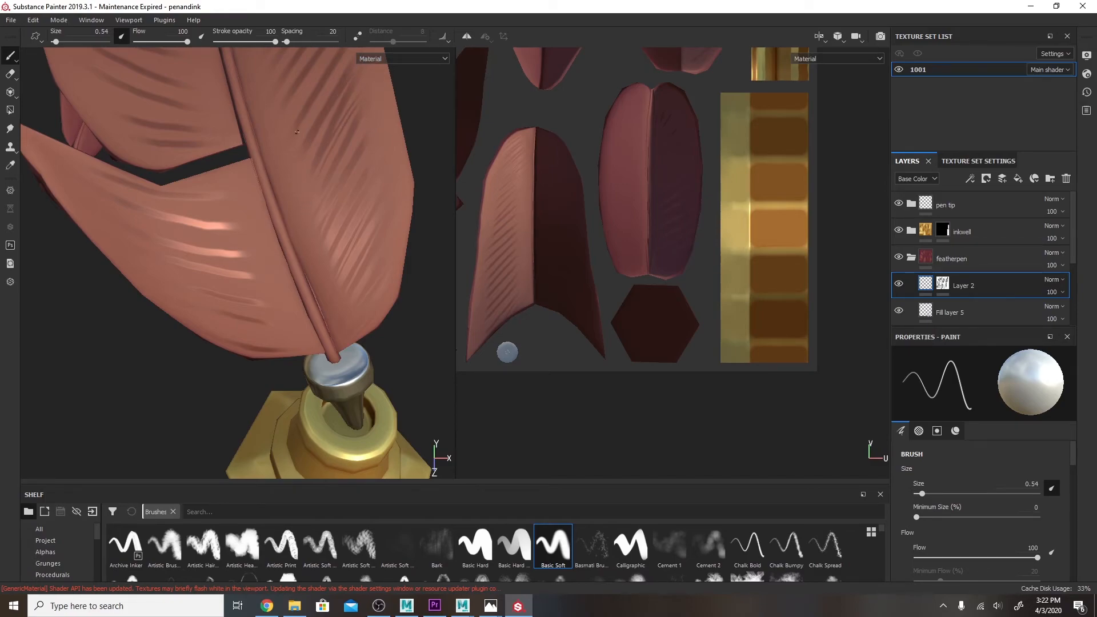
alt+middle_drag(369, 64, 337, 267)
alt+drag(337, 267, 371, 297)
alt+middle_drag(555, 248, 592, 321)
alt+middle_drag(240, 229, 337, 234)
drag(295, 116, 267, 189)
drag(319, 156, 284, 232)
drag(337, 205, 299, 291)
- Inspect the barb strokes on the feather's other segments and back side, and on their UV shells
alt+drag(320, 251, 385, 206)
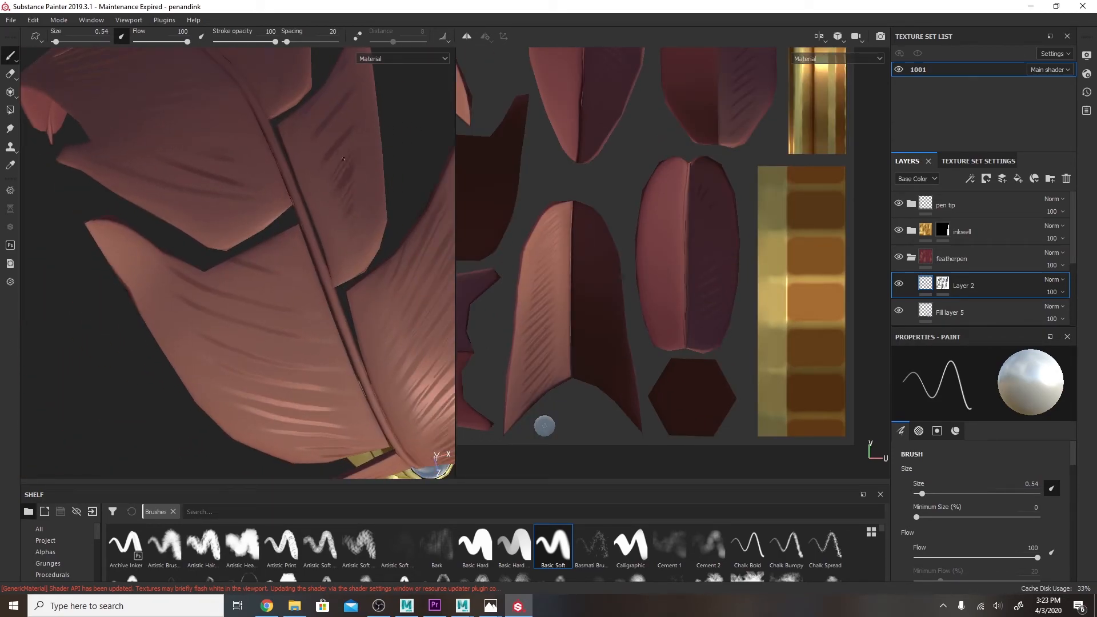
alt+drag(366, 91, 313, 318)
alt+drag(336, 261, 268, 154)
alt+middle_drag(269, 155, 250, 265)
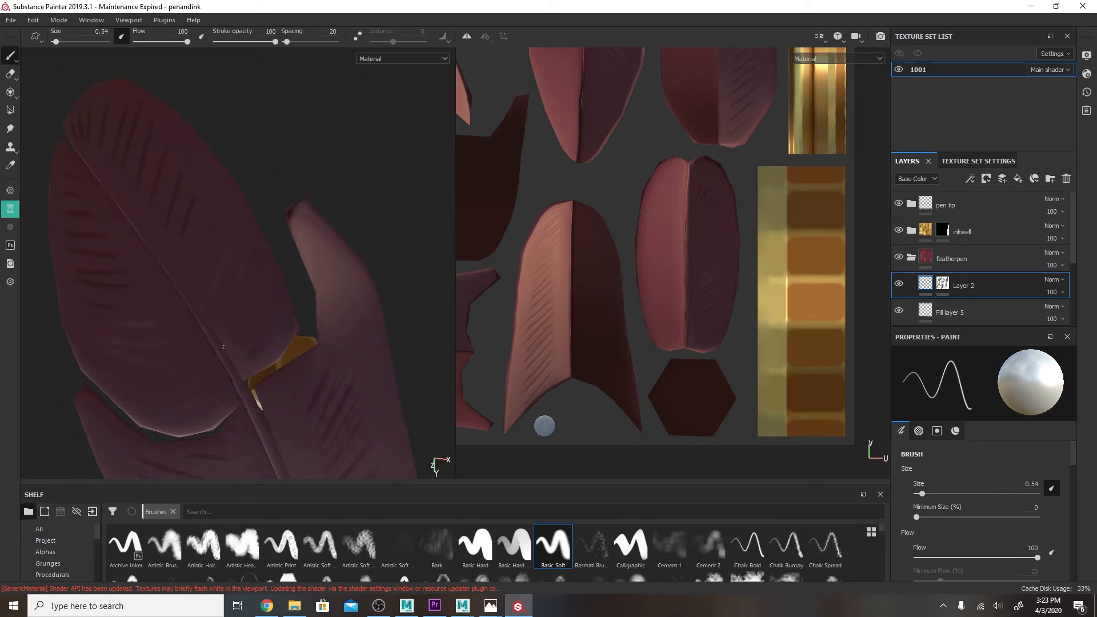
scroll(633, 252, up, 3)
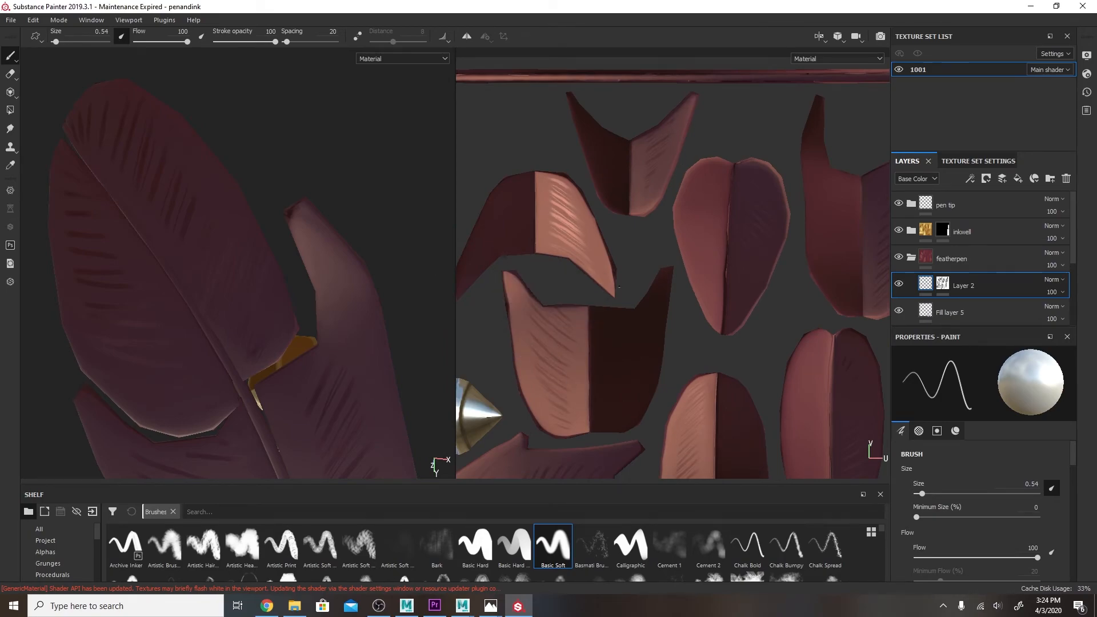
alt+middle_drag(504, 456, 564, 223)
alt+drag(279, 450, 337, 313)
alt+middle_drag(337, 314, 300, 180)
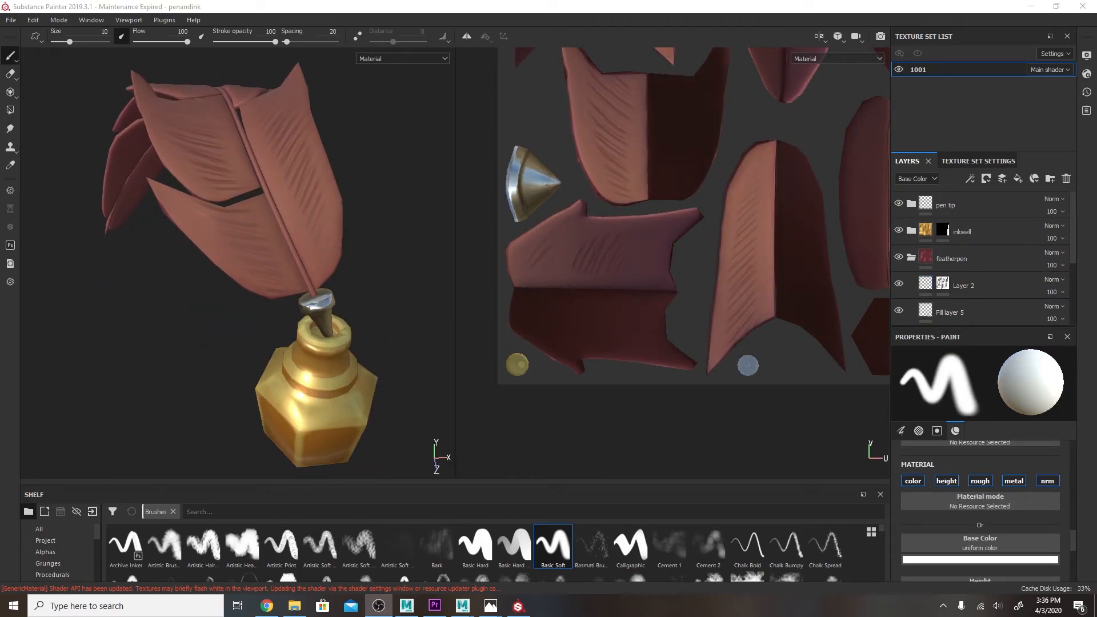
- Review the complete feather pen and inkwell from above, the front and the side
alt+drag(354, 250, 275, 226)
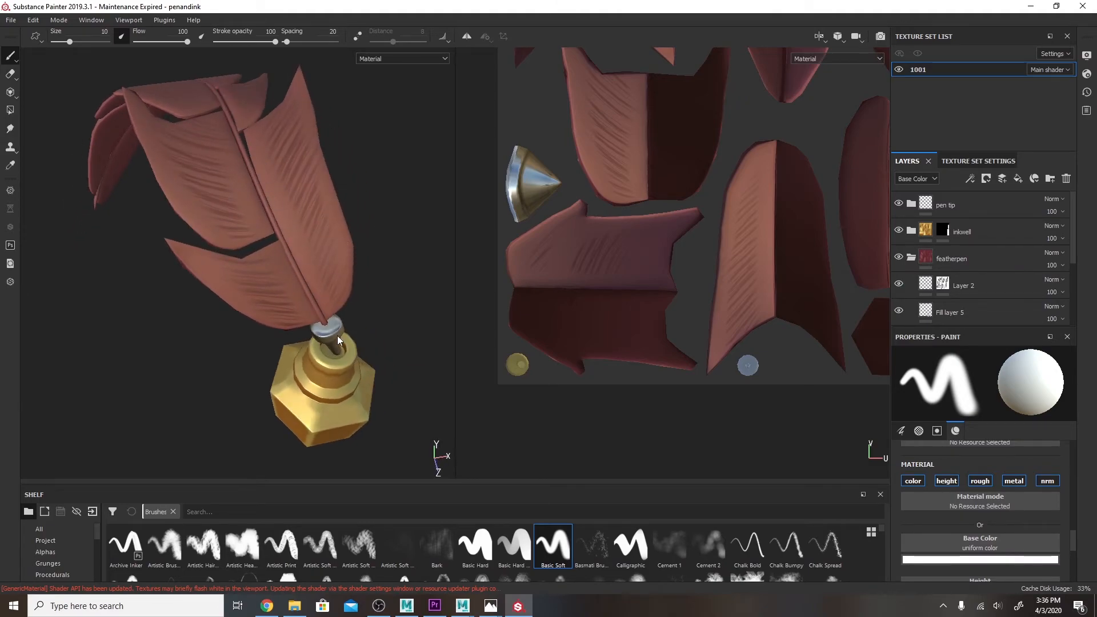
alt+drag(429, 327, 275, 280)
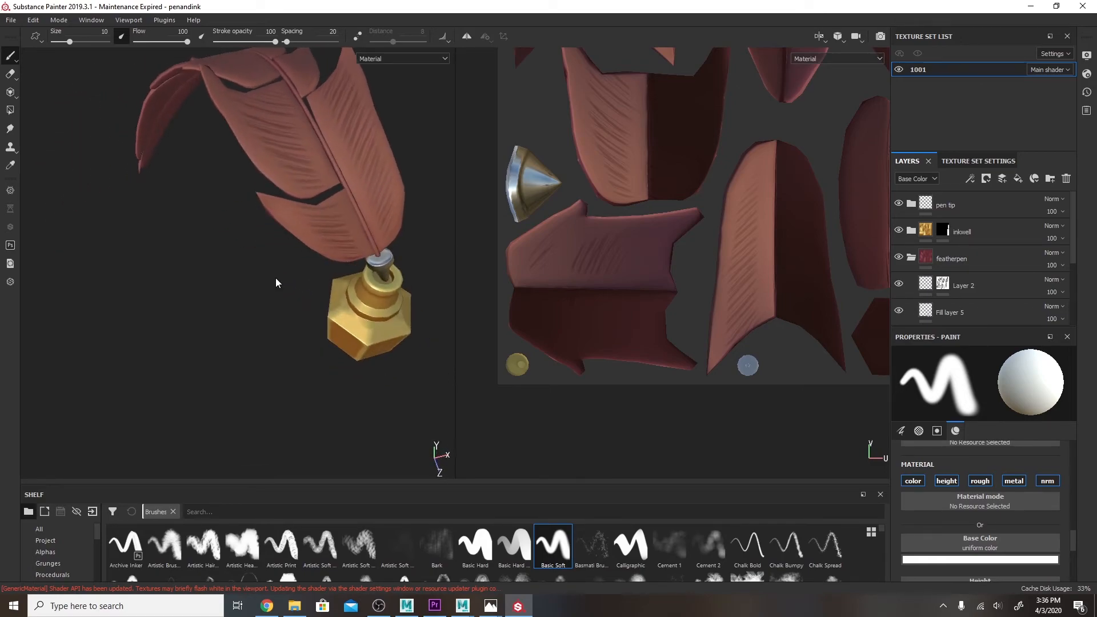
alt+drag(295, 223, 624, 293)
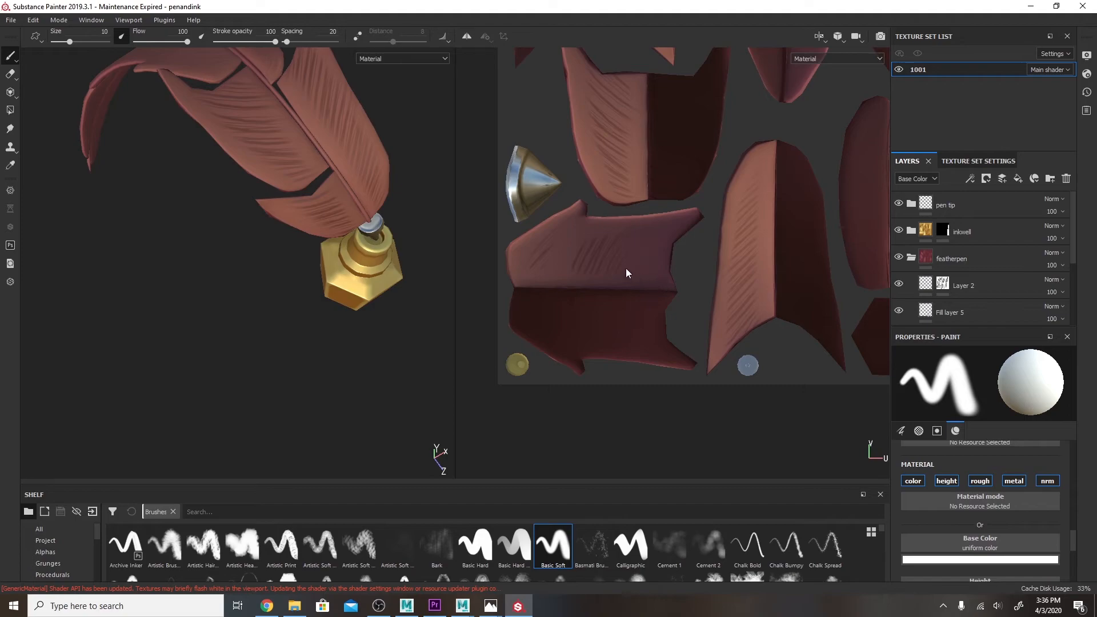
alt+drag(355, 227, 360, 317)
alt+middle_drag(360, 317, 390, 334)
alt+drag(334, 287, 358, 287)
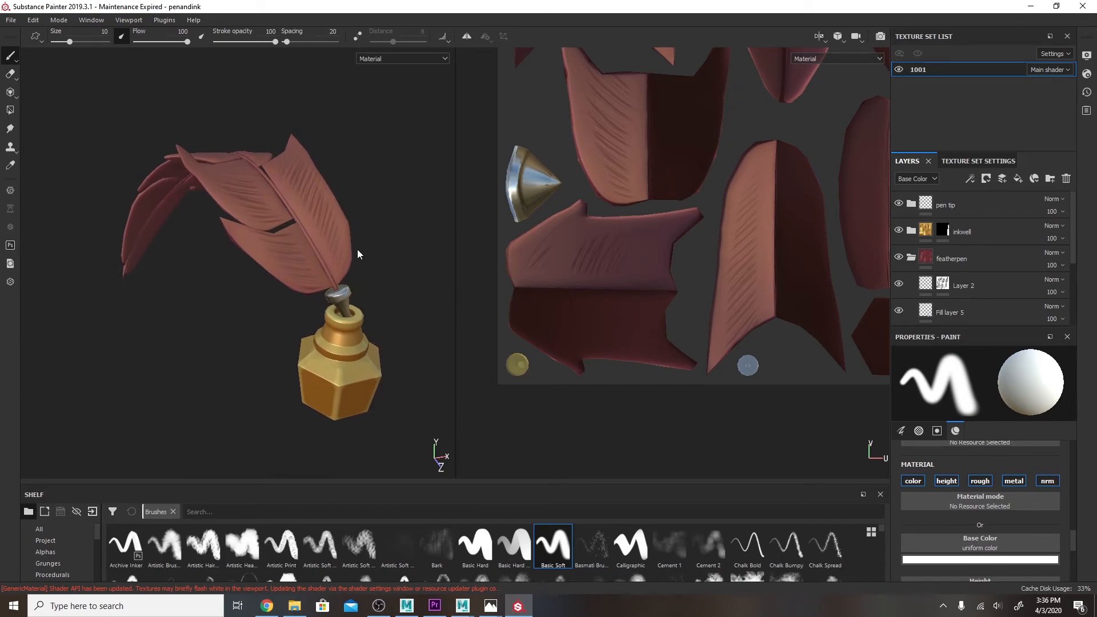
mouse_move(387, 278)
alt+mouse_down()
mouse_move(435, 250)
mouse_move(411, 255)
mouse_move(400, 293)
alt+mouse_up()
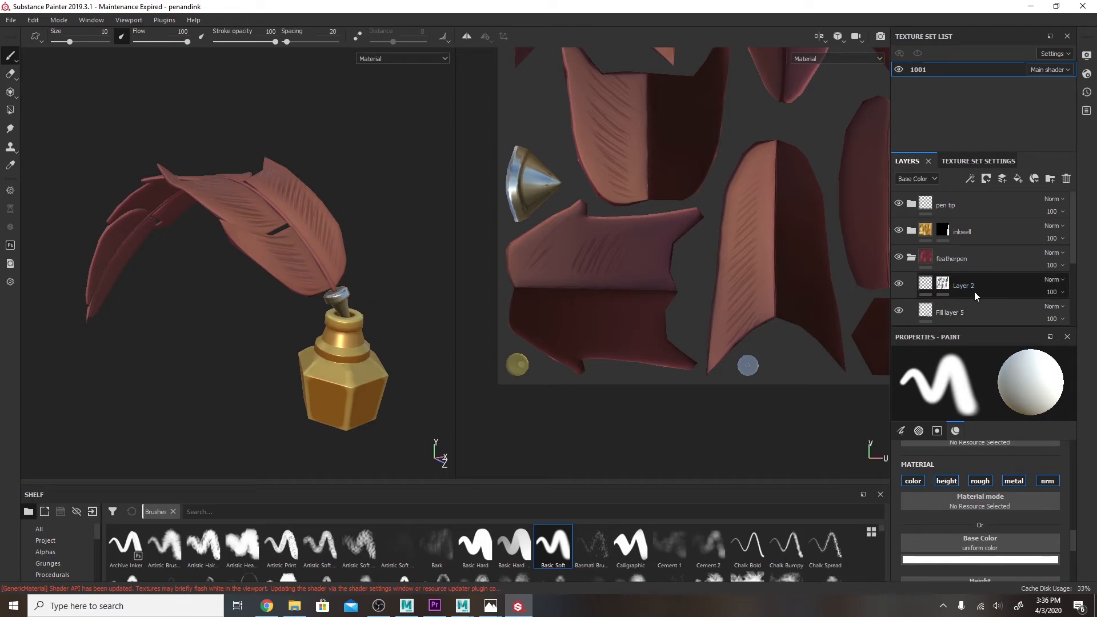
- Add a fill layer with a dark maroon base color sampled from the feather and darkened to RGB 0.042, 0.013, 0.019
click(1017, 180)
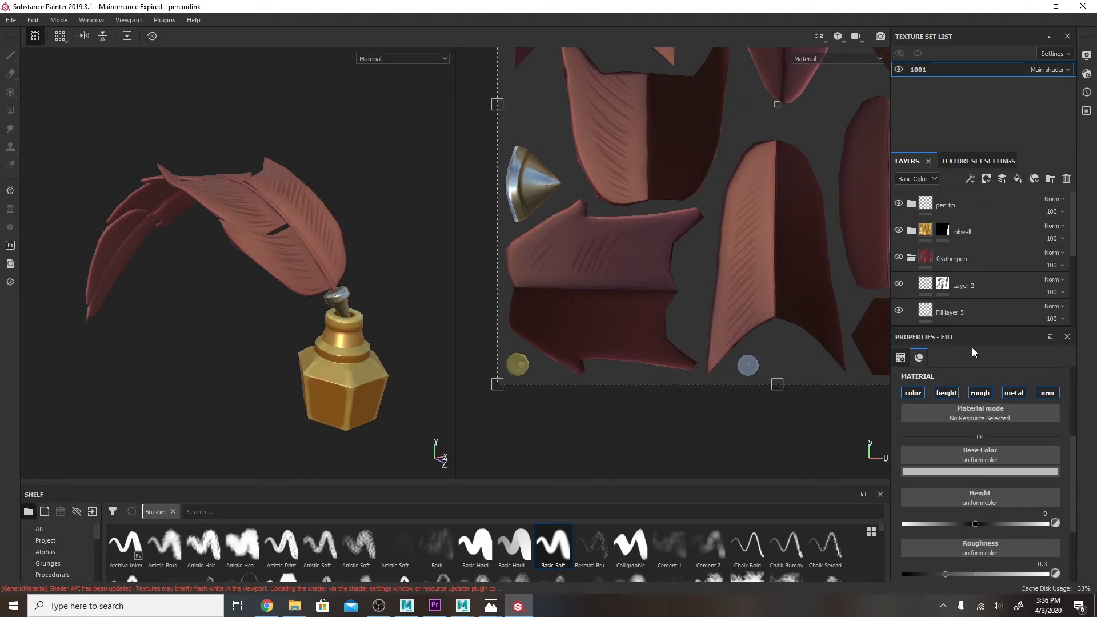
click(945, 472)
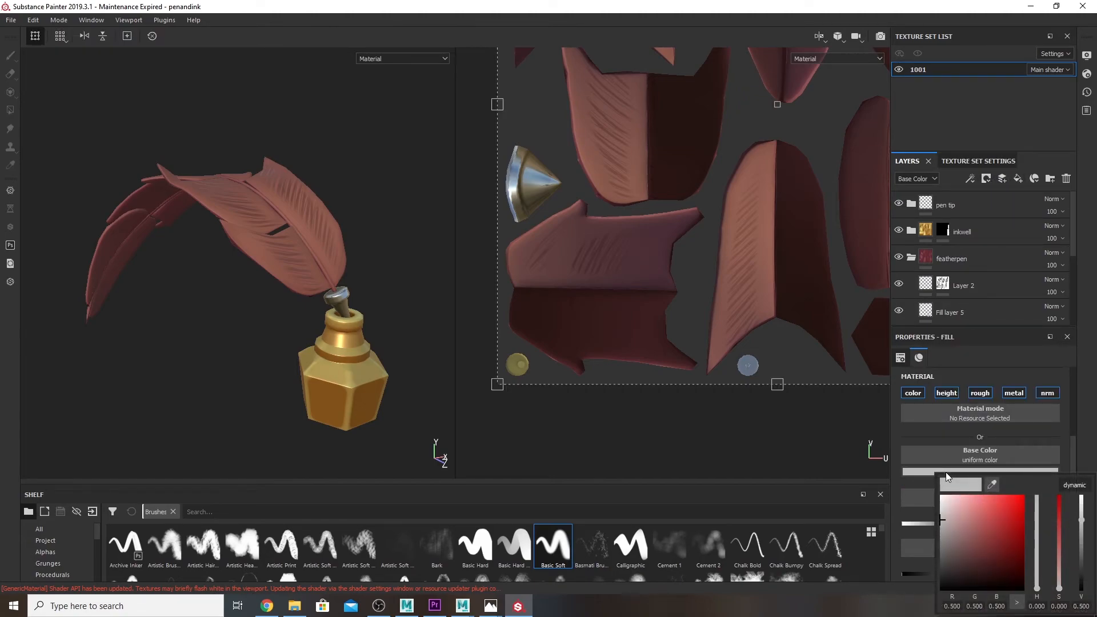
click(992, 485)
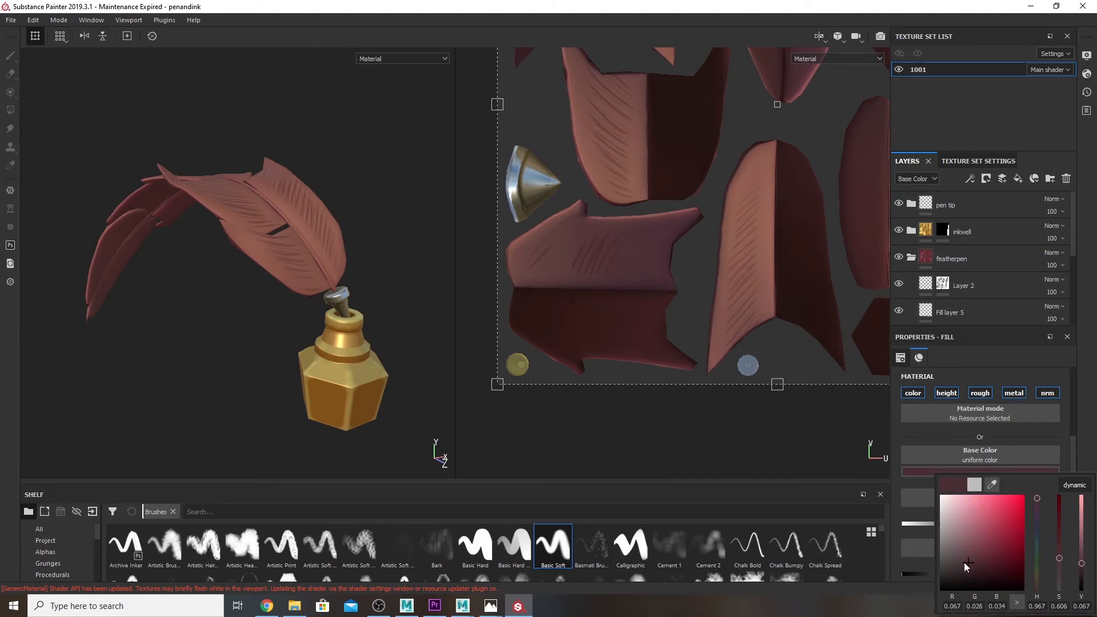
drag(968, 564, 975, 573)
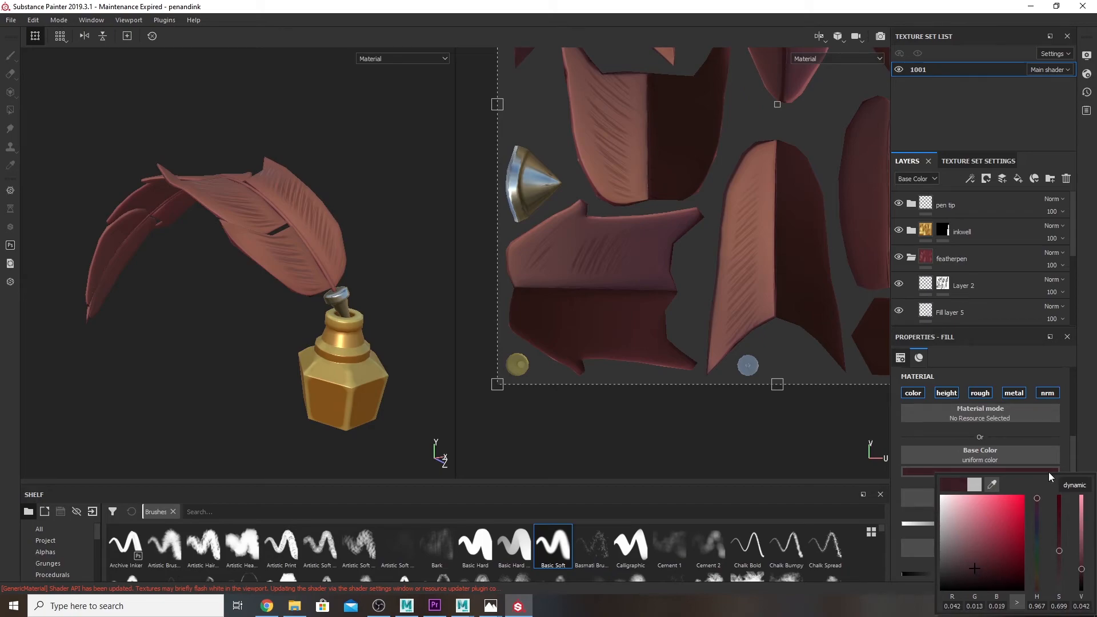
- Move Fill layer 6 into the featherpen folder directly above Layer 2
scroll(1074, 254, down, 1)
scroll(1074, 254, down, 2)
drag(966, 320, 963, 214)
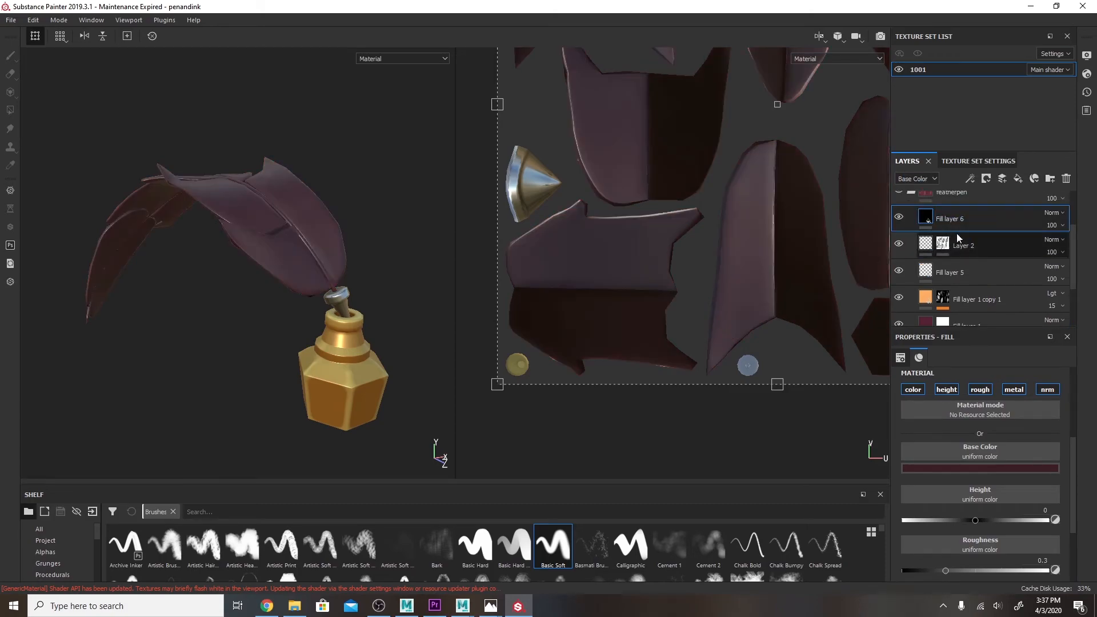
scroll(1006, 247, up, 3)
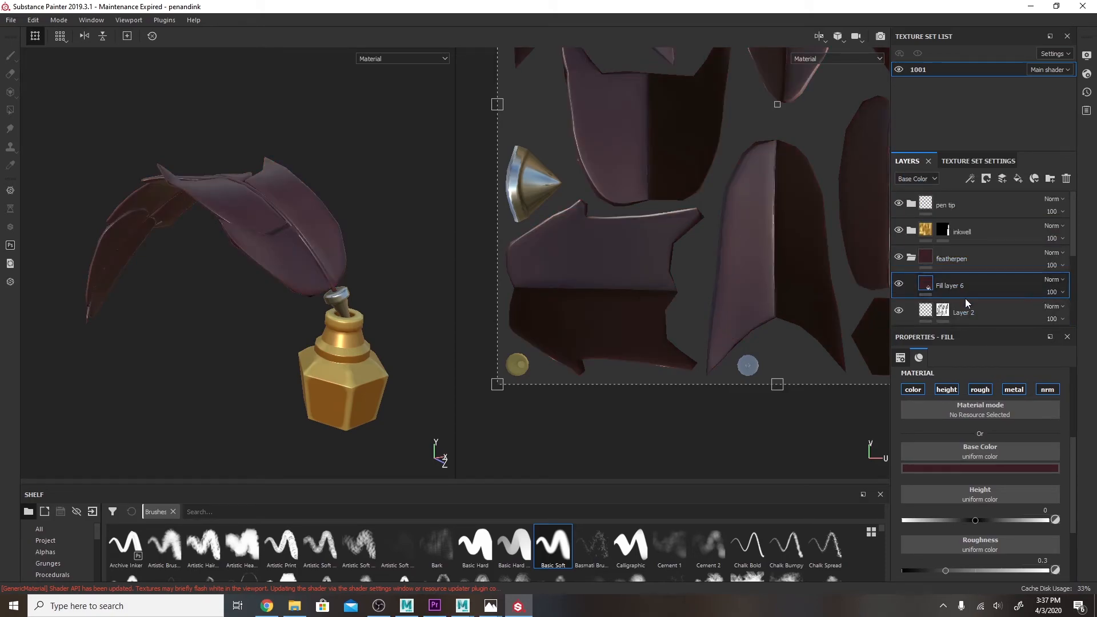
- Restrict Fill layer 6 to color only, switching off its height, roughness, metallic and normal channels
alt+drag(439, 181, 397, 216)
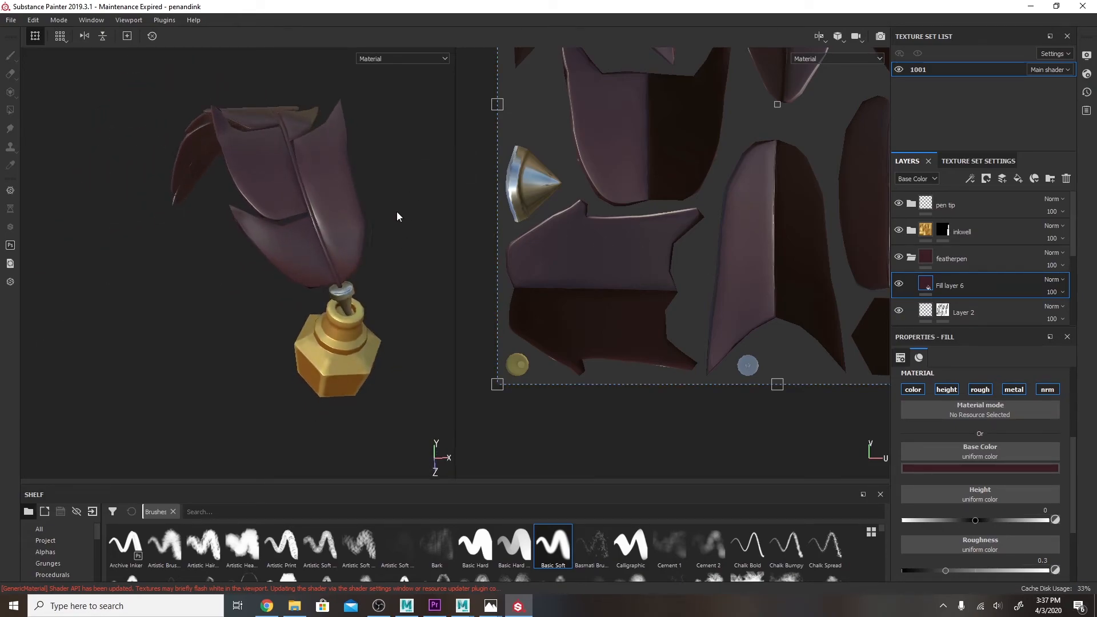
click(951, 390)
click(977, 390)
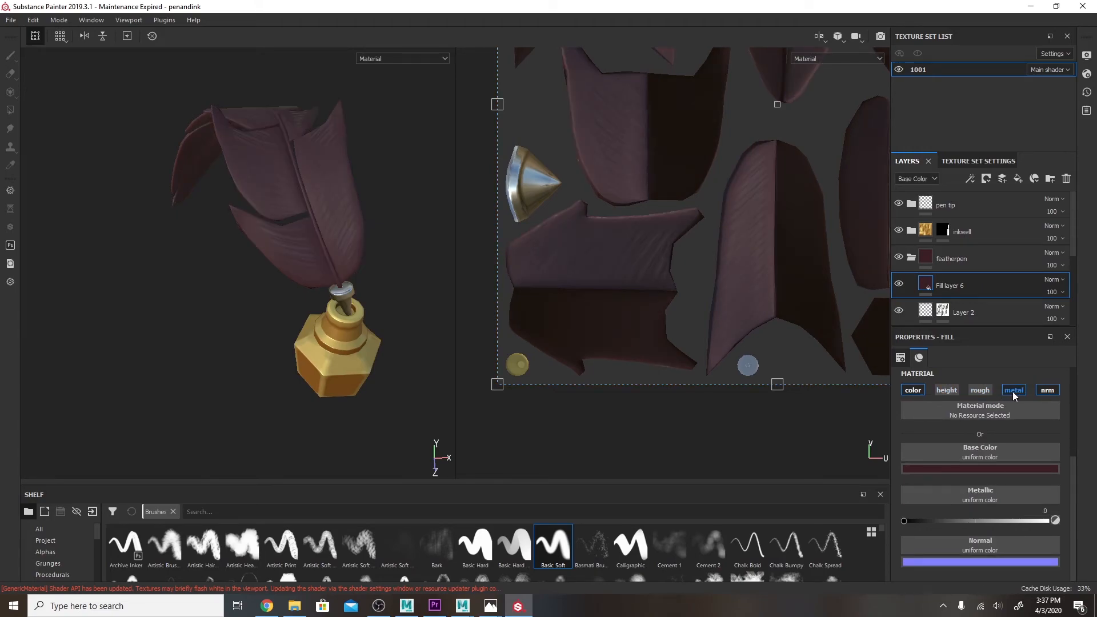
click(1012, 391)
click(1041, 393)
alt+drag(445, 347, 486, 377)
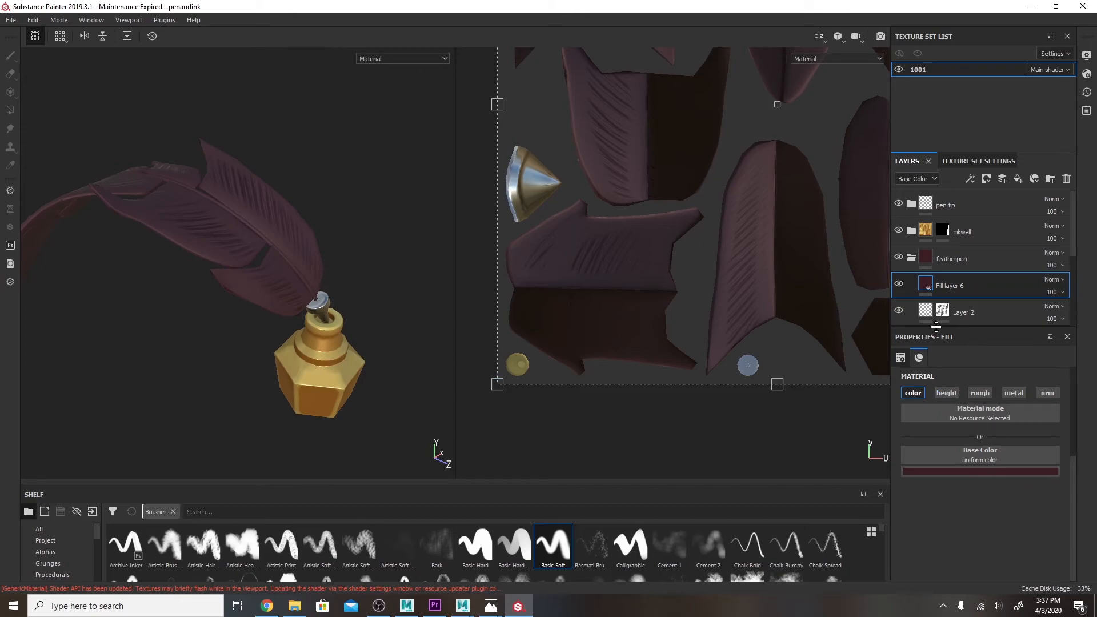
- Add a black mask to Fill layer 6 and drive it with a UV Border Distance generator
click(983, 186)
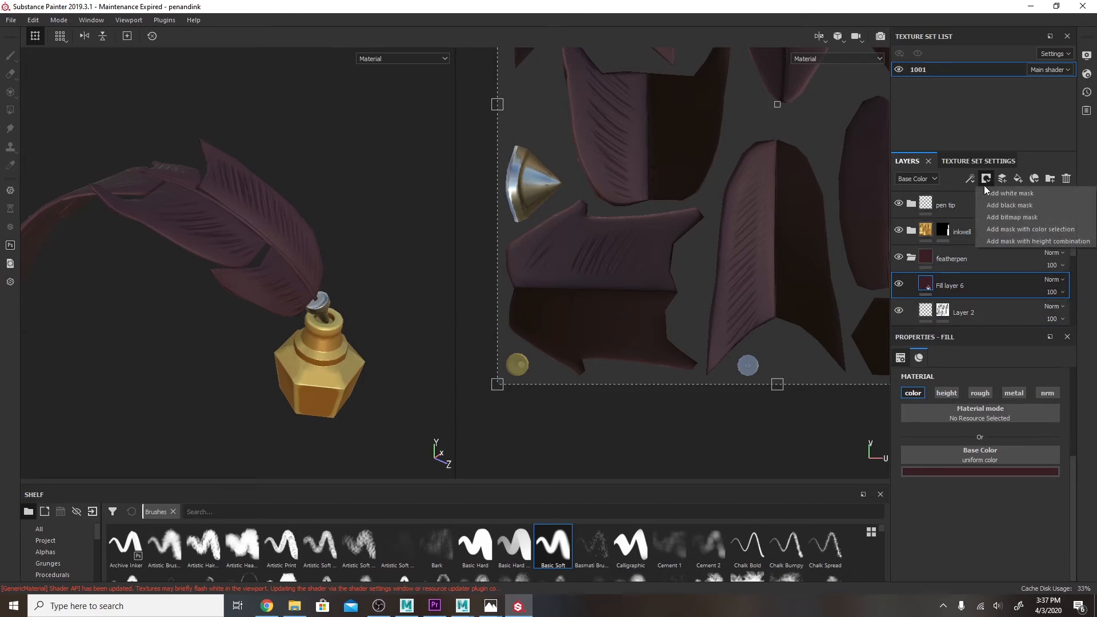
click(1022, 205)
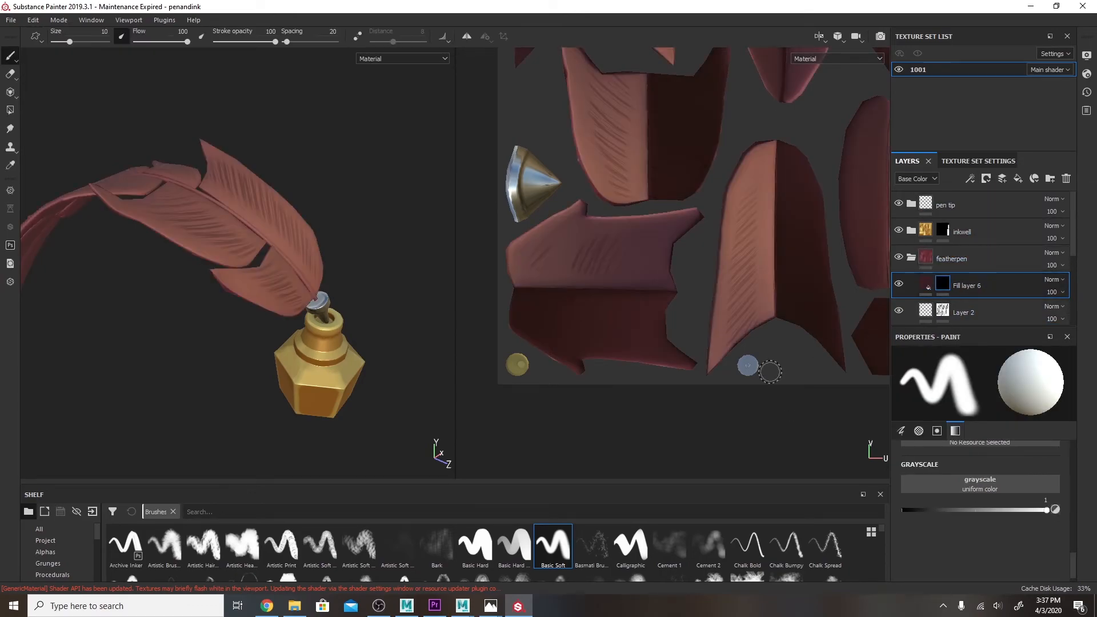
click(971, 178)
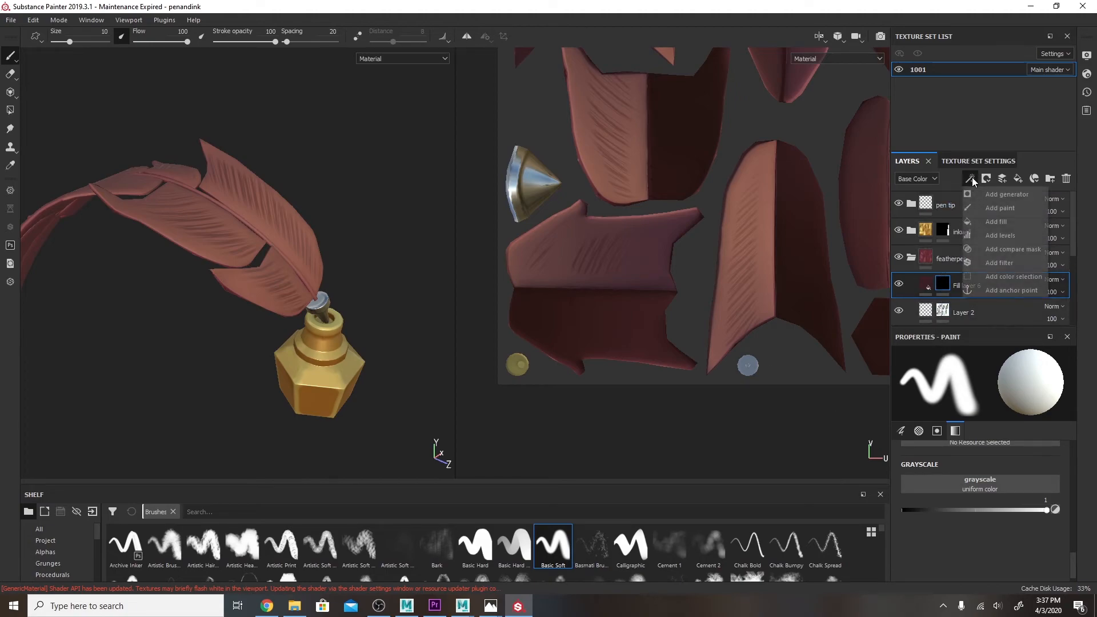
click(982, 196)
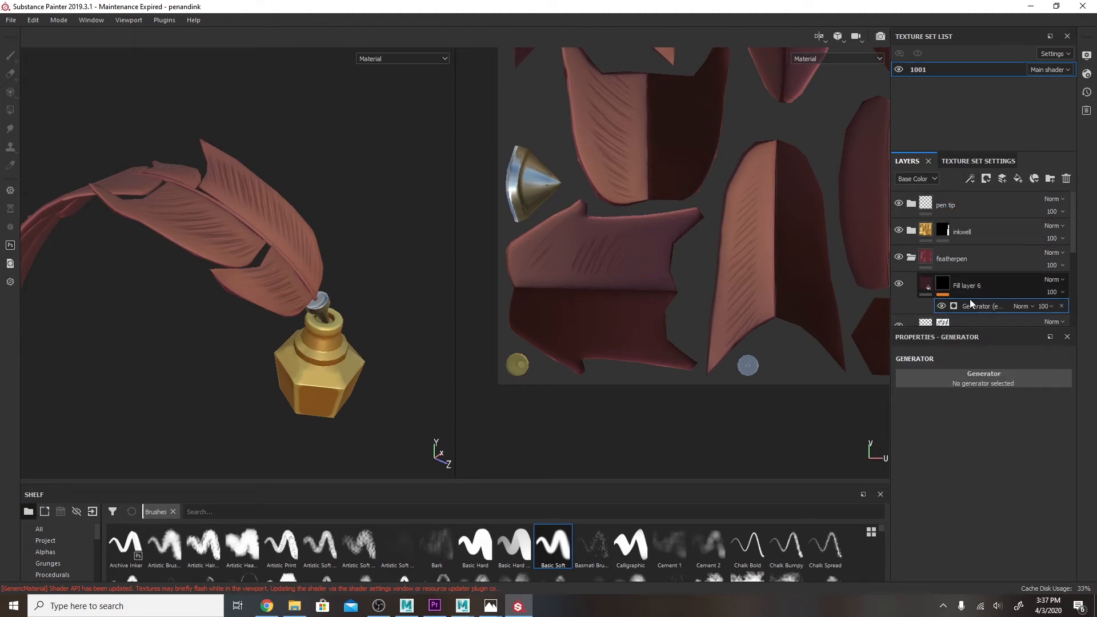
click(968, 377)
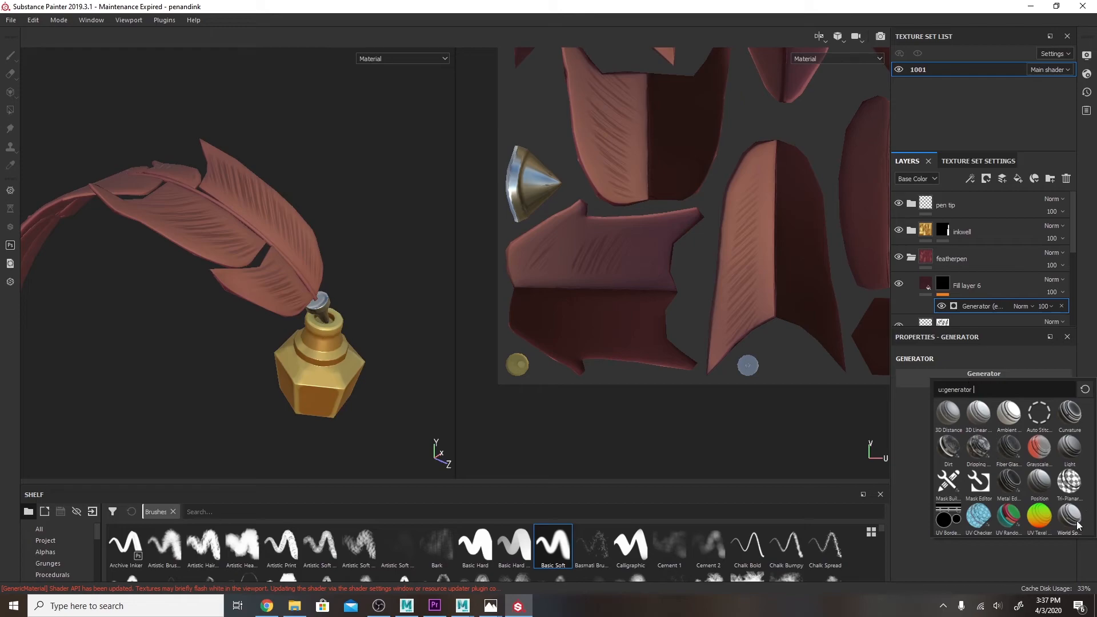
mouse_move(953, 521)
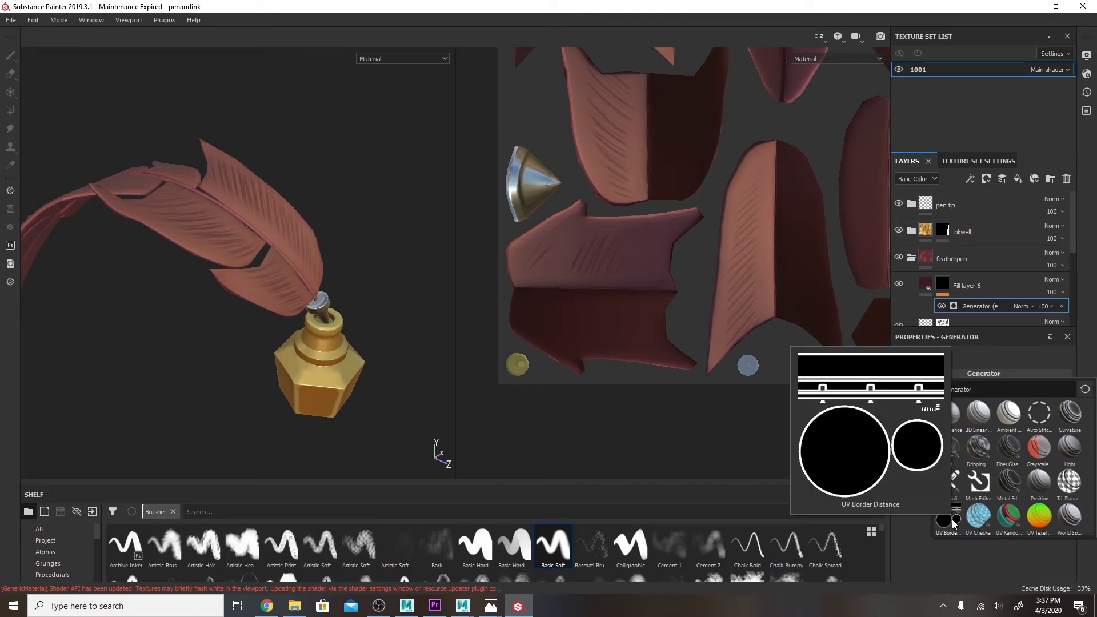
click(952, 522)
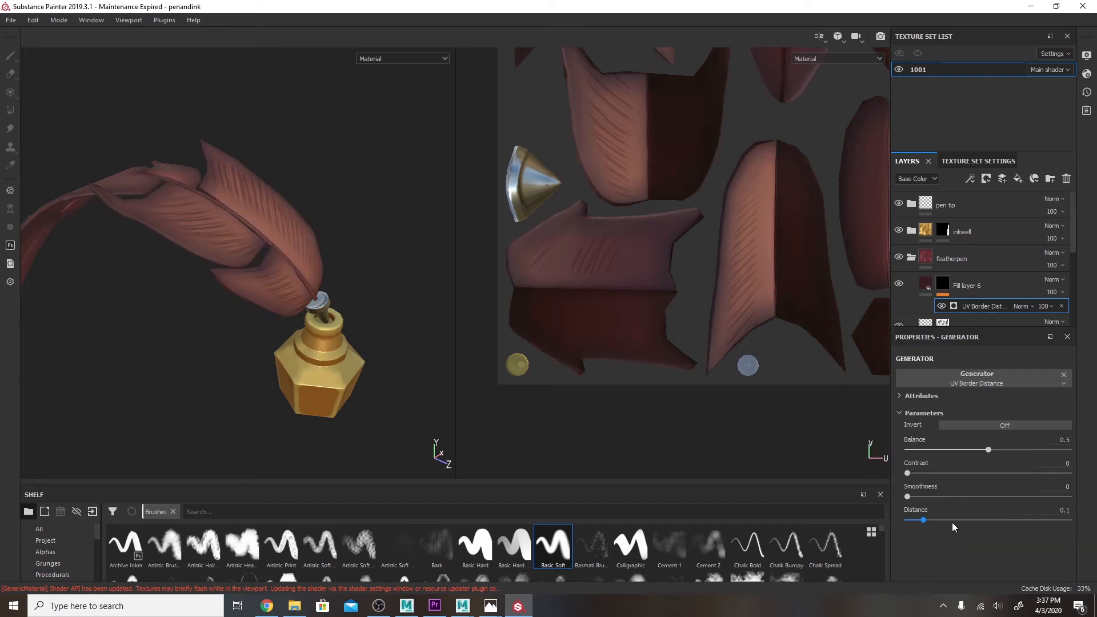
- Tune the UV Border Distance generator to balance 0.41, contrast 0.33, smoothness 0.15 and distance 0.07
alt+drag(384, 183, 375, 275)
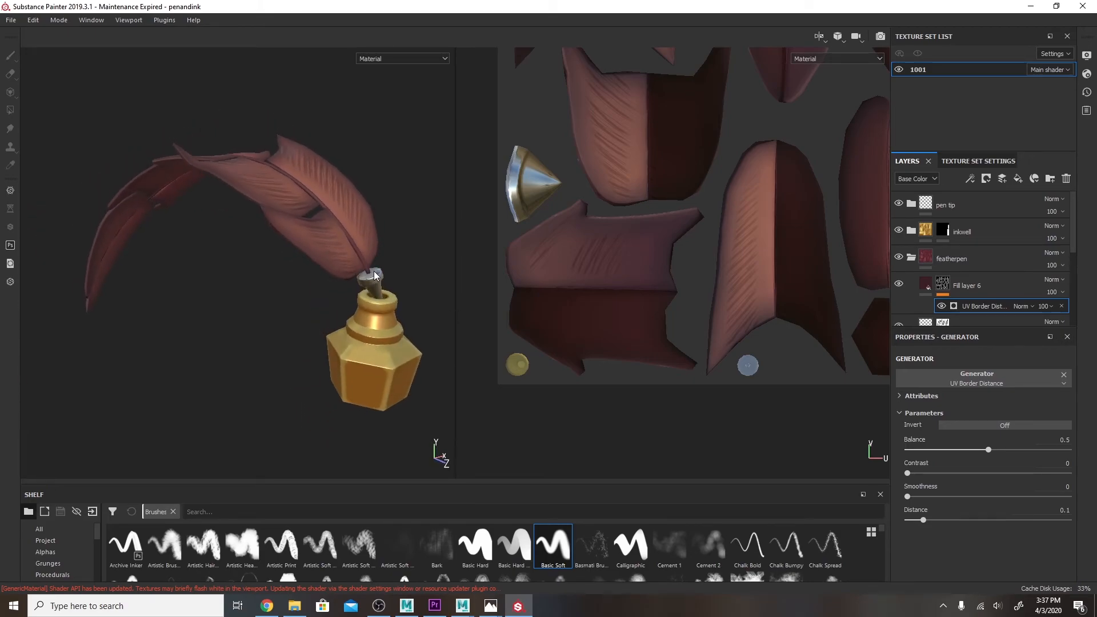
key(alt)
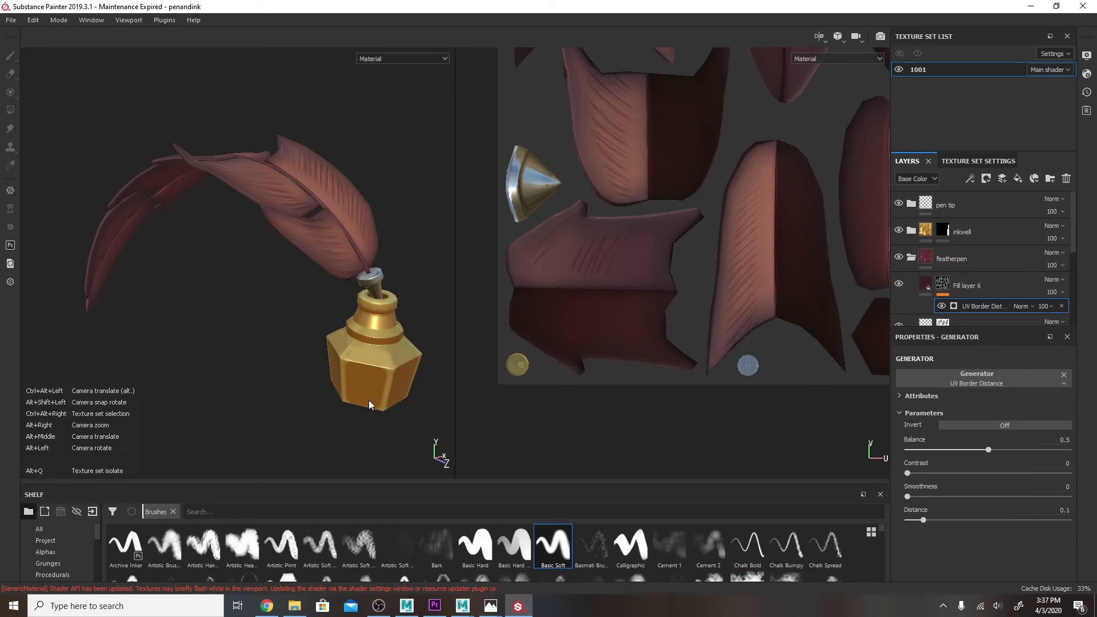
alt+drag(402, 386, 443, 382)
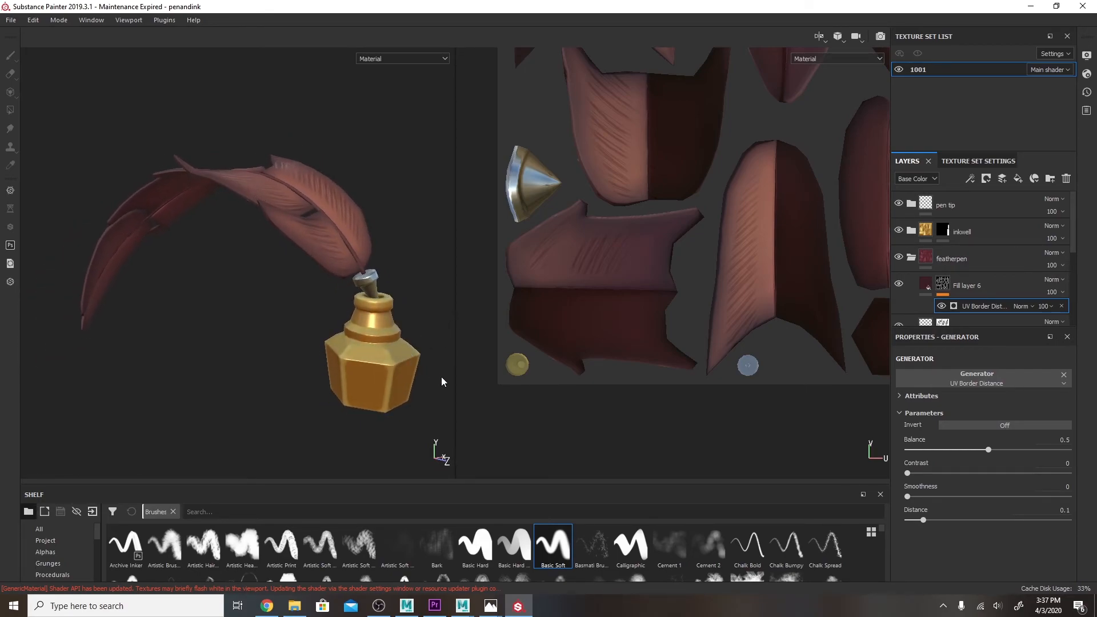
drag(908, 473, 924, 473)
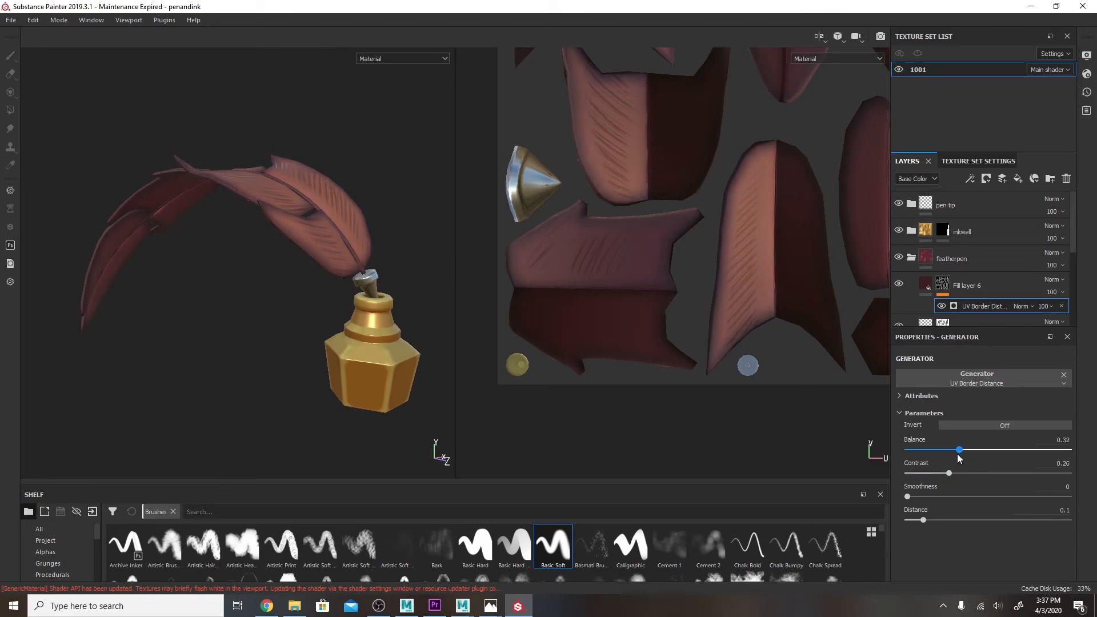
drag(956, 456, 957, 457)
mouse_move(923, 520)
mouse_down()
mouse_move(970, 520)
mouse_move(913, 526)
mouse_move(929, 496)
mouse_up()
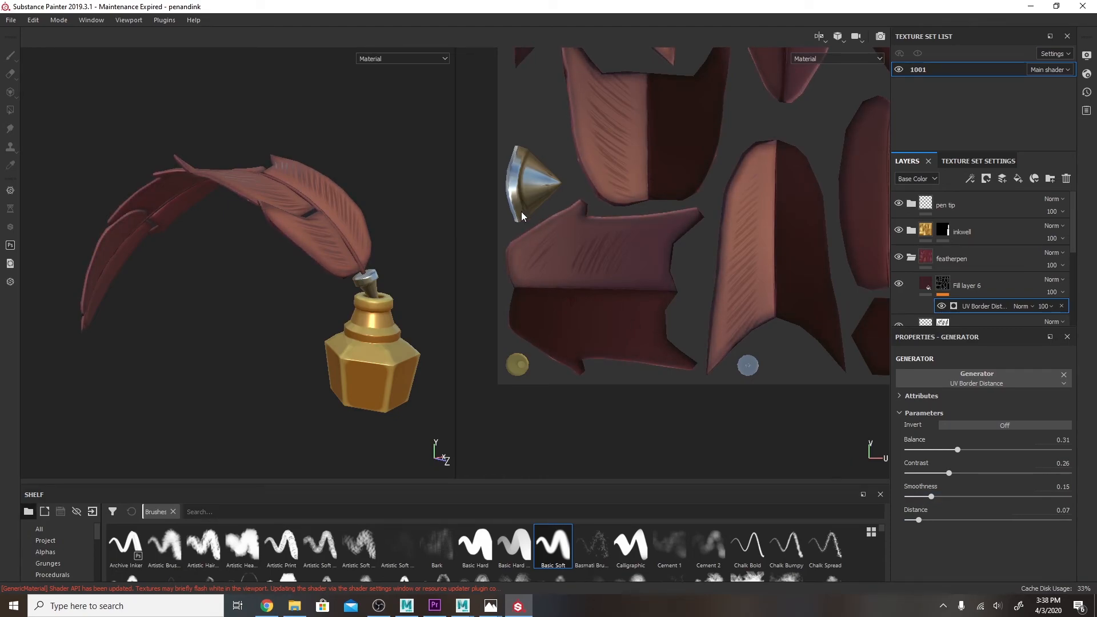
alt+drag(429, 261, 480, 286)
scroll(337, 313, up, 2)
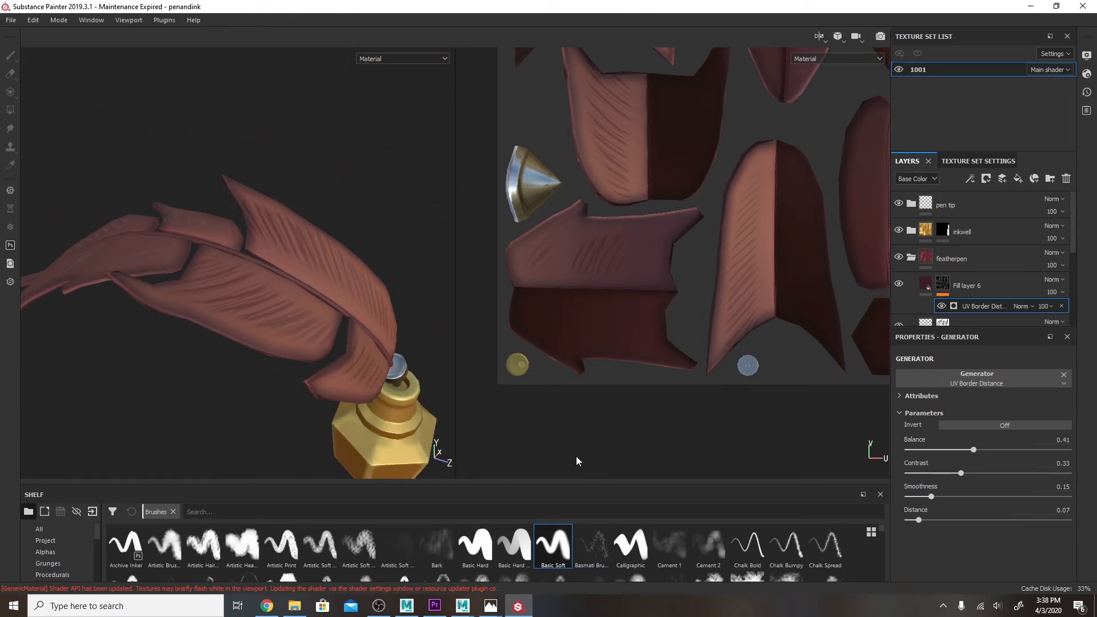
mouse_move(288, 335)
alt+mouse_down()
mouse_move(262, 337)
mouse_move(277, 337)
mouse_move(208, 384)
mouse_move(266, 325)
mouse_move(204, 228)
mouse_move(277, 343)
alt+mouse_up()
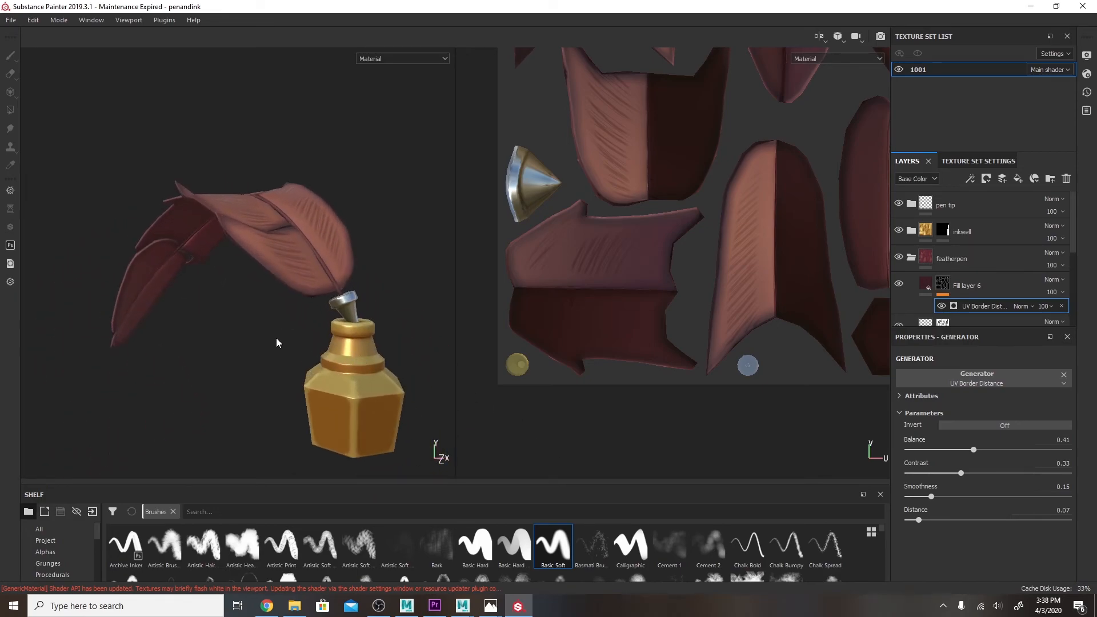
scroll(332, 360, up, 2)
- Try different blend modes on Fill layer 6, including Multiply and Inverse divide
click(997, 290)
click(1052, 280)
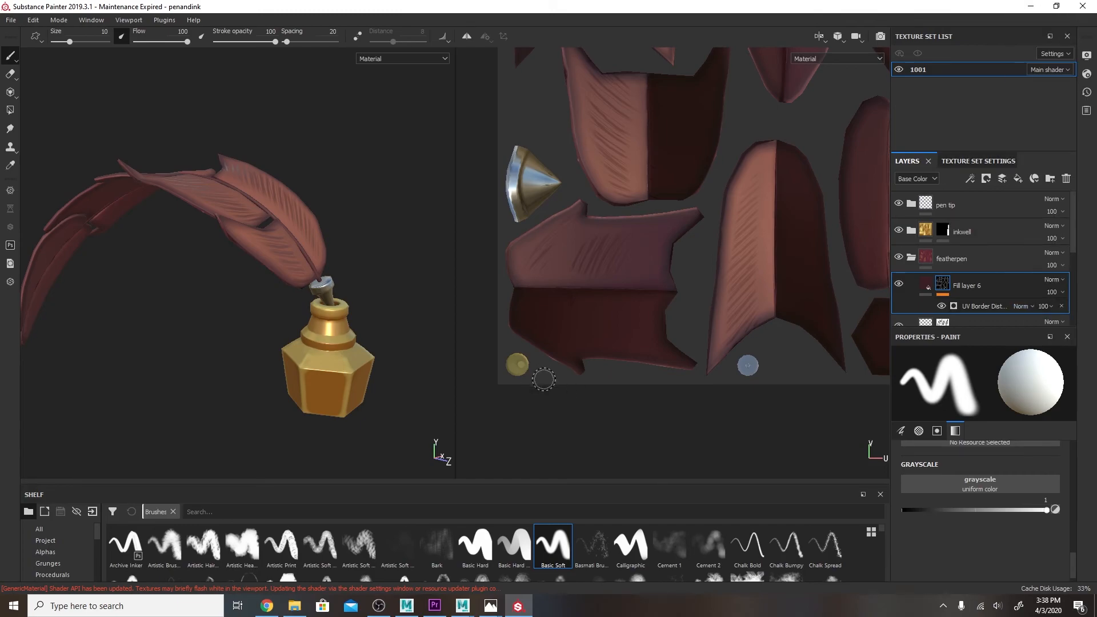
click(1055, 284)
click(1054, 280)
click(1047, 9)
click(1053, 280)
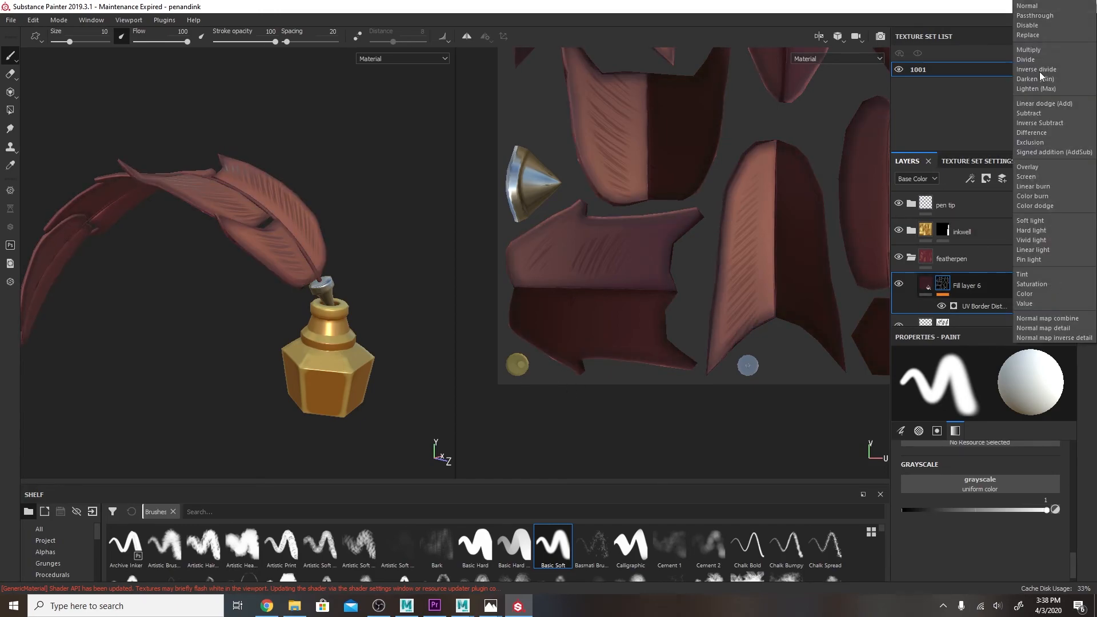
click(1043, 51)
scroll(1061, 280, down, 1)
click(1054, 269)
click(1045, 60)
click(1044, 255)
click(1039, 314)
click(1048, 247)
click(1035, 322)
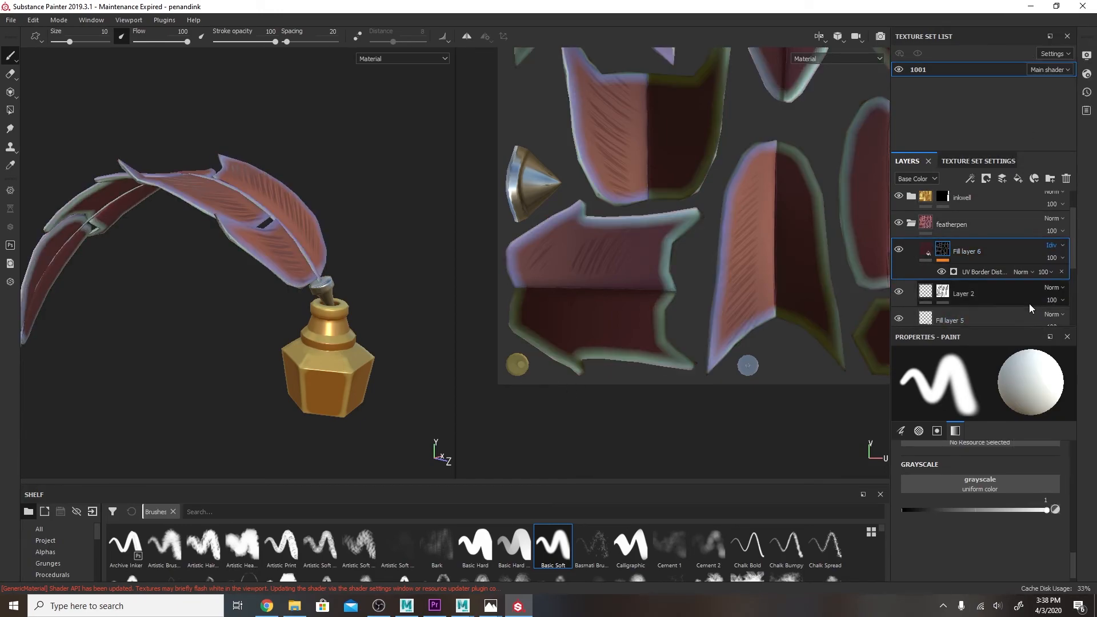
scroll(1052, 249, down, 7)
scroll(1051, 247, down, 3)
- Recolor Fill layer 6 to a brighter, more saturated maroon of RGB 0.130, 0.023, 0.045, checking it in the base color and material views
key(c)
scroll(1052, 247, down, 3)
scroll(1047, 248, up, 7)
click(925, 250)
click(937, 471)
click(982, 550)
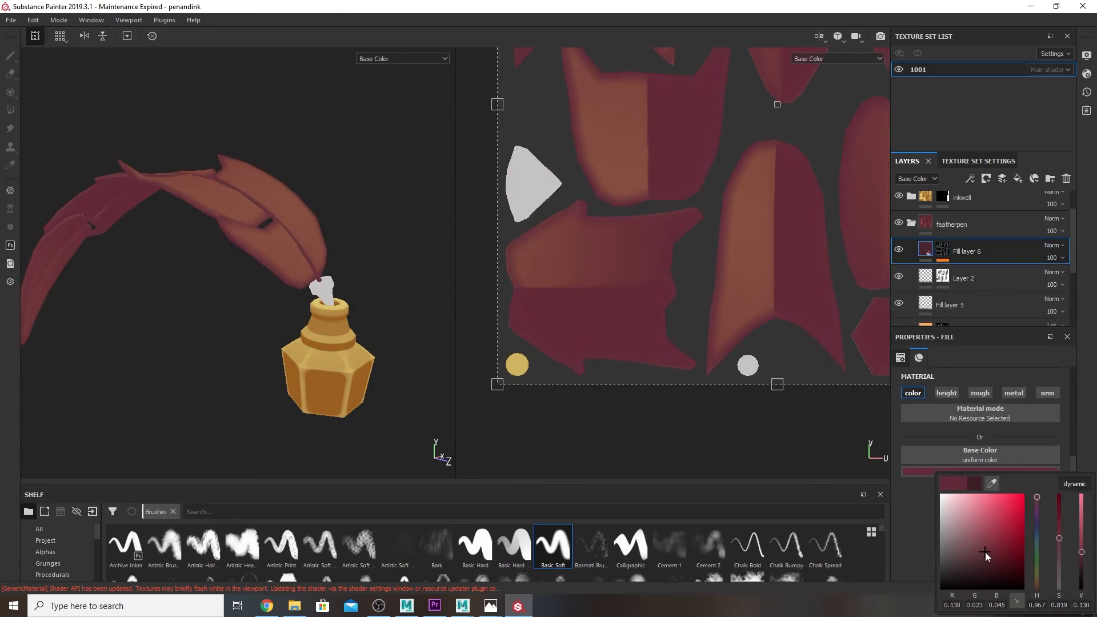
key(m)
alt+drag(363, 385, 302, 279)
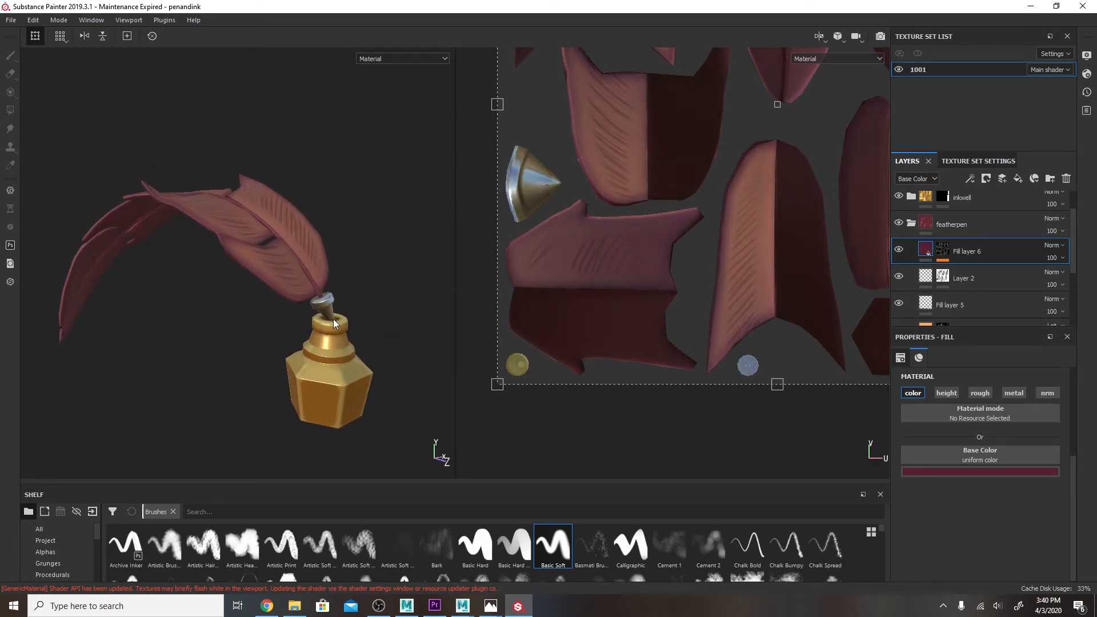
mouse_move(351, 288)
alt+mouse_down()
mouse_move(265, 348)
mouse_move(314, 258)
mouse_move(345, 321)
mouse_move(353, 259)
mouse_move(276, 223)
mouse_move(301, 275)
mouse_move(412, 282)
mouse_move(346, 297)
alt+mouse_up()
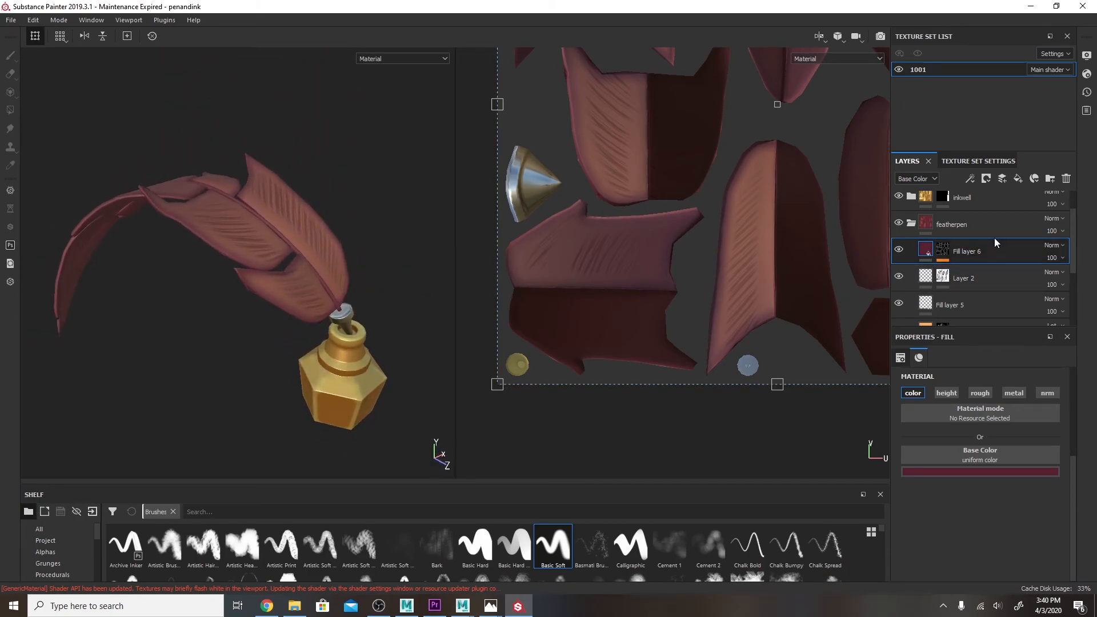
- Add a fill layer above Fill layer 6 with a light gold base color sampled from the inkwell and brightened
click(1015, 180)
click(944, 472)
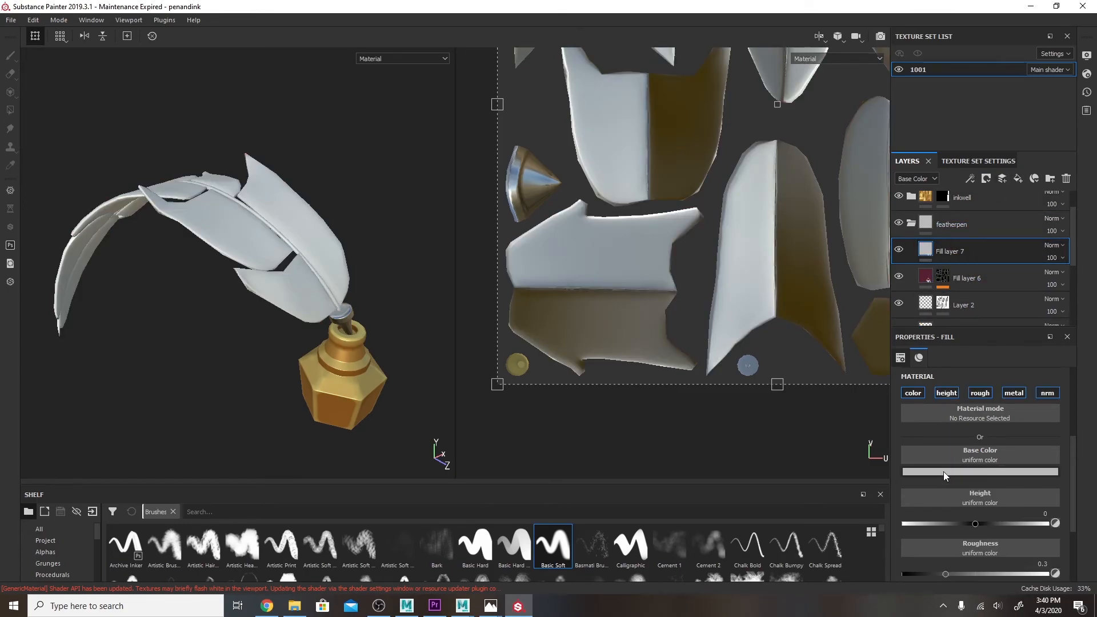
click(995, 480)
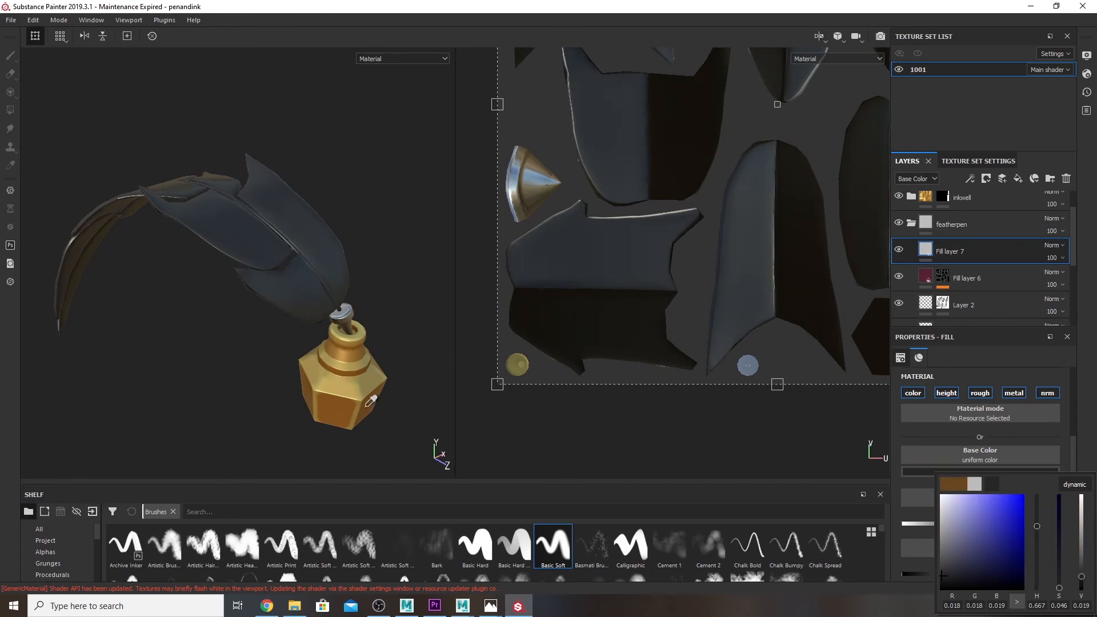
click(360, 393)
click(363, 388)
drag(1006, 512, 984, 502)
- Restrict the gold fill layer to color only, without height, roughness, metallic or normal, and give it a black mask
click(939, 395)
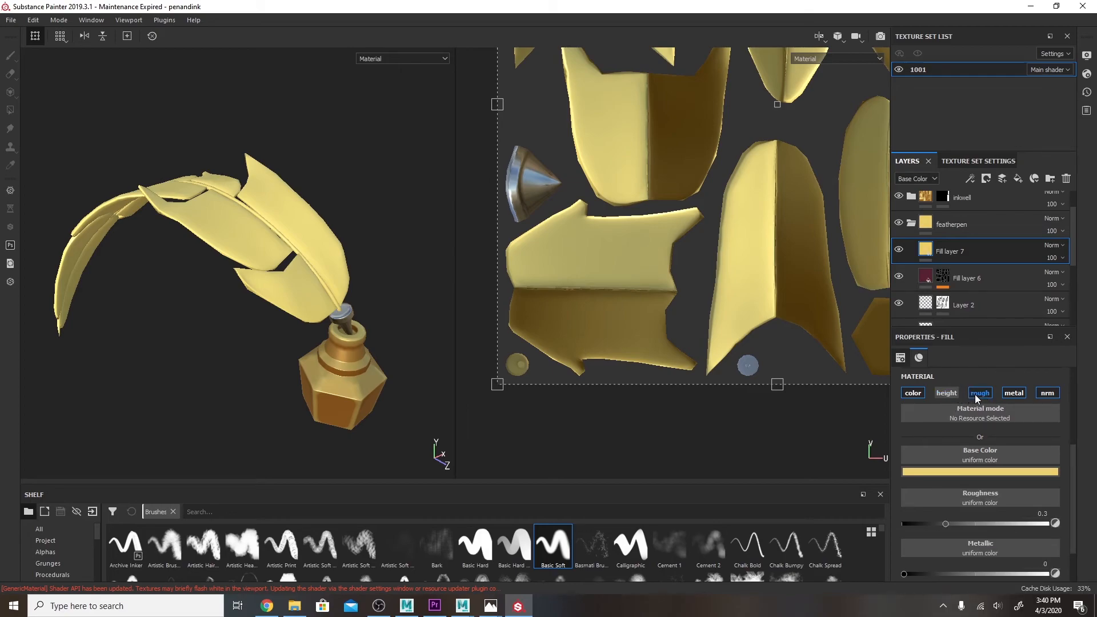
click(1036, 394)
click(1044, 394)
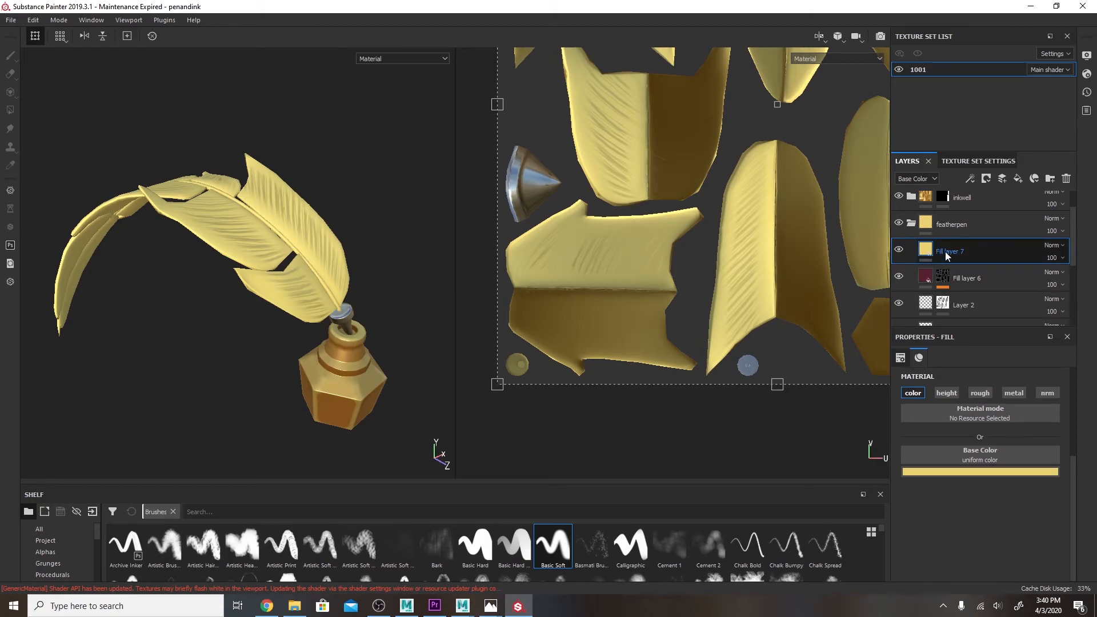
click(985, 178)
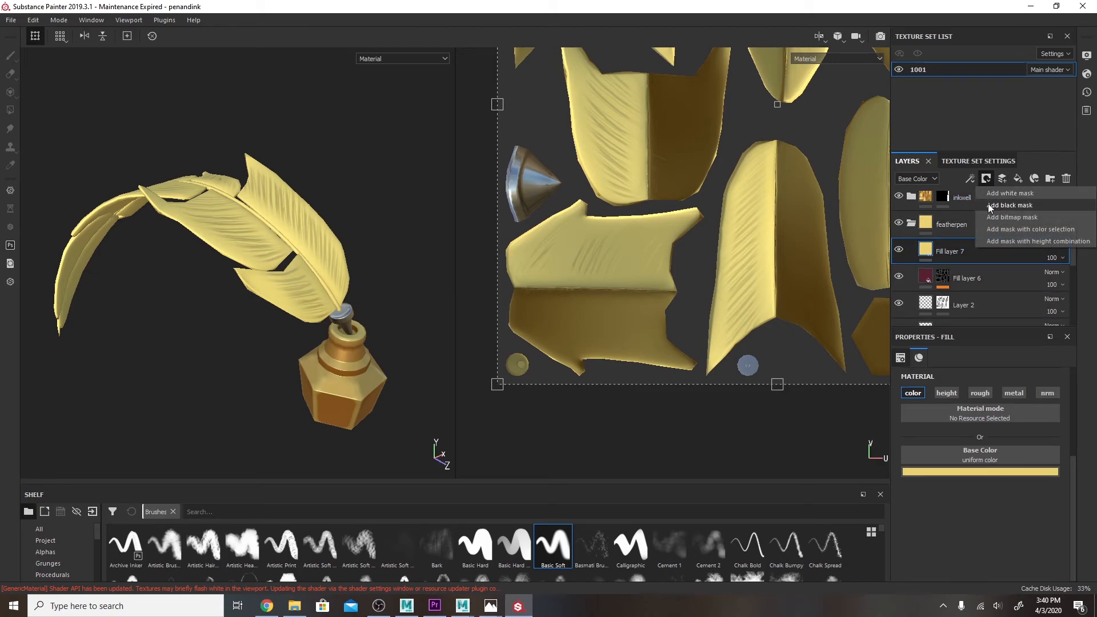
click(988, 204)
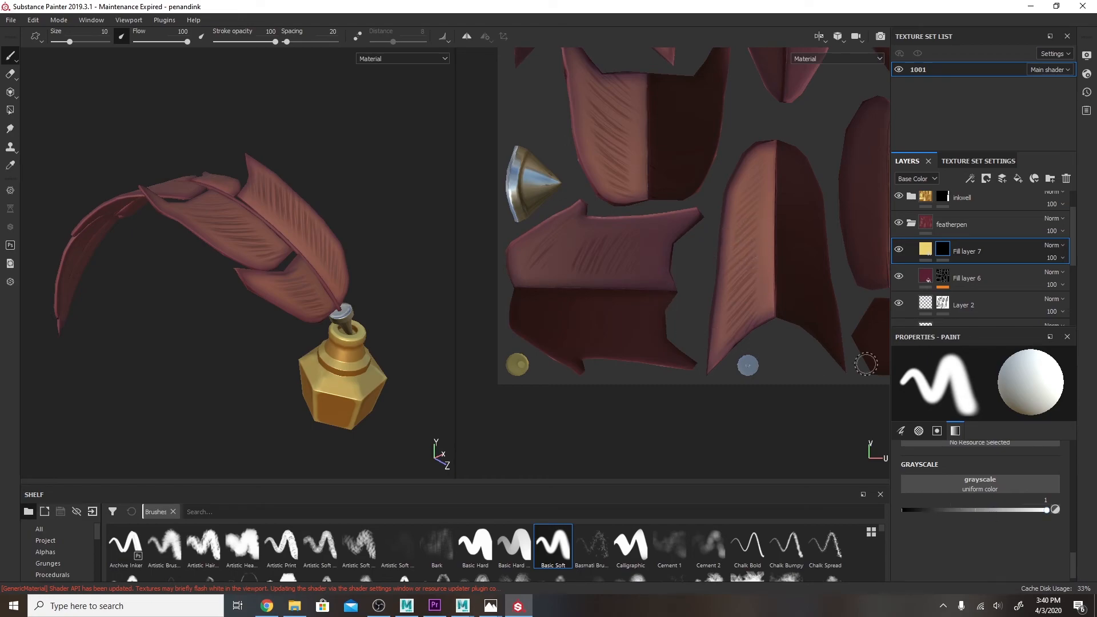
mouse_move(745, 317)
mouse_down()
mouse_move(769, 300)
mouse_move(780, 254)
mouse_move(731, 268)
mouse_up()
key(ctrl+z)
key(ctrl+z)
key(ctrl+z)
- Set the mask brush to flow 3 and reduce its size to 4.68
click(902, 431)
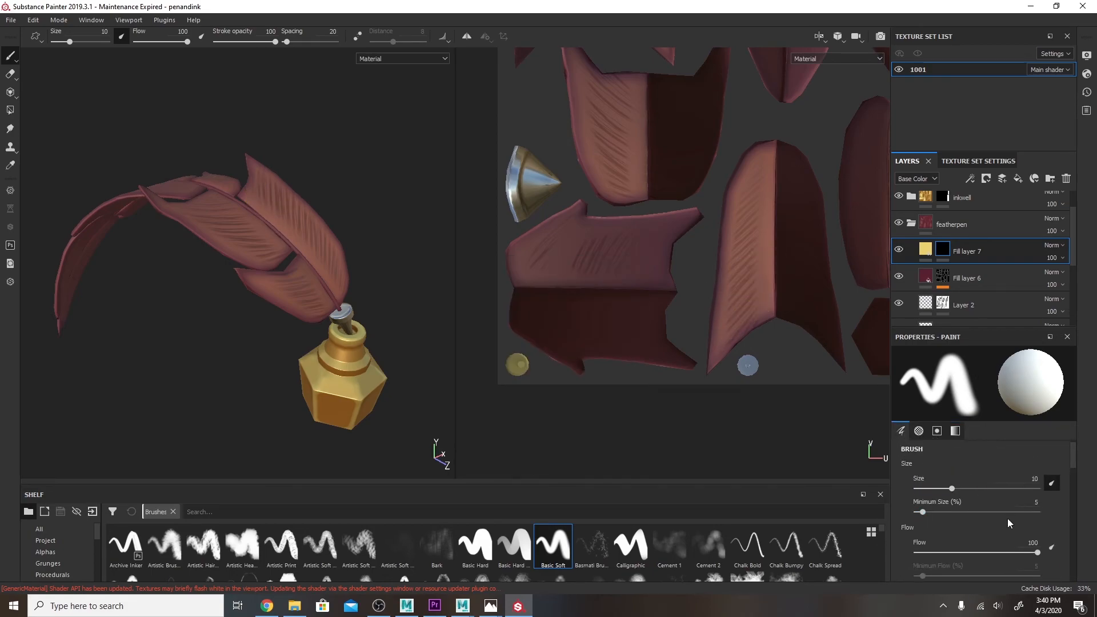
mouse_move(1035, 553)
mouse_down()
mouse_move(934, 564)
mouse_move(1030, 550)
mouse_up()
key(Return)
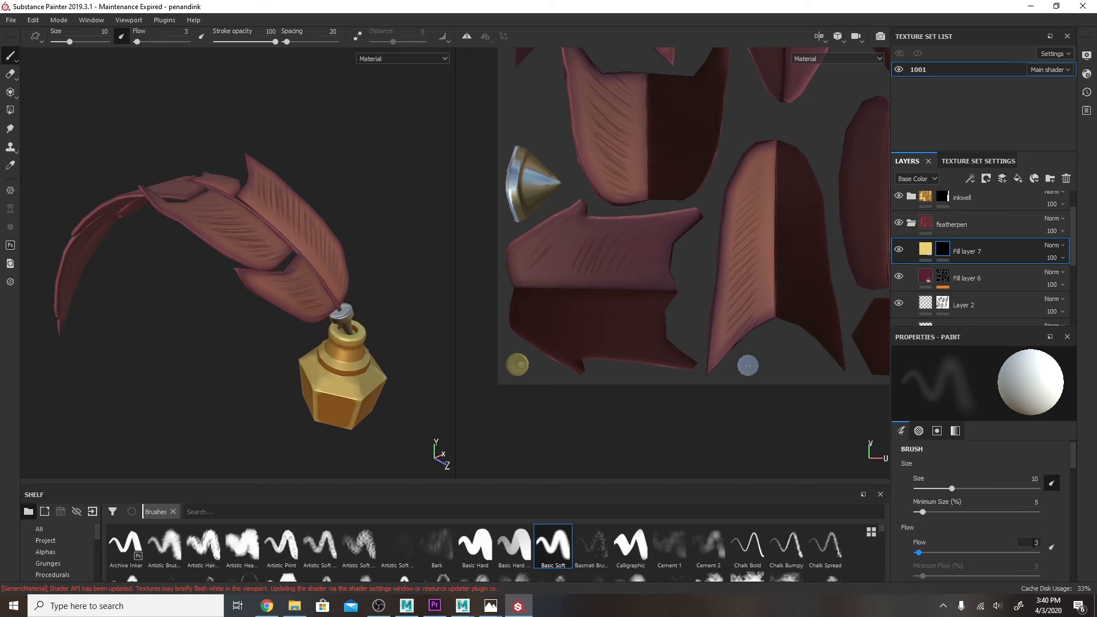
drag(764, 174, 765, 184)
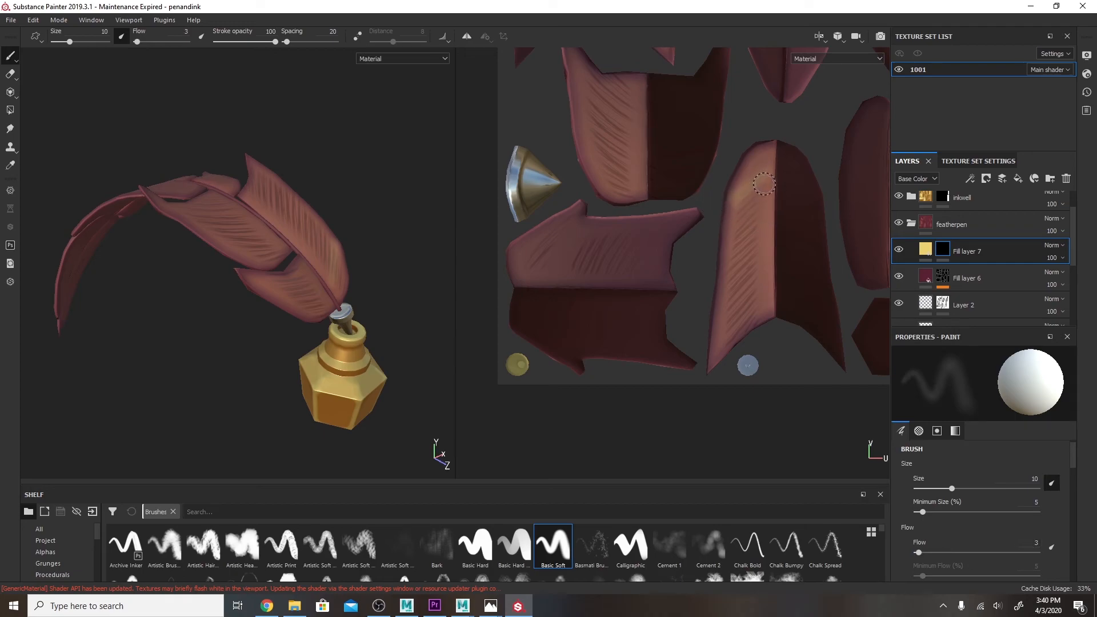
key(ctrl+z)
key(bracketleft)
key(bracketleft)
- Paint soft diagonal gold streaks in the mask along the barbs of the feather's long section nearest the pen tip
mouse_move(760, 182)
mouse_down()
mouse_move(753, 220)
mouse_move(719, 269)
mouse_up()
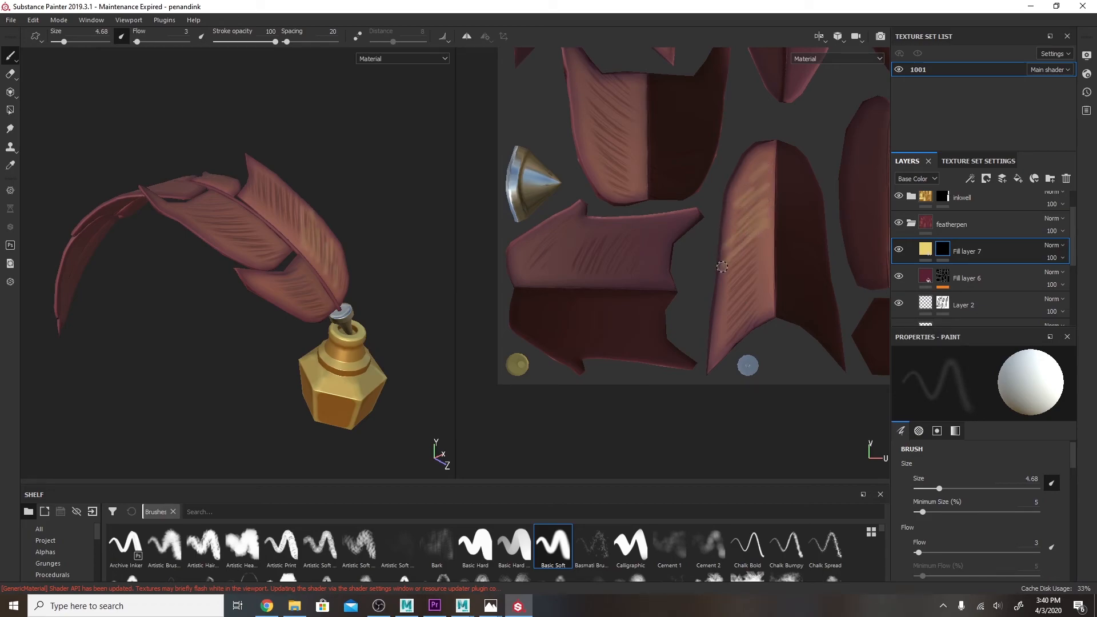
alt+drag(401, 300, 331, 306)
mouse_move(331, 306)
alt+right_down()
mouse_move(384, 294)
mouse_move(811, 293)
mouse_move(658, 318)
mouse_move(411, 331)
alt+right_up()
mouse_move(383, 333)
alt+mouse_down()
mouse_move(404, 348)
mouse_move(403, 337)
alt+mouse_up()
key(ctrl+z)
alt+drag(382, 254, 385, 313)
alt+right_drag(384, 313, 457, 313)
mouse_move(377, 417)
mouse_down()
mouse_move(435, 326)
mouse_move(432, 260)
mouse_up()
drag(362, 377, 422, 228)
drag(345, 351, 409, 199)
drag(328, 320, 400, 179)
drag(321, 290, 382, 165)
alt+middle_drag(253, 77, 255, 187)
drag(320, 374, 388, 232)
drag(280, 300, 368, 163)
drag(264, 266, 360, 128)
drag(246, 211, 339, 63)
- Paint matching gold barb streaks across the upper half of the horizontal feather island in the UV layout
drag(639, 285, 686, 211)
mouse_move(616, 284)
mouse_down()
mouse_move(658, 219)
mouse_move(641, 217)
mouse_up()
drag(578, 283, 619, 216)
mouse_move(557, 281)
mouse_down()
mouse_move(598, 216)
mouse_move(583, 213)
mouse_up()
mouse_move(517, 269)
mouse_down()
mouse_move(563, 208)
mouse_move(528, 232)
mouse_up()
- Paint gold barb streaks on the lighter right halves of the heart-shaped and oval feather islands in the UV layout
alt+drag(529, 240, 676, 347)
key(f)
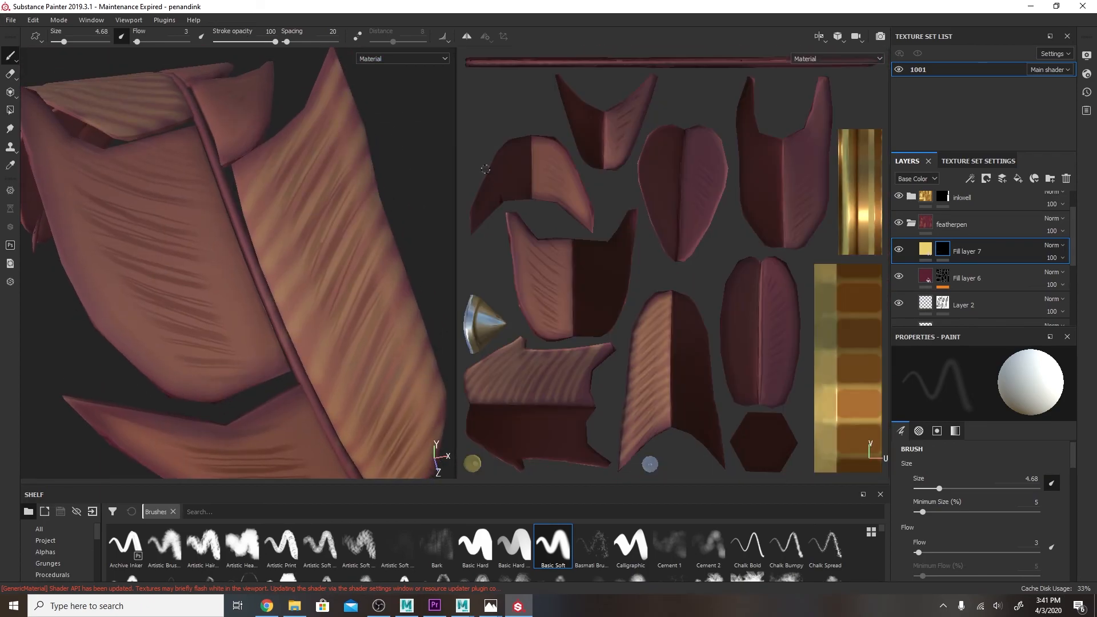
drag(706, 137, 684, 258)
mouse_move(771, 264)
mouse_down()
mouse_move(782, 309)
mouse_move(765, 327)
mouse_up()
key(ctrl+z)
mouse_move(792, 292)
mouse_down()
mouse_move(757, 313)
mouse_move(762, 323)
mouse_up()
mouse_move(795, 317)
mouse_down()
mouse_move(762, 340)
mouse_move(763, 355)
mouse_up()
drag(796, 347, 763, 370)
drag(793, 361, 766, 381)
- Paint gold barb streaks on the right halves of the deeply notched and small V-shaped feather islands, checking them on the model
drag(827, 91, 784, 122)
mouse_move(828, 111)
mouse_down()
mouse_move(784, 141)
mouse_move(784, 161)
mouse_up()
mouse_move(829, 151)
mouse_down()
mouse_move(784, 181)
mouse_move(782, 202)
mouse_up()
mouse_move(827, 192)
mouse_down()
mouse_move(783, 221)
mouse_move(783, 237)
mouse_up()
drag(825, 217, 794, 245)
alt+middle_drag(714, 114, 745, 246)
drag(683, 220, 638, 257)
mouse_move(679, 245)
mouse_down()
mouse_move(634, 290)
mouse_move(642, 297)
mouse_up()
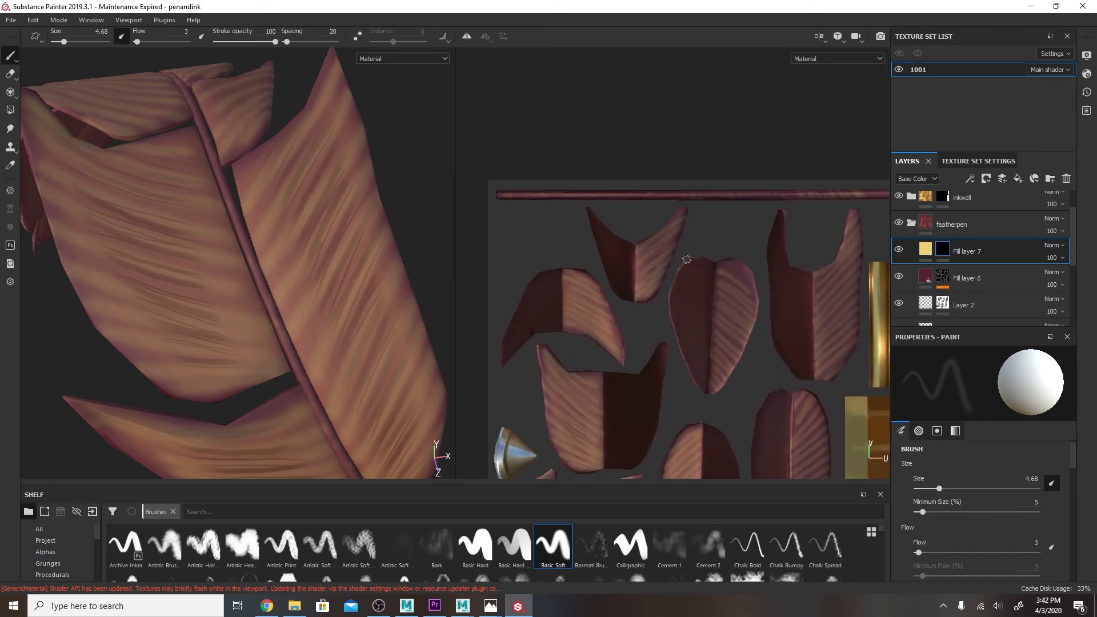
scroll(392, 254, down, 5)
alt+drag(385, 369, 344, 193)
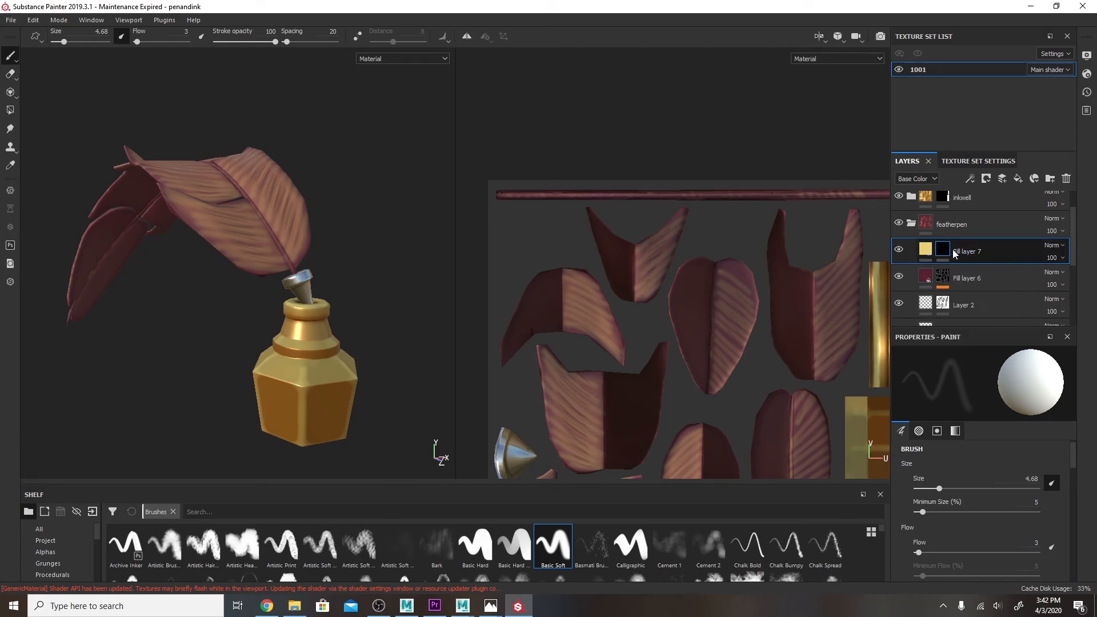
alt+drag(325, 255, 355, 333)
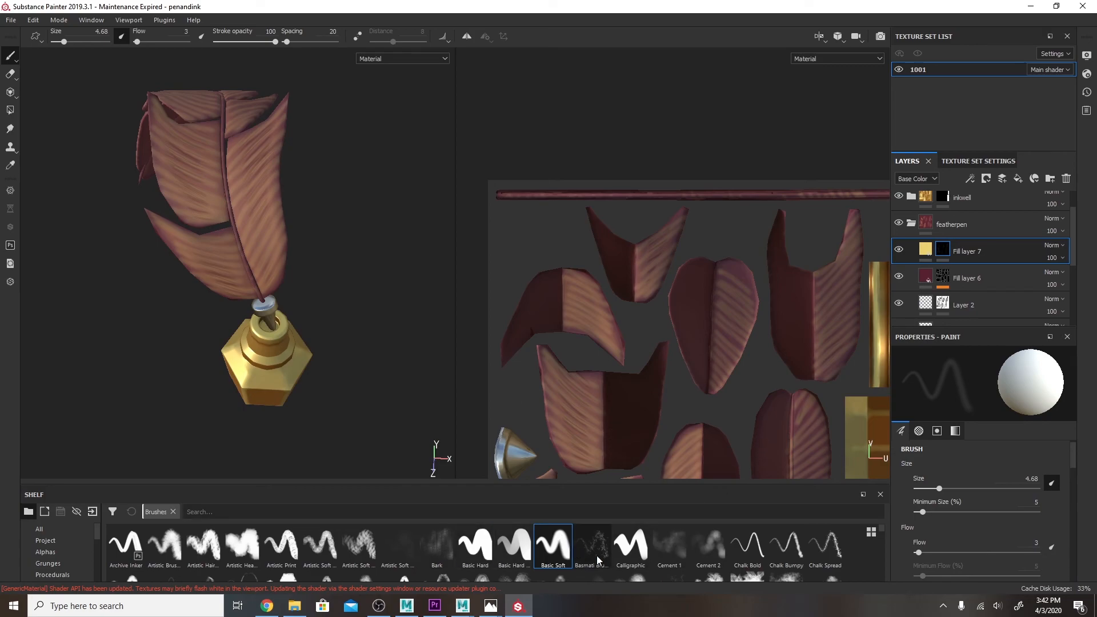
scroll(1067, 468, down, 15)
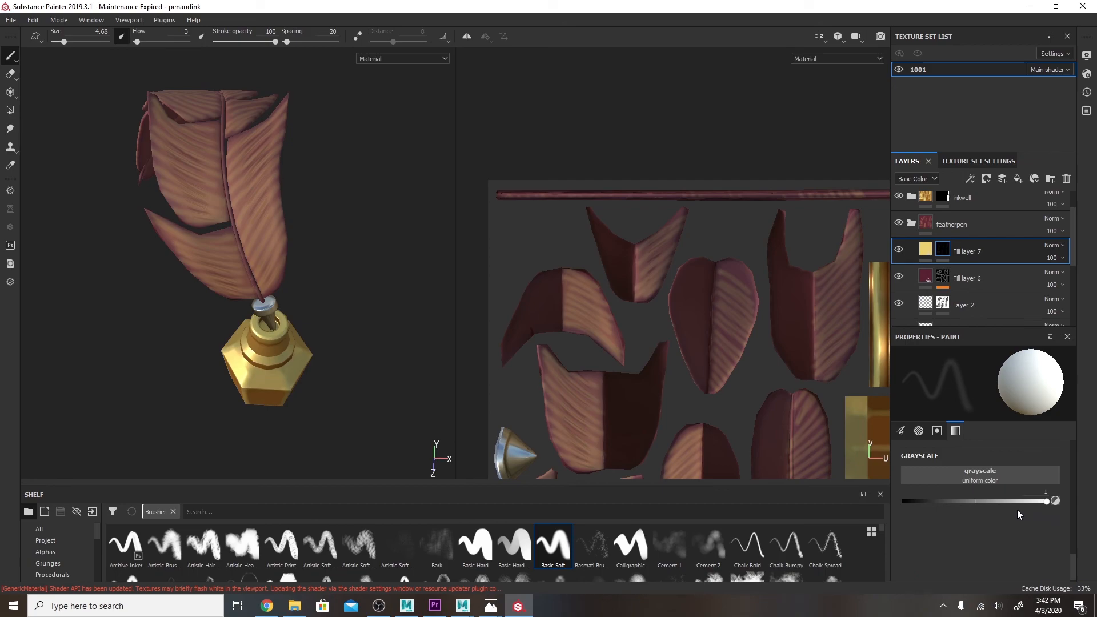
- Set the mask brush to black with grayscale 0, size 14.2 and flow 23
drag(1046, 501, 904, 501)
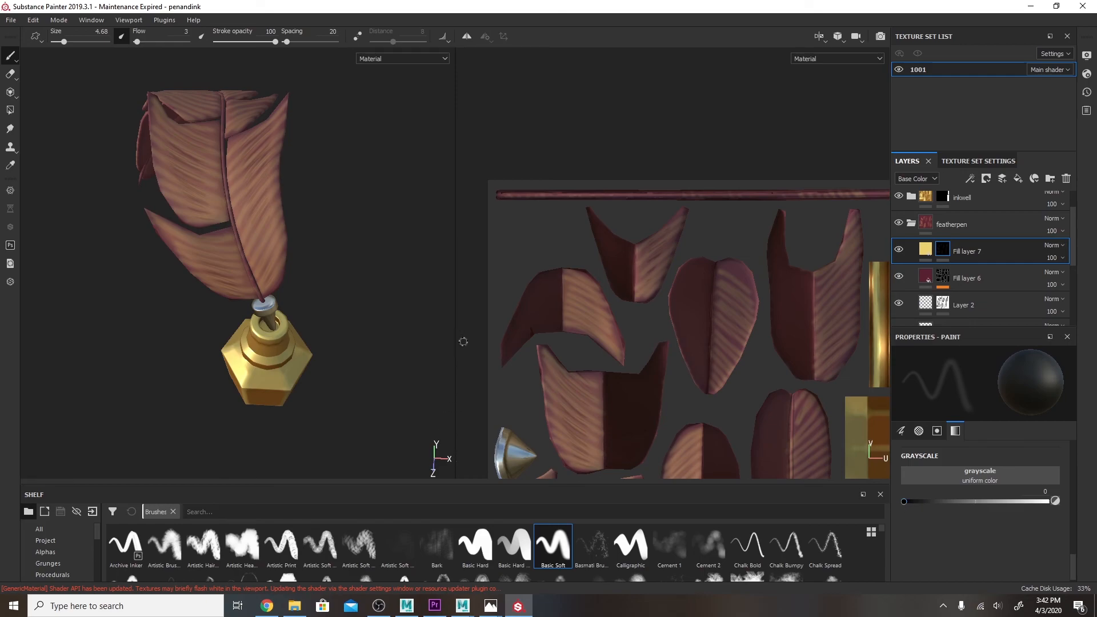
ctrl+right_drag(464, 341, 463, 342)
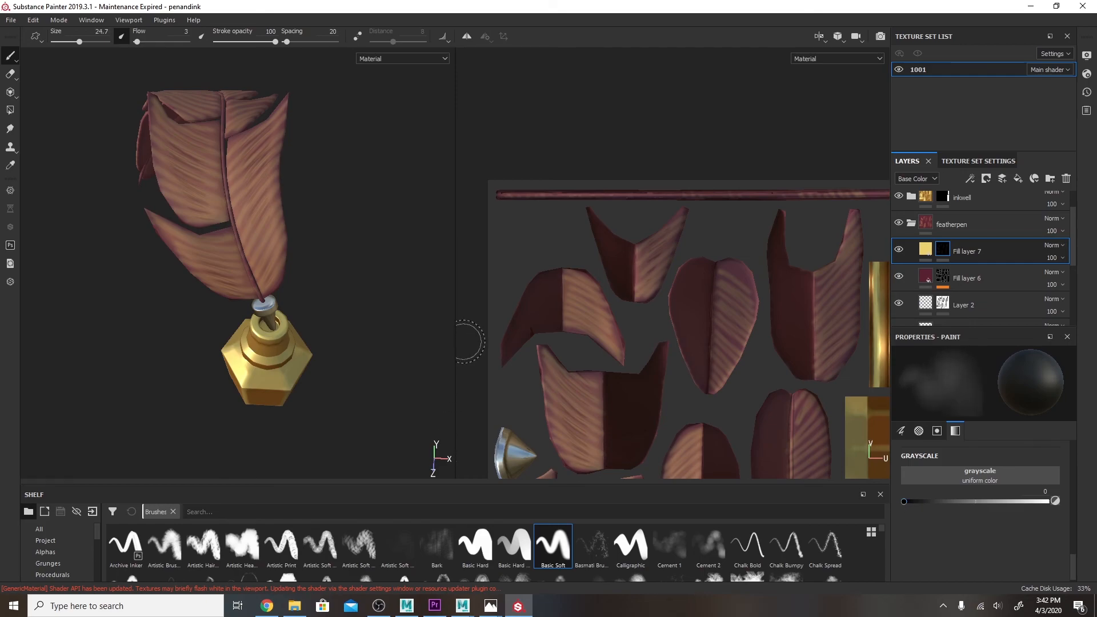
key([)
scroll(916, 442, up, 5)
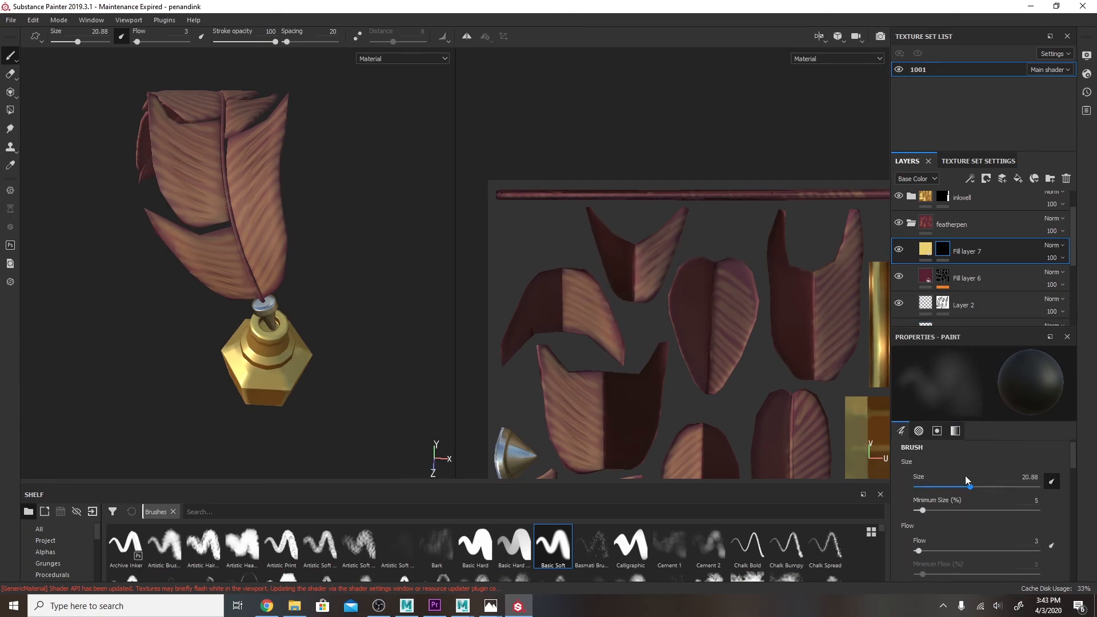
drag(937, 553, 943, 553)
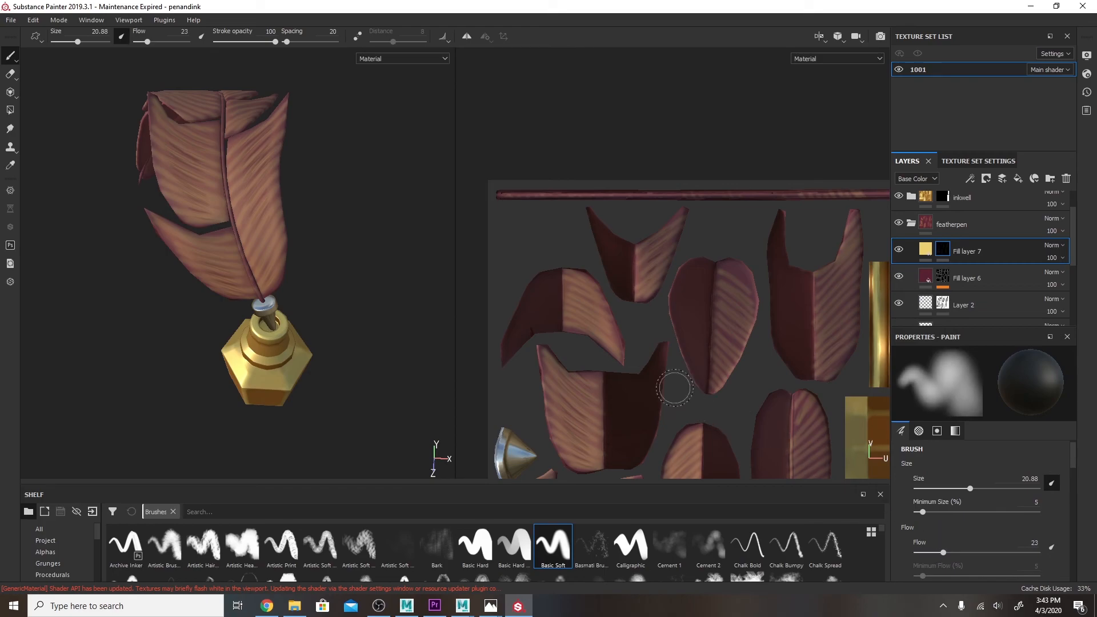
key([)
key([)
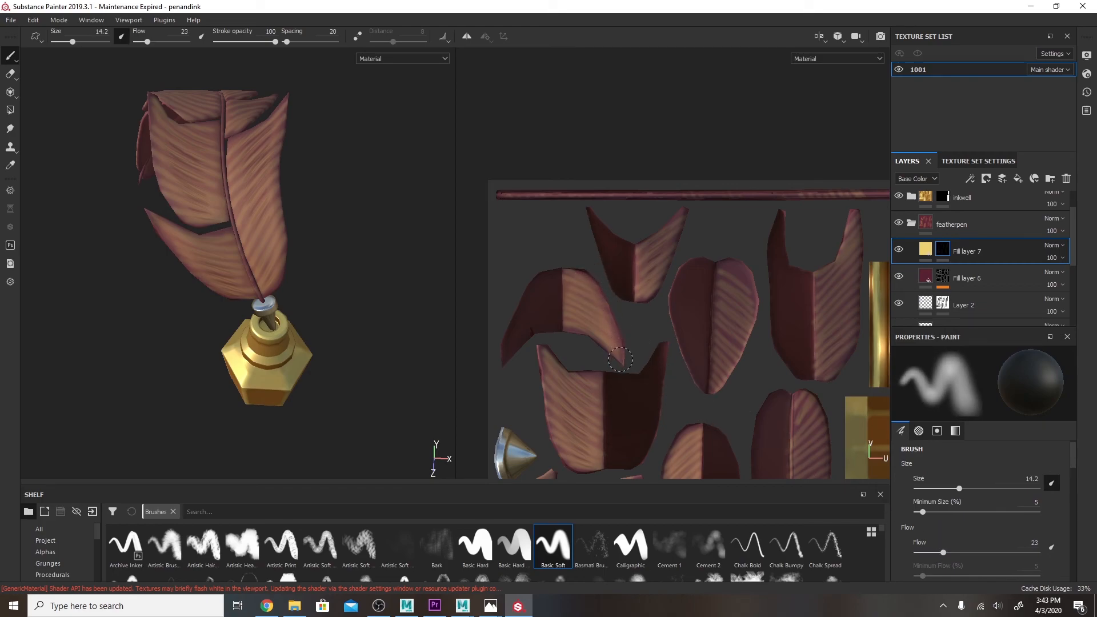
- Fade the gold streaks along the outer edges of the deeply notched and rounded feather islands in the UV layout
alt+drag(351, 191, 322, 207)
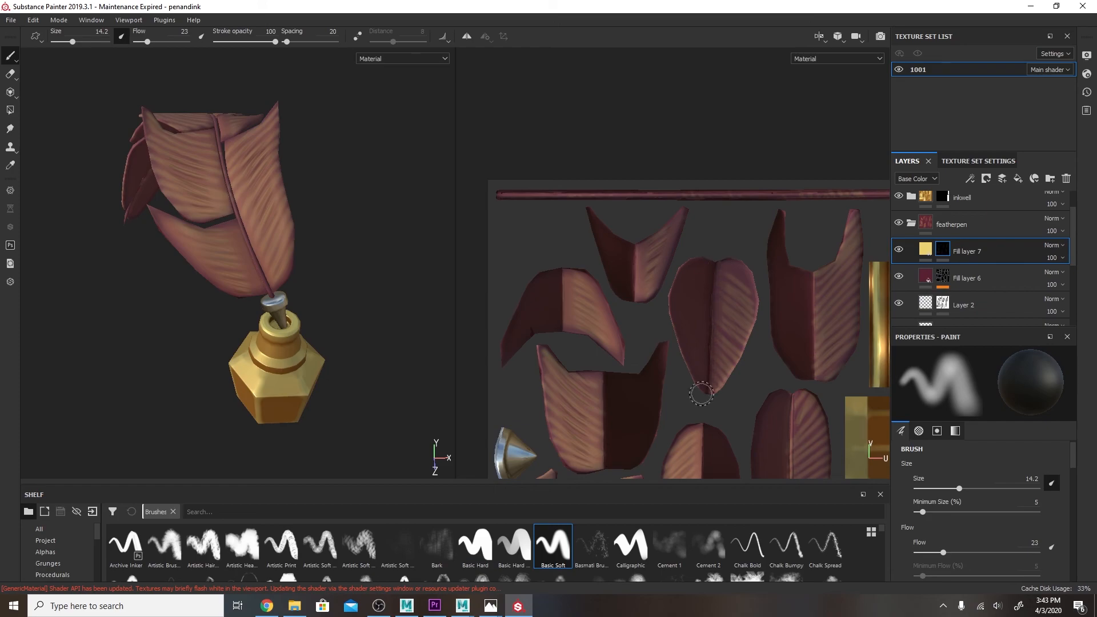
mouse_move(545, 354)
mouse_down()
mouse_move(568, 460)
mouse_move(591, 469)
mouse_up()
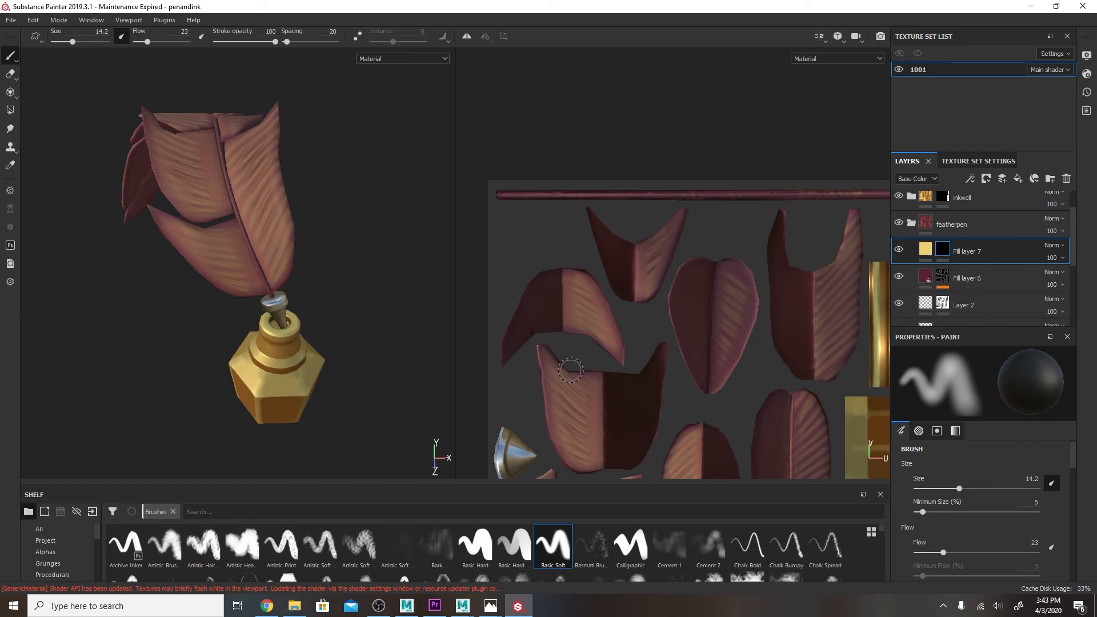
alt+middle_drag(841, 249, 720, 225)
click(747, 545)
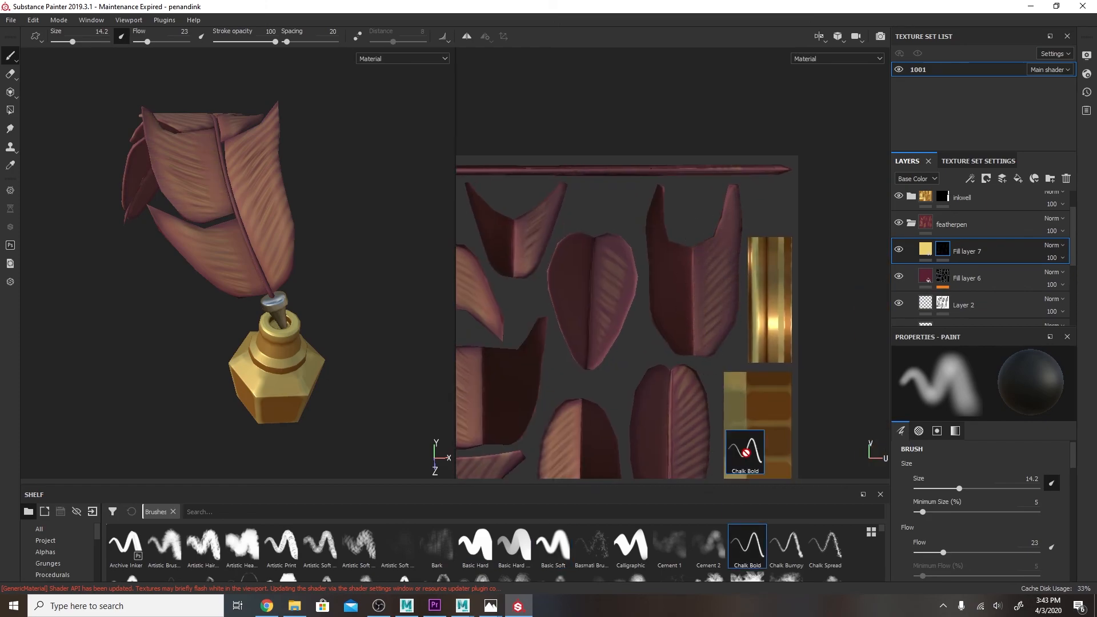
alt+middle_drag(672, 443, 660, 296)
mouse_move(557, 257)
mouse_down()
mouse_move(530, 403)
mouse_move(544, 401)
mouse_up()
- Soften the ends of the gold streaks on the remaining feather islands and check the fade on the model
alt+middle_drag(544, 432, 854, 445)
mouse_move(688, 346)
mouse_down()
mouse_move(719, 324)
mouse_move(804, 329)
mouse_up()
alt+drag(434, 245, 240, 308)
alt+middle_drag(712, 291, 547, 301)
alt+middle_drag(649, 223, 601, 319)
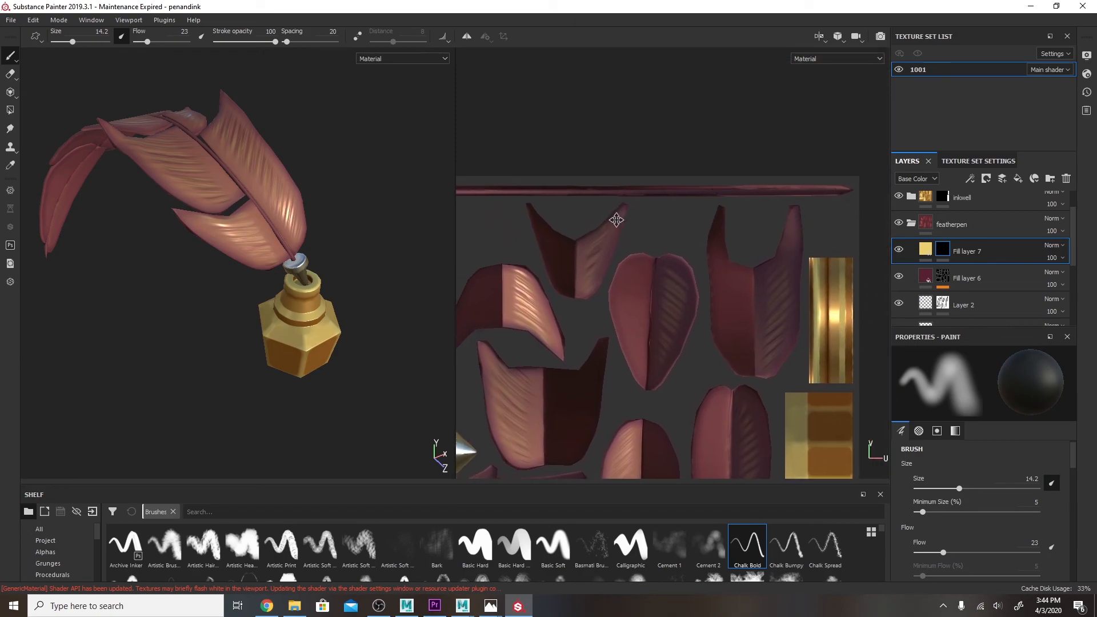
alt+middle_drag(609, 216, 639, 240)
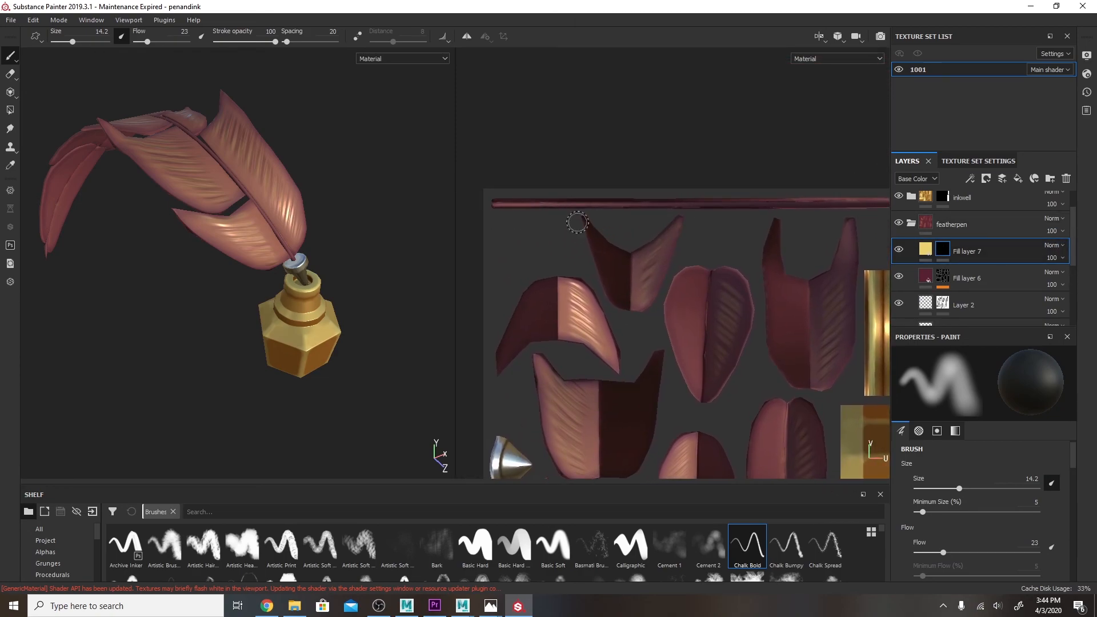
mouse_move(335, 300)
alt+mouse_down()
mouse_move(279, 254)
mouse_move(242, 196)
alt+mouse_up()
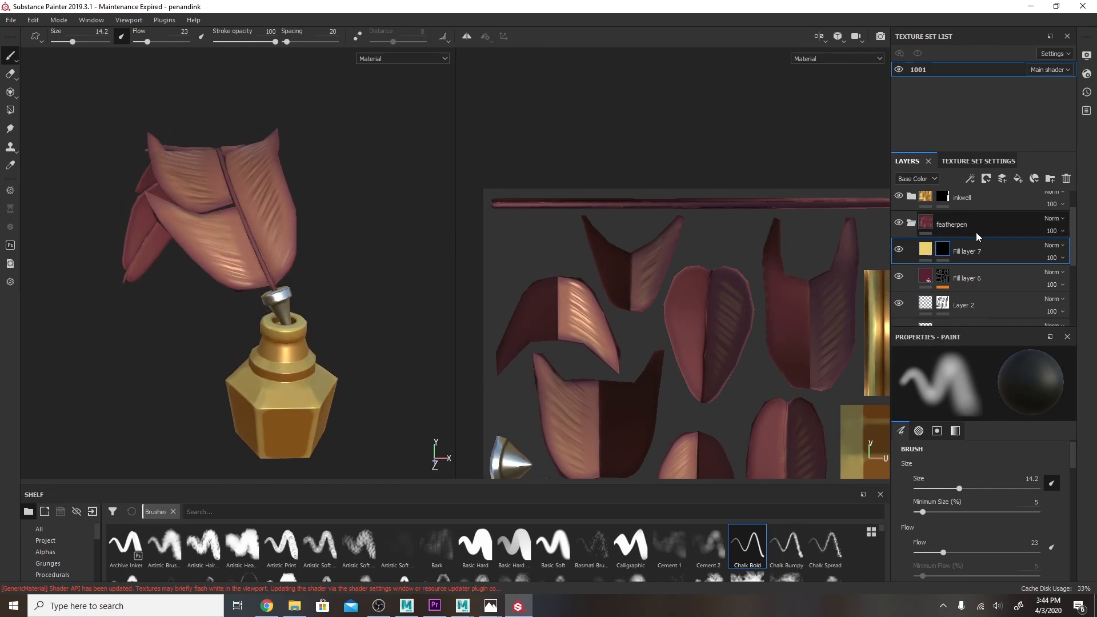
- Add a paint layer at the top of the featherpen folder and sample a feather island's dark brown as its base color
click(1001, 179)
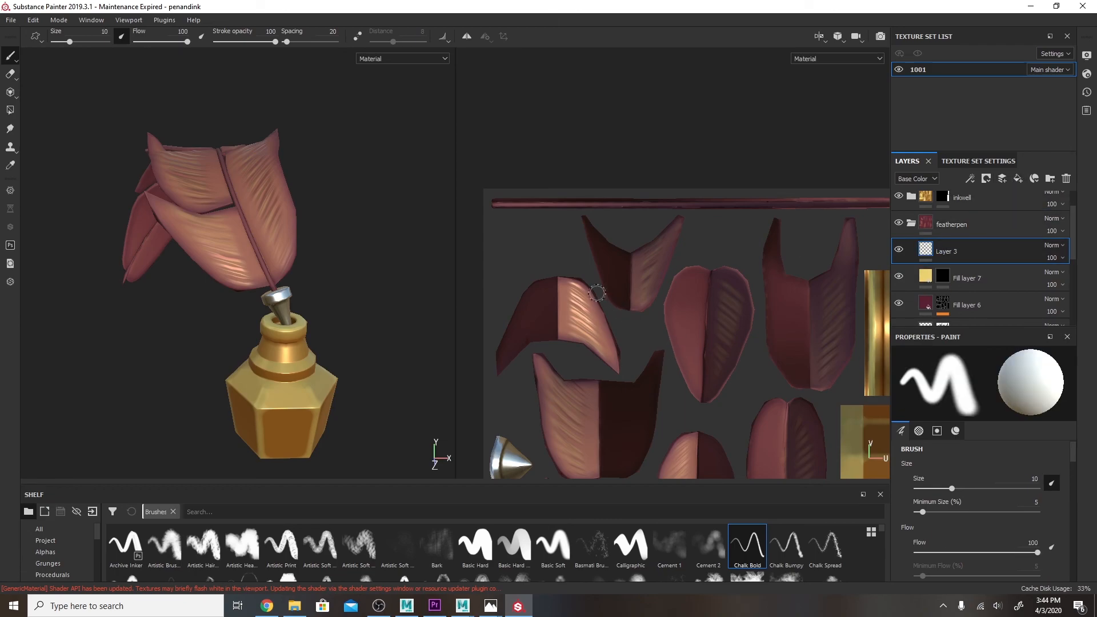
scroll(1030, 497, down, 6)
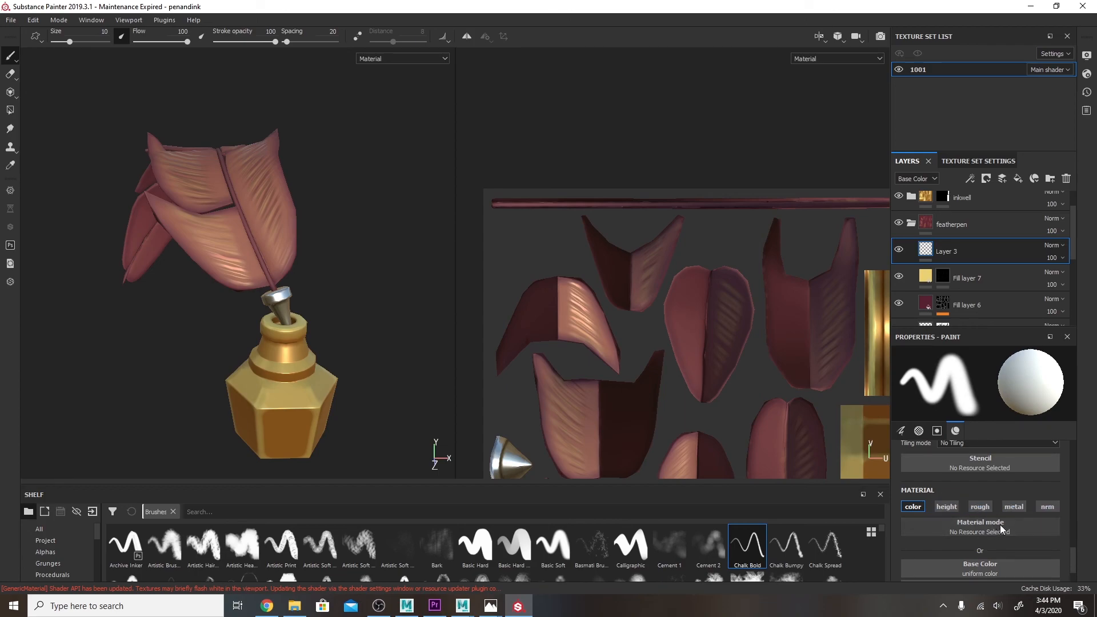
scroll(999, 525, down, 1)
click(963, 551)
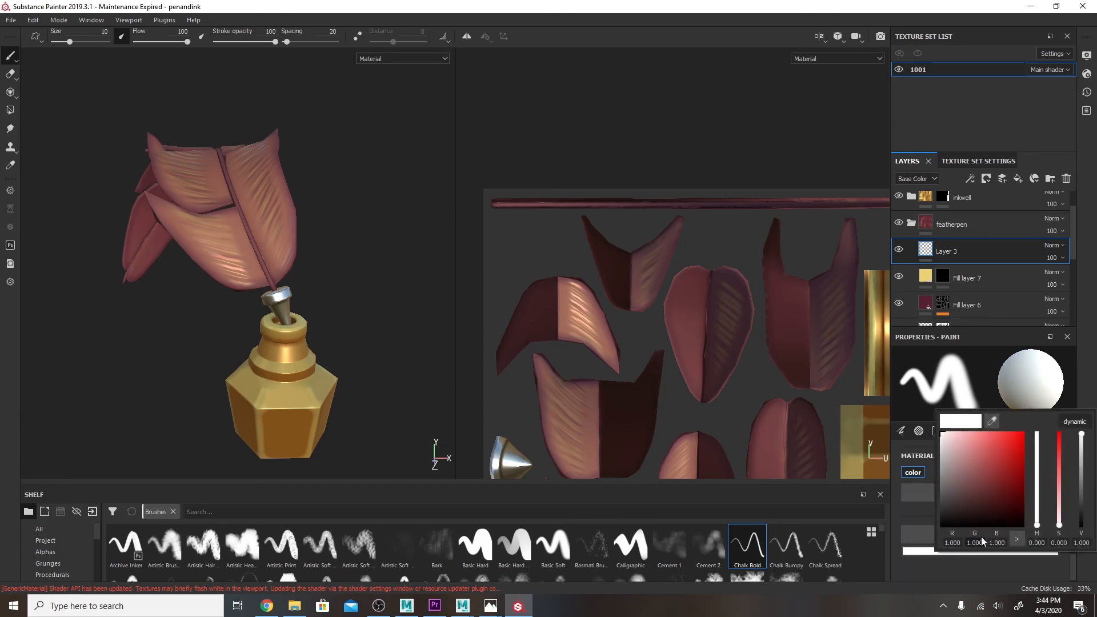
click(994, 420)
click(619, 394)
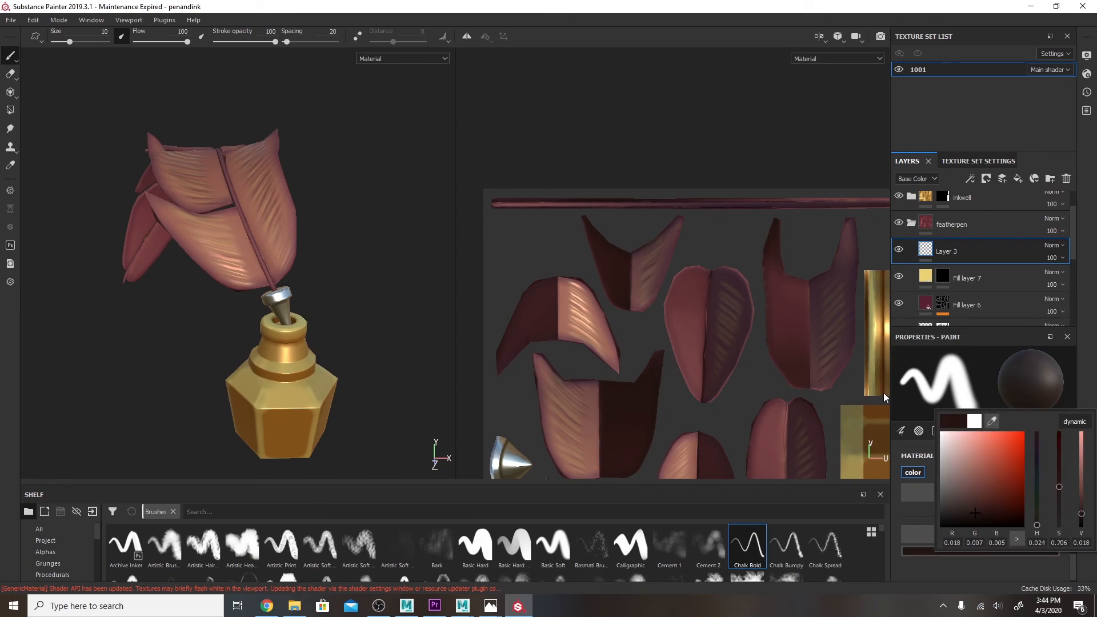
- Try painting the feather shaft's long UV strip dark brown and inspect the shaft on the model
click(563, 202)
mouse_move(508, 204)
mouse_down()
mouse_move(488, 204)
mouse_move(662, 202)
mouse_up()
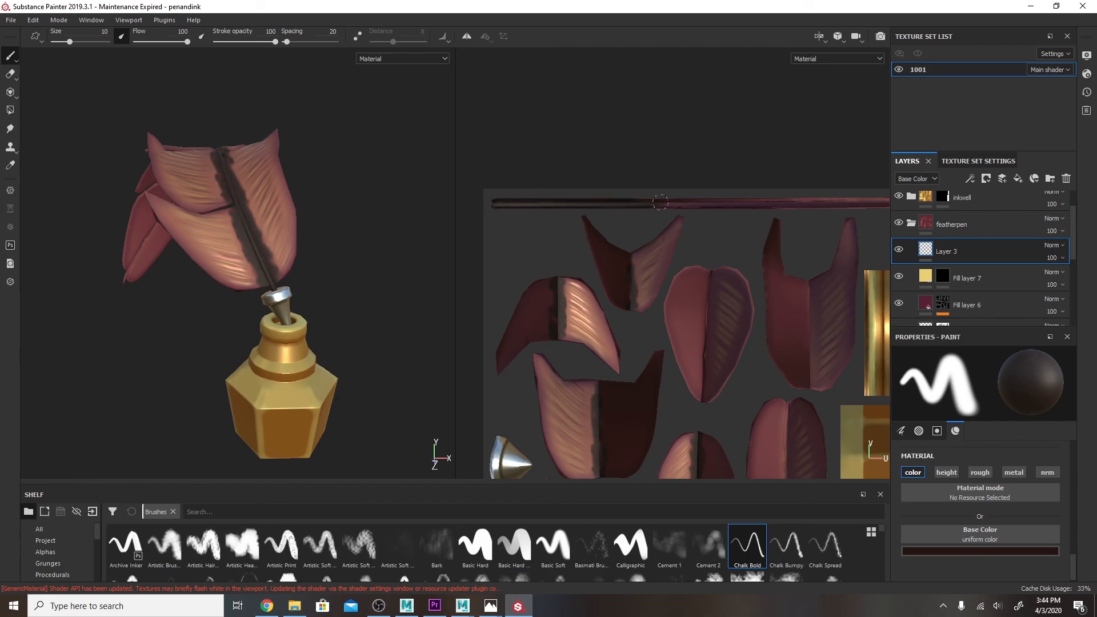
alt+drag(324, 242, 318, 409)
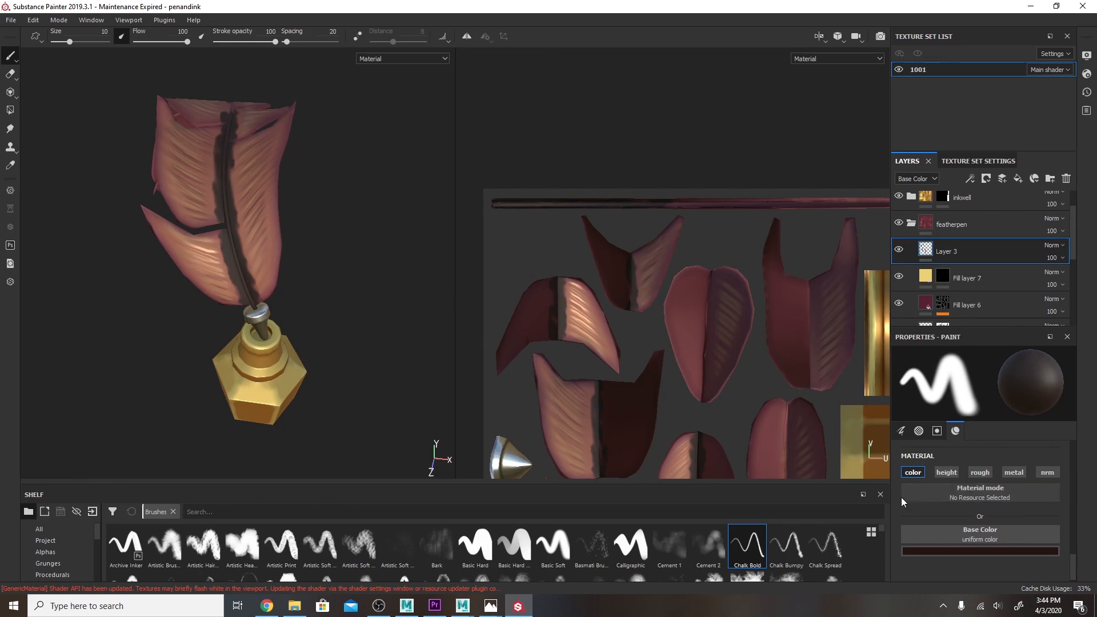
- Set the brush alignment to UV and paint the shaft dark brown on the model and along its UV strip
click(902, 431)
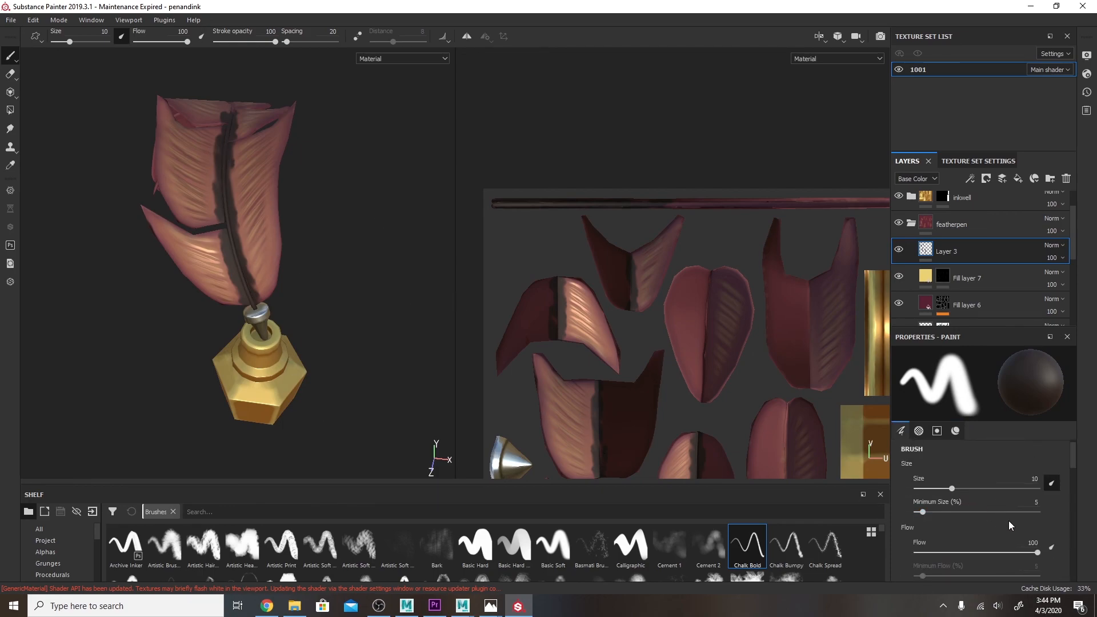
drag(1077, 457, 1085, 514)
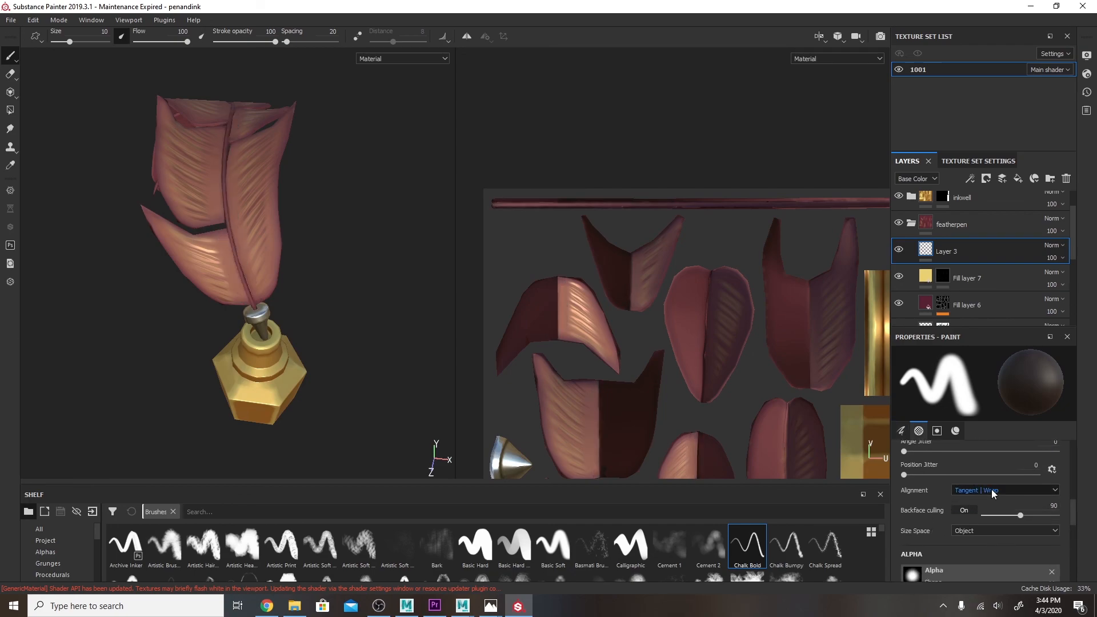
click(992, 490)
click(976, 522)
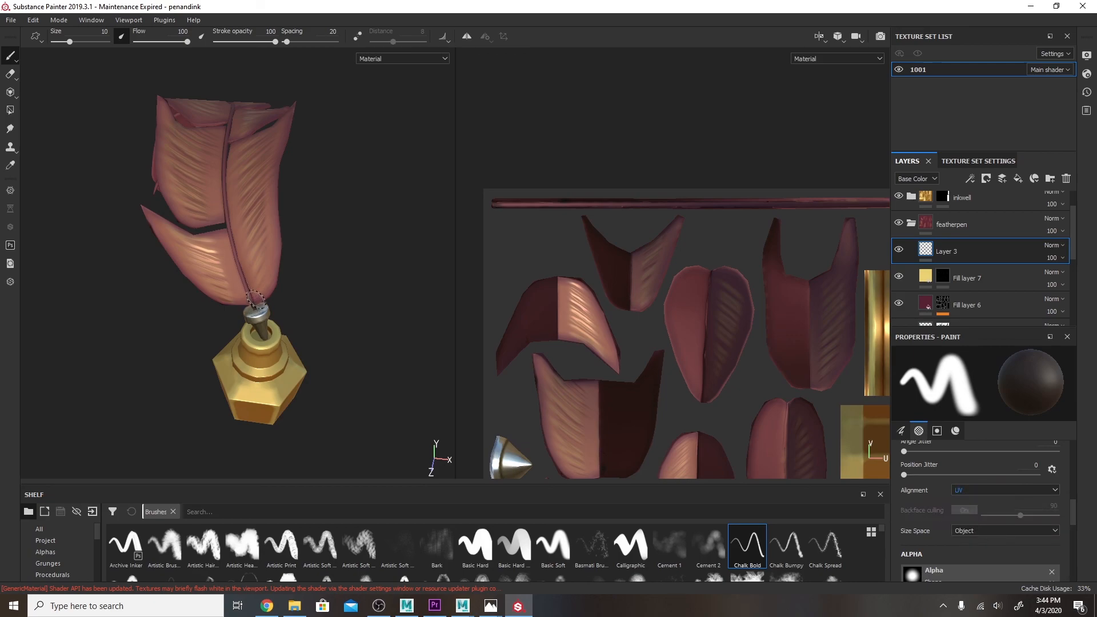
drag(250, 304, 223, 184)
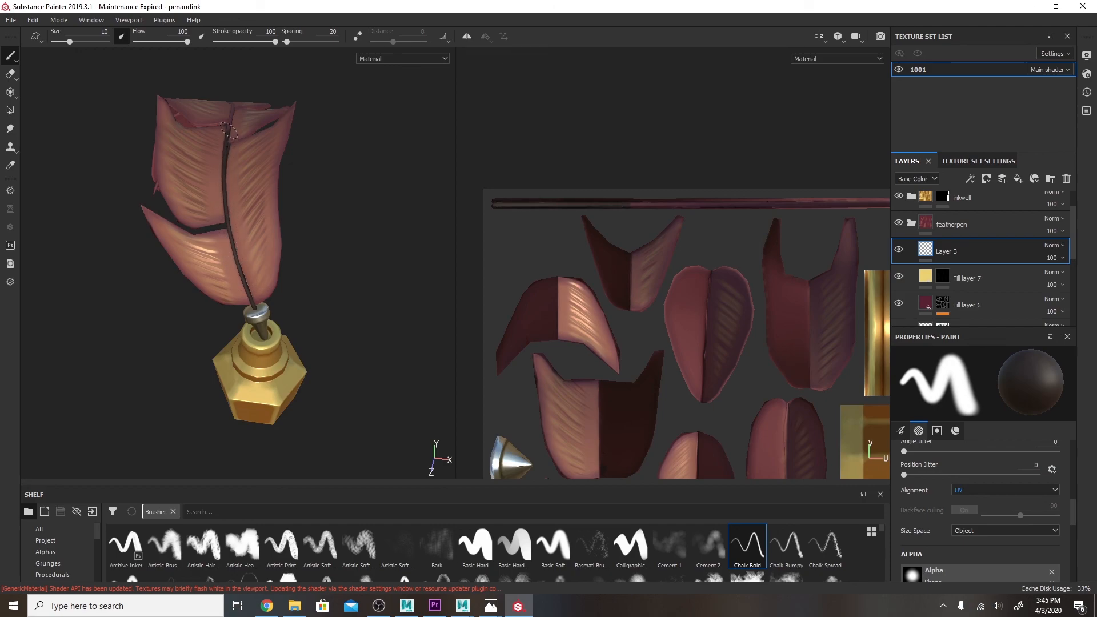
alt+drag(238, 104, 477, 242)
drag(673, 201, 700, 201)
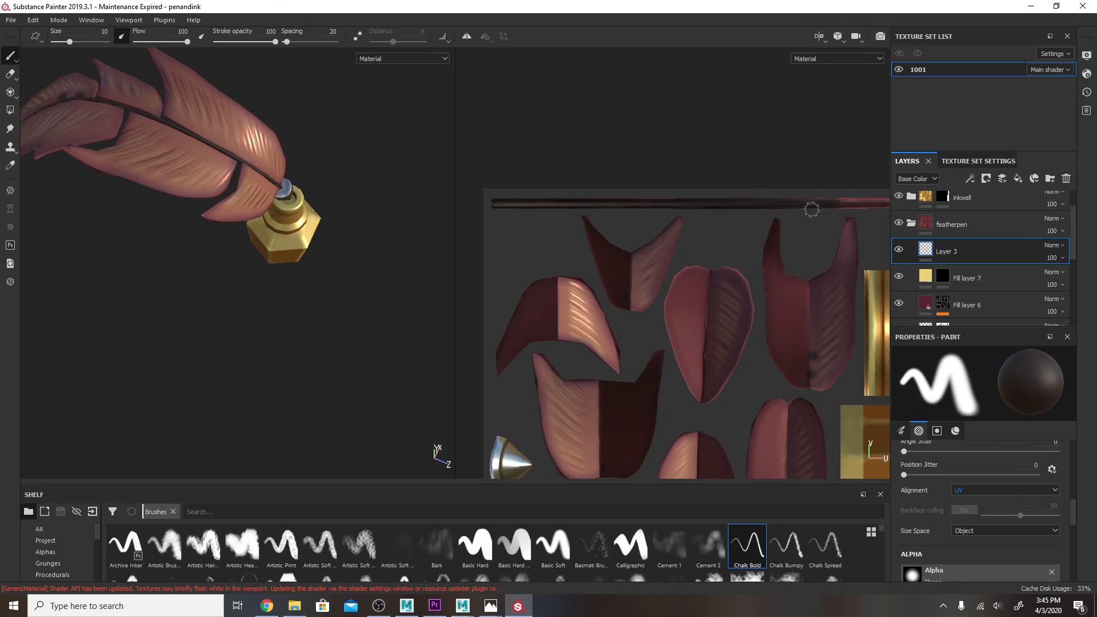
alt+middle_drag(781, 302, 638, 269)
alt+middle_drag(674, 337, 707, 349)
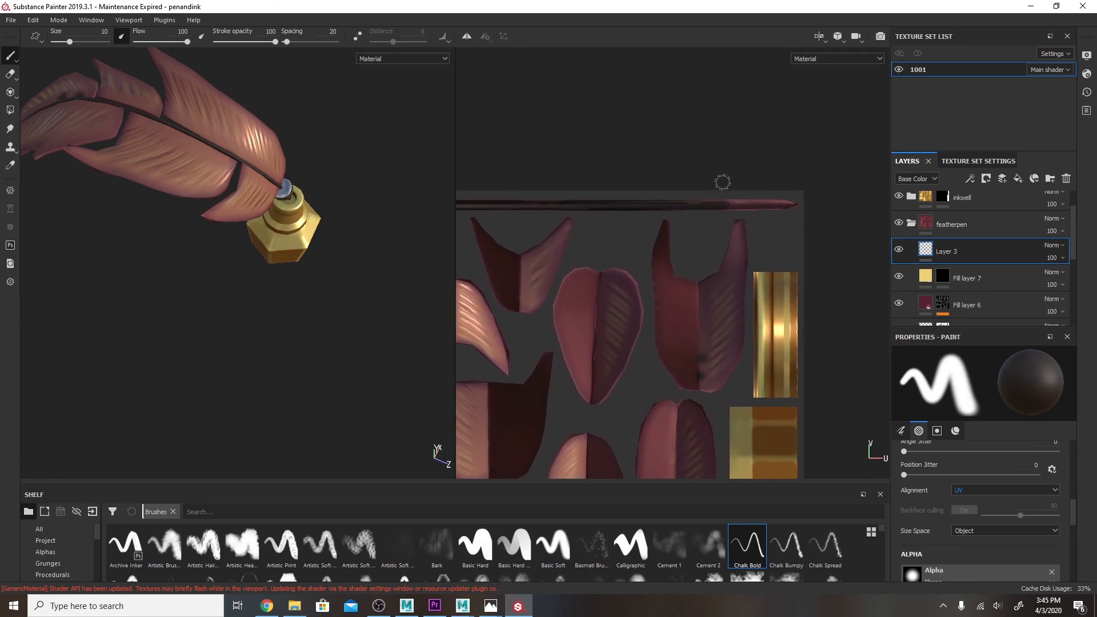
- Undo the dark brown shaft strokes and delete the paint layer
key(ctrl+z)
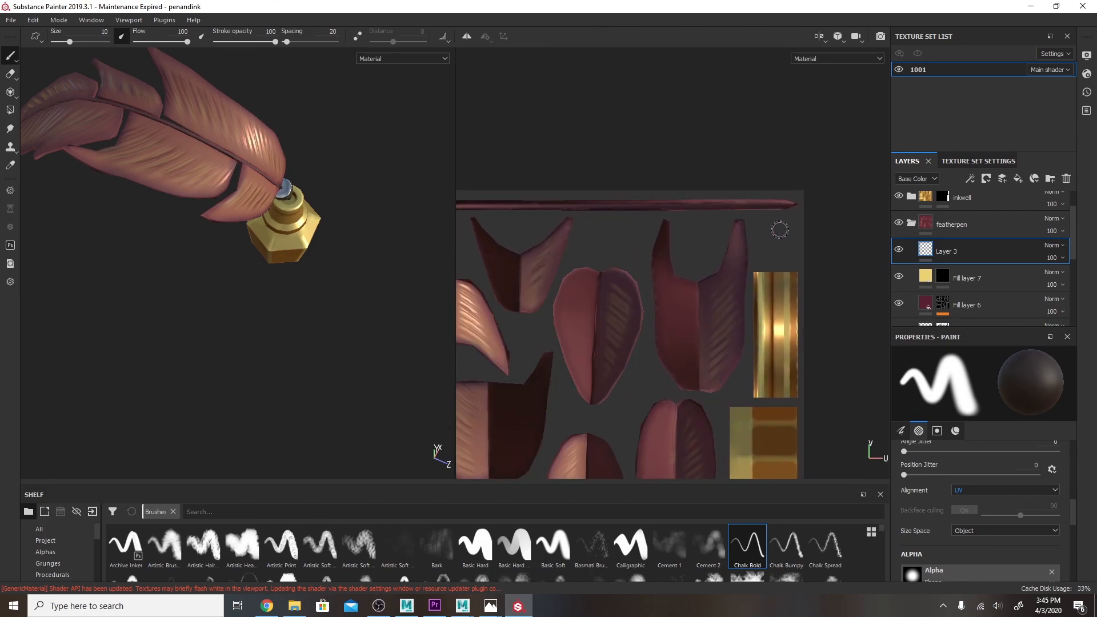
alt+middle_drag(758, 318, 789, 309)
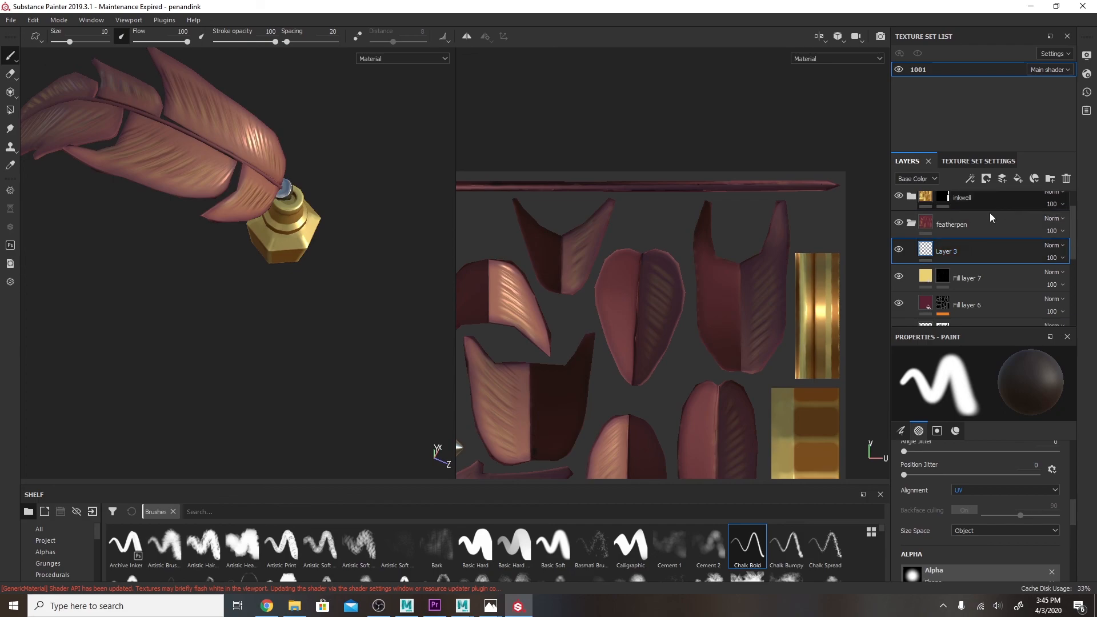
click(1066, 179)
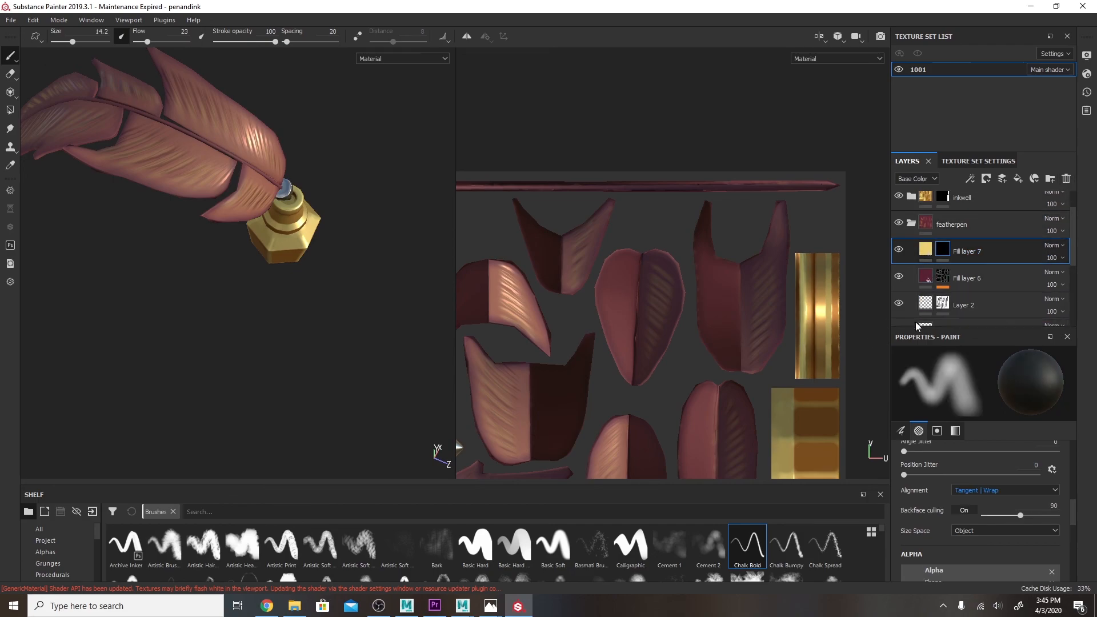
- Add a fill layer above the gold streaks layer with a dark maroon base color of R 0.025, G 0.005, B 0.012
click(1017, 178)
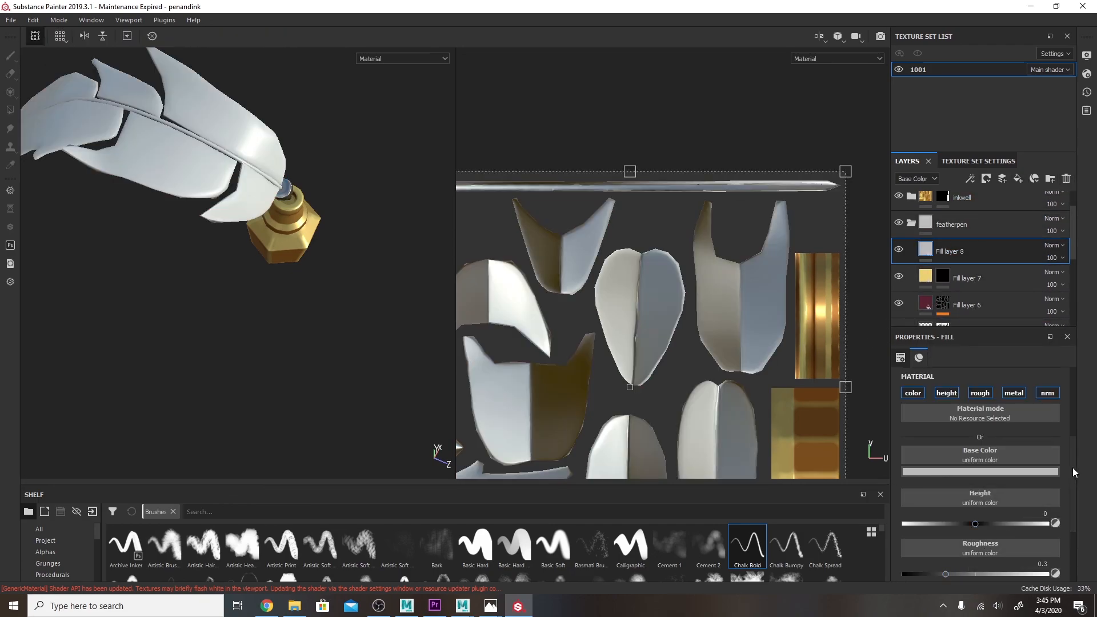
click(1051, 470)
drag(992, 481, 692, 429)
drag(1038, 544, 1036, 516)
drag(997, 550, 957, 565)
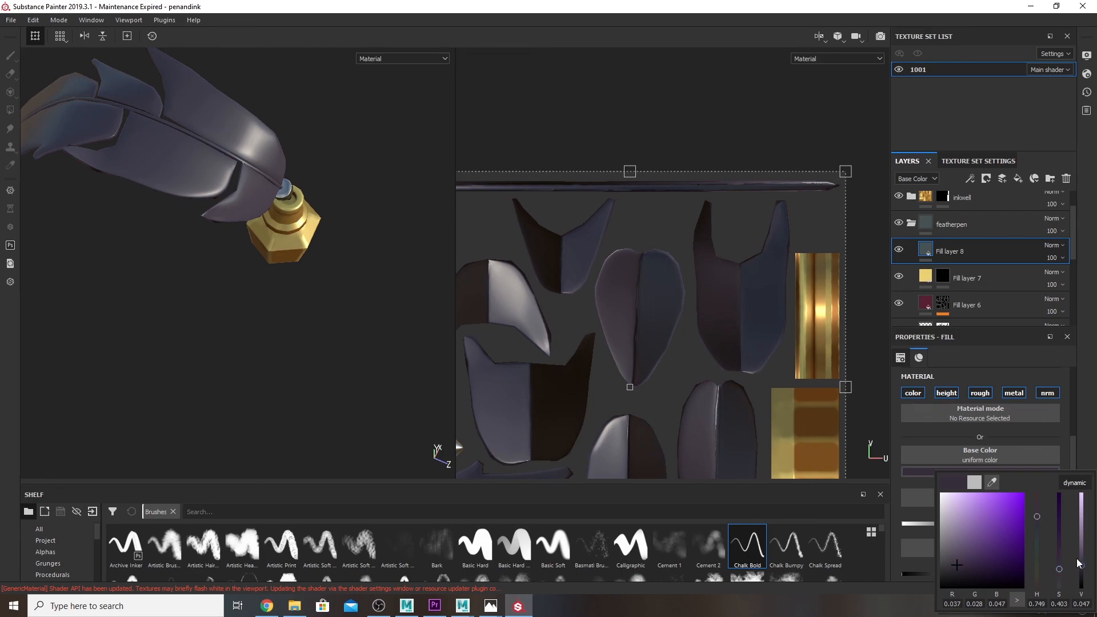
drag(1038, 518, 1036, 497)
drag(961, 554, 978, 565)
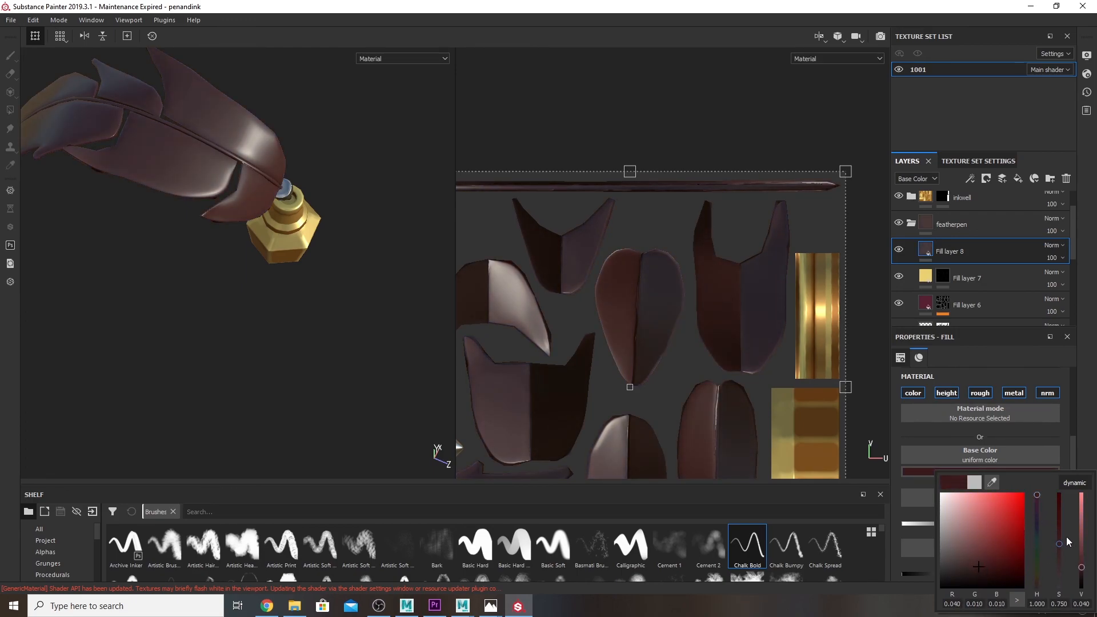
drag(1060, 543, 1059, 524)
click(1036, 508)
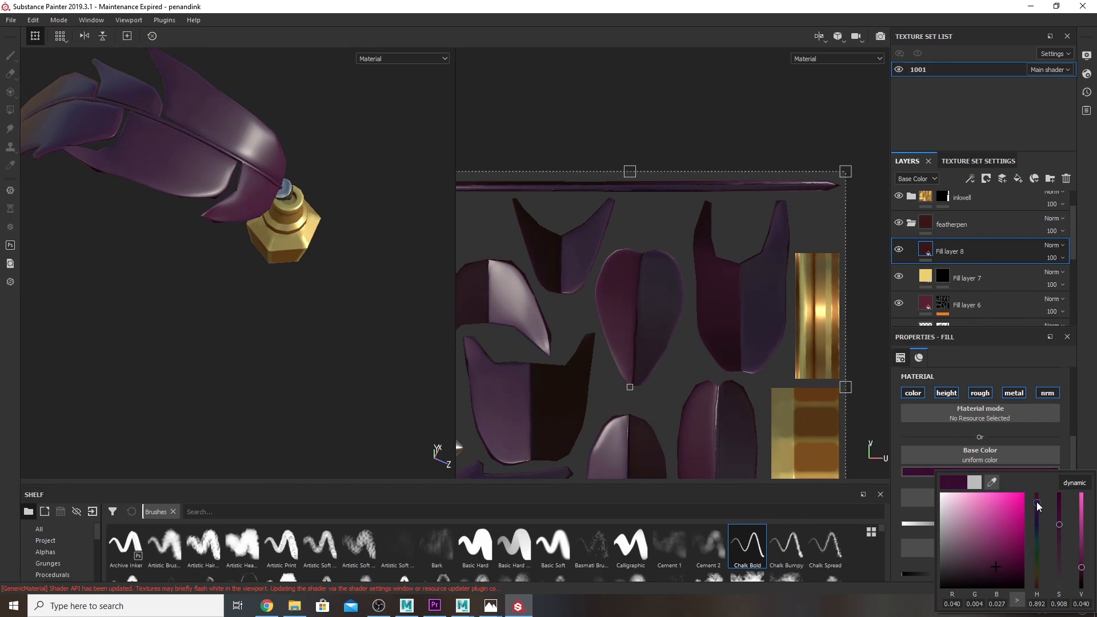
drag(1002, 552, 982, 571)
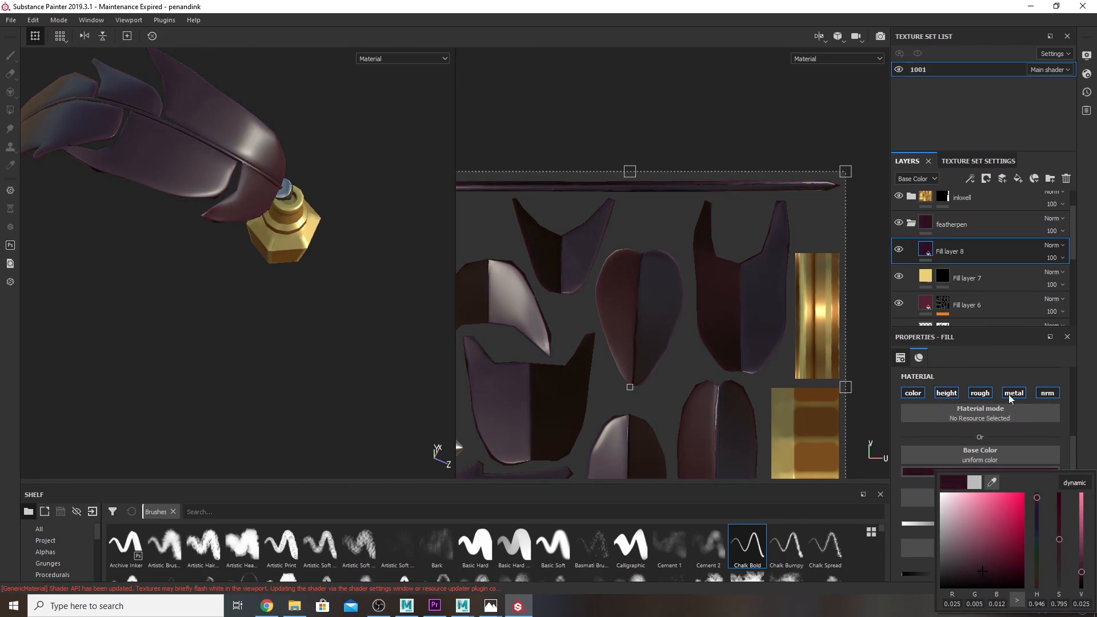
- Add a black mask to the dark maroon fill layer and reveal only the shaft's UV strip with UV chunk polygon fill at color 1
click(986, 178)
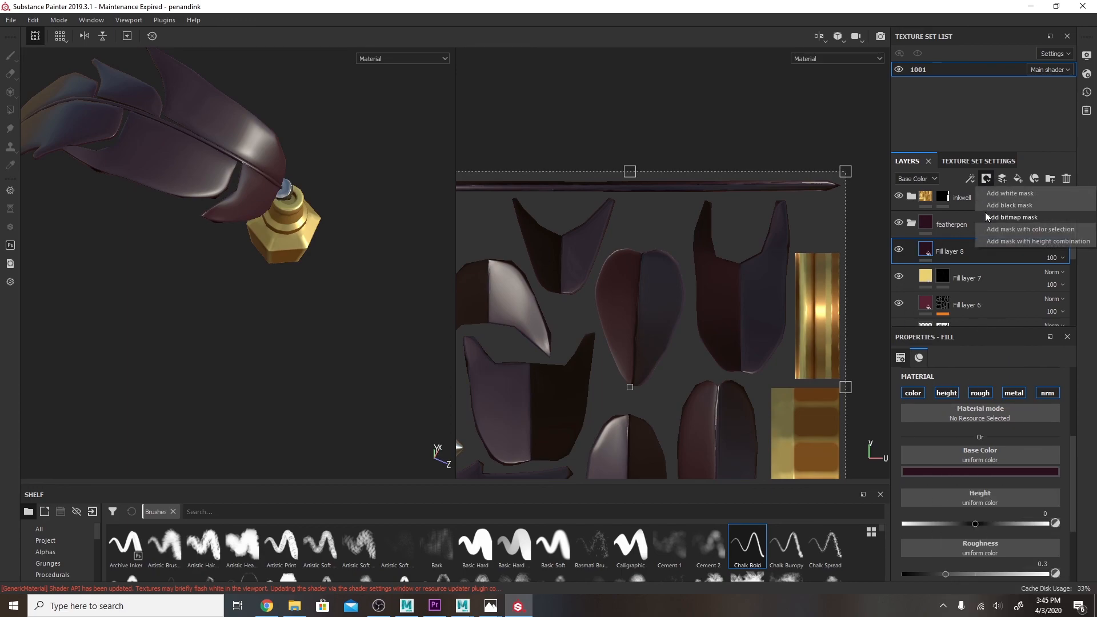
click(997, 209)
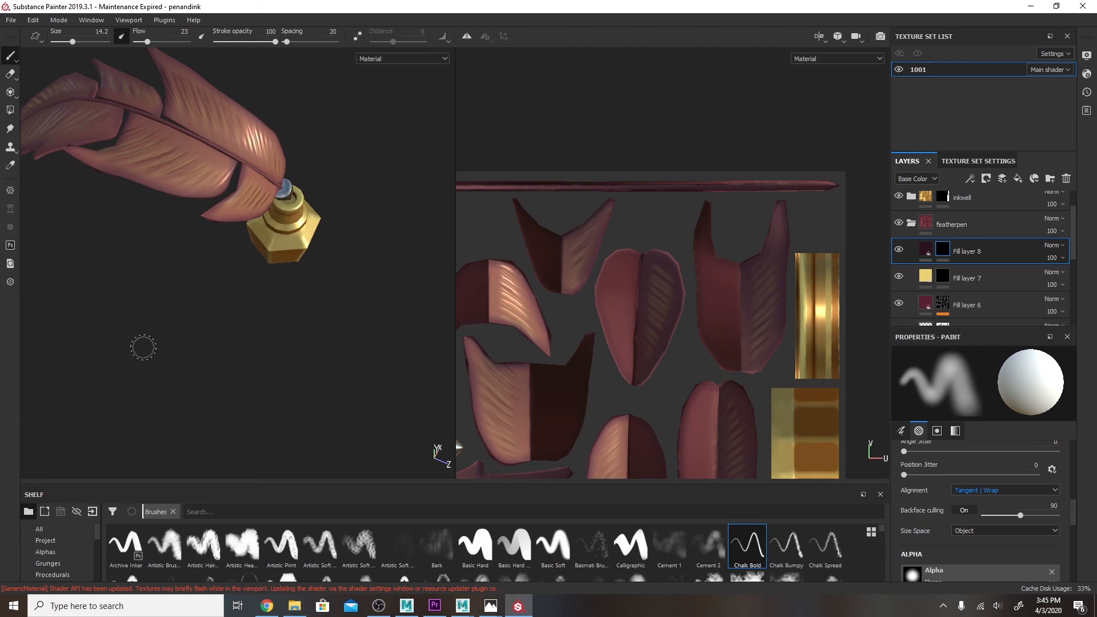
click(10, 109)
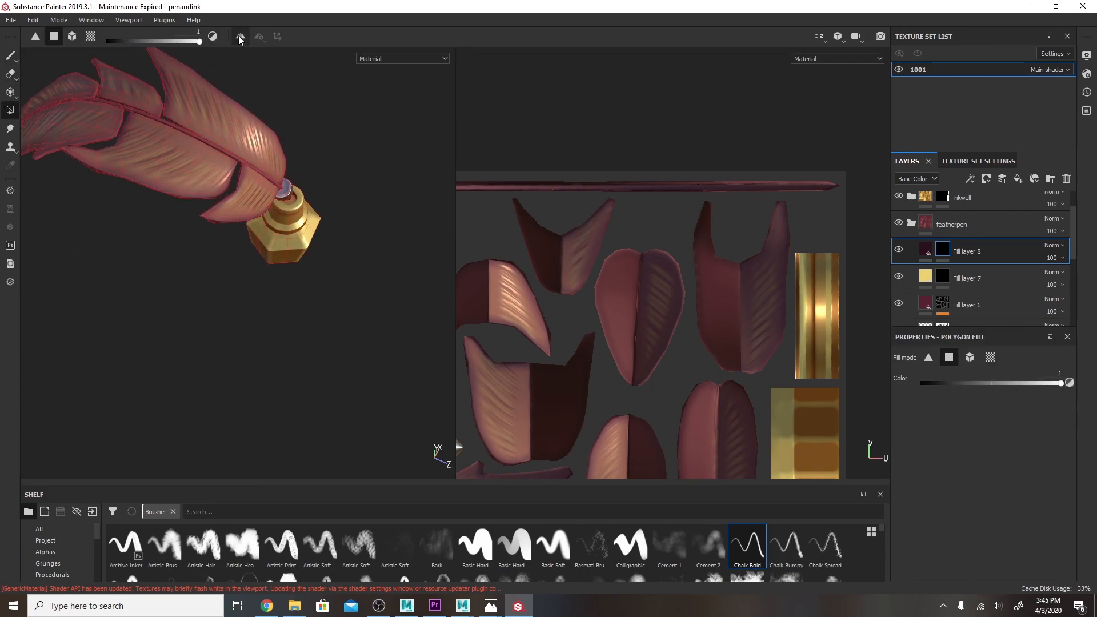
click(91, 38)
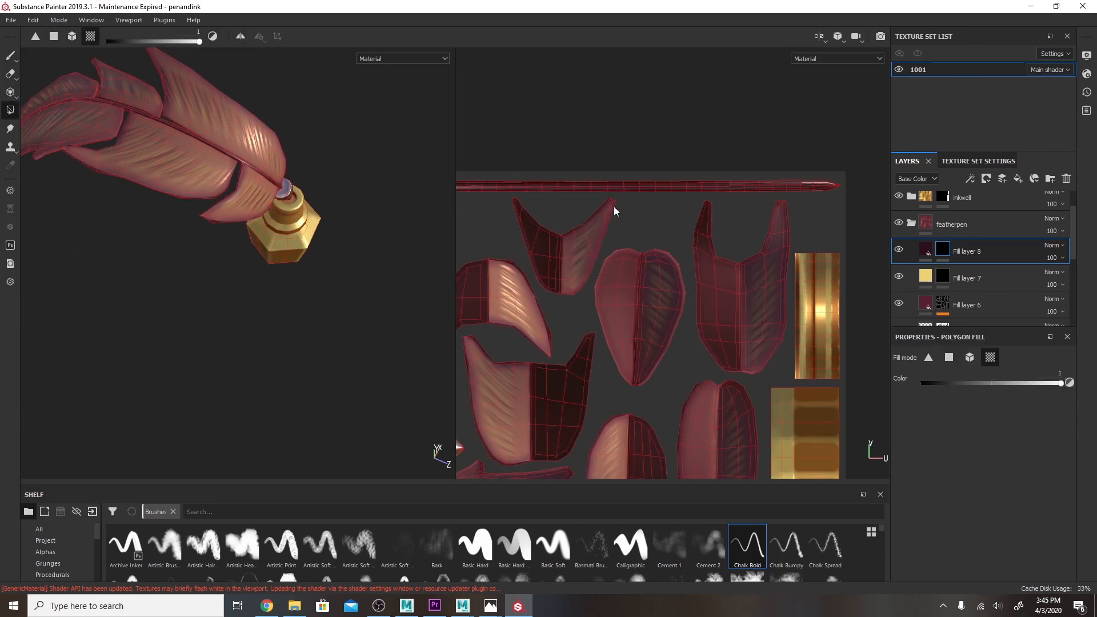
drag(992, 380, 907, 382)
drag(1066, 386, 1065, 385)
drag(752, 193, 754, 193)
alt+middle_drag(591, 185, 692, 233)
mouse_move(357, 255)
alt+mouse_down()
mouse_move(328, 234)
mouse_move(391, 289)
mouse_move(474, 165)
mouse_move(355, 184)
mouse_move(355, 269)
mouse_move(380, 301)
alt+mouse_up()
click(10, 55)
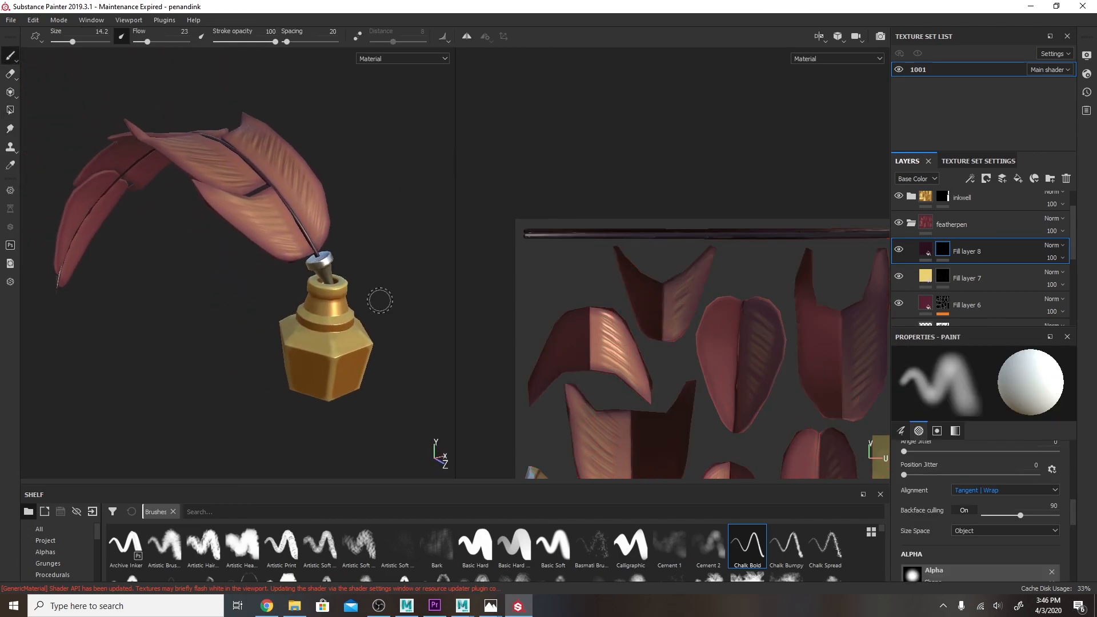